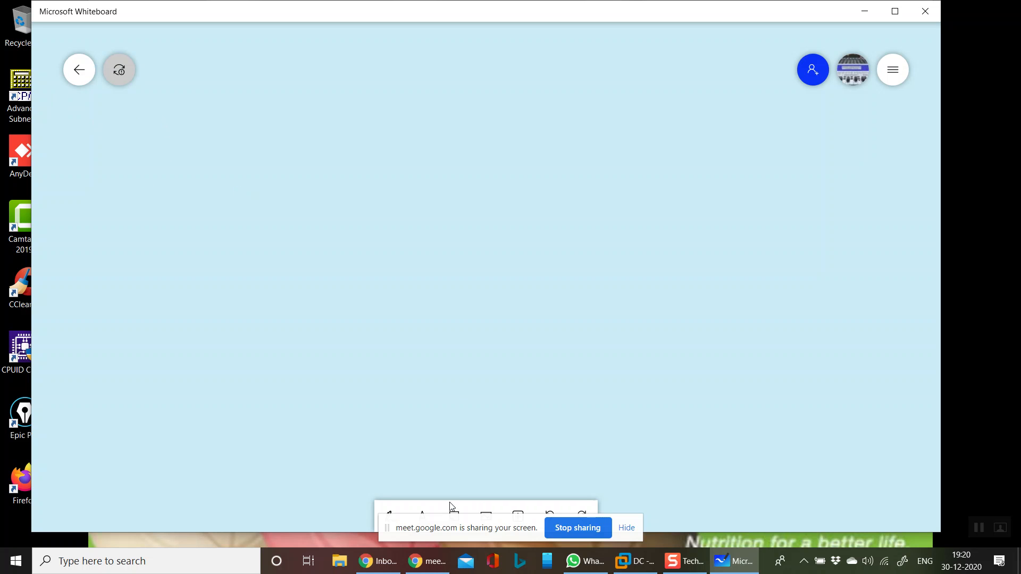
- Handwrite an underlined WSUS heading with the blue pen, adding "Windows Software update services" and "Patch management" beneath it
drag(440, 528, 818, 516)
click(387, 519)
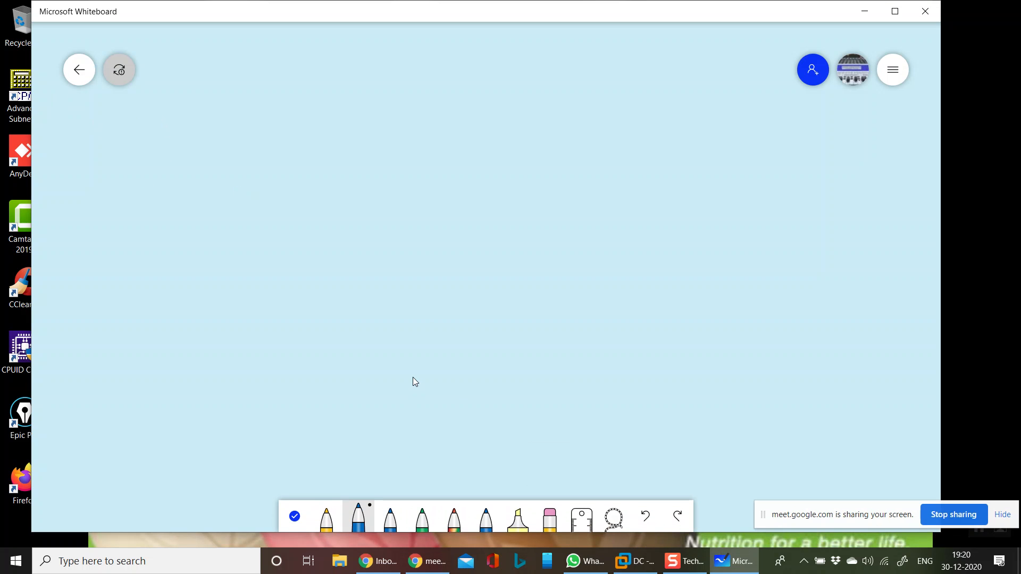
click(400, 511)
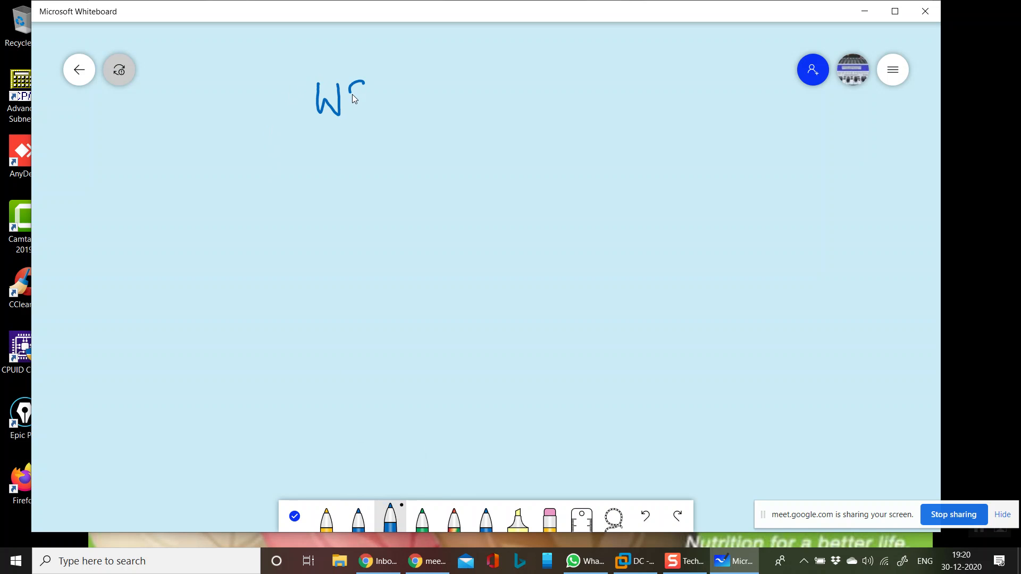
drag(309, 135, 430, 115)
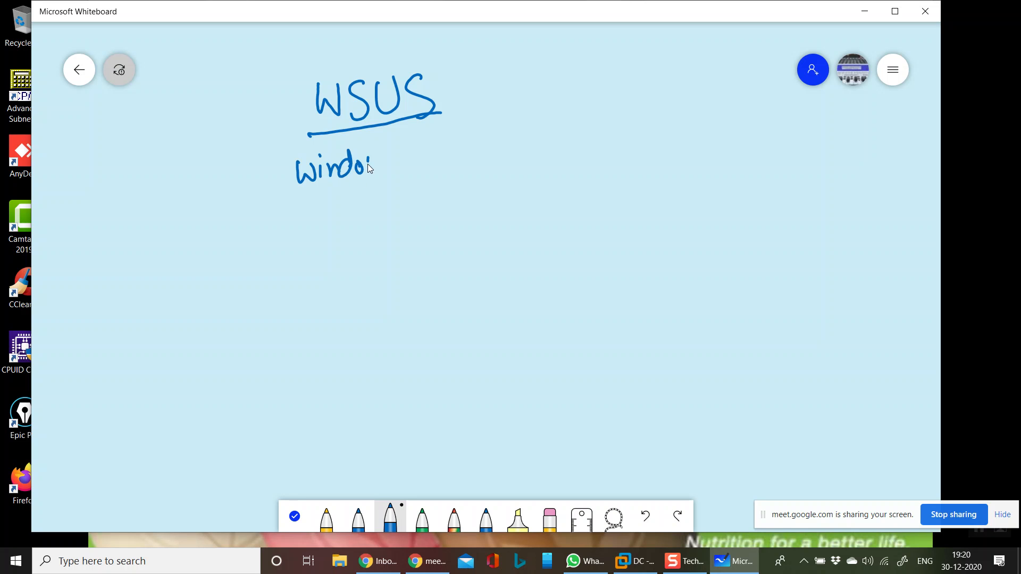
drag(441, 163, 450, 170)
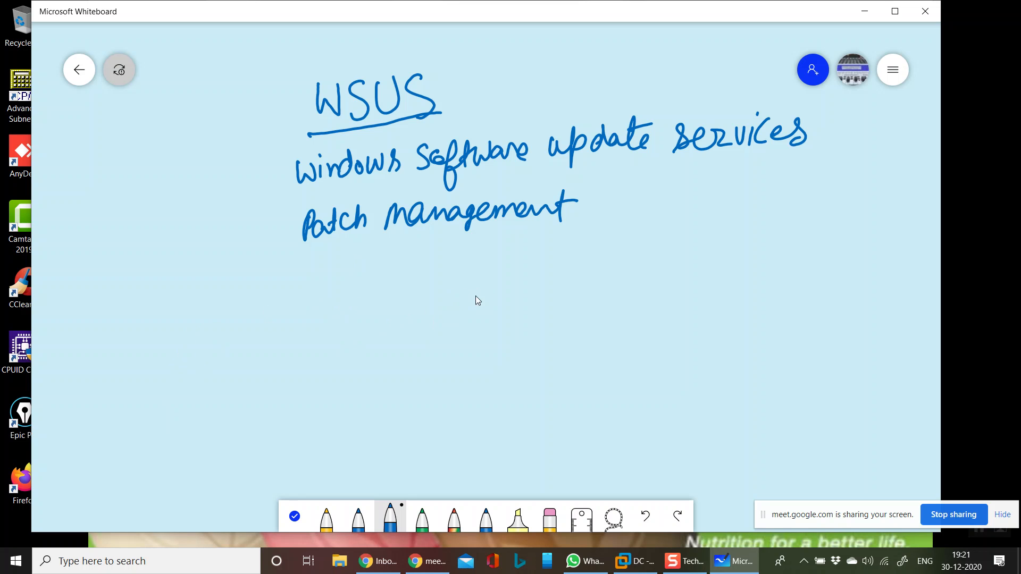
- Draw a Windows Server 2019 box linked to four computers labelled Server 2016, Win7, Win8 and Win10, and mark the member server and clients
mouse_move(470, 278)
mouse_down()
mouse_move(528, 282)
mouse_move(515, 365)
mouse_up()
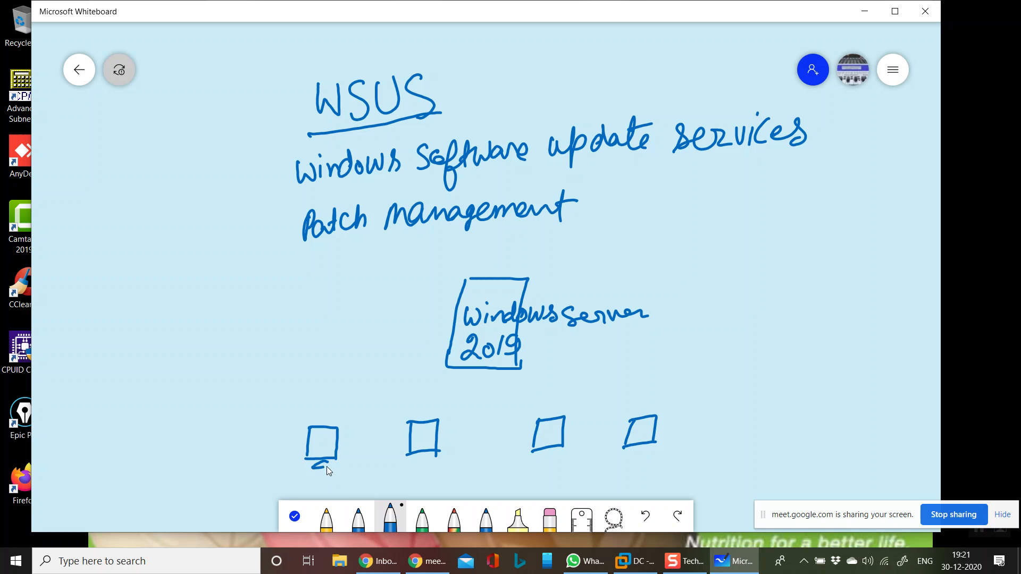
drag(416, 459, 433, 459)
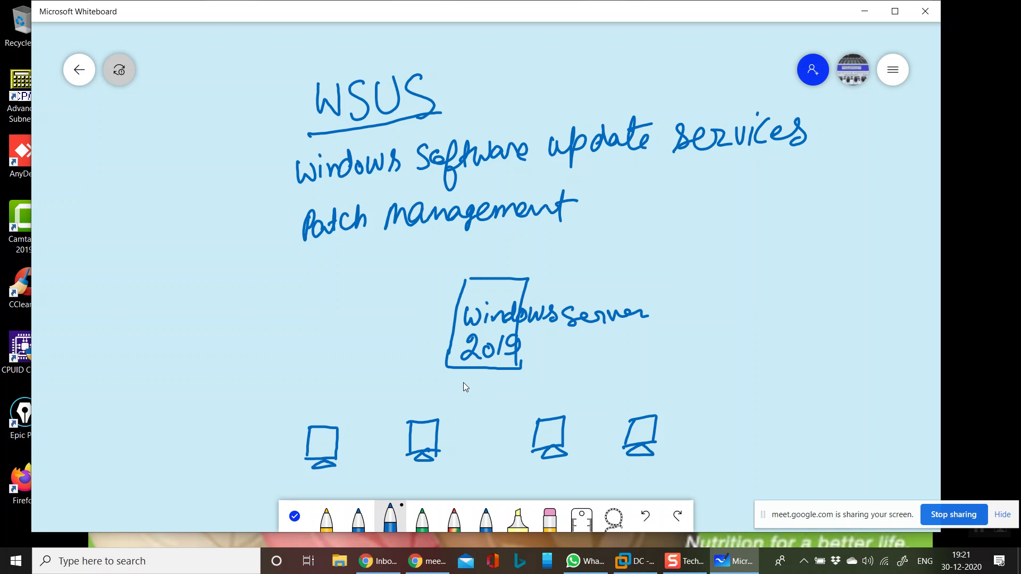
drag(382, 395, 653, 385)
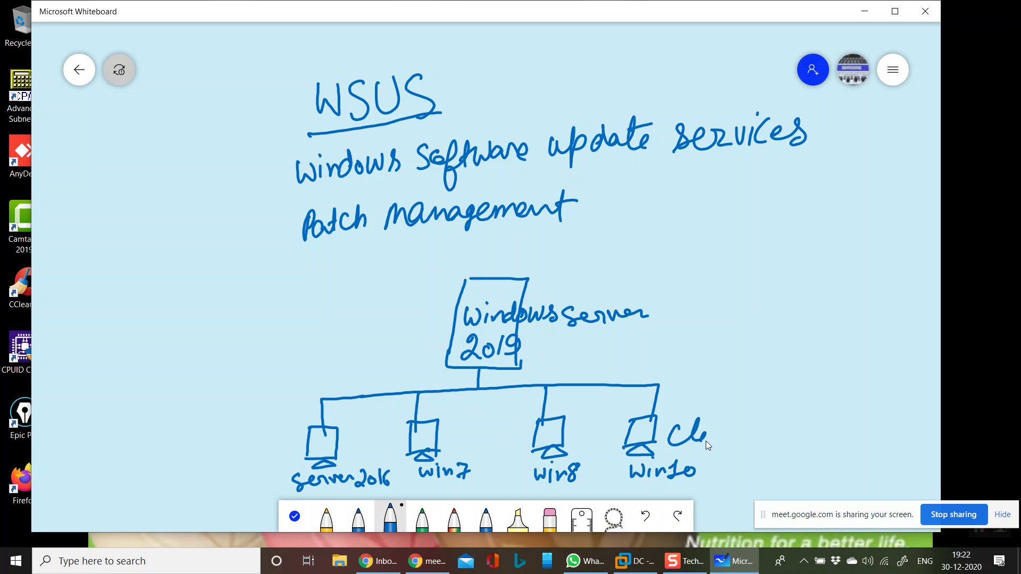
drag(737, 431, 744, 439)
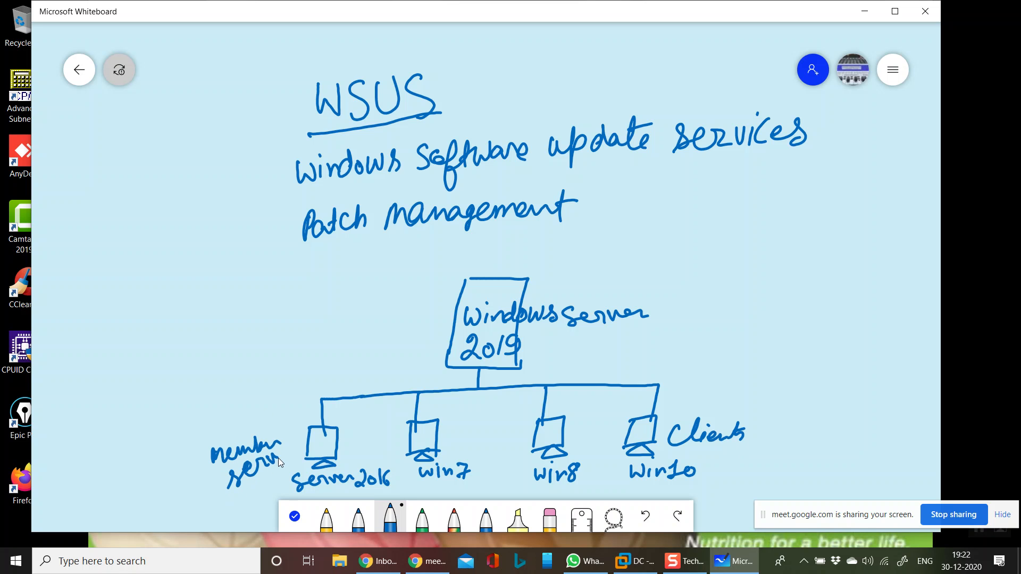
click(300, 450)
drag(657, 443, 652, 453)
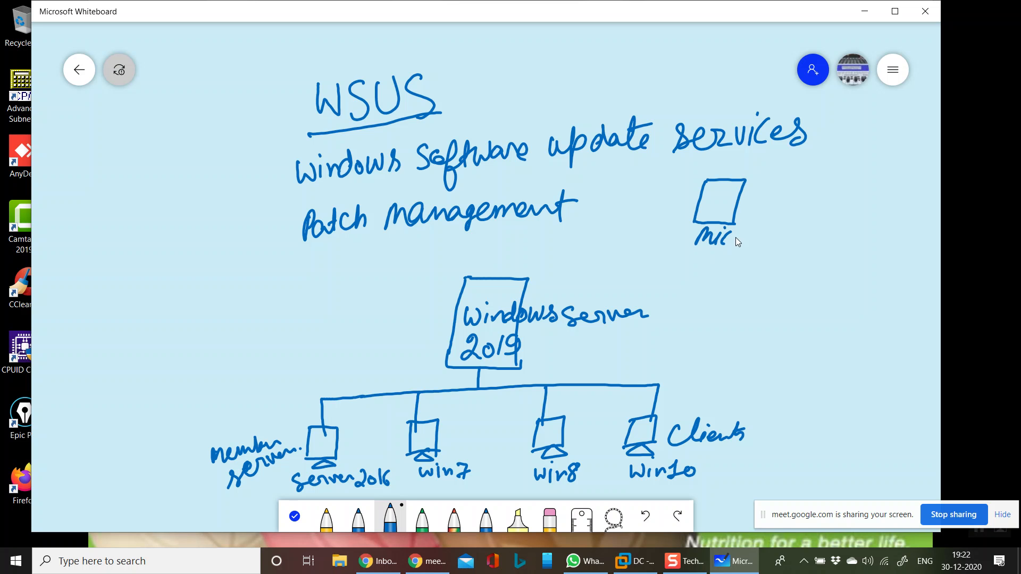
- Draw the Microsoft Windows update server box with two-way arrows to Windows Server 2019, and label both servers WSUS
drag(749, 238, 747, 241)
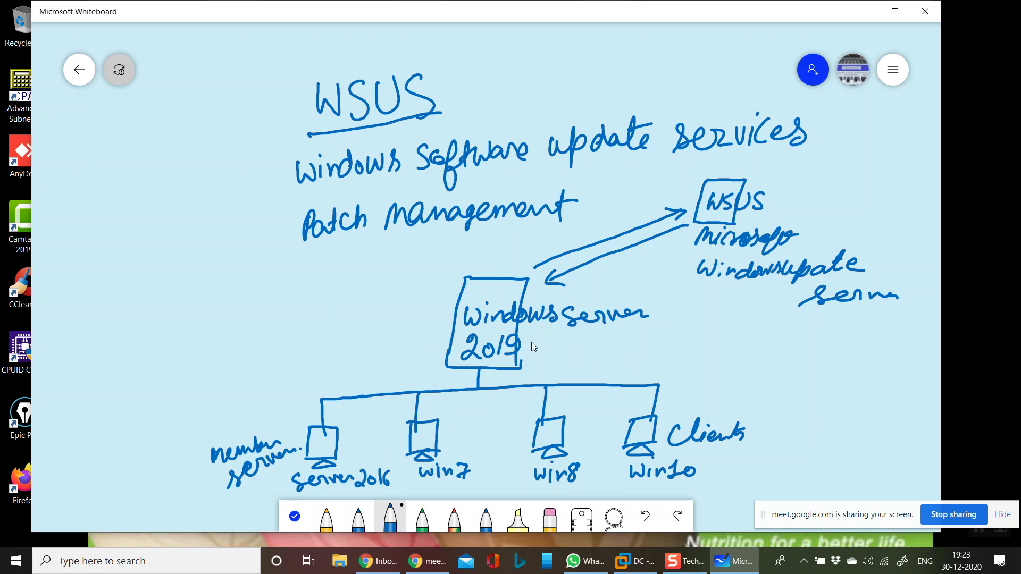
mouse_move(624, 334)
mouse_down()
mouse_move(616, 353)
mouse_move(648, 351)
mouse_up()
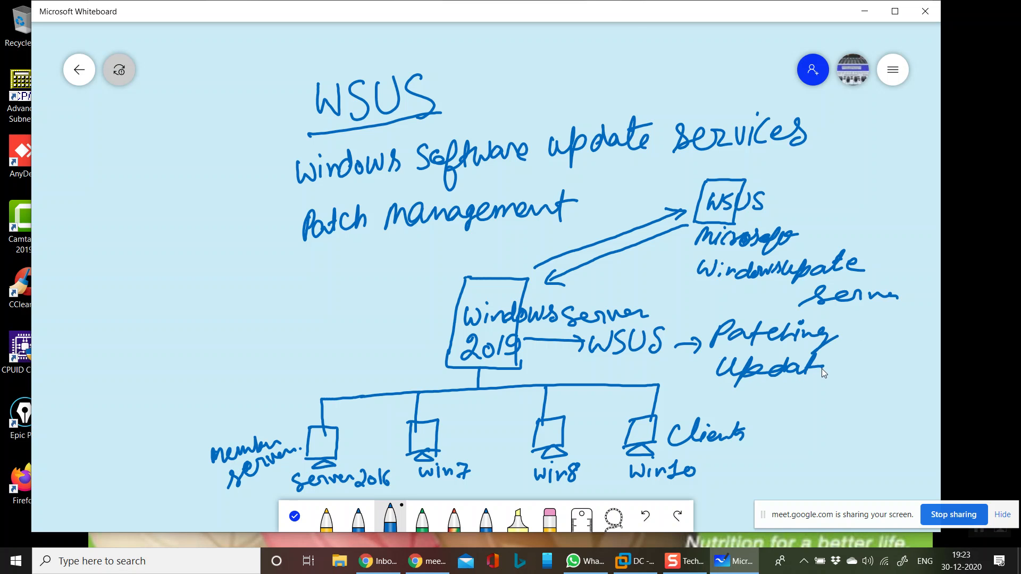
- Write the patching update stages Plan, Testing, Approved and Distribute as a numbered list from 1 to 4, and tick each stage
drag(841, 363, 857, 362)
mouse_move(850, 364)
mouse_down()
mouse_move(851, 384)
mouse_move(862, 382)
mouse_up()
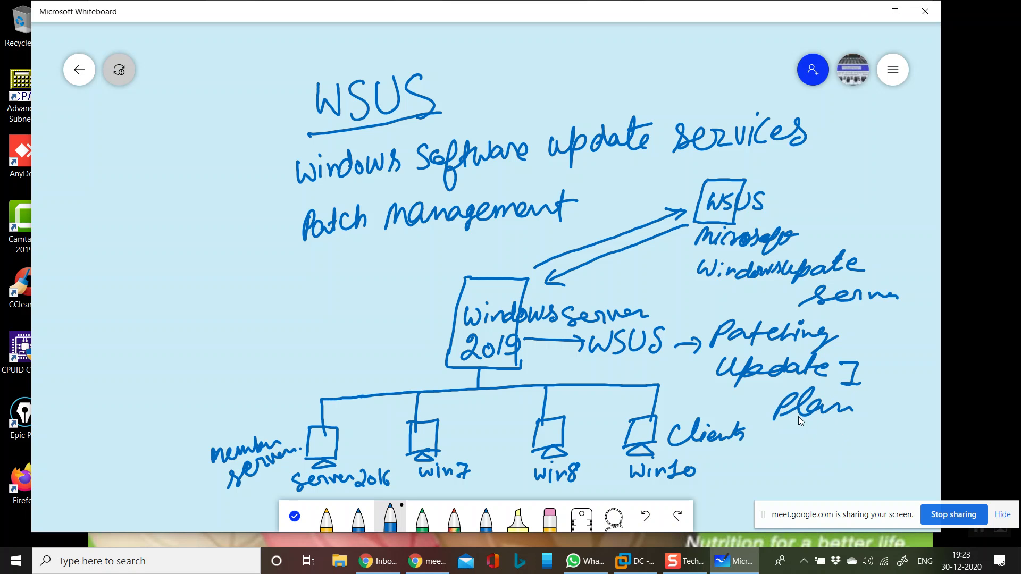
drag(759, 394, 759, 409)
drag(760, 387, 762, 389)
drag(754, 432, 769, 431)
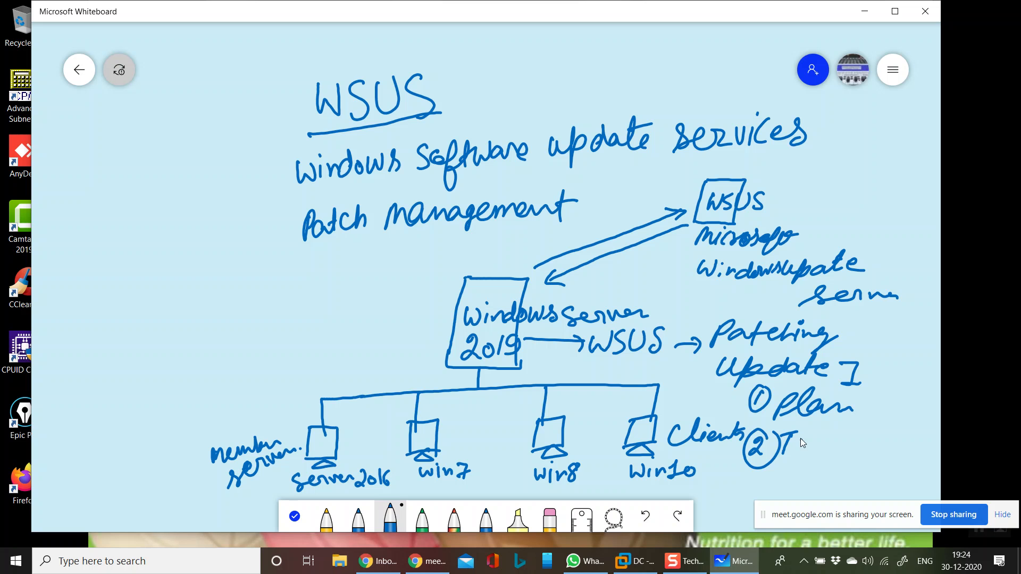
drag(799, 440, 801, 439)
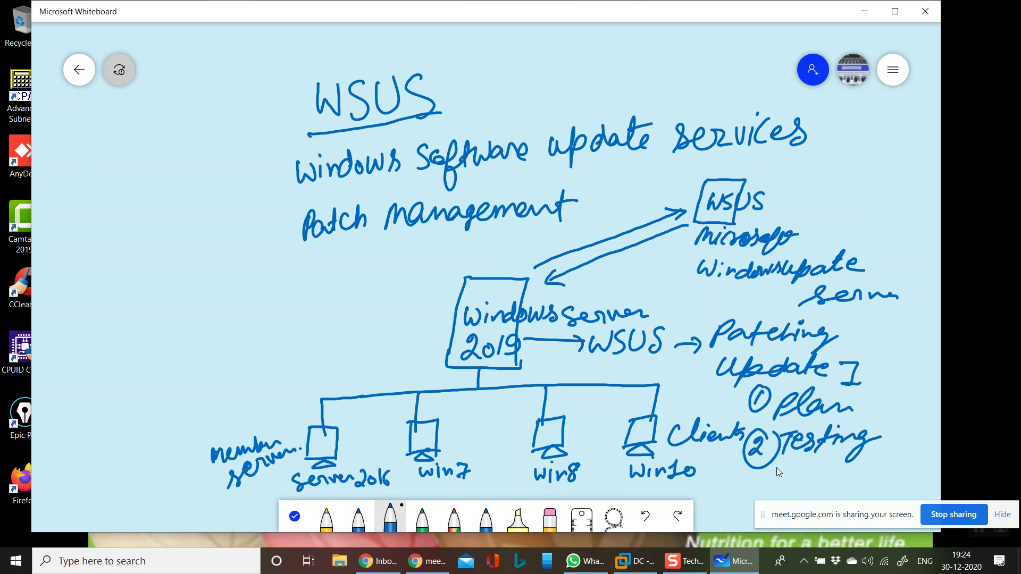
mouse_move(758, 467)
mouse_down()
mouse_move(736, 503)
mouse_move(806, 483)
mouse_up()
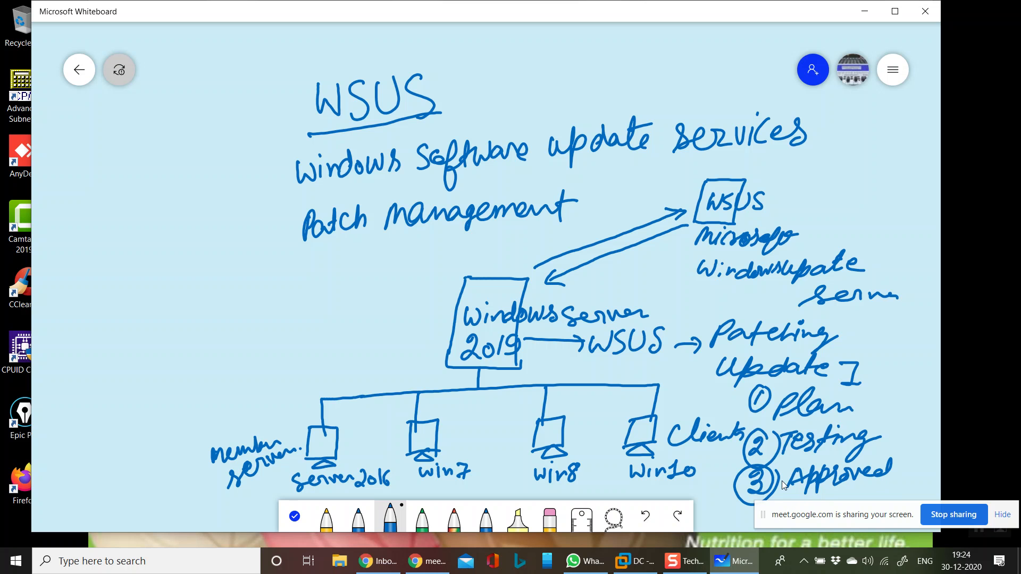
drag(851, 520, 2, 482)
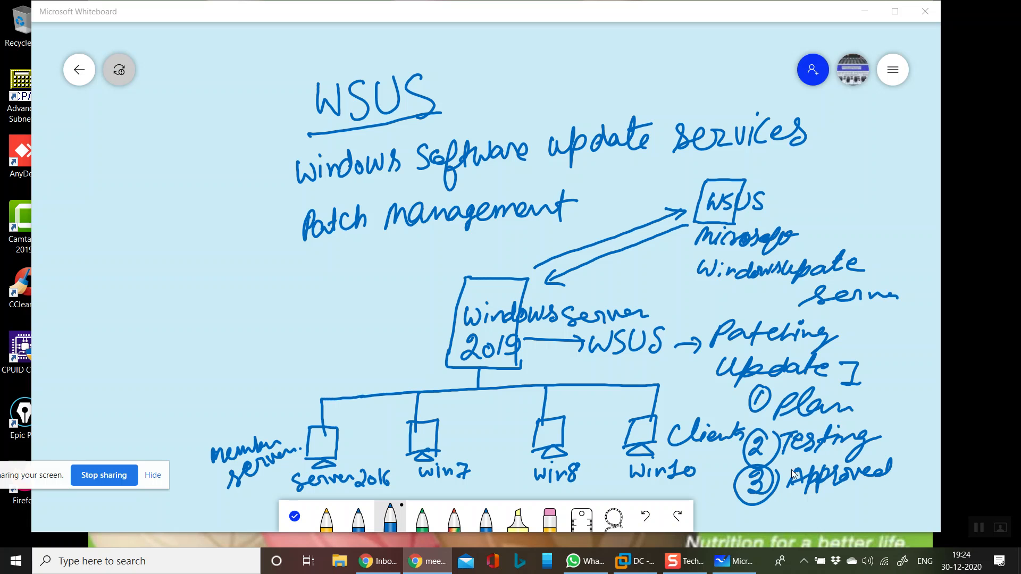
drag(761, 512, 753, 518)
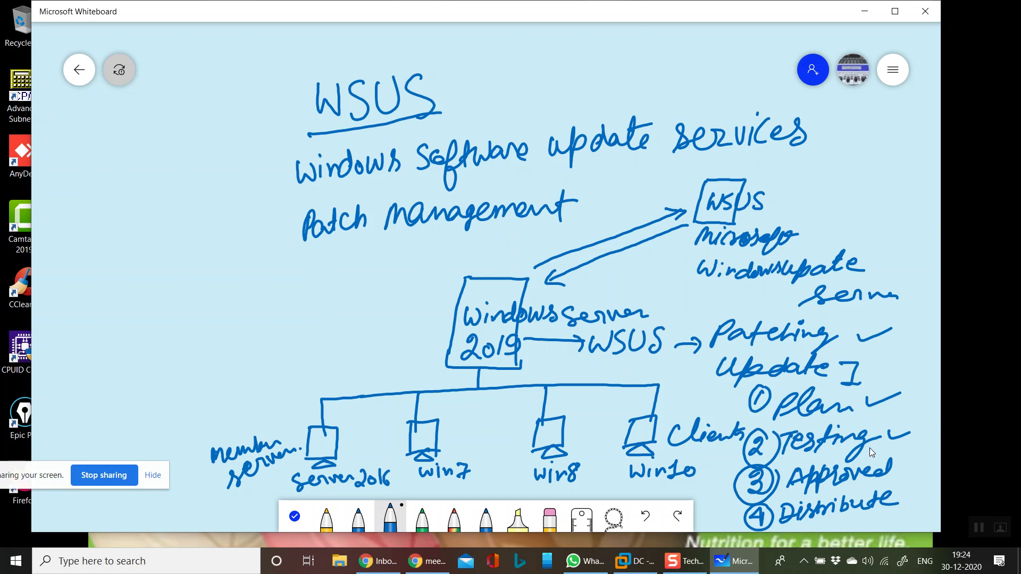
drag(895, 461, 931, 454)
drag(898, 503, 921, 496)
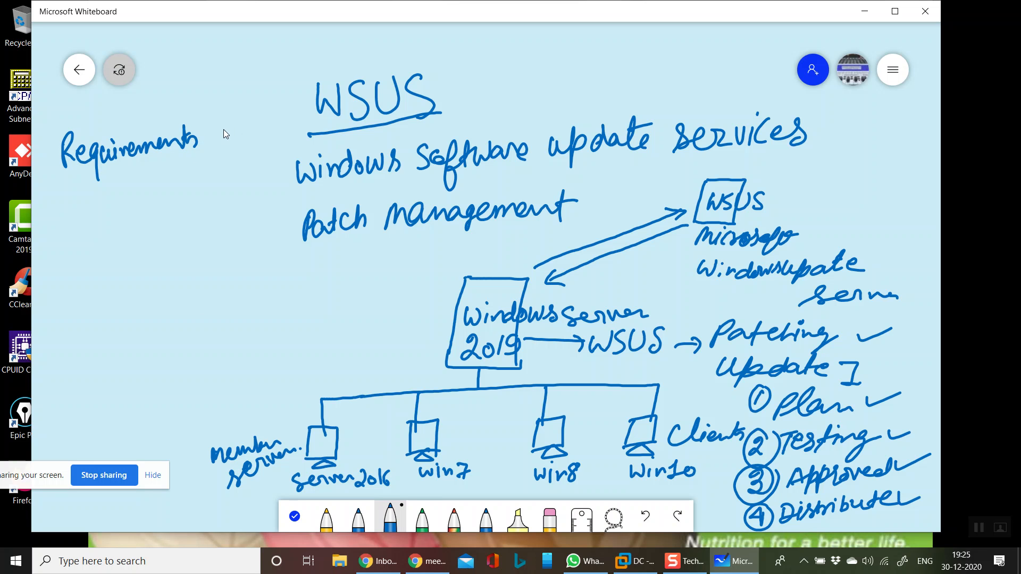
- Write the WSUS requirements 1 to 3: domain controller, DNS working, and 2 LAN cards for local area and internet
drag(290, 114, 296, 126)
drag(62, 198, 63, 205)
mouse_move(66, 190)
mouse_down()
mouse_move(49, 212)
mouse_move(81, 193)
mouse_move(71, 206)
mouse_move(134, 202)
mouse_move(141, 184)
mouse_up()
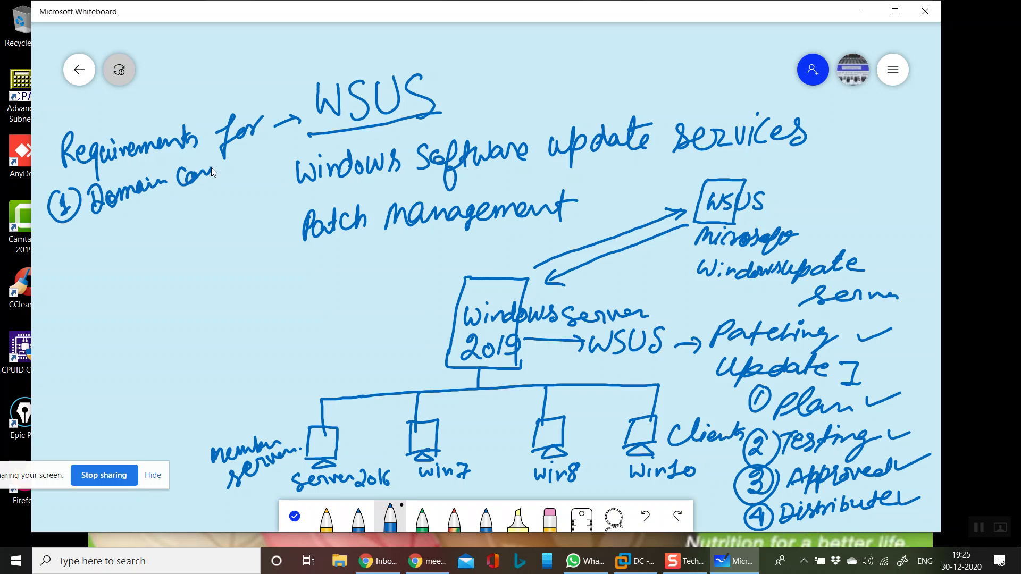
drag(266, 157, 280, 153)
drag(65, 257, 83, 254)
drag(72, 227, 68, 279)
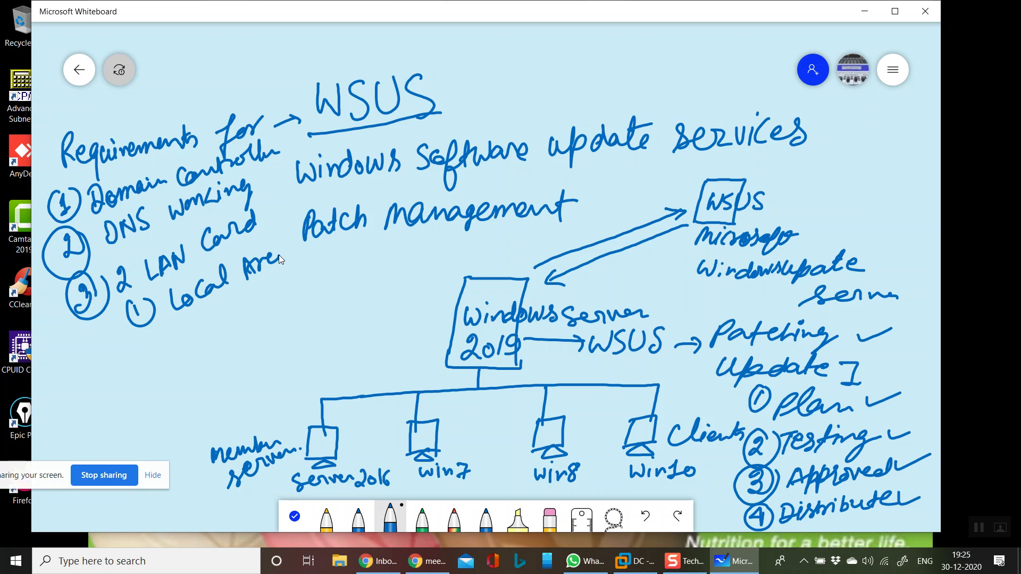
mouse_move(149, 336)
mouse_down()
mouse_move(163, 349)
mouse_move(150, 327)
mouse_up()
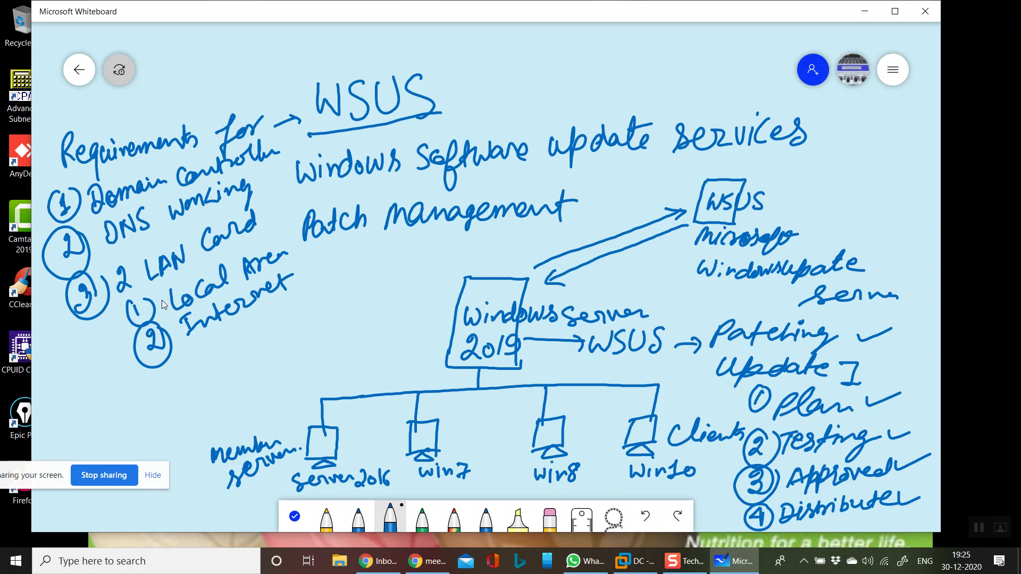
- Add requirements for a hard disk drive with 6GB space and 80GB, and for domain join clients, ticking the LAN and disk space notes
drag(119, 427, 136, 385)
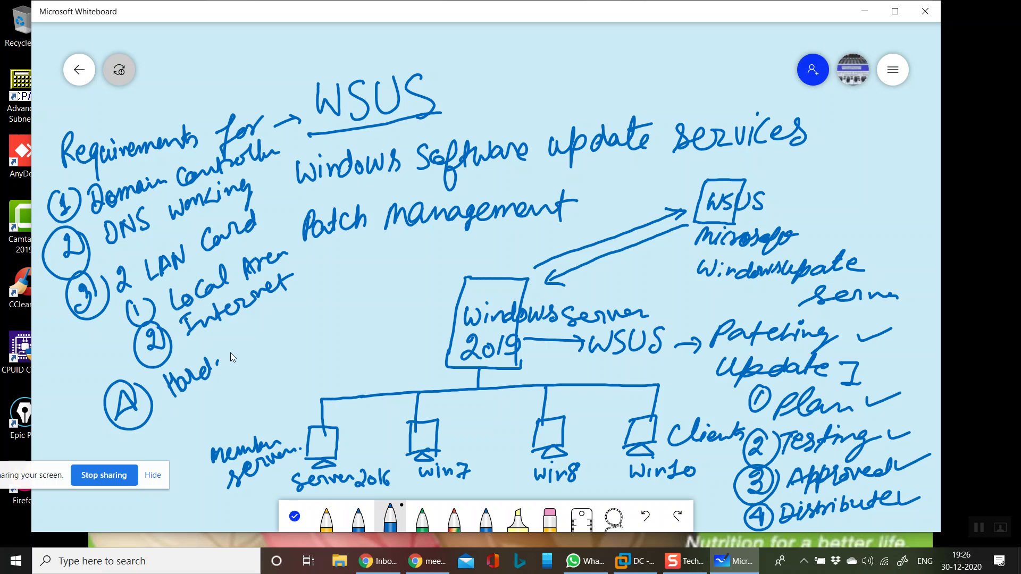
drag(272, 329, 288, 310)
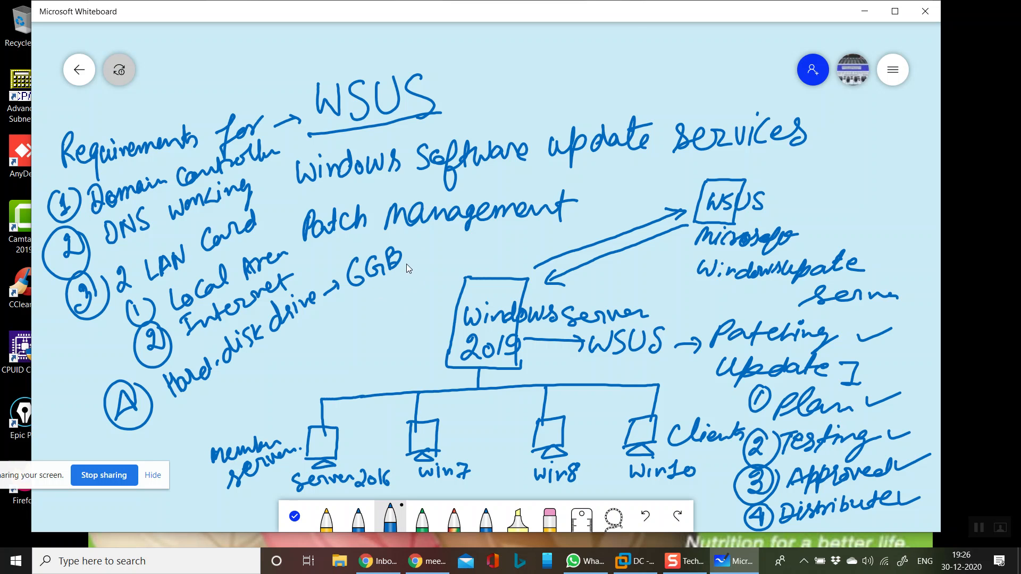
drag(426, 254, 439, 243)
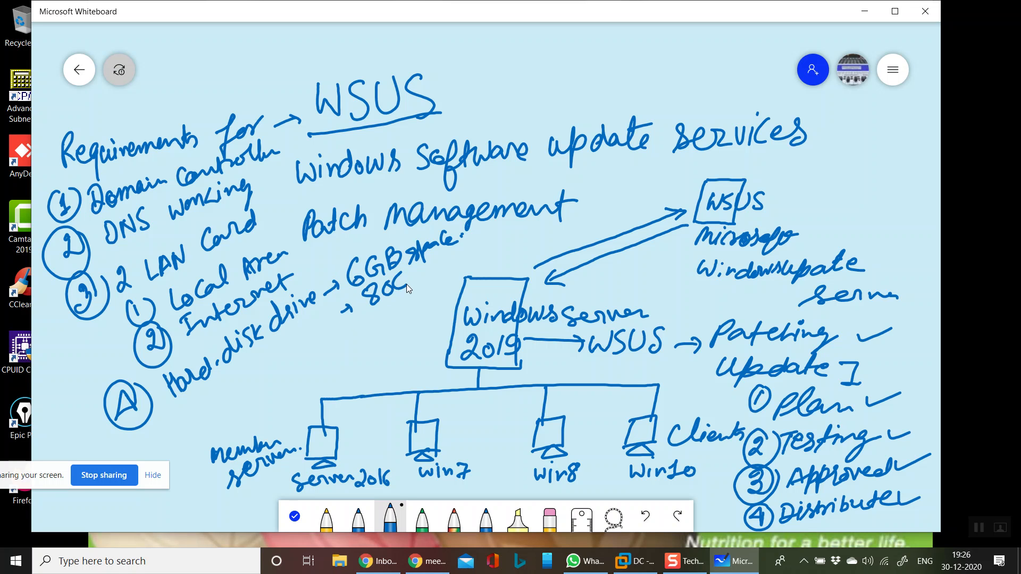
drag(448, 262, 439, 257)
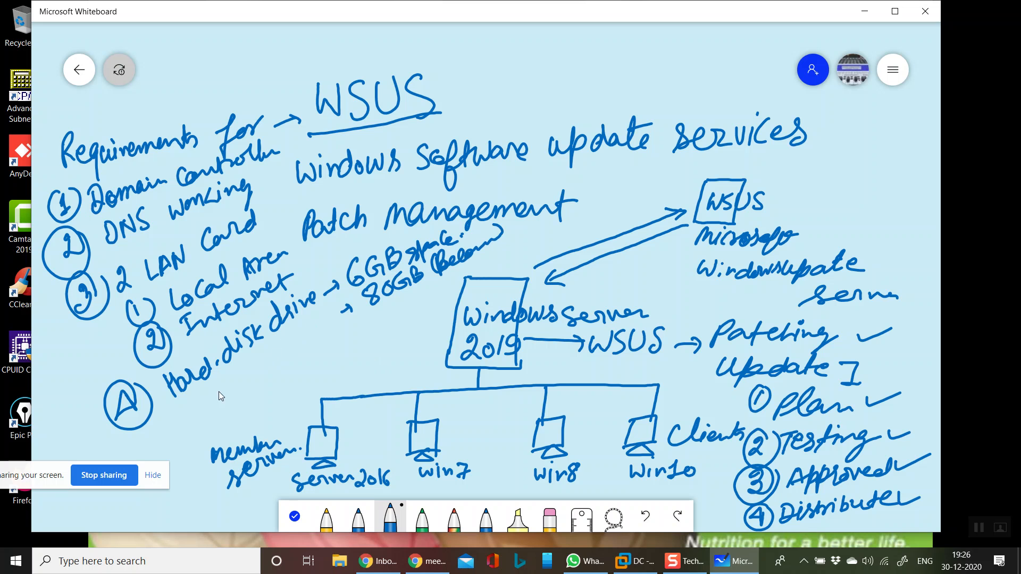
drag(168, 446, 166, 419)
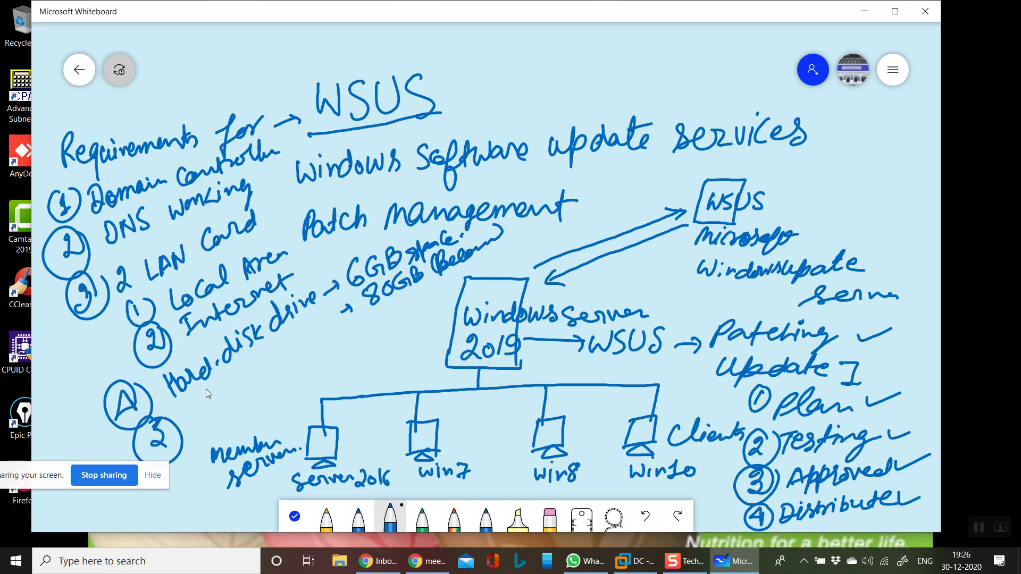
mouse_move(193, 405)
mouse_down()
mouse_move(215, 408)
mouse_move(246, 388)
mouse_up()
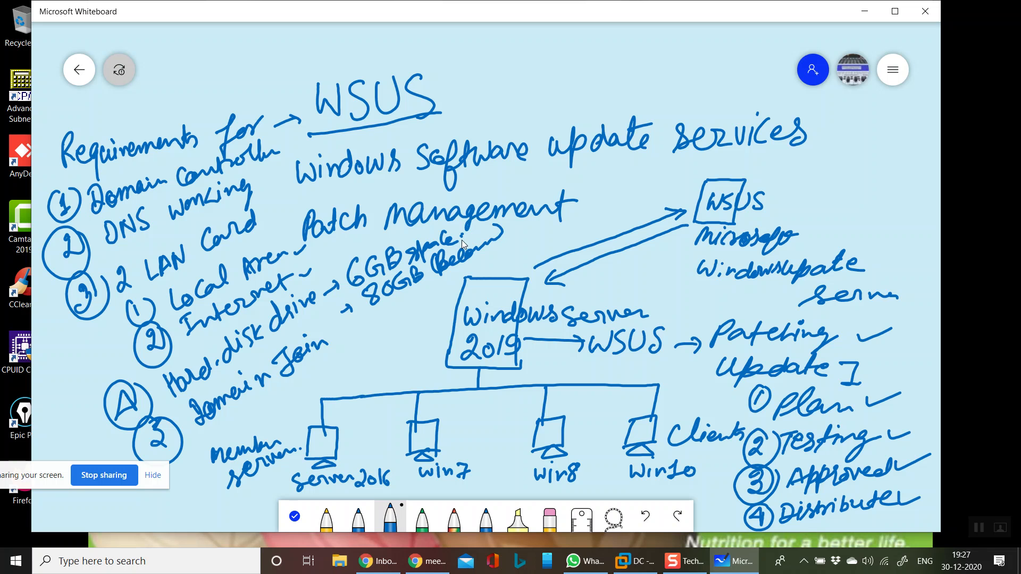
drag(476, 234, 491, 224)
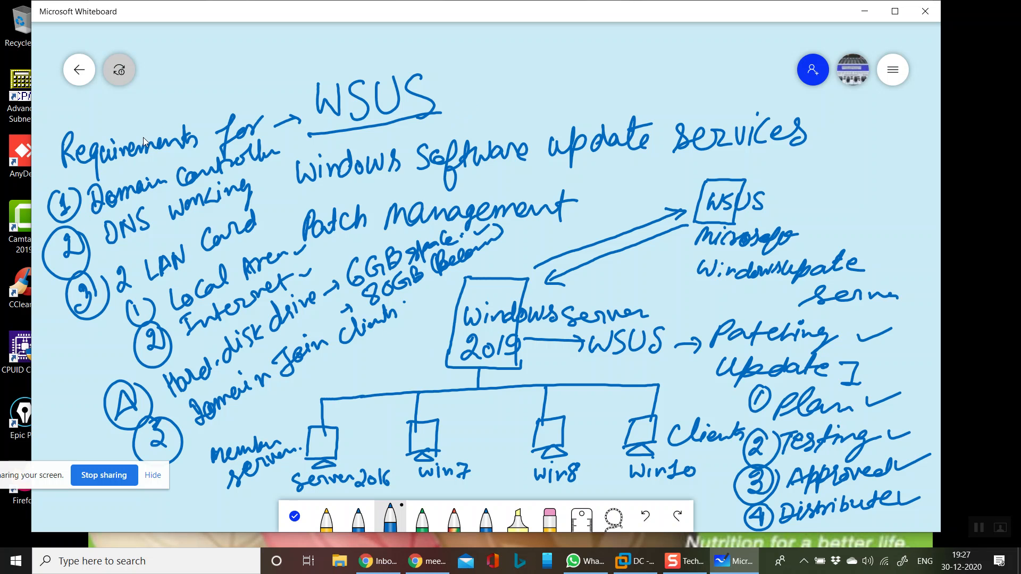
- Create a new whiteboard and draw a box labelled main DC and WSUS above a row of three empty boxes
click(78, 67)
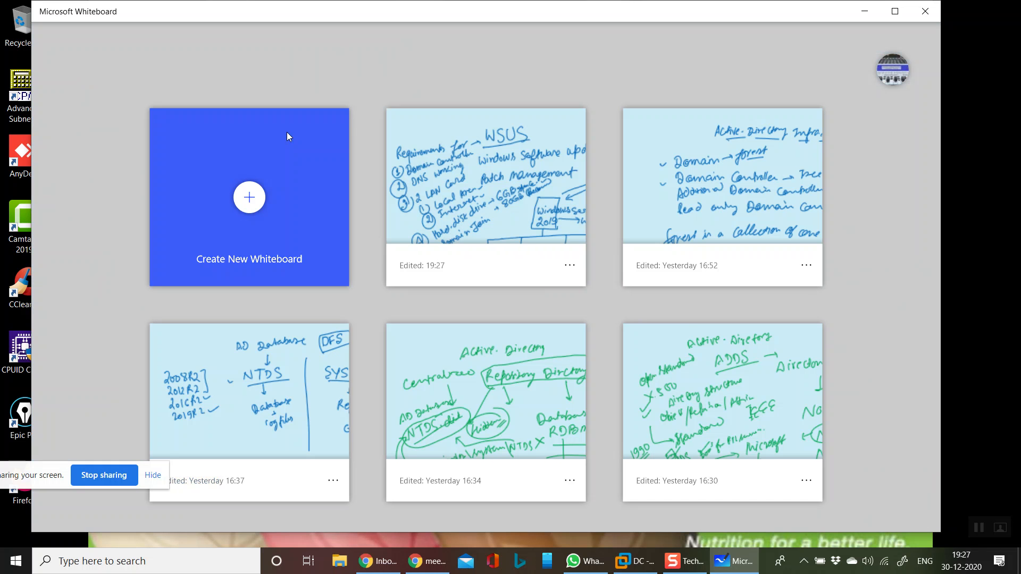
click(254, 193)
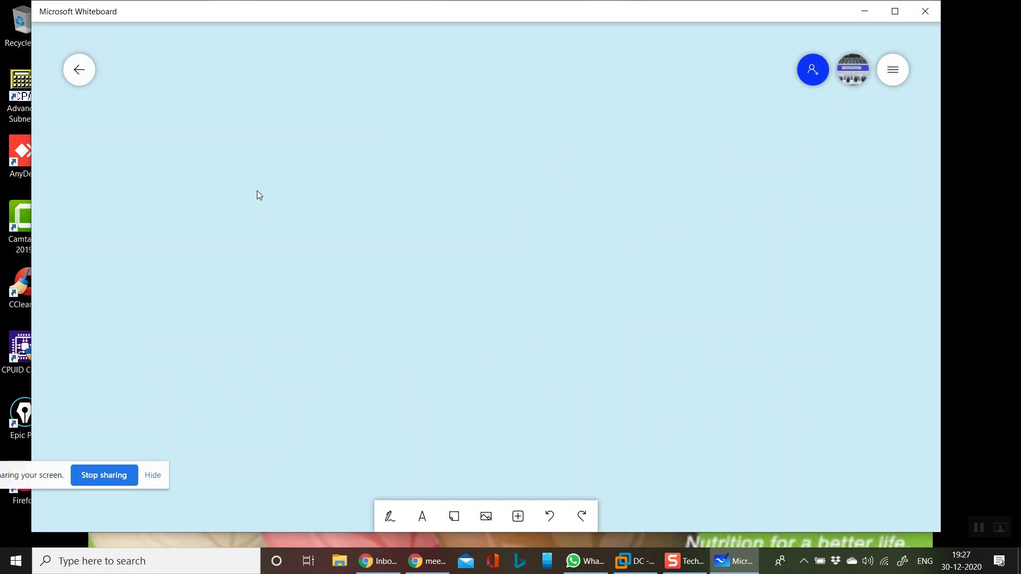
click(392, 516)
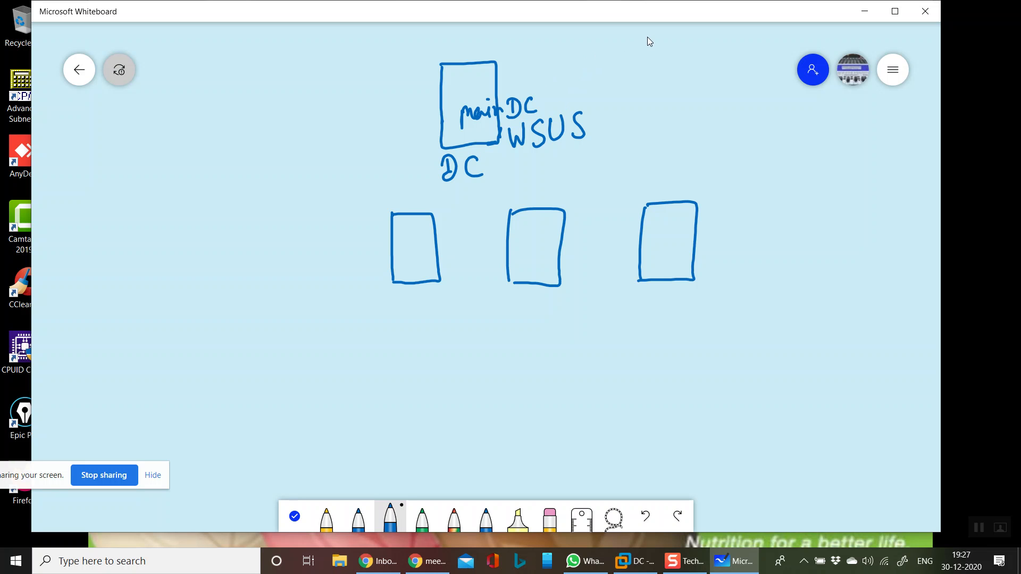
- Link the main DC with two-way arrows through a WAN cloud to an Msft WSUS box, and note WUSUS beside the DC
drag(597, 104, 576, 76)
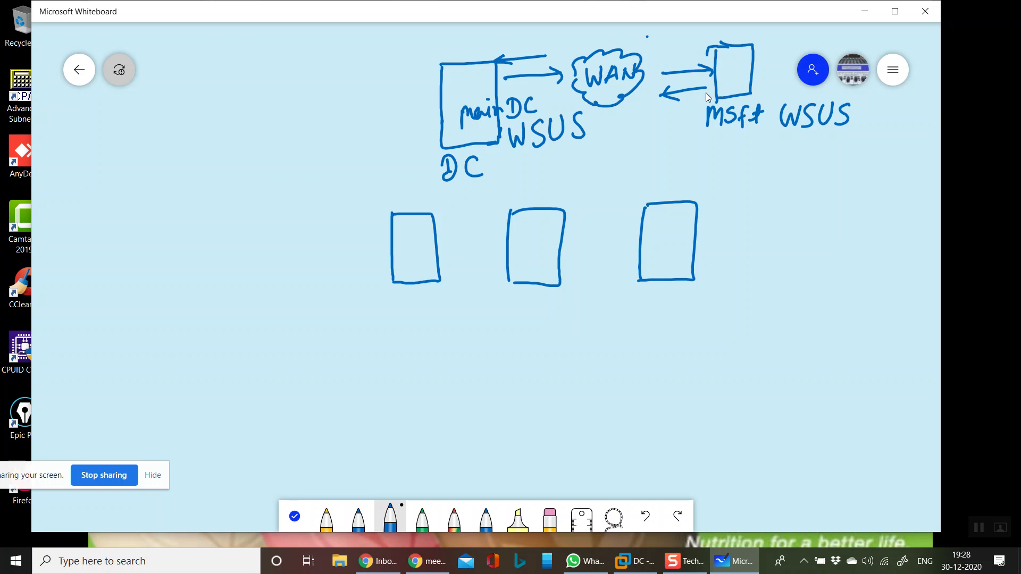
drag(768, 137, 780, 137)
drag(414, 94, 418, 100)
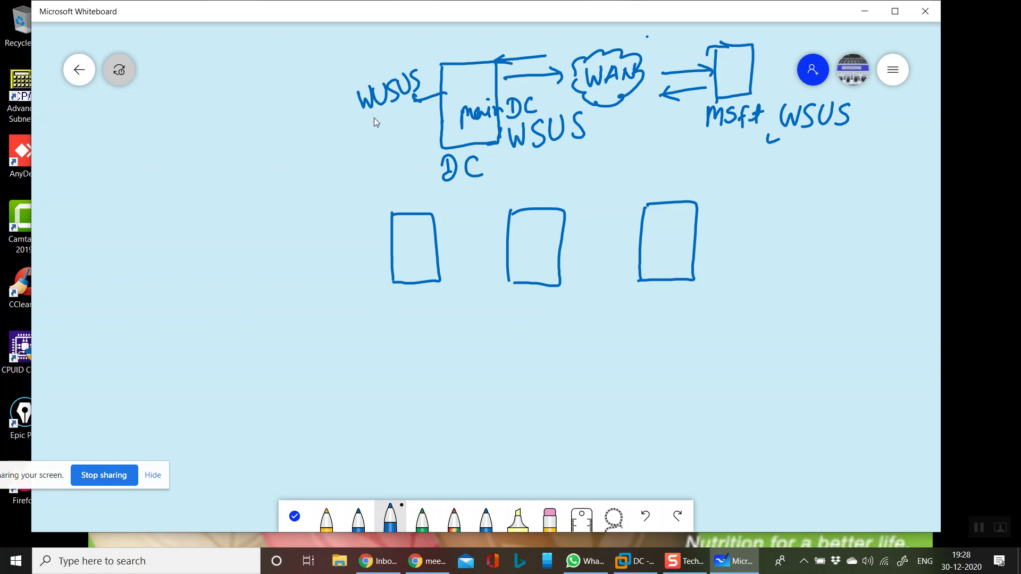
- Strike out the WUSUS note and connect the main DC by two-way arrows marked 8530 port to three boxes labelled WSUS member
drag(371, 98, 420, 76)
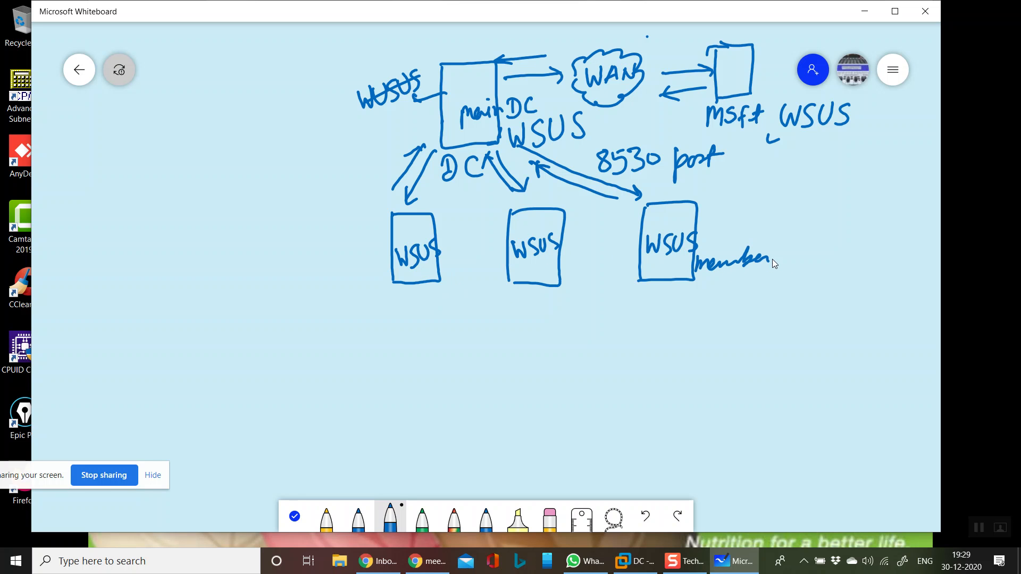
drag(553, 276, 617, 275)
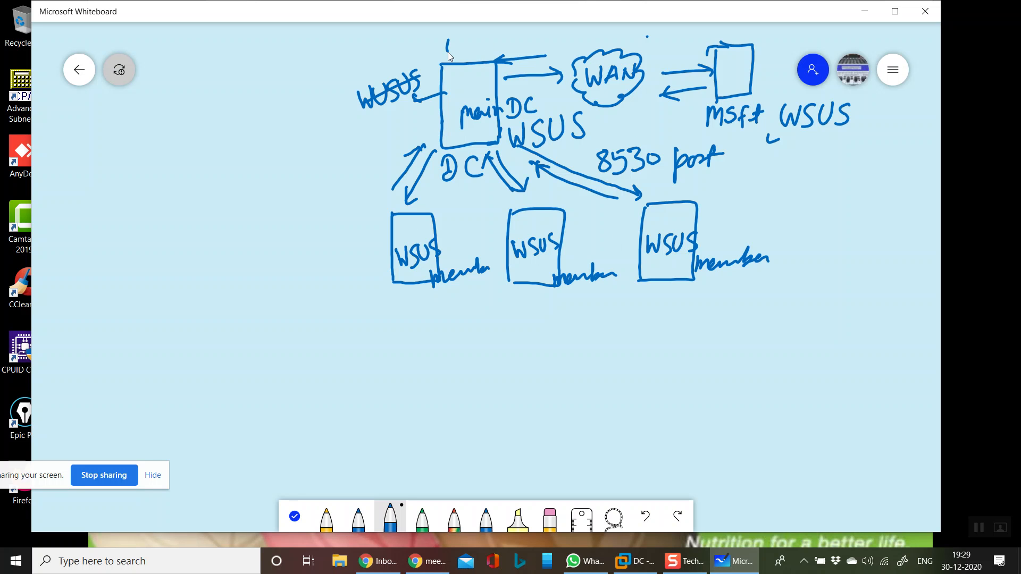
- Label the main DC upstream server and the member row downstream server, and wire the members through a shared line to three computers marked Clients
drag(484, 48, 496, 44)
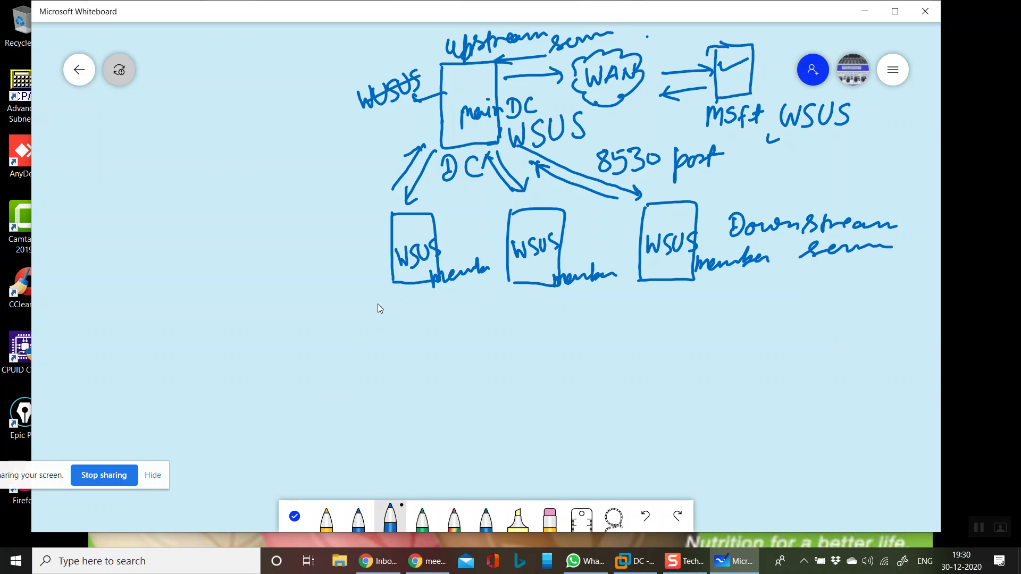
drag(378, 318, 662, 308)
drag(413, 285, 413, 313)
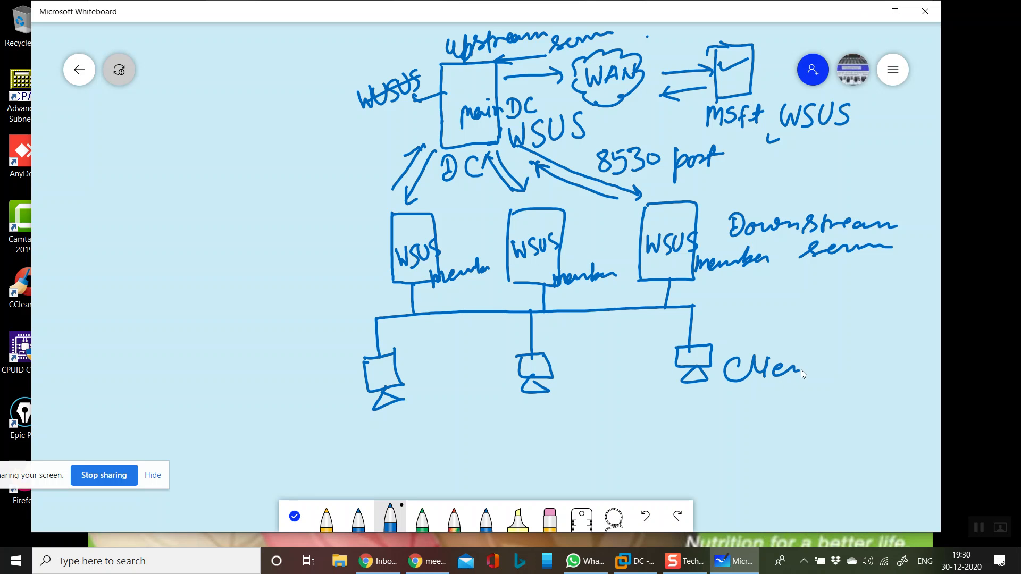
drag(822, 359, 826, 368)
- Mark each client computer, write updates above Clients, and link a circled GPO note to the client line with a two-way arrow
mouse_move(374, 322)
mouse_down()
mouse_move(414, 313)
mouse_move(409, 288)
mouse_up()
drag(543, 369, 563, 355)
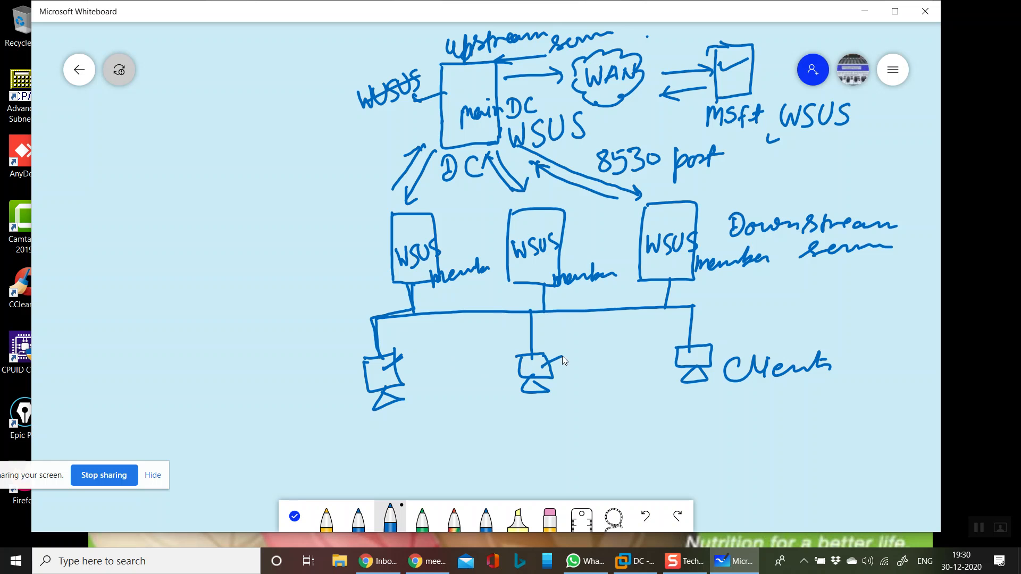
drag(760, 341, 770, 339)
drag(785, 329, 783, 334)
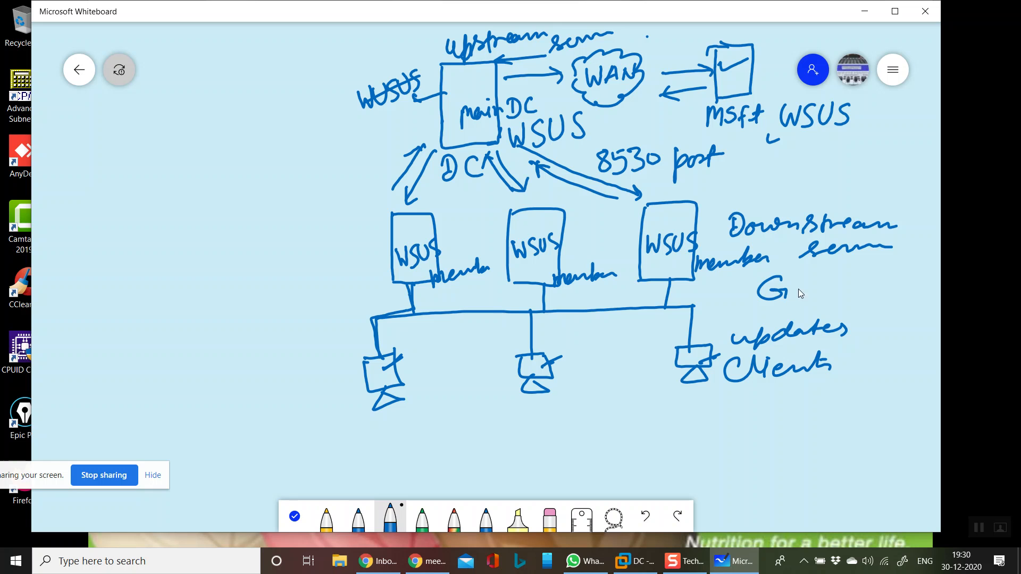
mouse_move(828, 277)
mouse_down()
mouse_move(772, 269)
mouse_move(853, 298)
mouse_move(839, 271)
mouse_up()
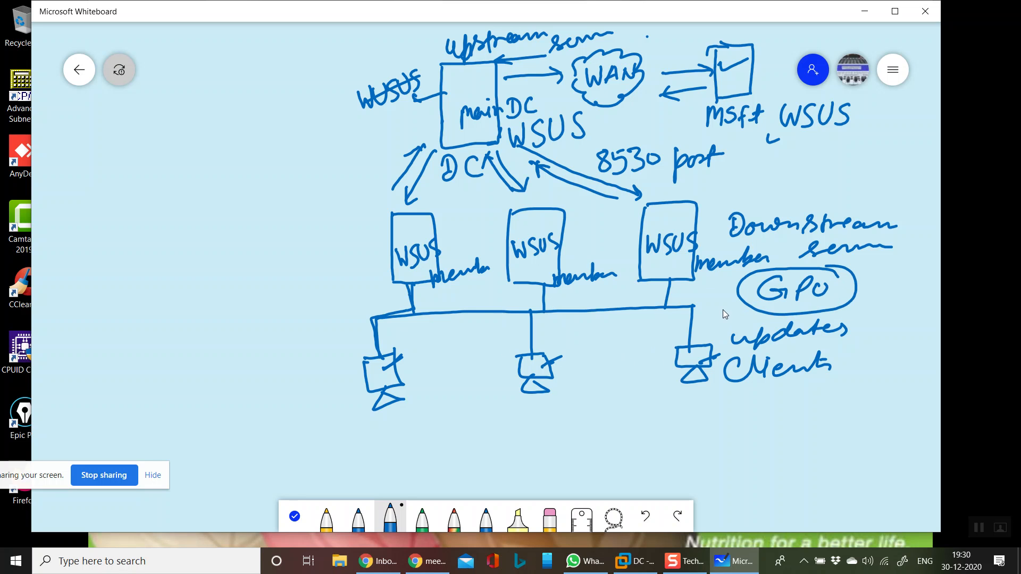
drag(725, 304, 733, 314)
- Reopen the server hierarchy whiteboard, draw a curved arrow from the main DC to the client line and tick the downstream server label
click(80, 71)
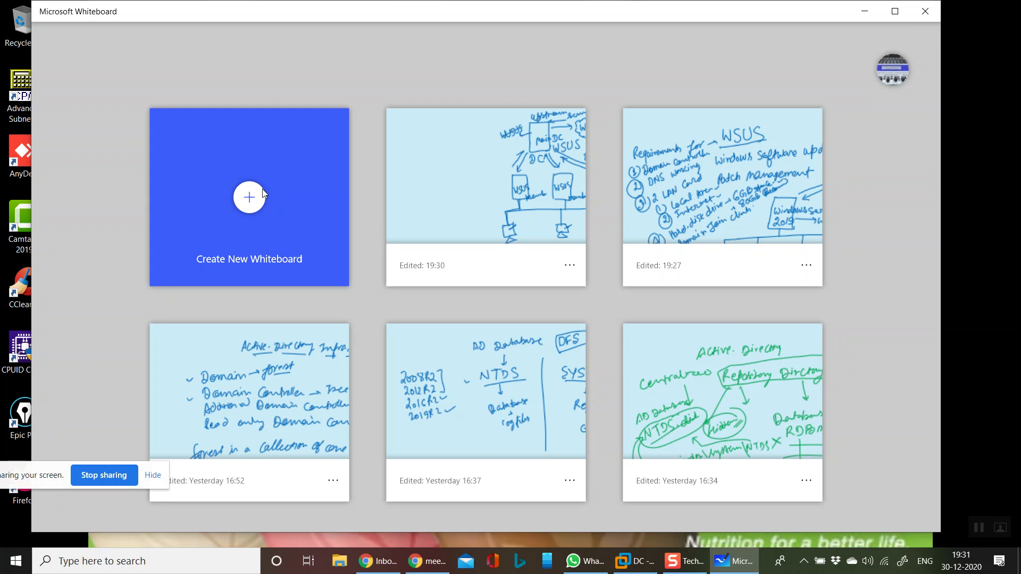
click(459, 198)
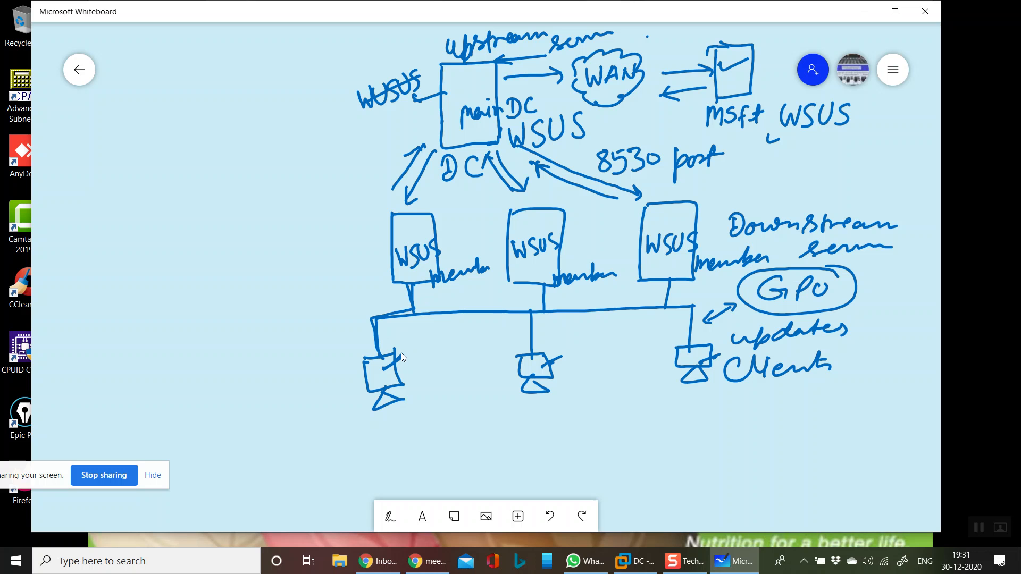
drag(419, 120, 400, 132)
click(369, 142)
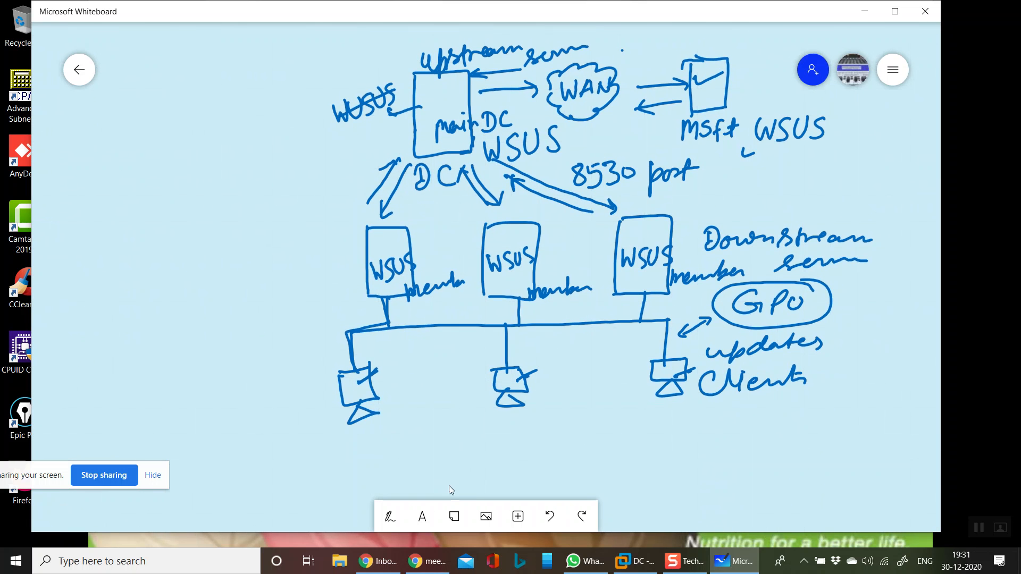
click(391, 518)
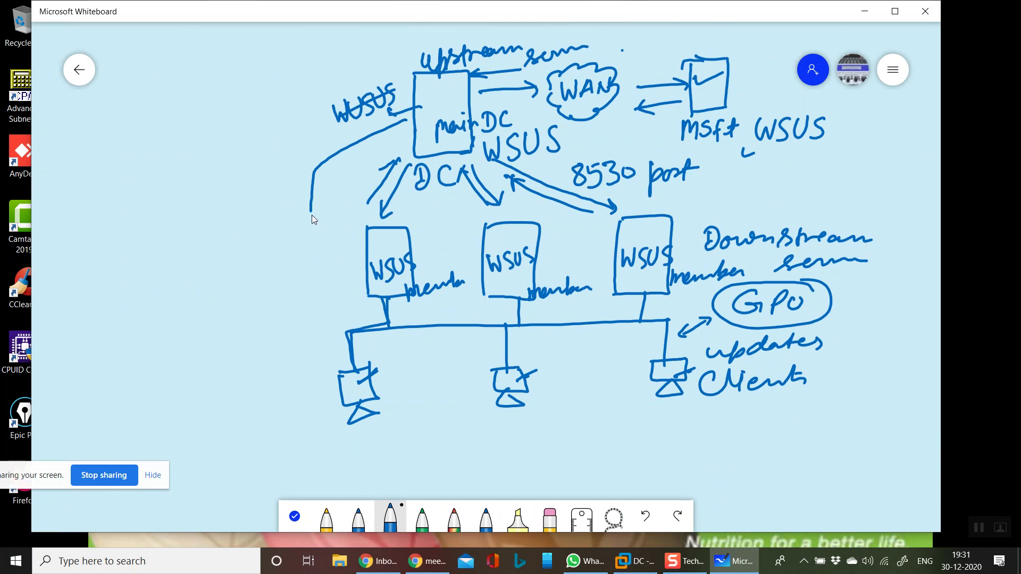
drag(332, 316, 348, 316)
drag(867, 227, 882, 219)
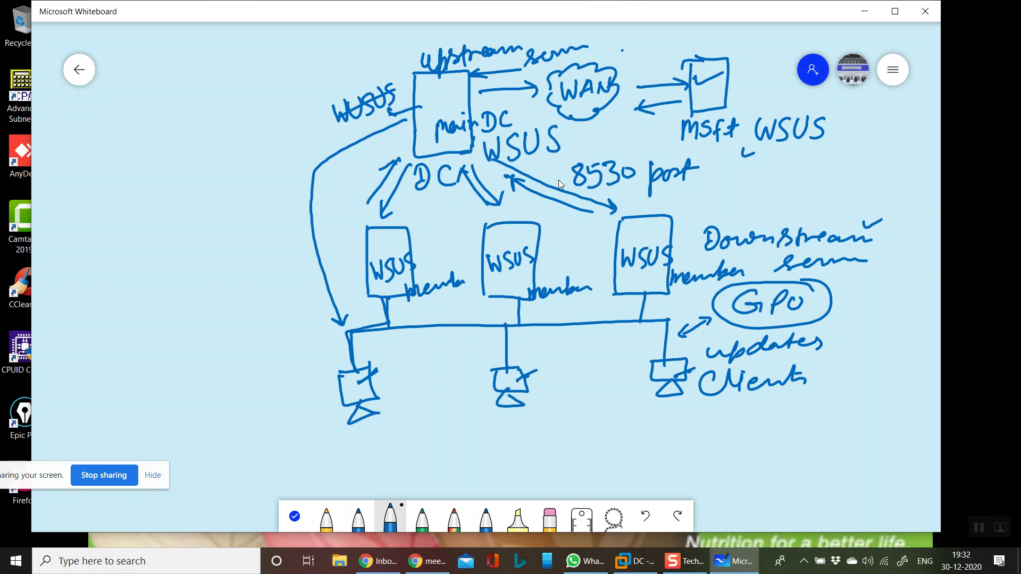
- Minimize the whiteboard, switch to VMware Workstation and dismiss the Windows Admin Center notice on the SERVER virtual machine
click(857, 16)
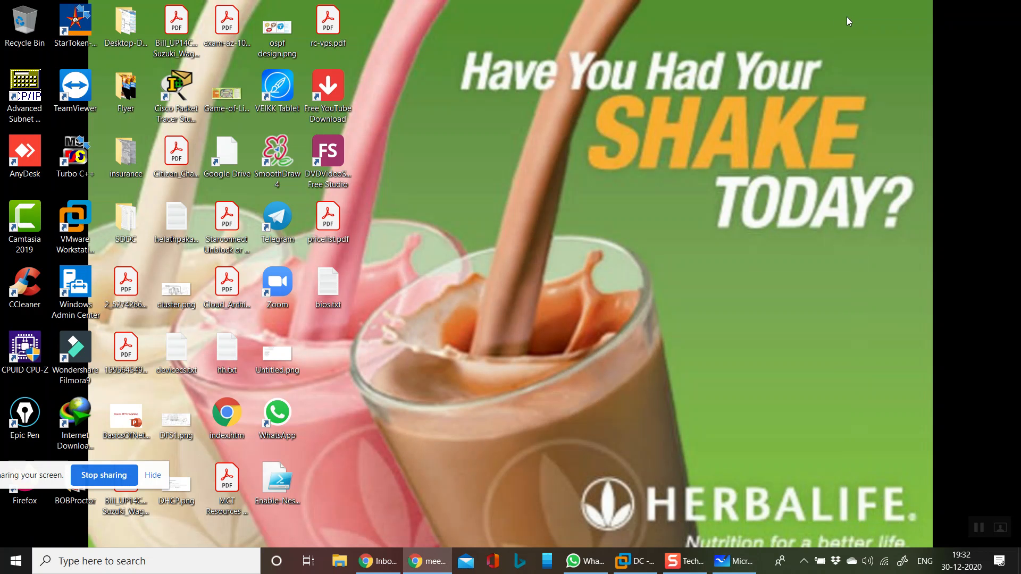
click(634, 561)
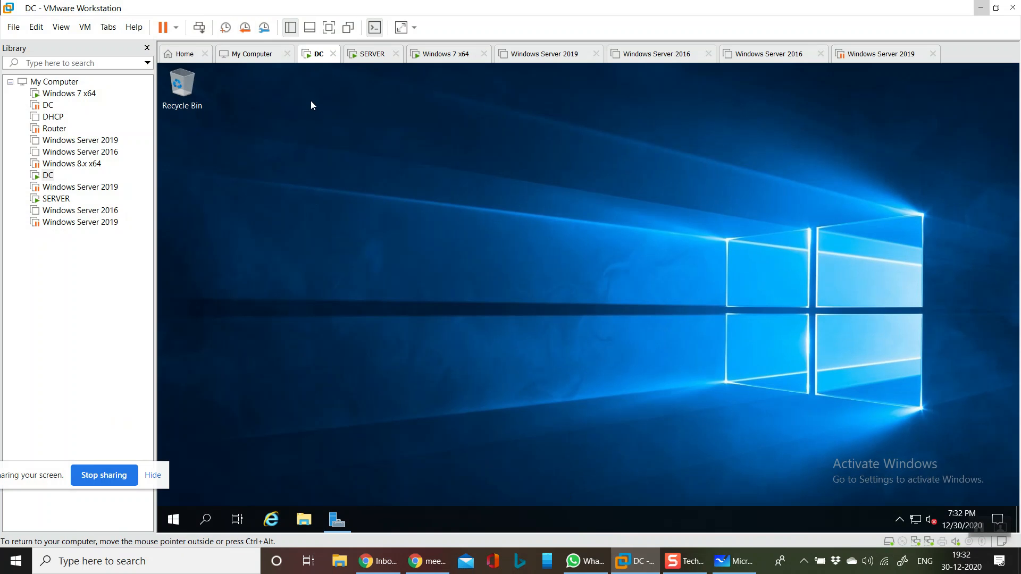
click(362, 63)
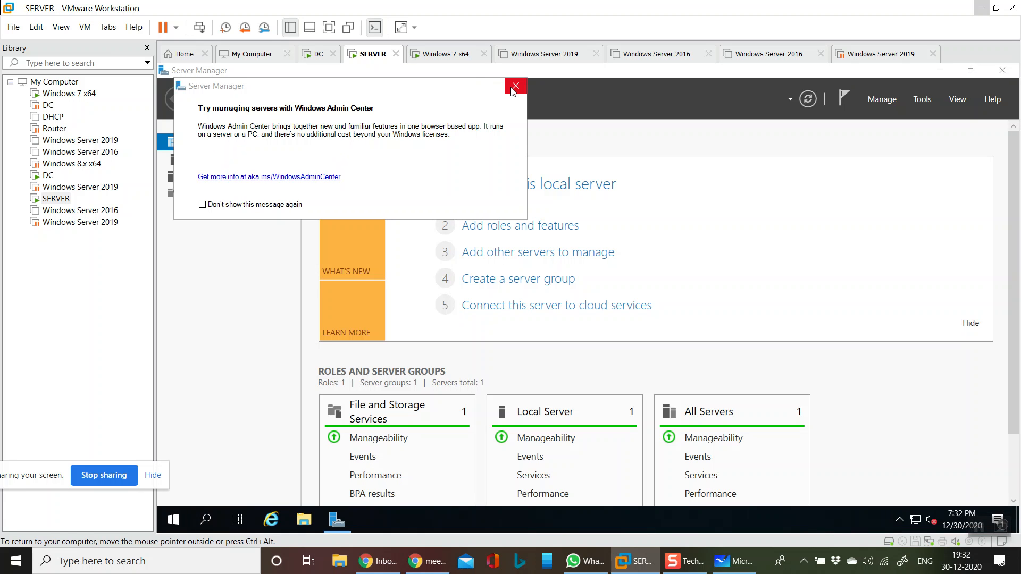
click(514, 88)
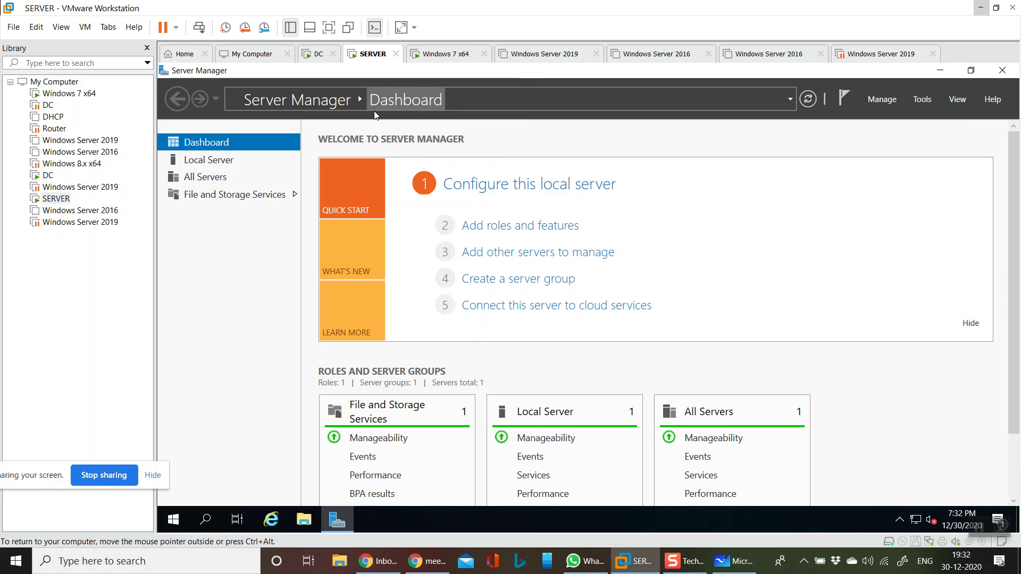
- View the Windows 7 x64 virtual machine, then show the DC virtual machine full screen and refresh its desktop
click(444, 56)
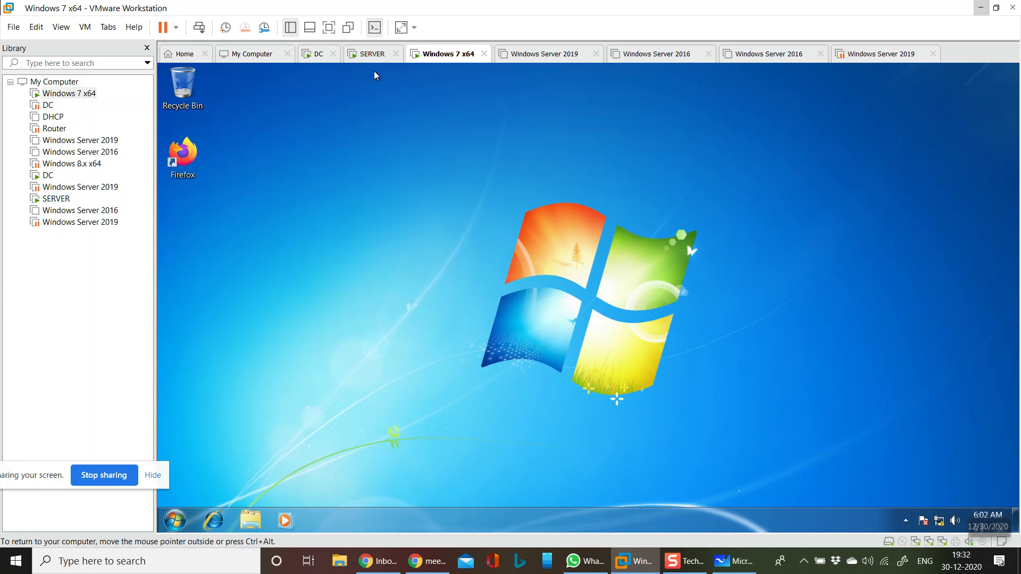
click(371, 56)
click(324, 57)
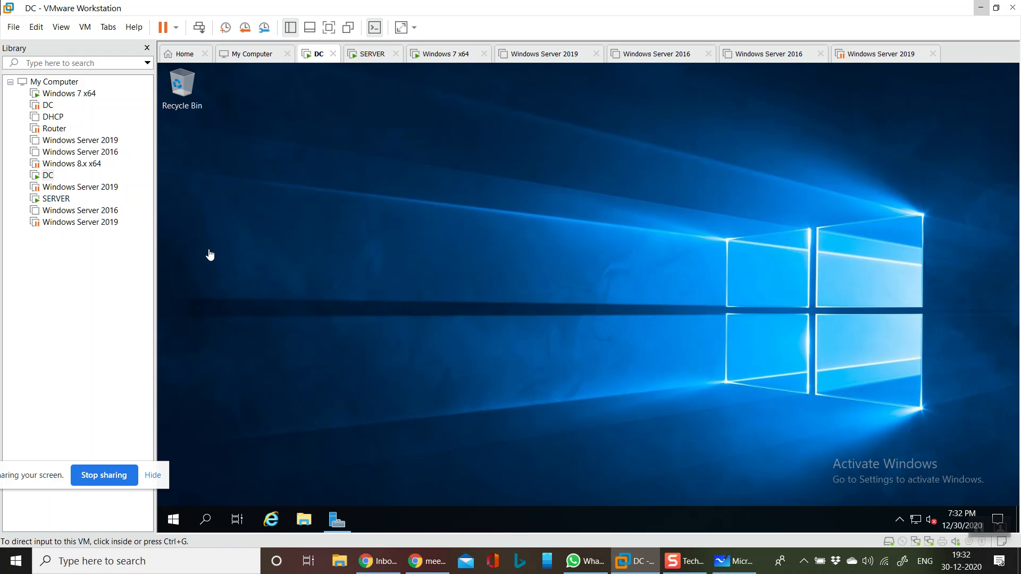
click(410, 404)
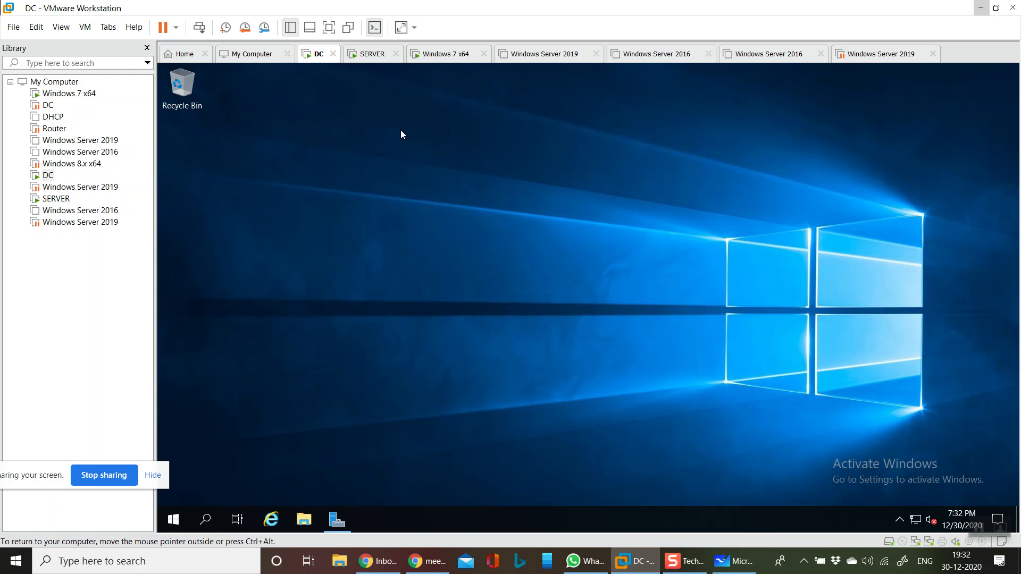
click(329, 27)
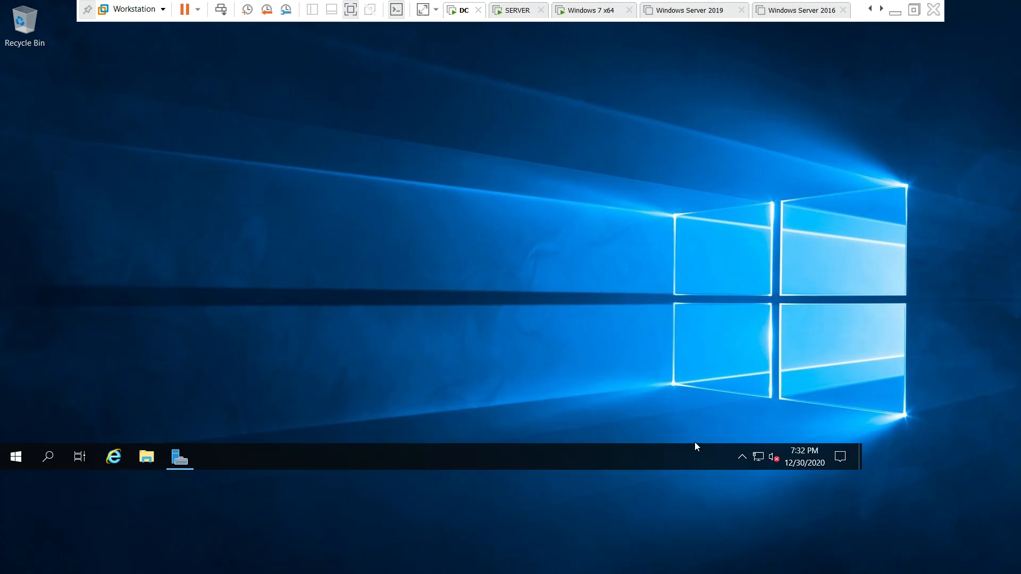
right_click(276, 277)
click(299, 322)
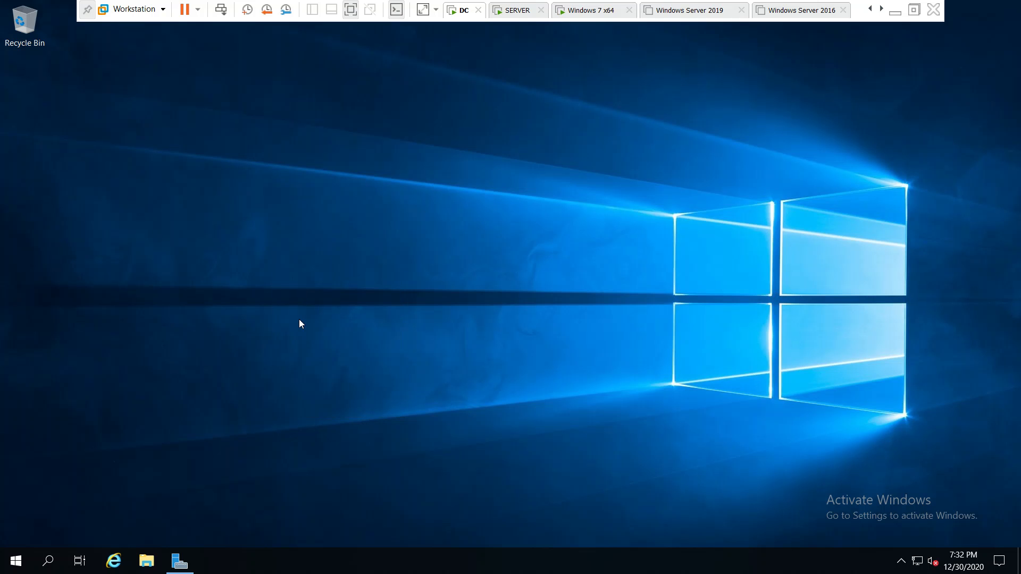
- Open Network Connections on the DC and examine the connection details of Ethernet1, including its IPv4 address
key(super+r)
key(Return)
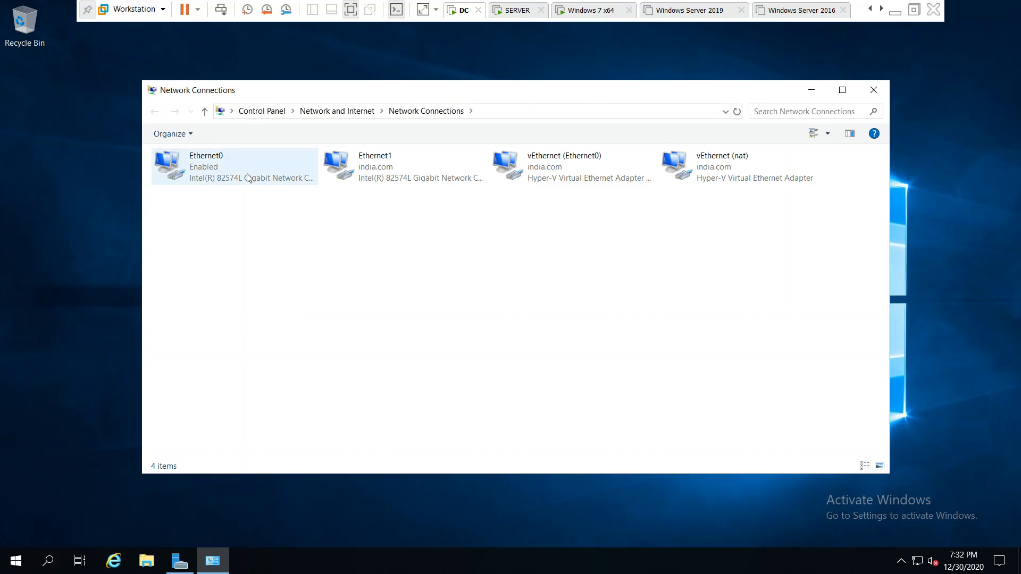
click(388, 177)
double_click(388, 174)
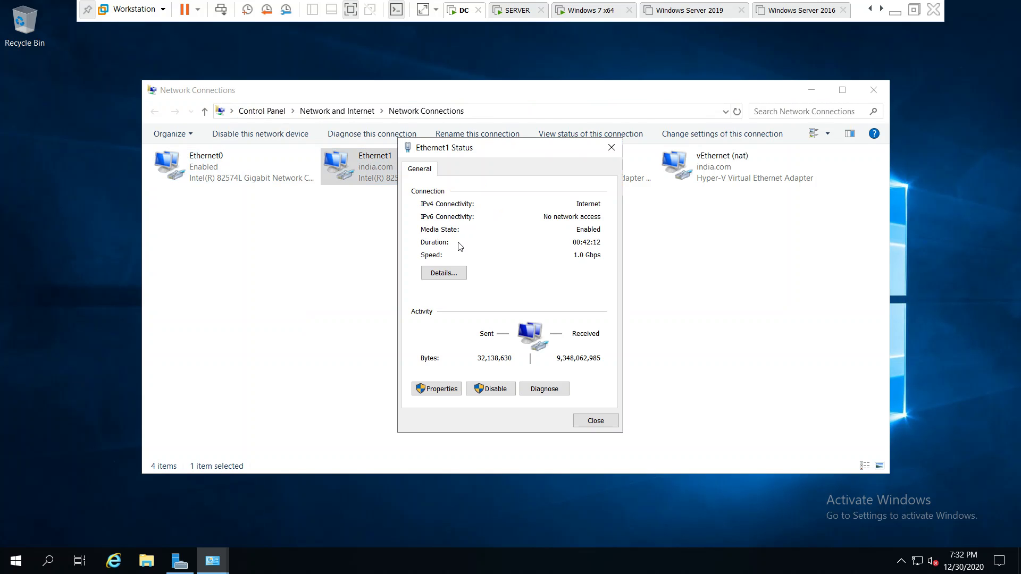
click(449, 273)
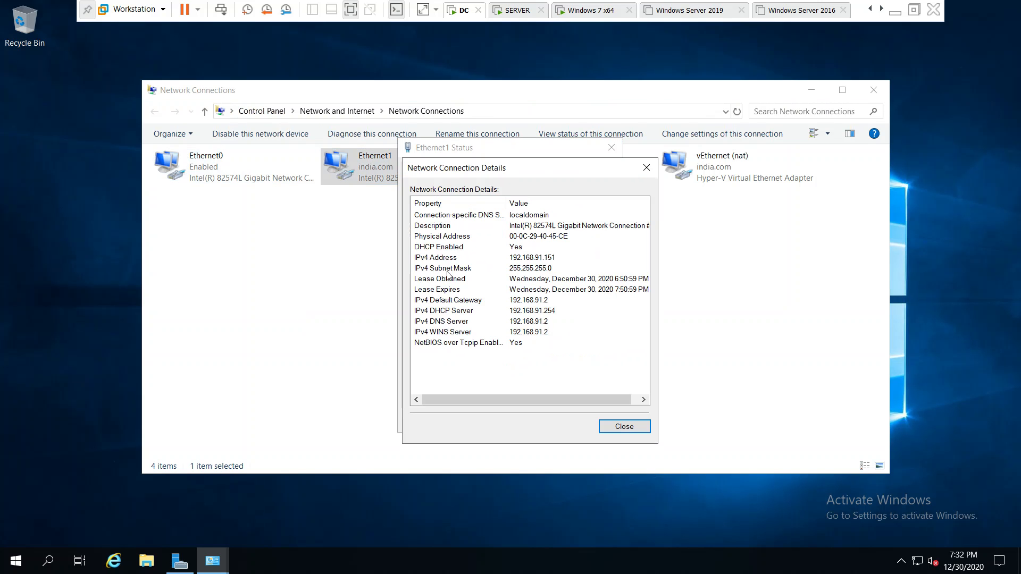
click(562, 260)
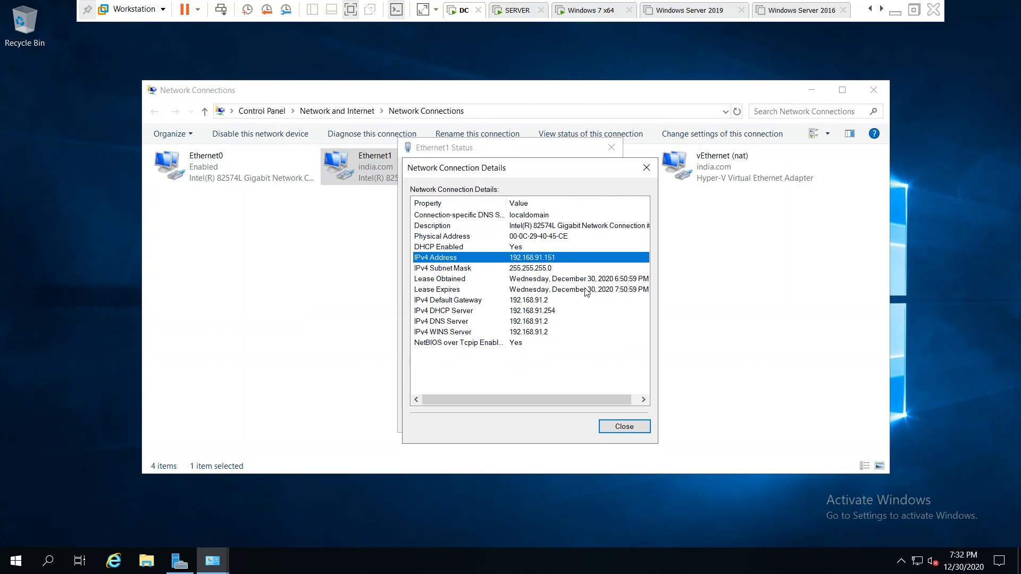
click(625, 428)
click(595, 421)
double_click(425, 161)
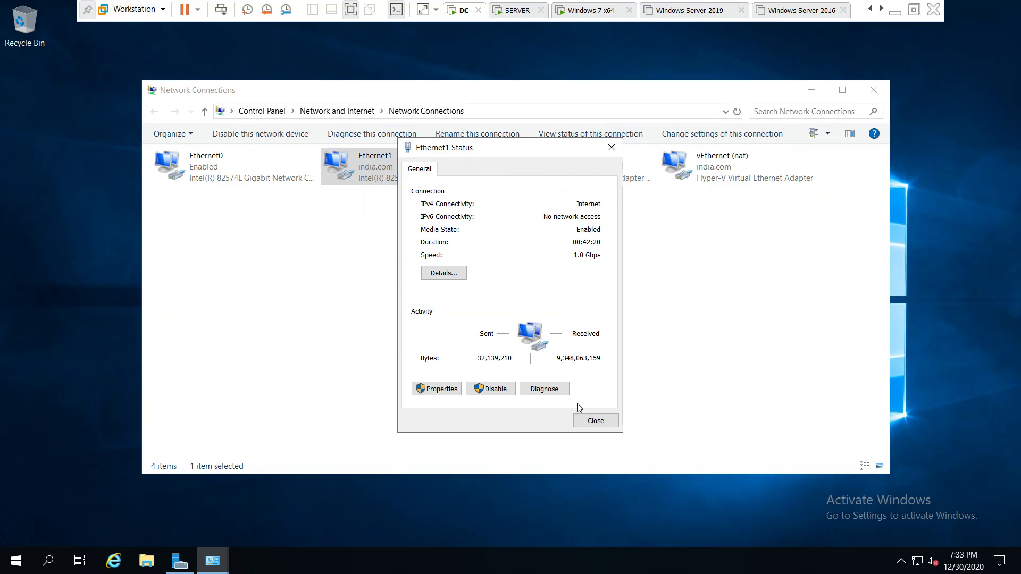
click(603, 424)
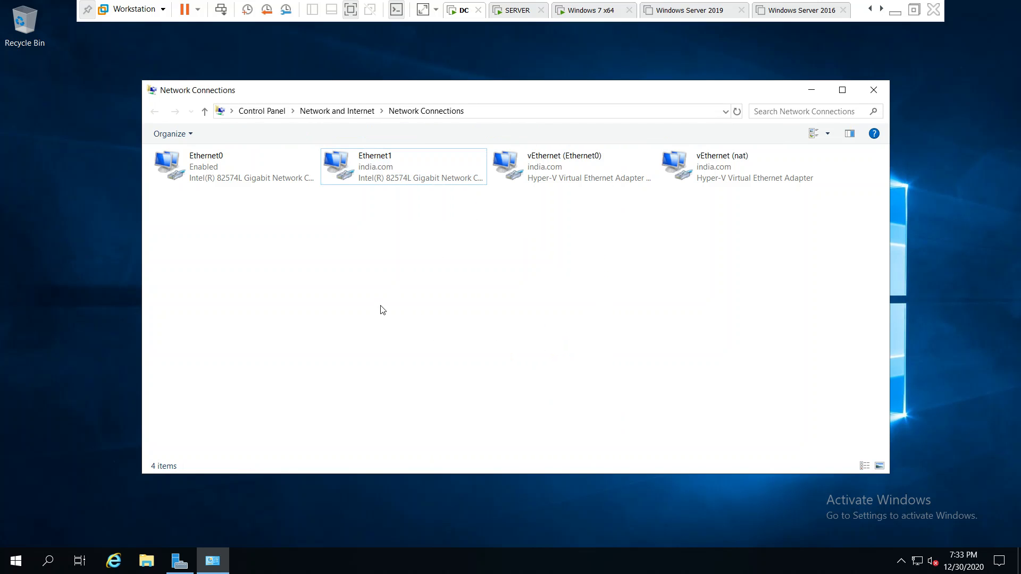
- Check the status and connection details of the Ethernet0 adapter
click(192, 161)
double_click(192, 161)
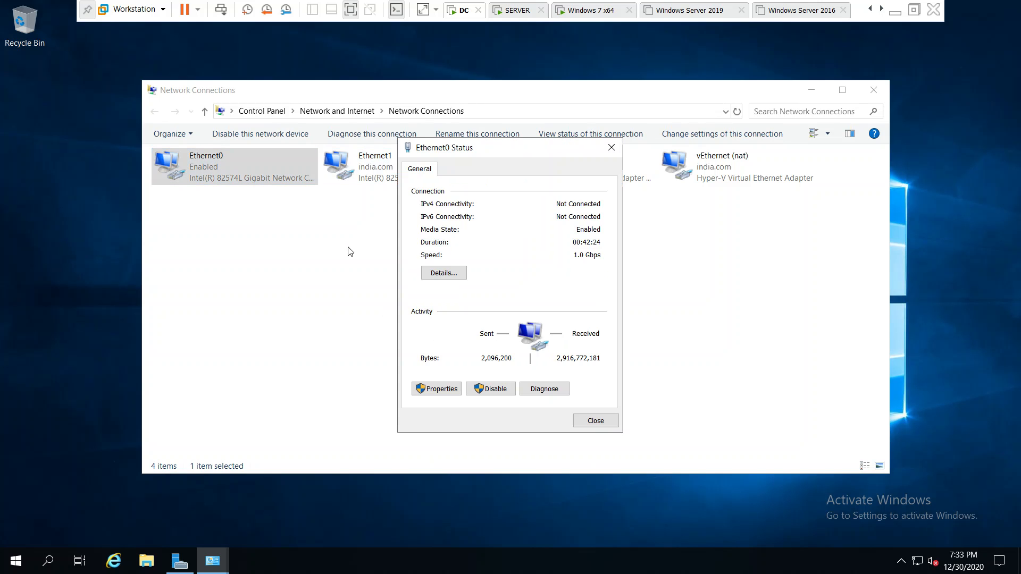
click(441, 272)
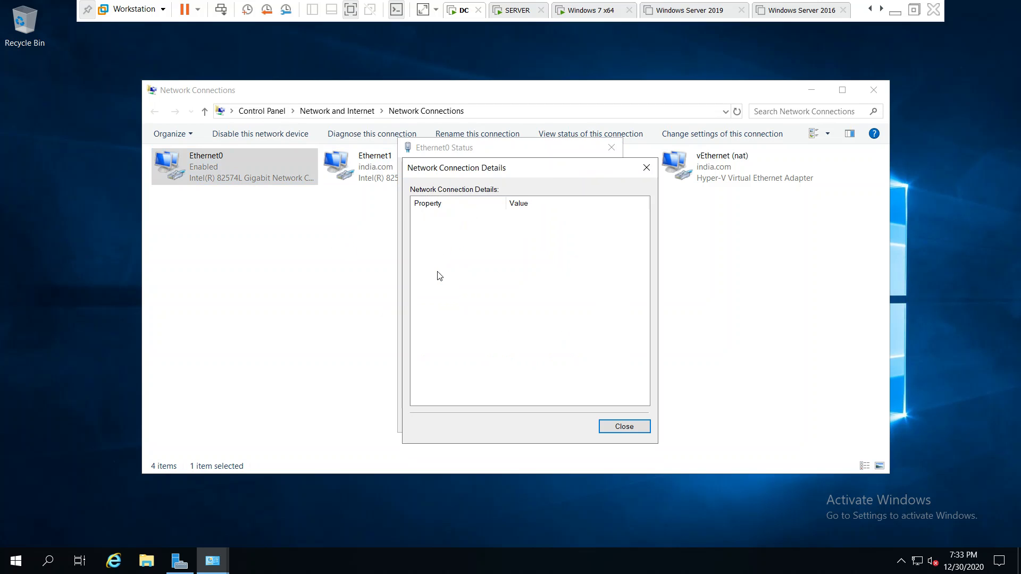
click(627, 427)
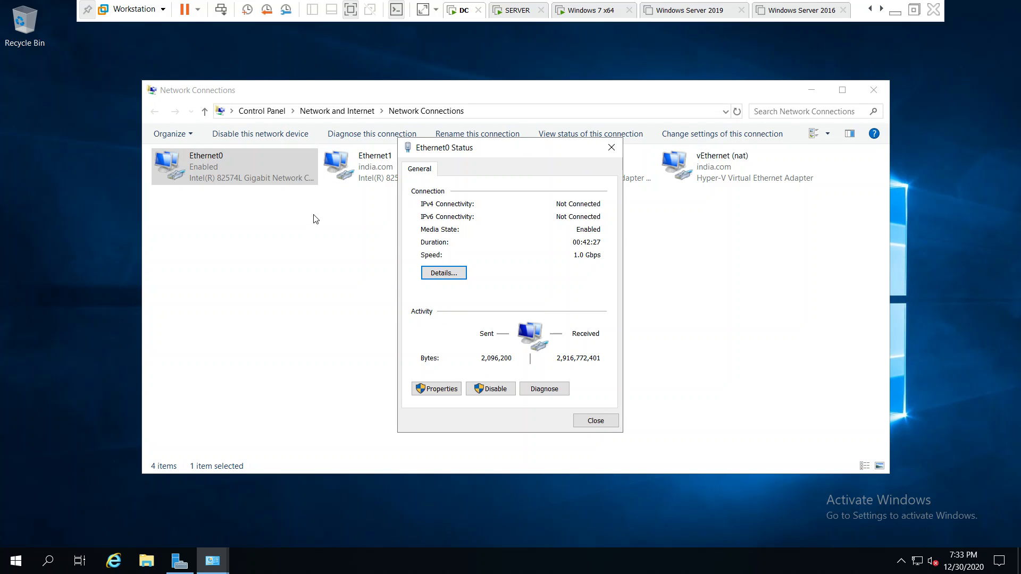
click(605, 423)
- Examine the connection details of the vEthernet (Ethernet0) adapter, including its IPv4 address
click(544, 167)
double_click(544, 167)
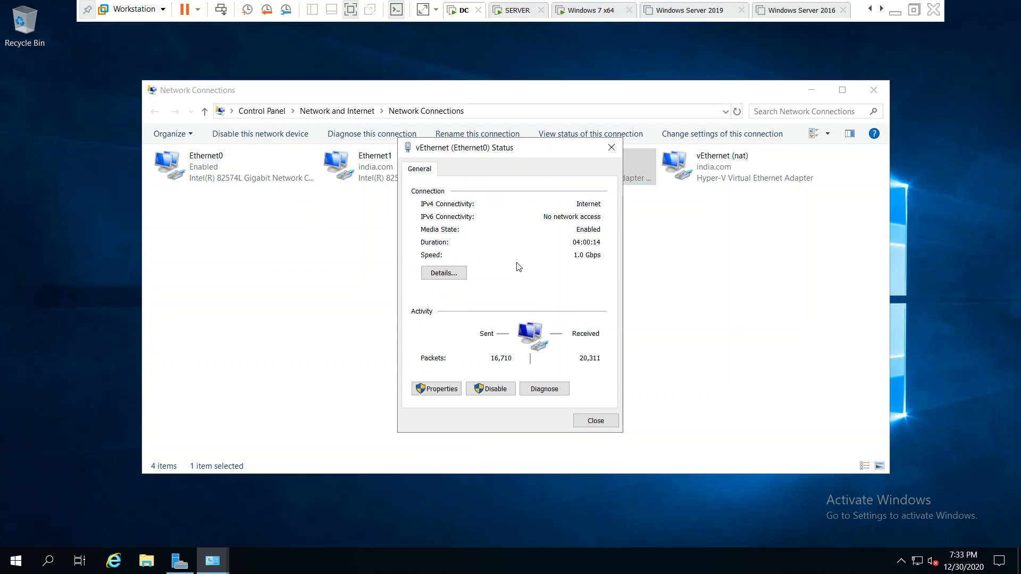
click(458, 275)
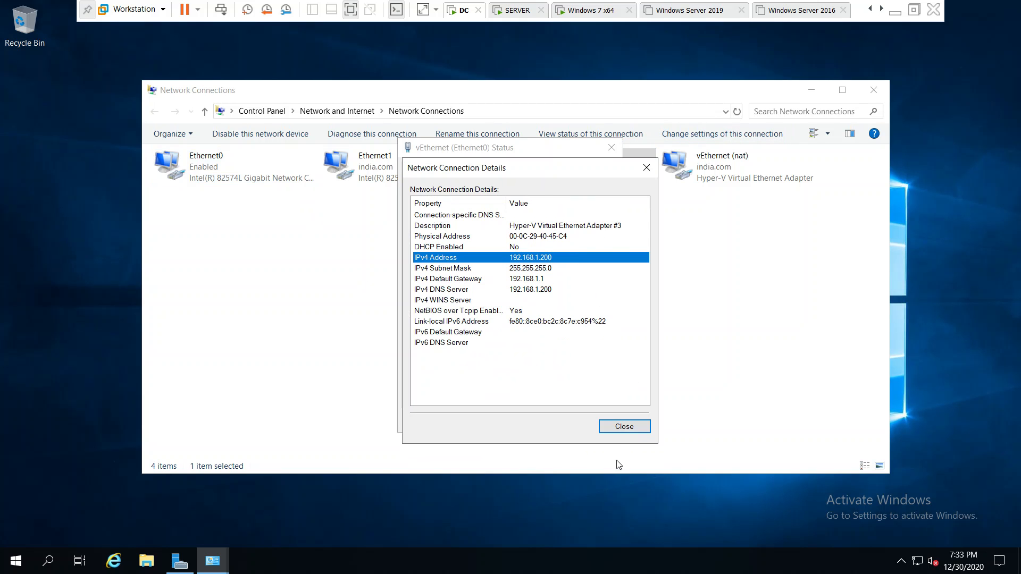
click(622, 426)
click(611, 149)
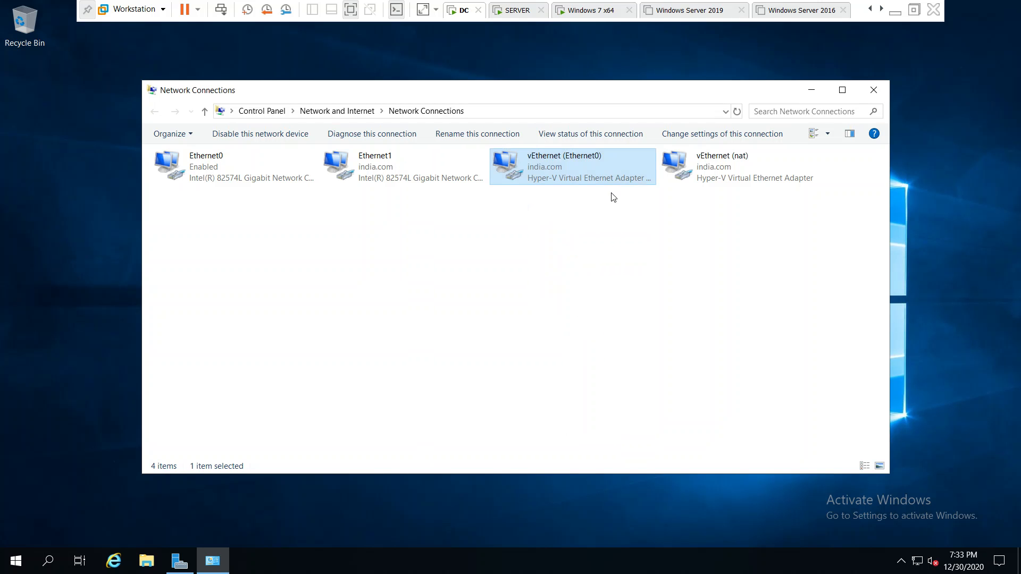
- Refresh and close Network Connections, and refresh the DC's desktop
click(641, 422)
right_click(618, 284)
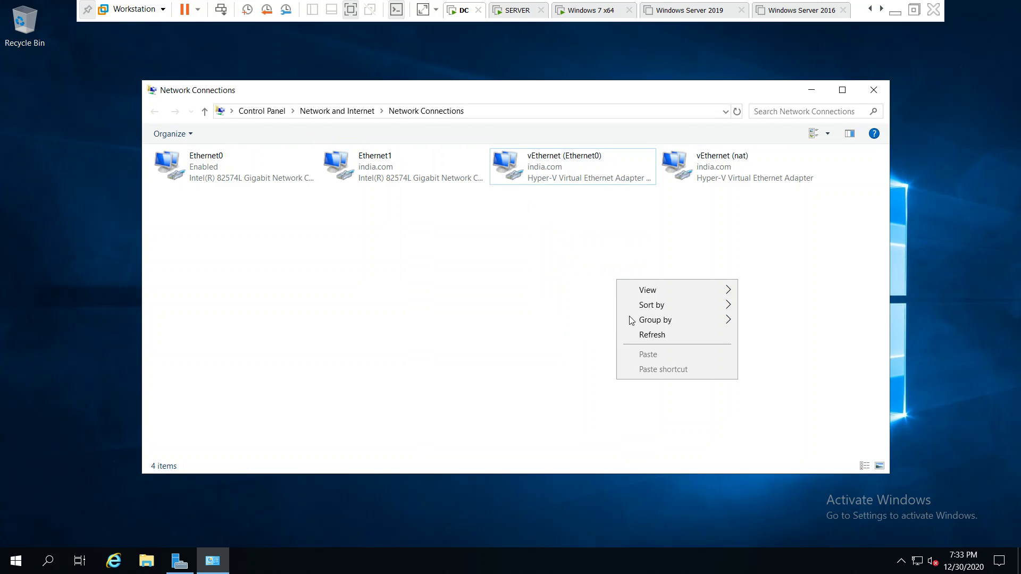
click(649, 334)
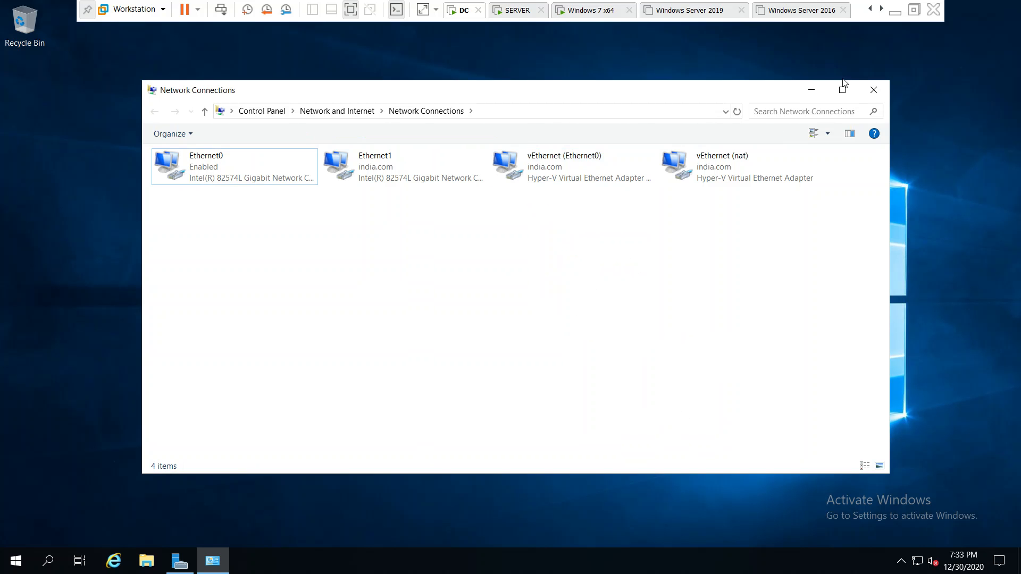
click(874, 89)
right_click(412, 318)
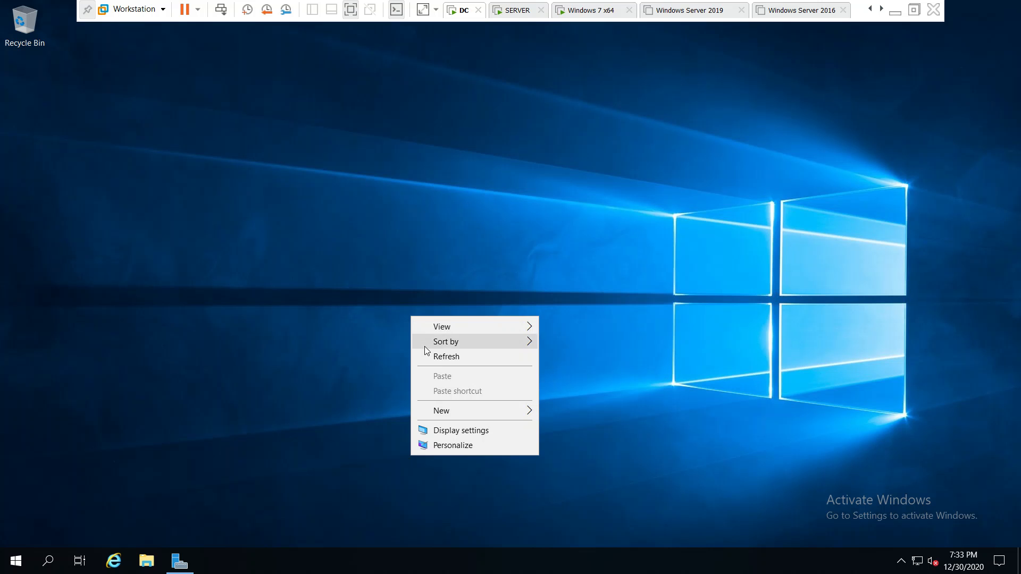
click(434, 358)
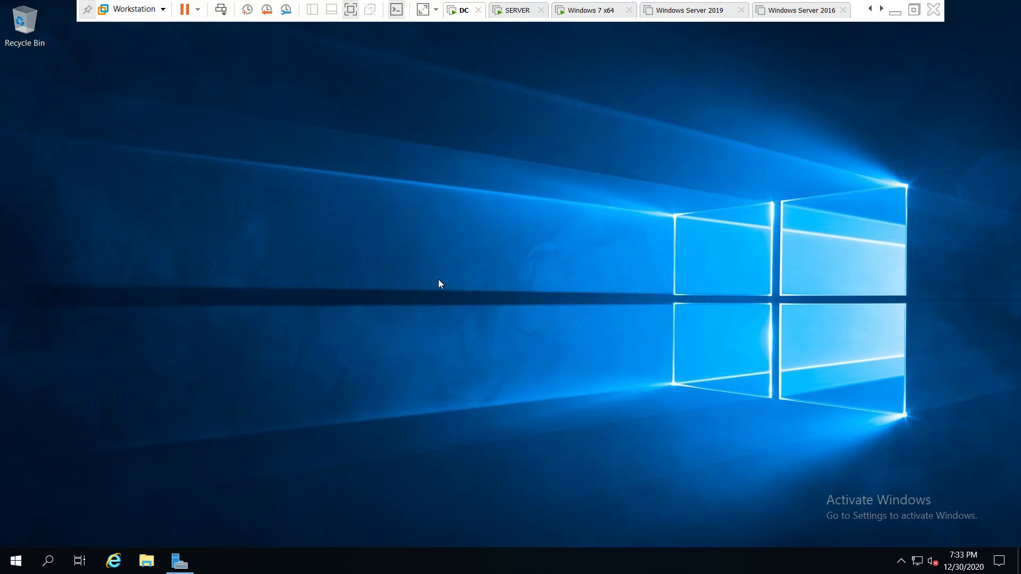
- Refresh the DC's desktop and view the Local Server properties in a maximized Server Manager
right_click(339, 251)
click(367, 296)
click(181, 566)
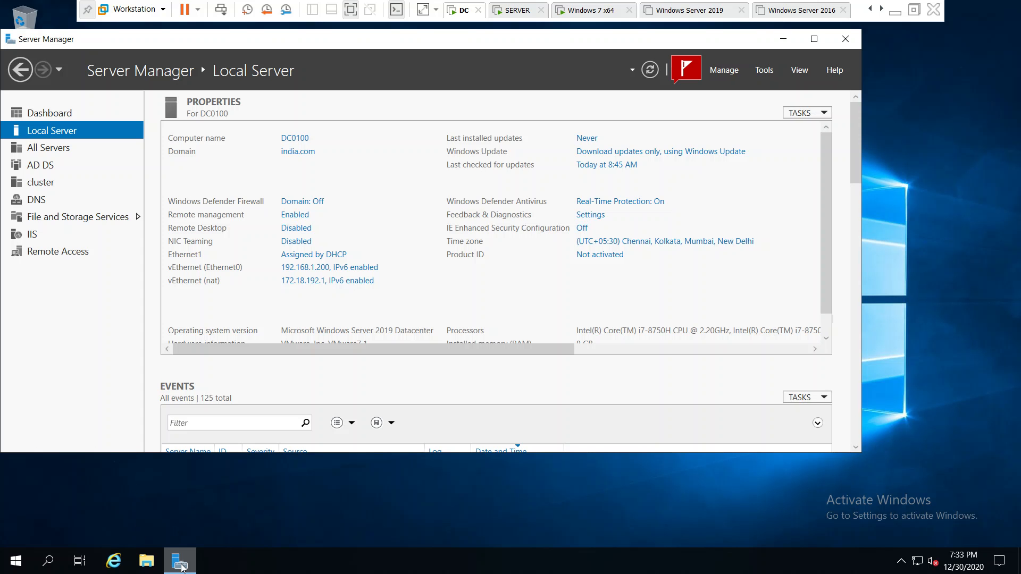
click(814, 39)
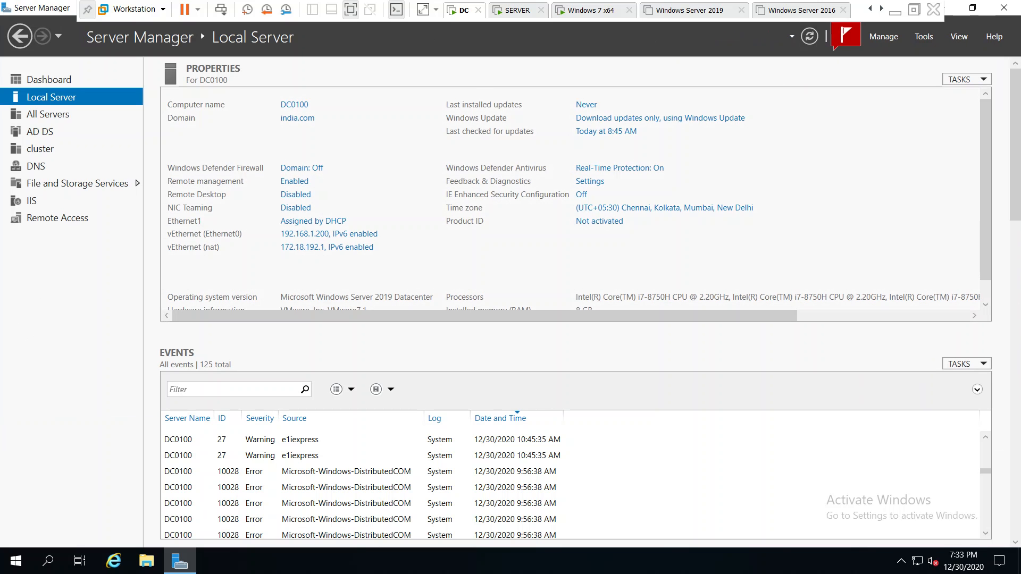
- Add a 60 GB SCSI hard disk to the DC virtual machine, stored as a single file
right_click(455, 16)
click(473, 172)
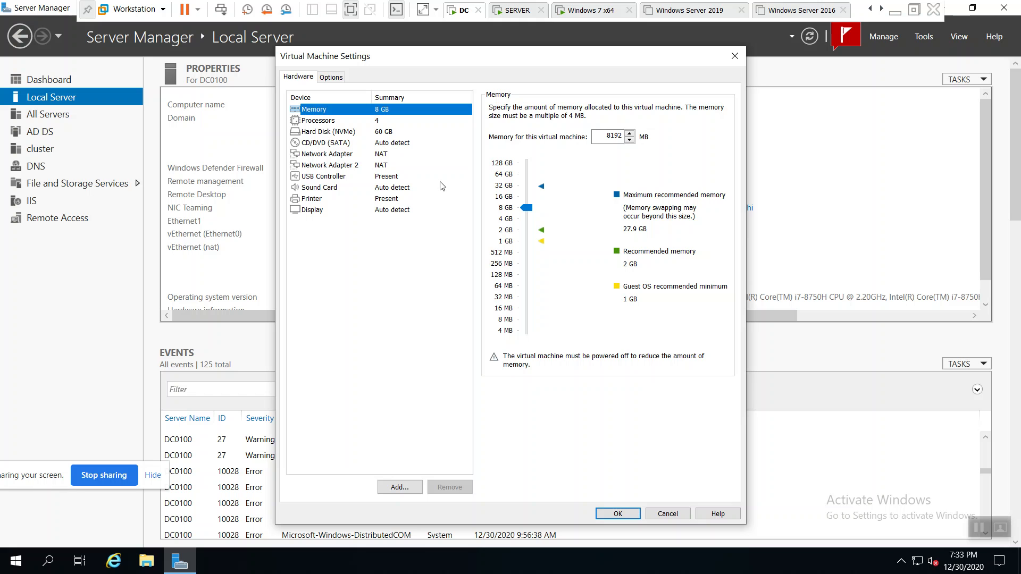
click(410, 485)
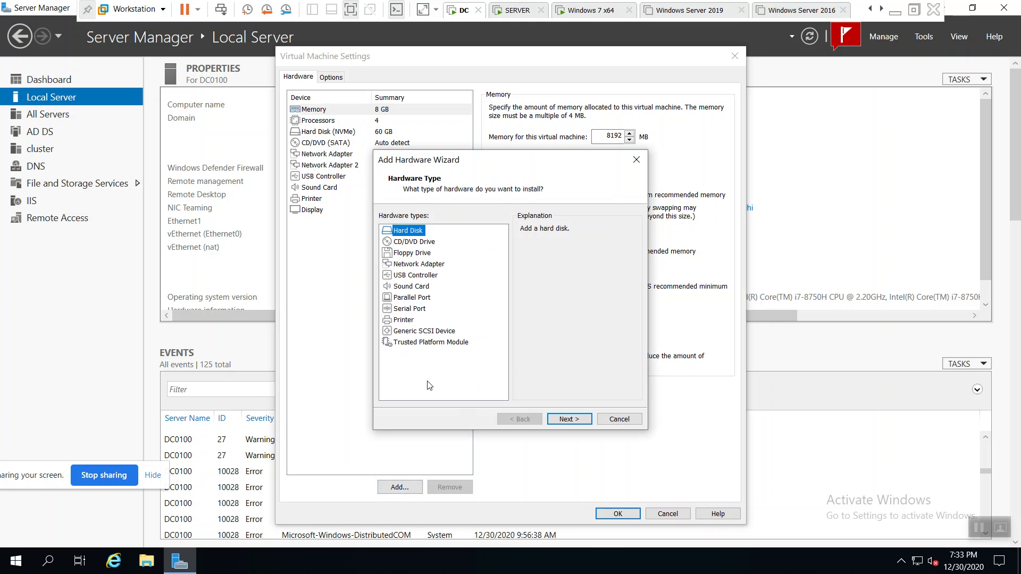
click(568, 424)
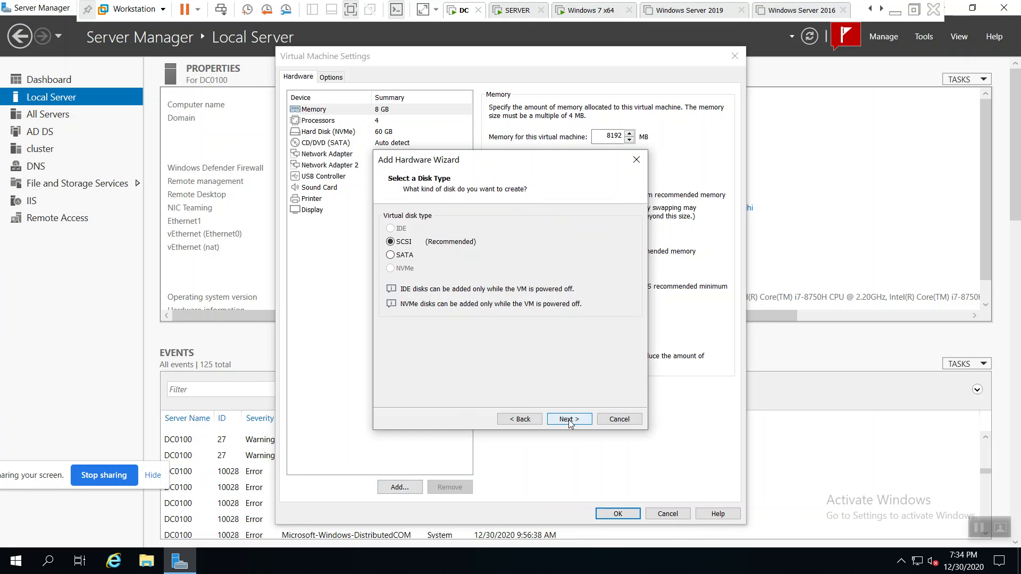
click(569, 423)
click(569, 420)
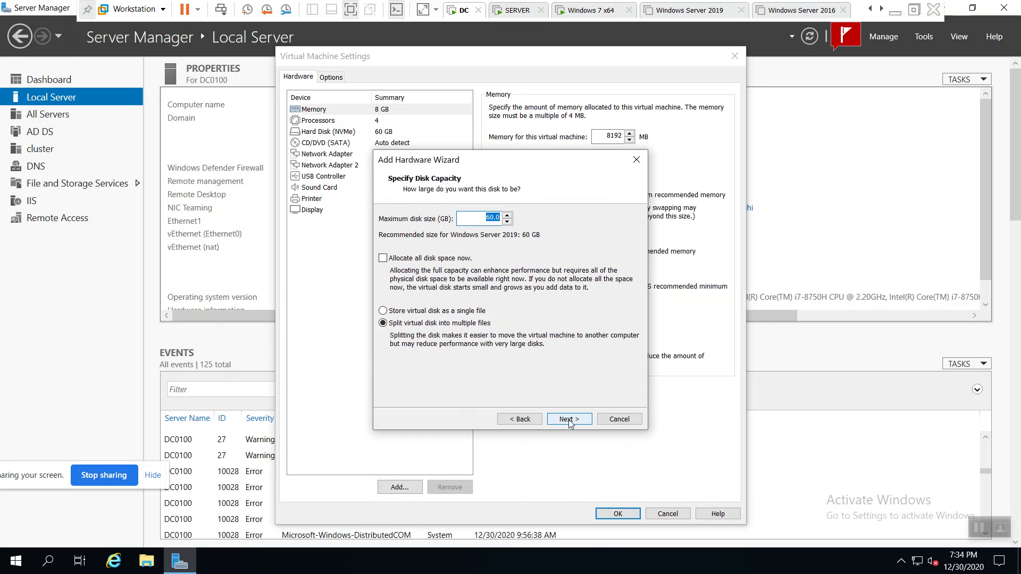
click(472, 311)
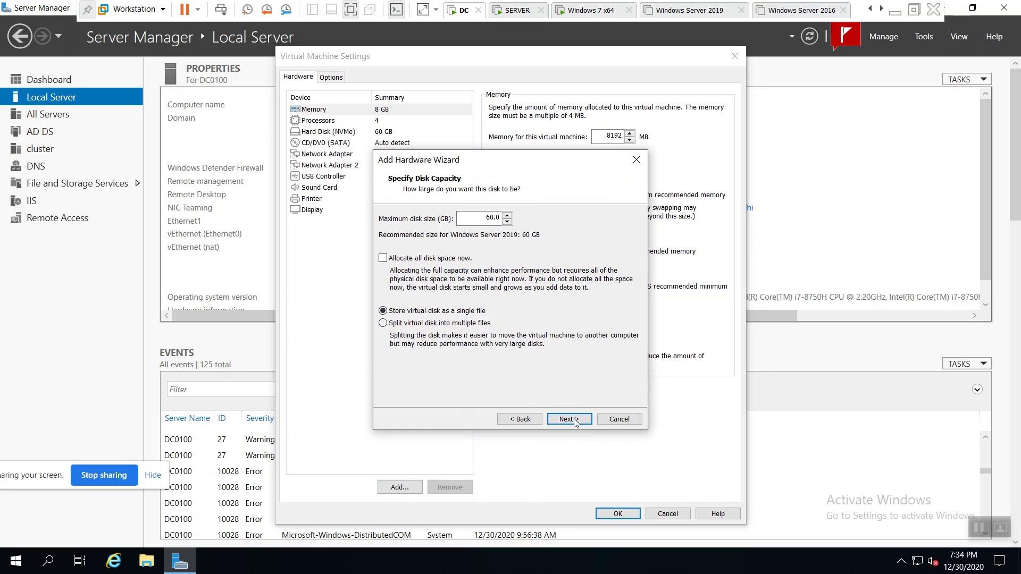
click(578, 420)
click(569, 419)
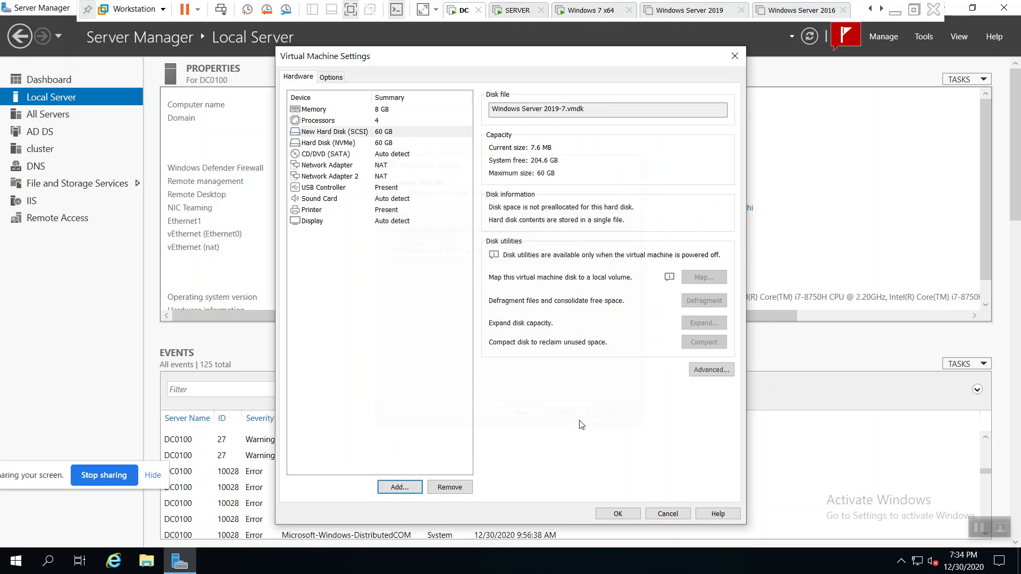
click(618, 514)
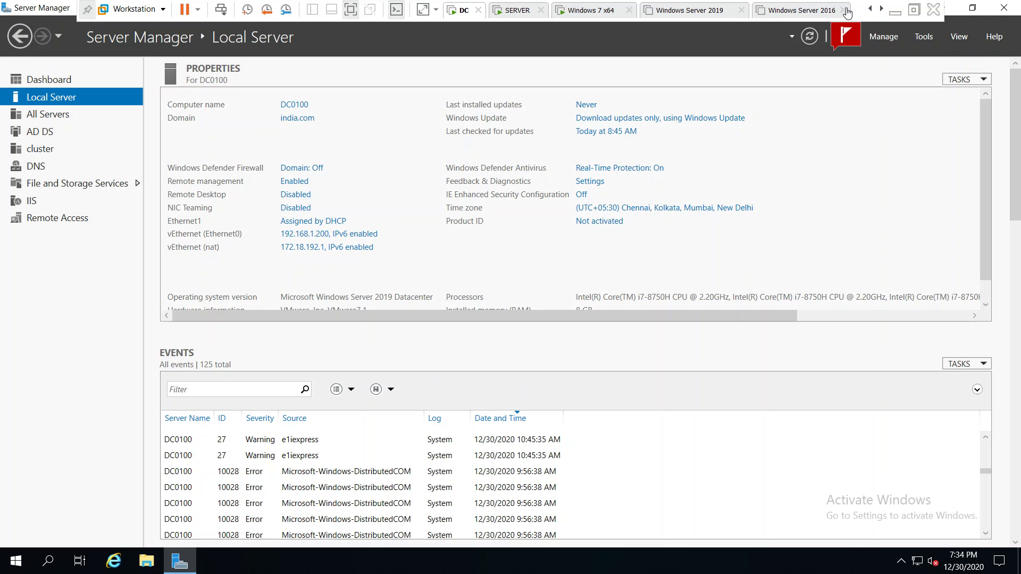
- Restore and minimize Server Manager, and check the drives listed under This PC
click(973, 8)
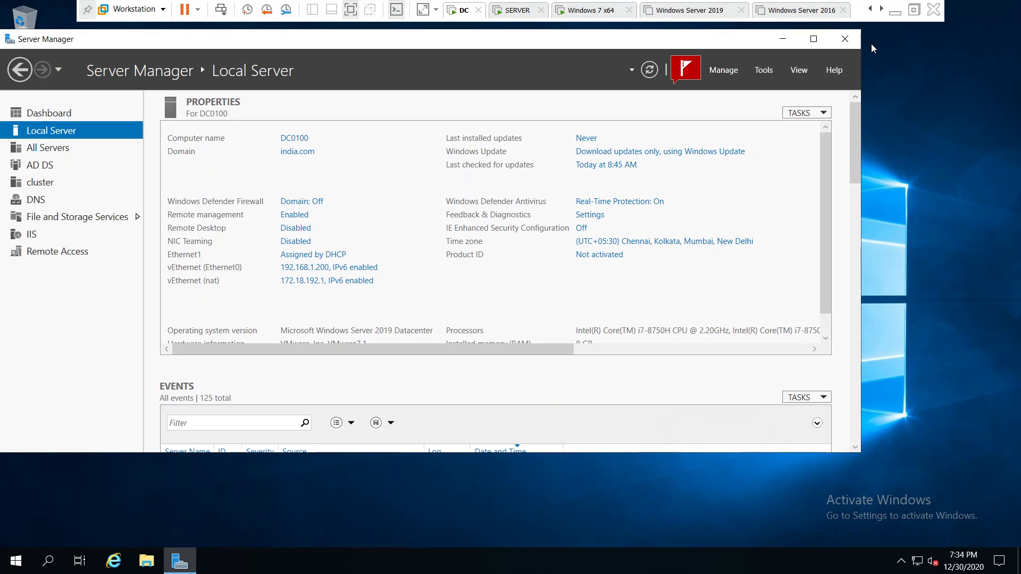
click(785, 45)
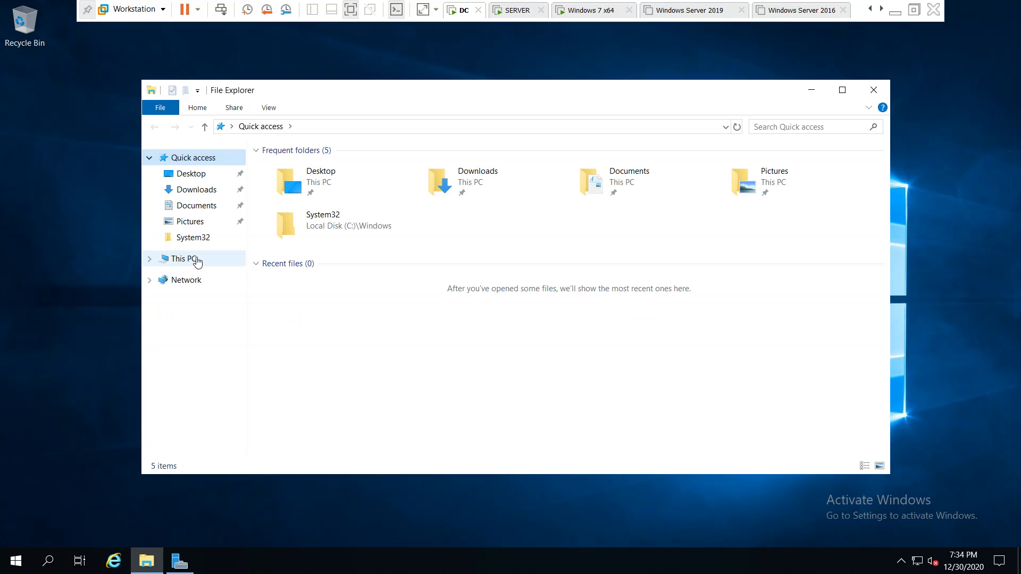
click(197, 259)
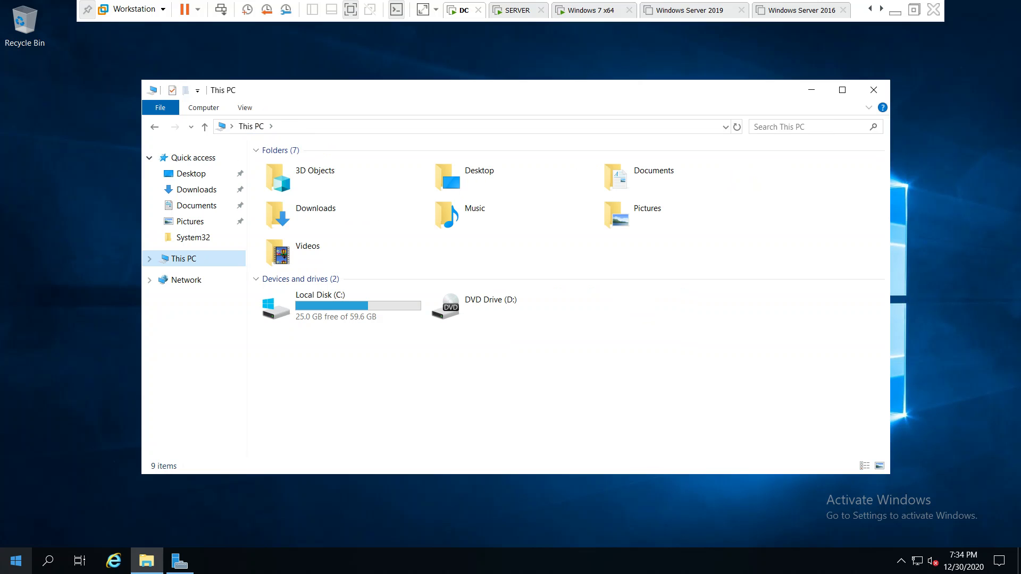
- Open Disk Management on the DC and bring the unallocated 60 GB Disk 9 online
right_click(21, 562)
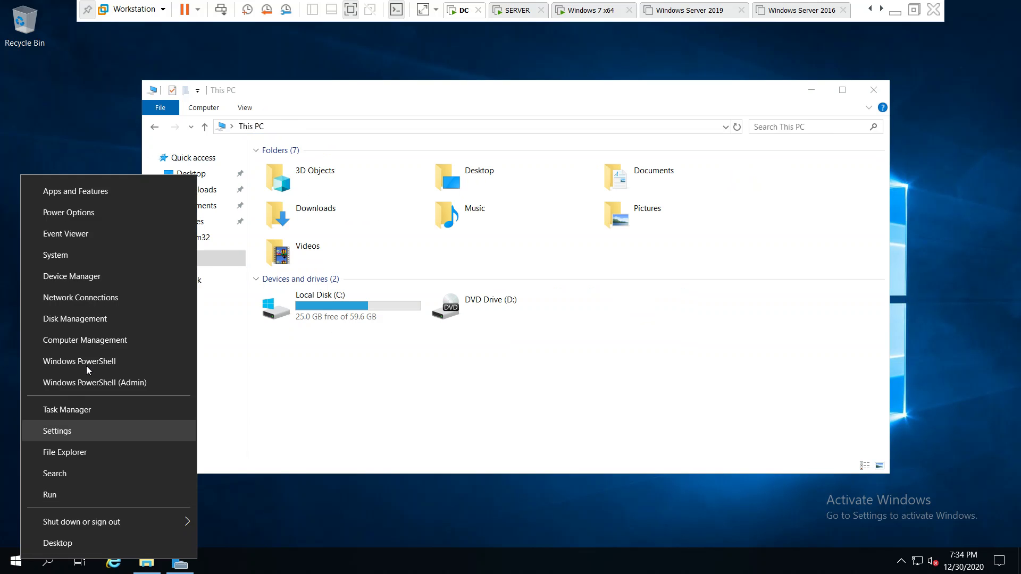
click(74, 319)
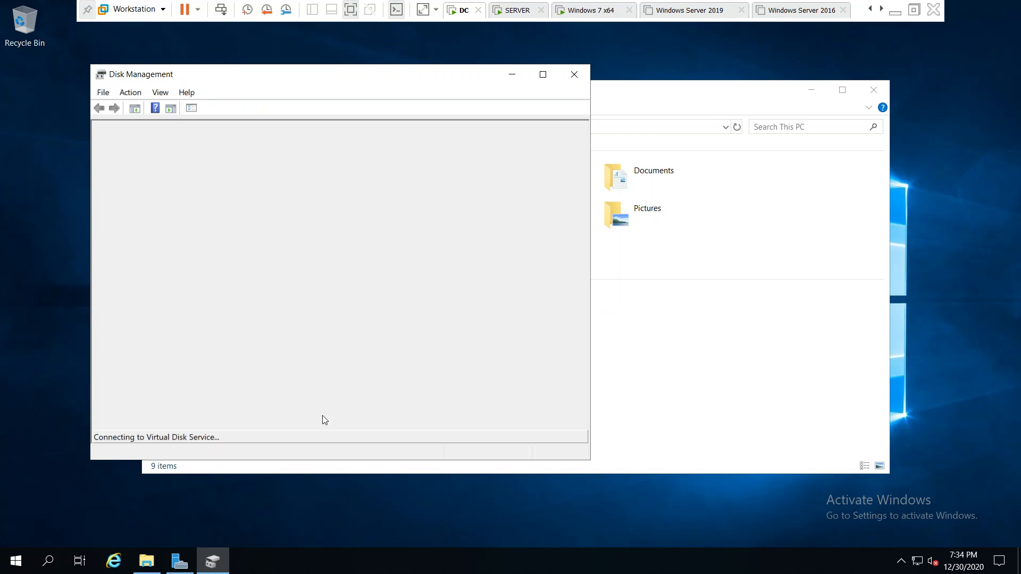
click(543, 75)
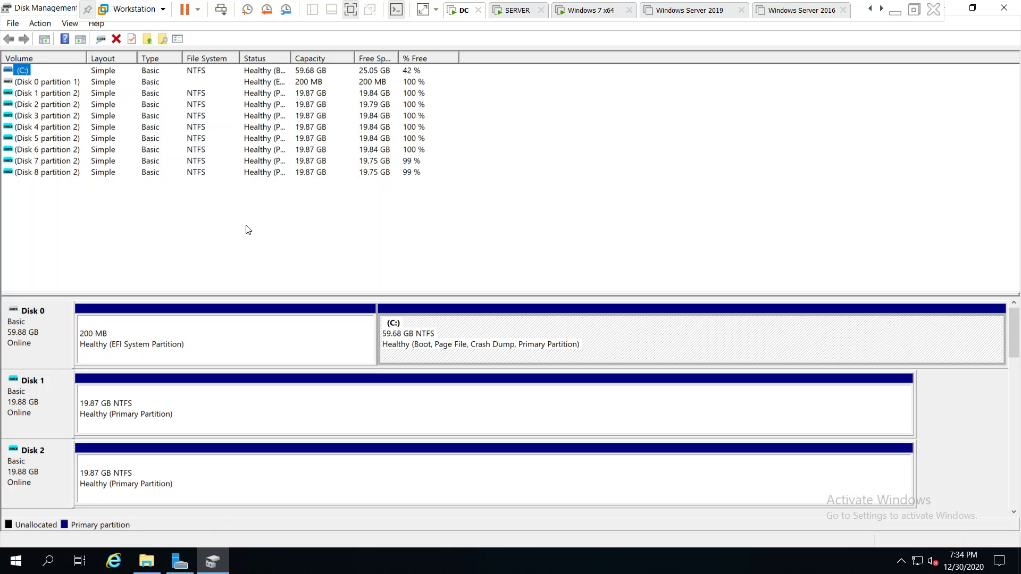
drag(145, 294, 170, 180)
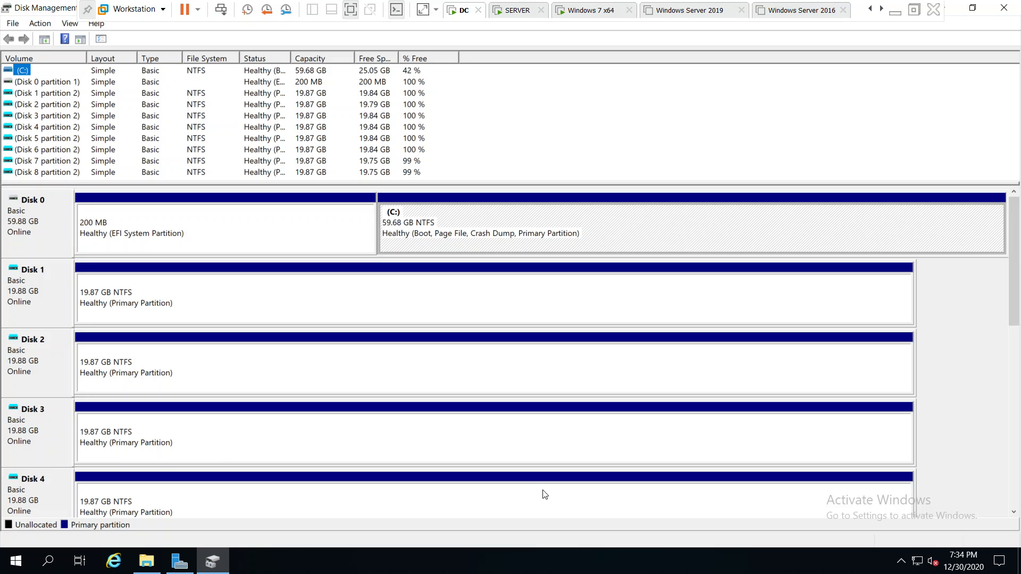
drag(1020, 243, 1020, 389)
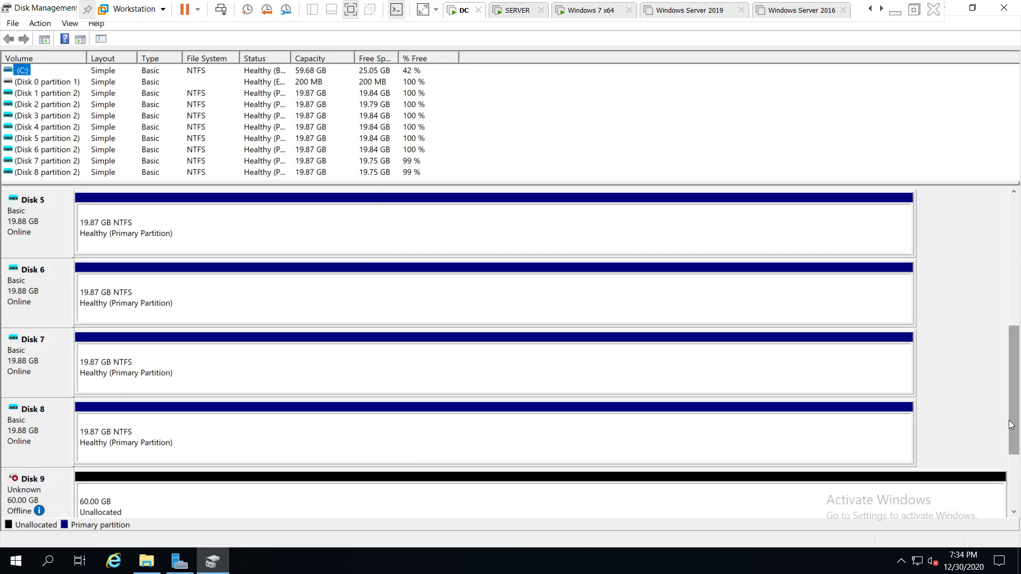
drag(1010, 426, 1018, 500)
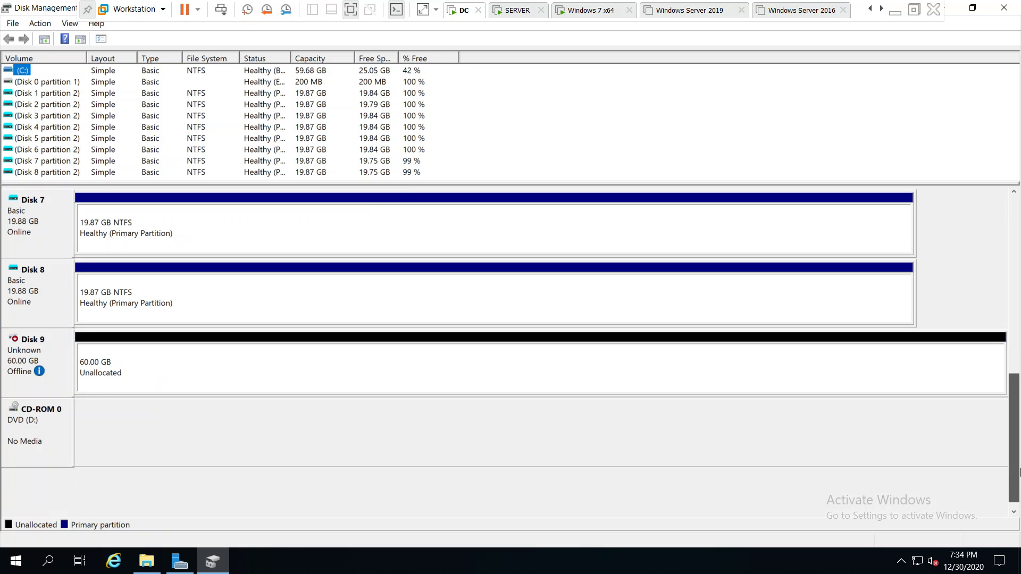
click(11, 351)
right_click(51, 355)
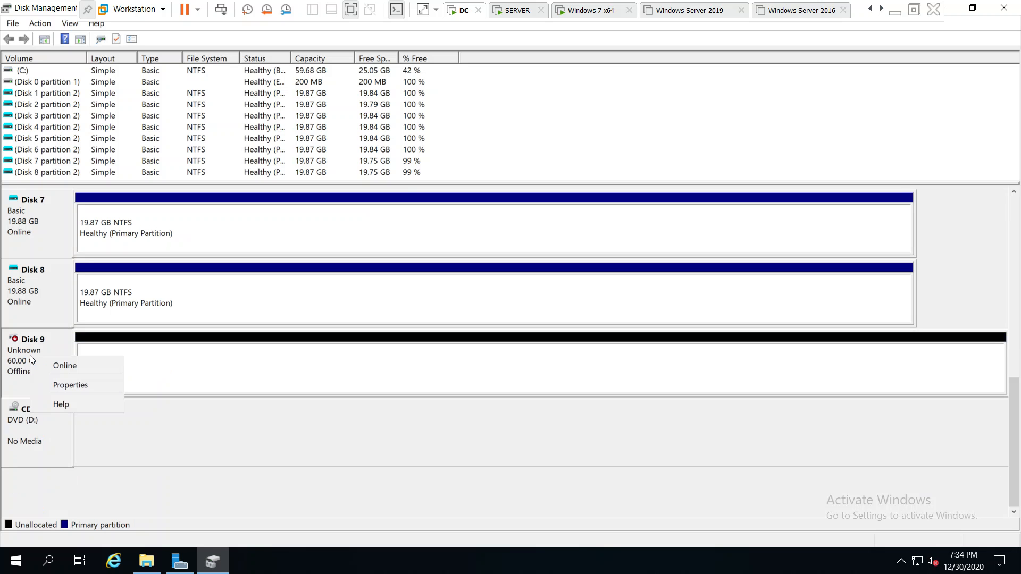
click(56, 365)
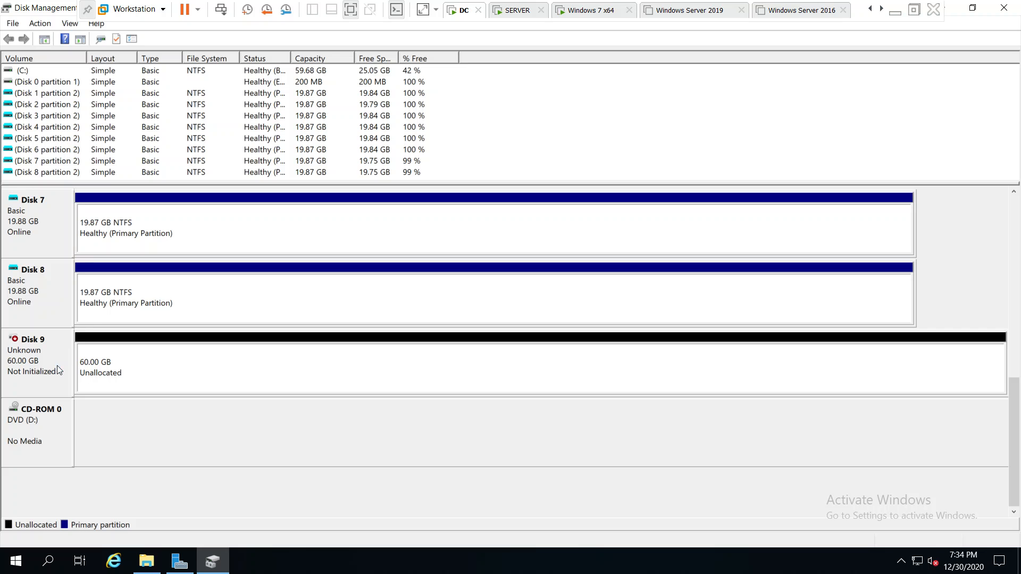
- Initialize Disk 9 with the GPT partition style
right_click(32, 356)
click(99, 365)
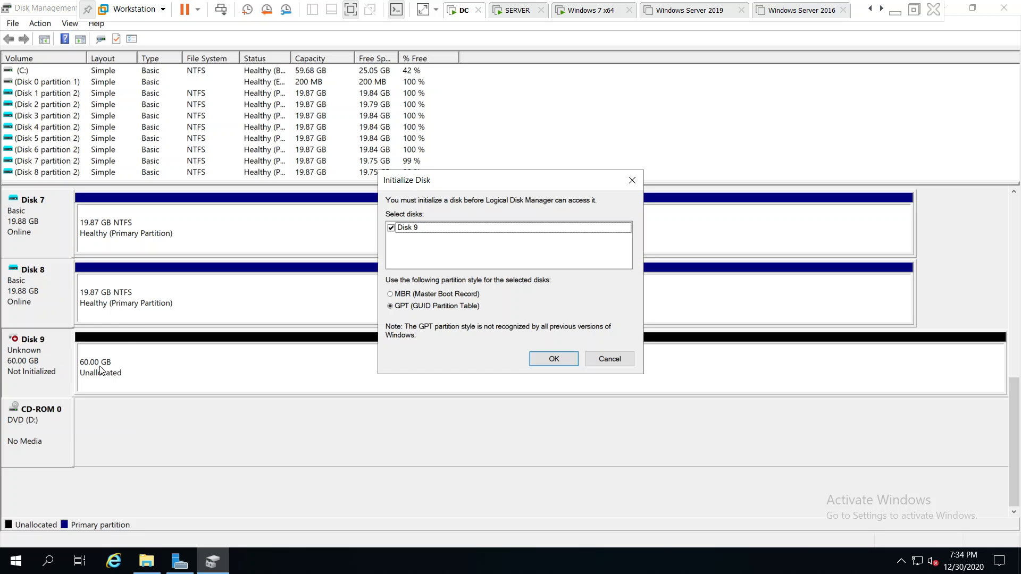
click(554, 359)
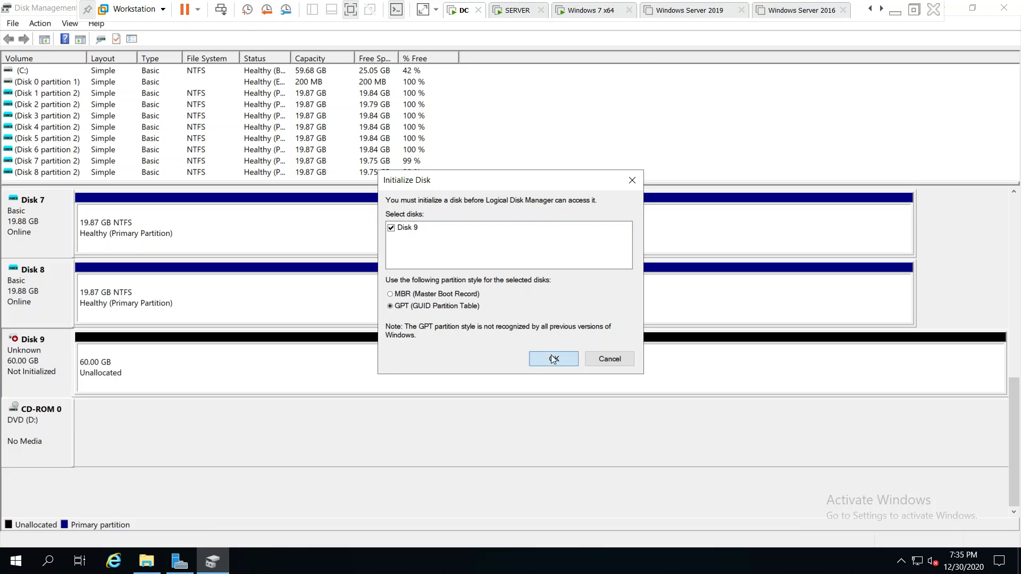
- Create a quick-formatted NTFS simple volume using all of Disk 9, with drive letter E: and volume label WSUS
click(154, 374)
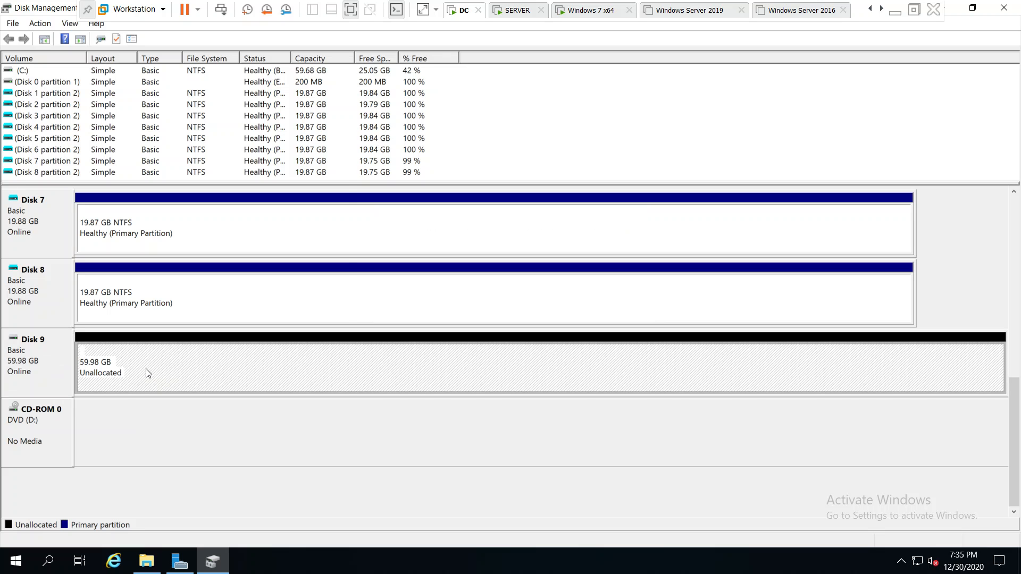
right_click(148, 372)
click(209, 380)
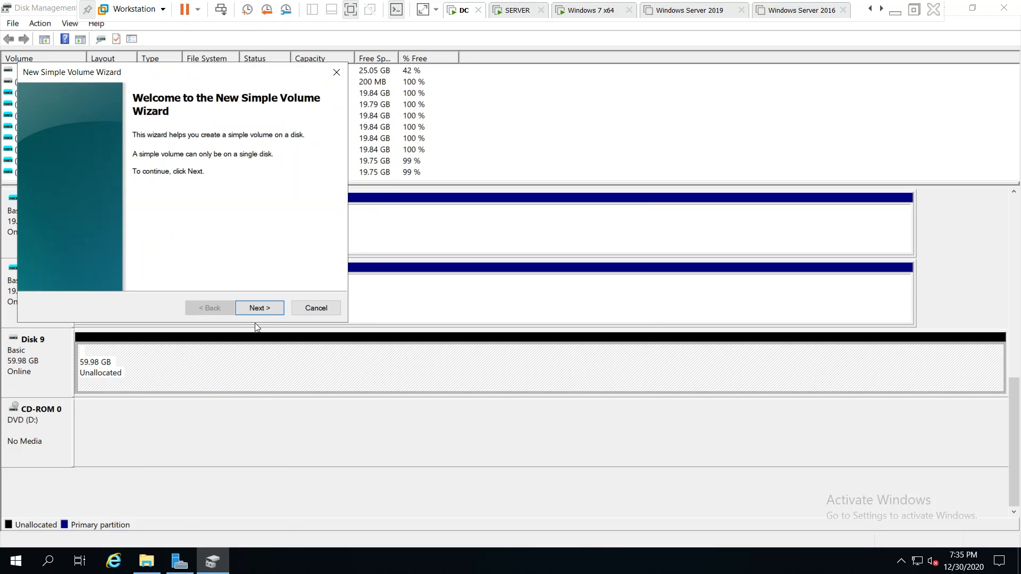
click(262, 306)
click(263, 304)
click(265, 307)
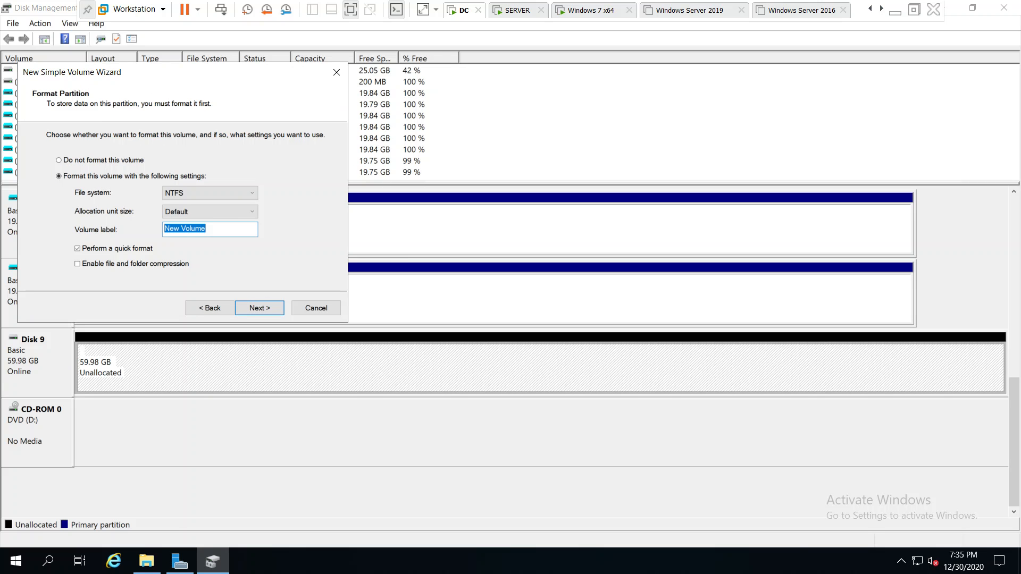
text(WSUS)
key(Return)
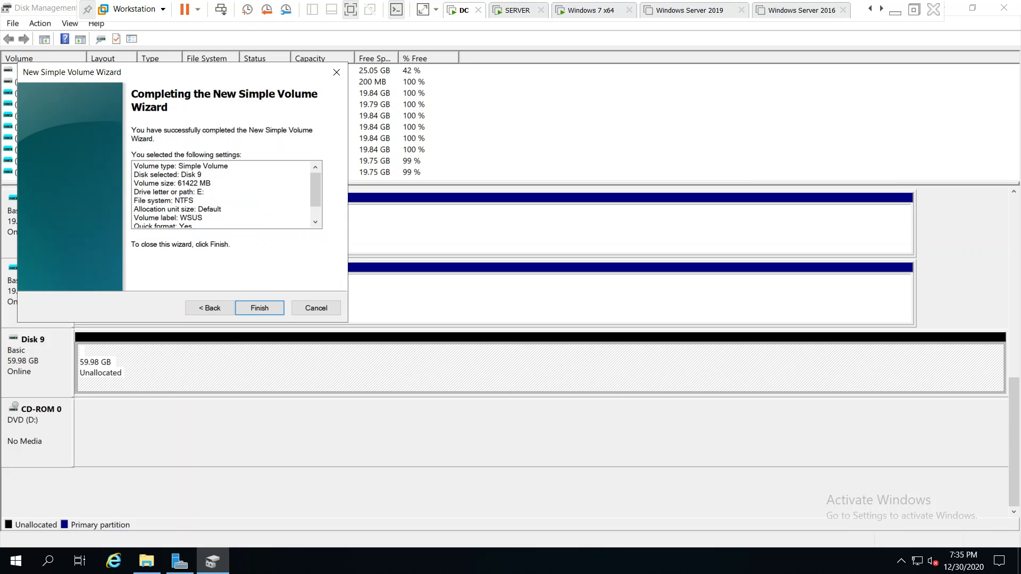
click(254, 309)
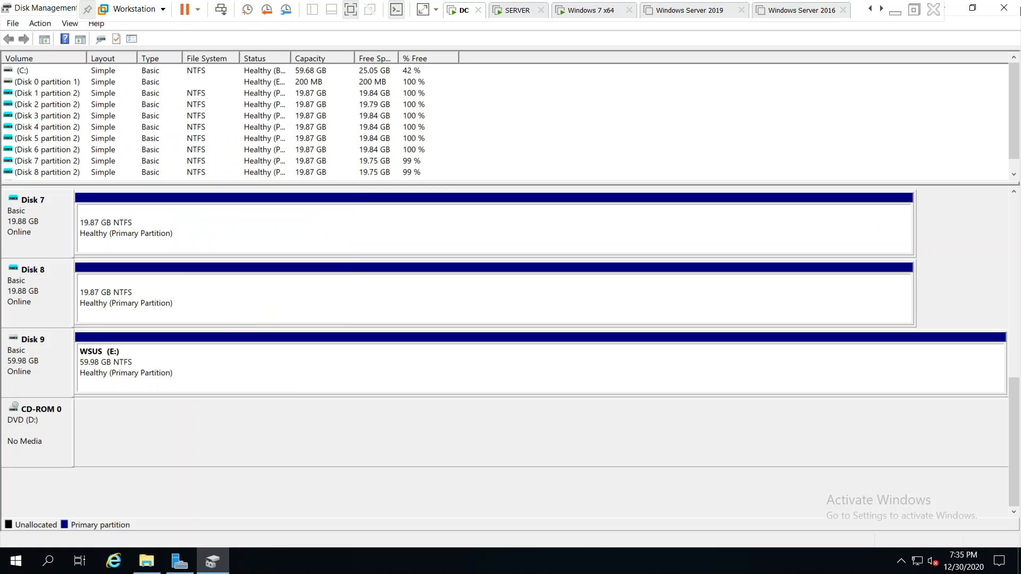
- Close Disk Management and create a folder named WSUS on the WSUS (E:) drive
click(1004, 7)
double_click(639, 315)
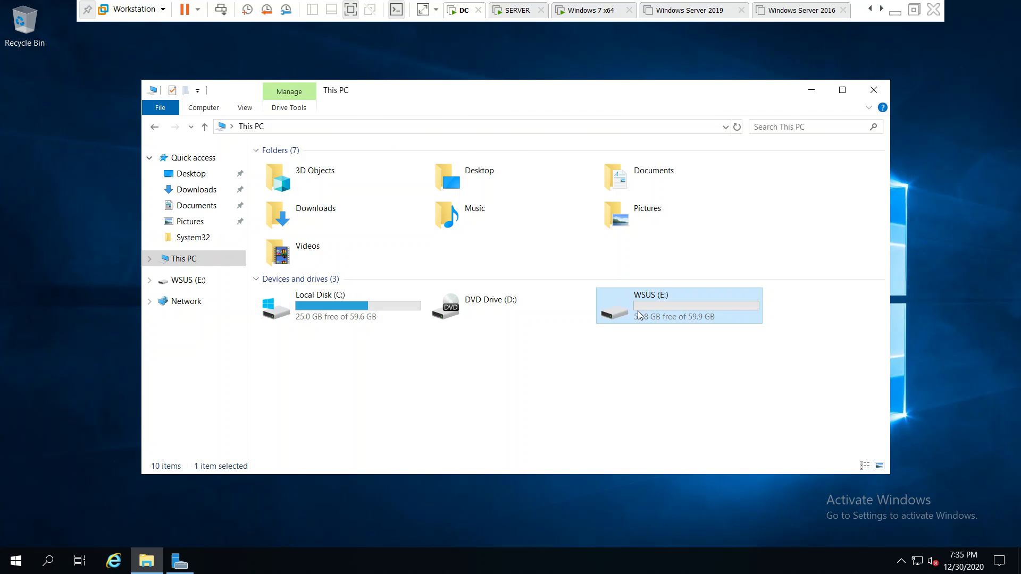
click(154, 128)
double_click(705, 317)
right_click(501, 313)
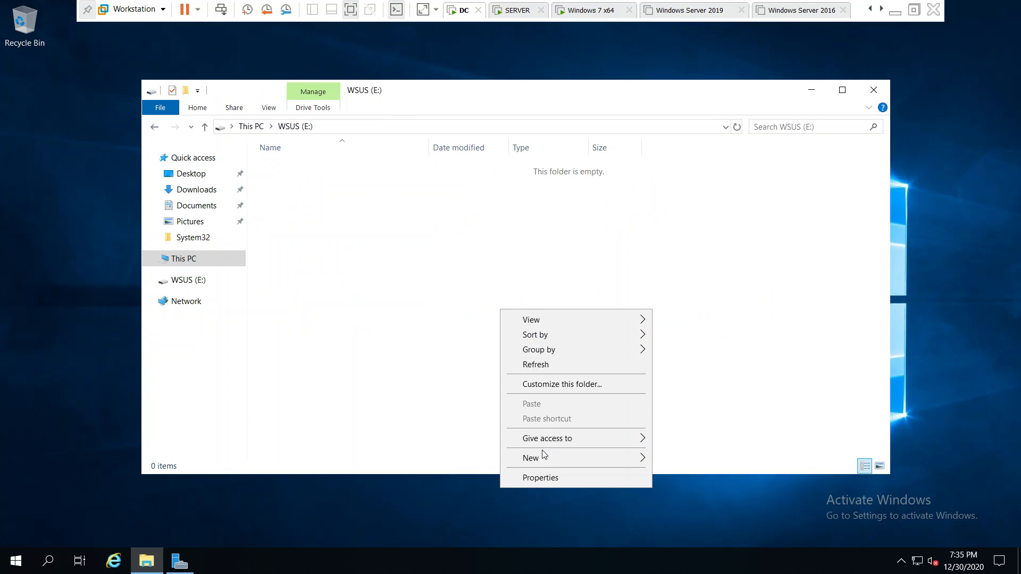
mouse_move(546, 458)
click(692, 457)
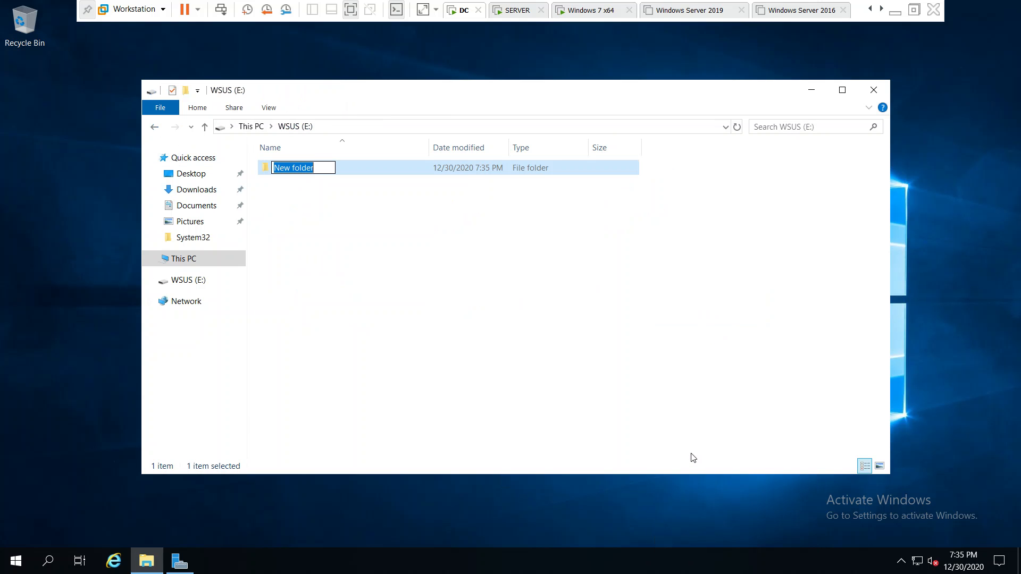
text(WSUS)
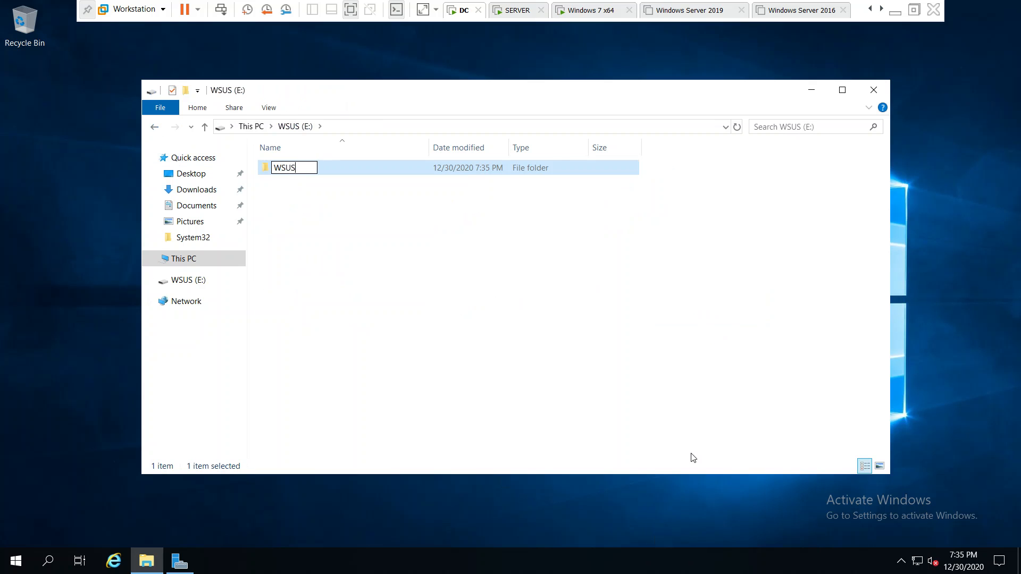
key(Return)
click(657, 455)
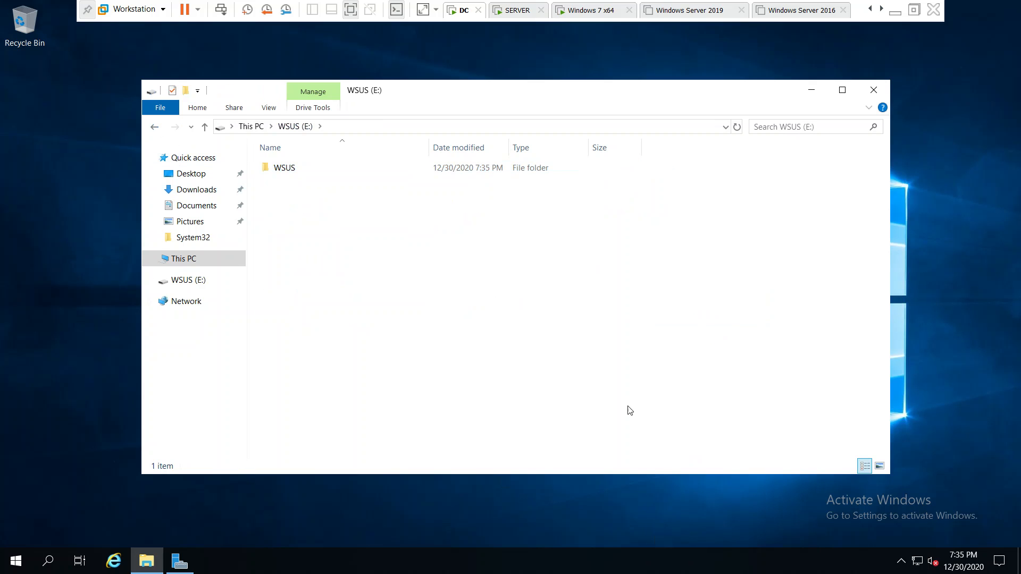
- Close File Explorer and show the Server Manager dashboard
click(882, 94)
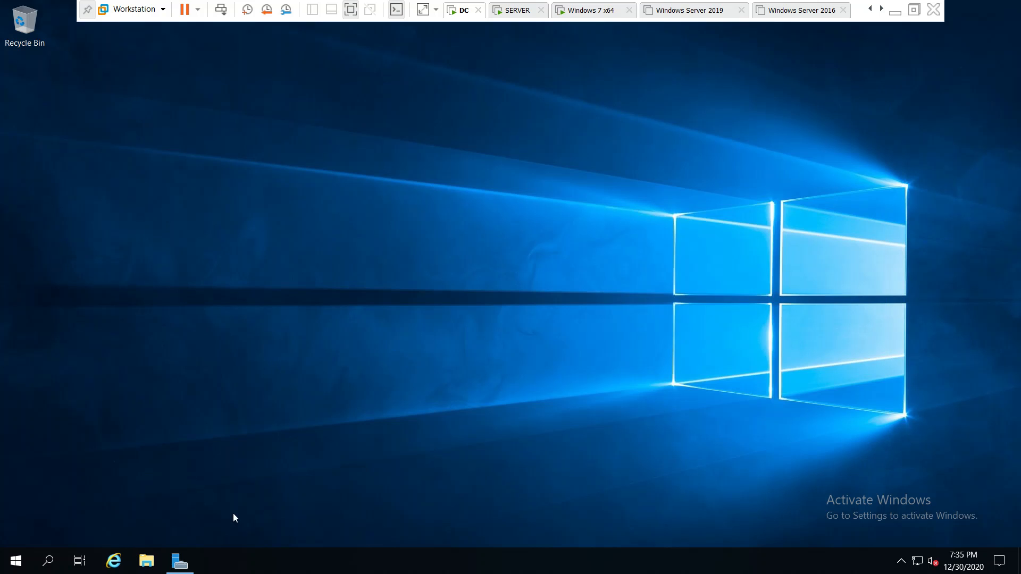
click(180, 561)
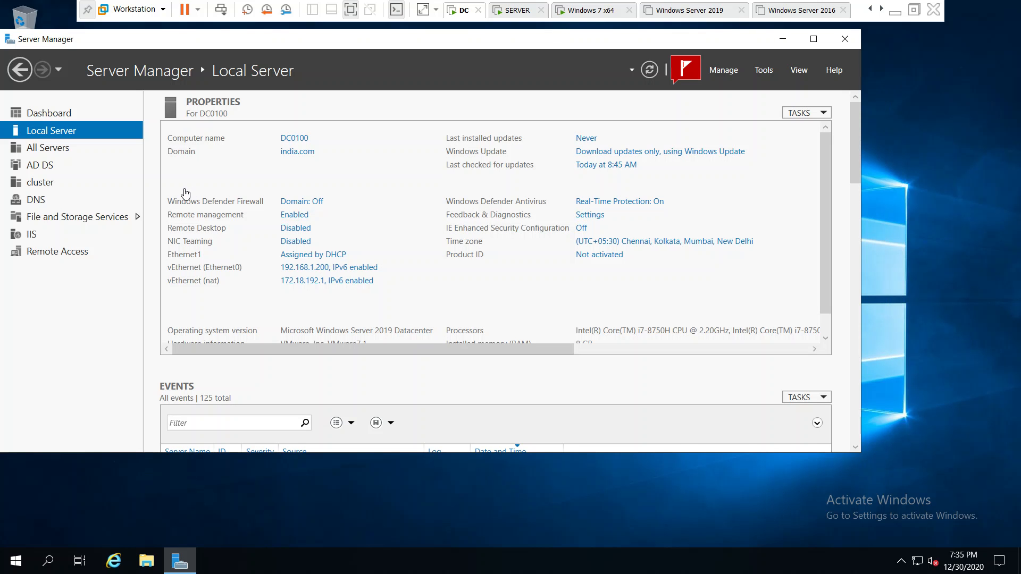
click(63, 118)
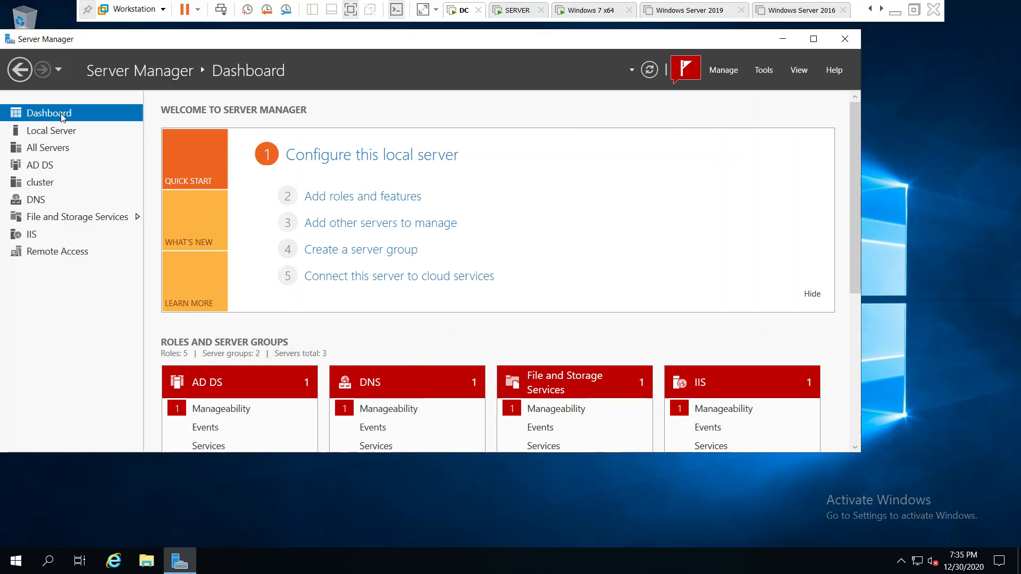
- Refresh the dashboard and start adding roles and features with a role-based installation on server DC0100.india.com
click(655, 73)
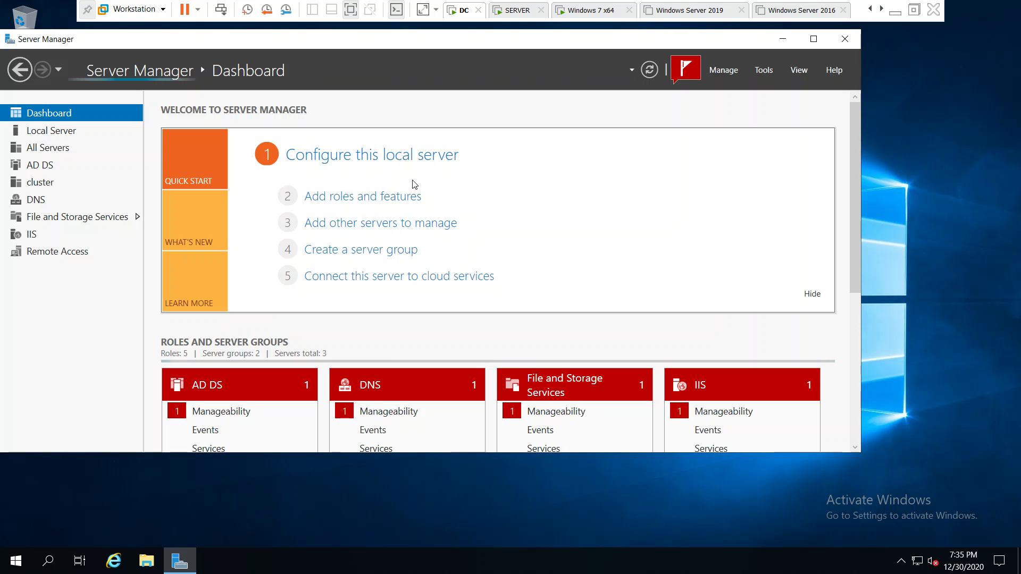
click(371, 201)
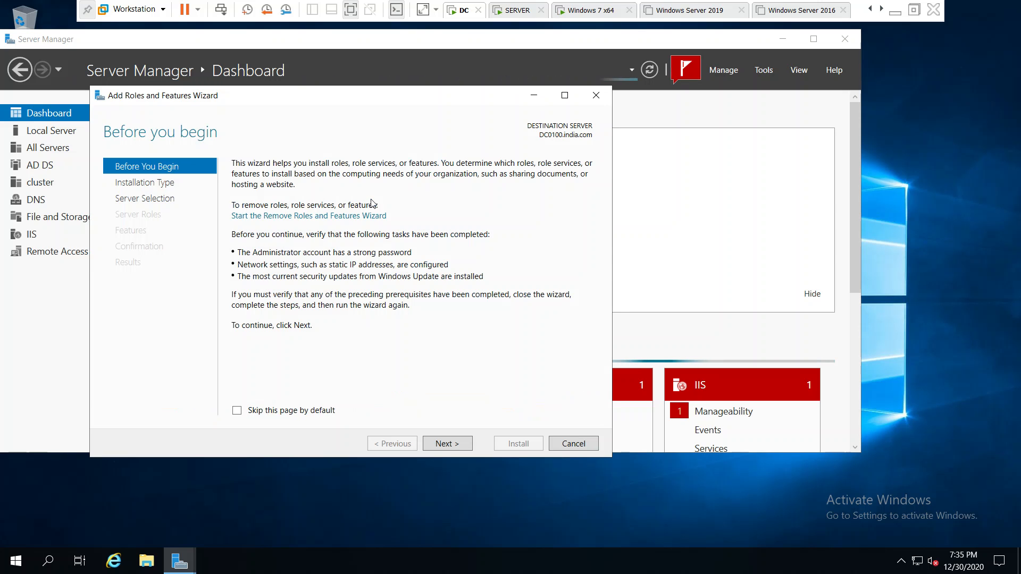
click(459, 449)
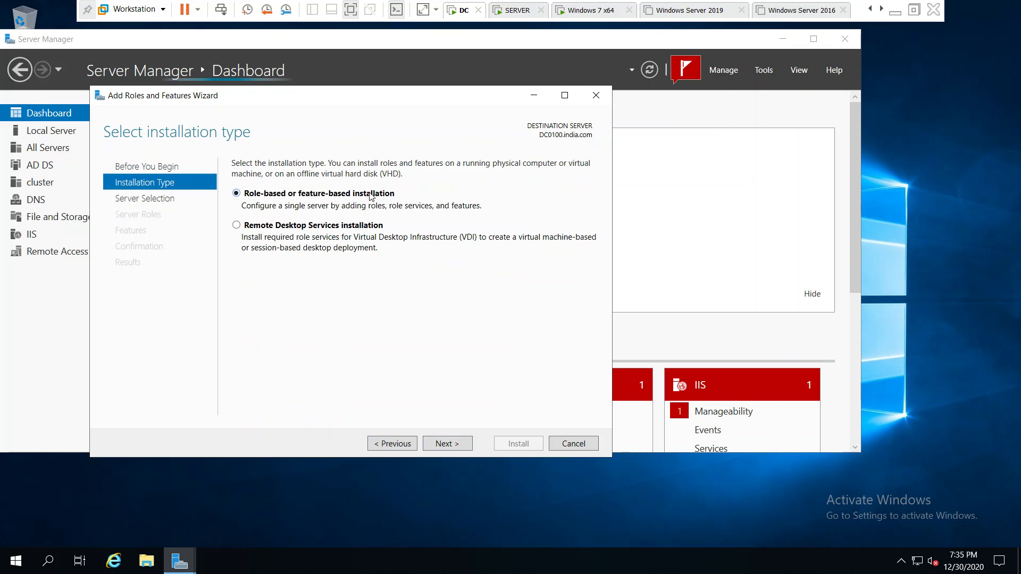
click(446, 444)
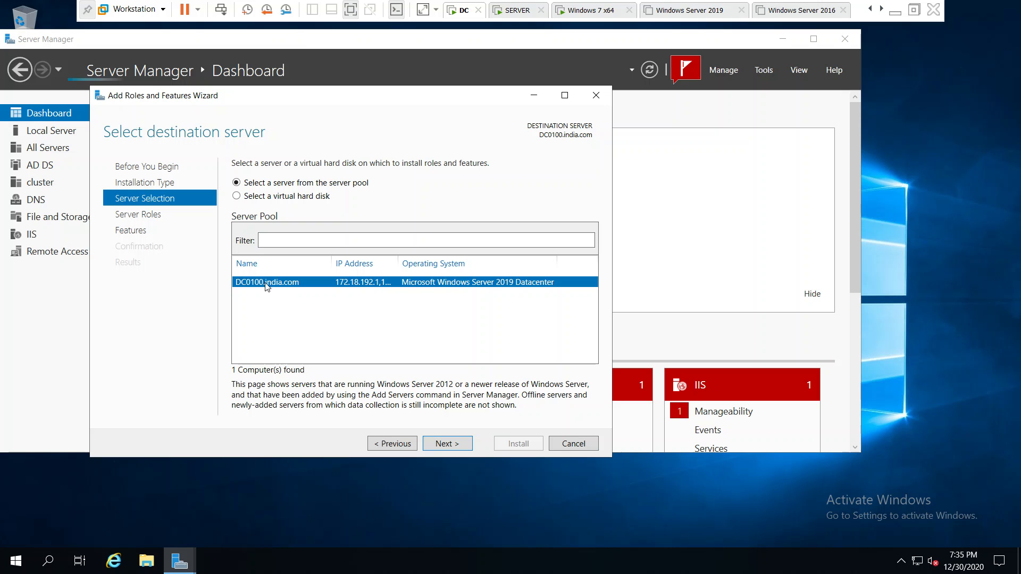
click(448, 443)
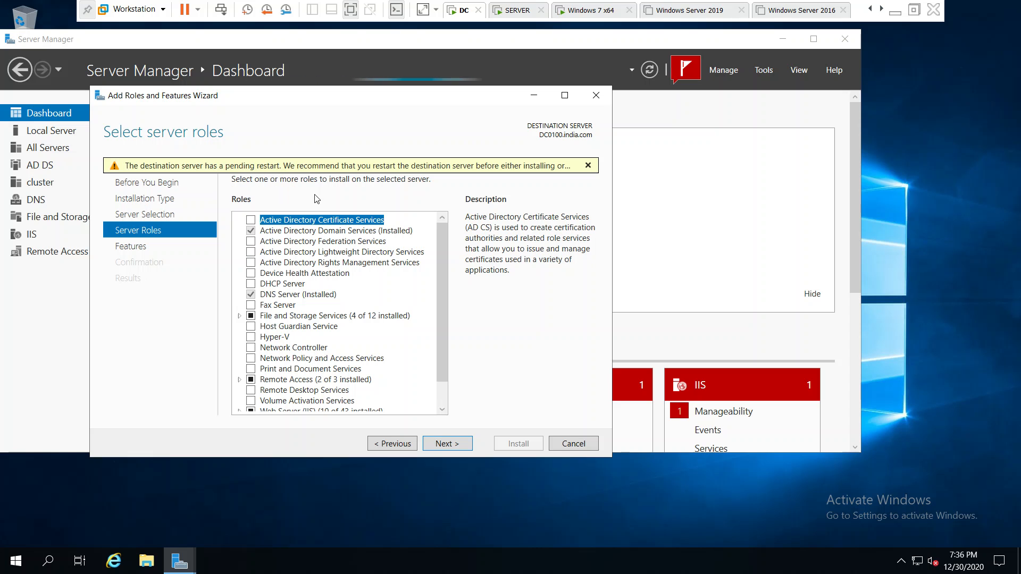
- Select the Windows Server Update Services role with its required features, leaving the additional features at their defaults
scroll(448, 257, down, 1)
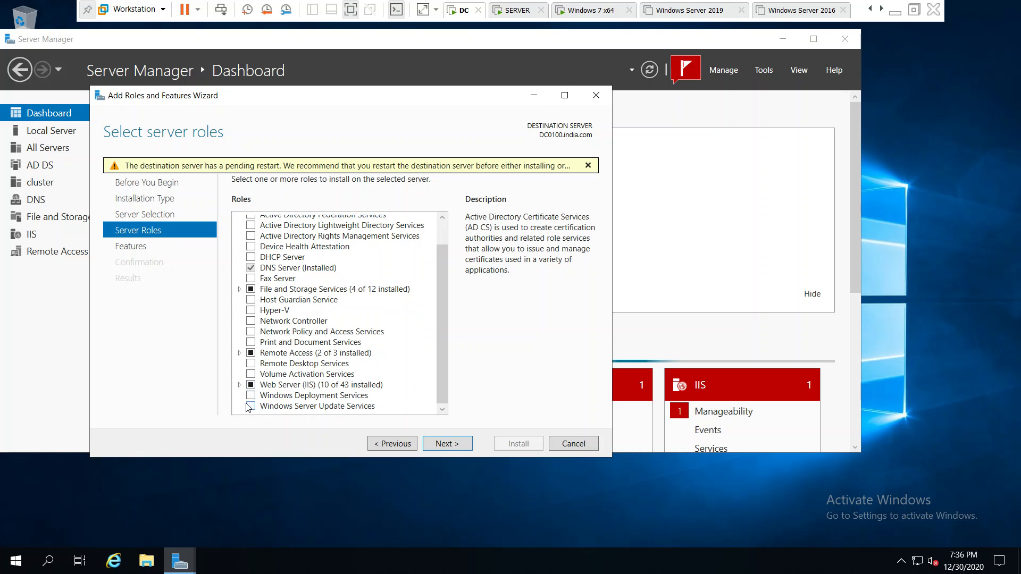
click(281, 407)
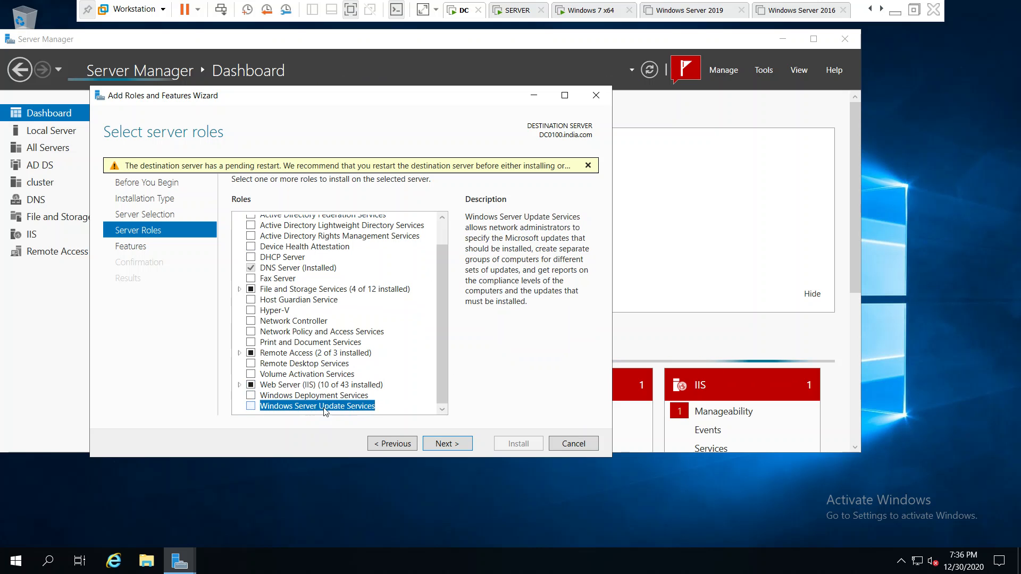
click(251, 405)
click(407, 393)
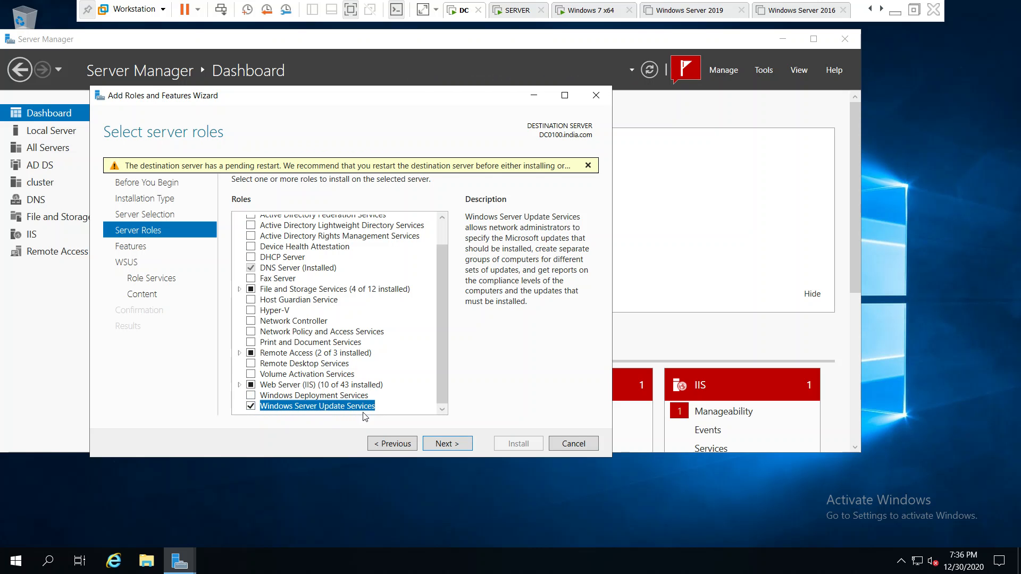
click(447, 443)
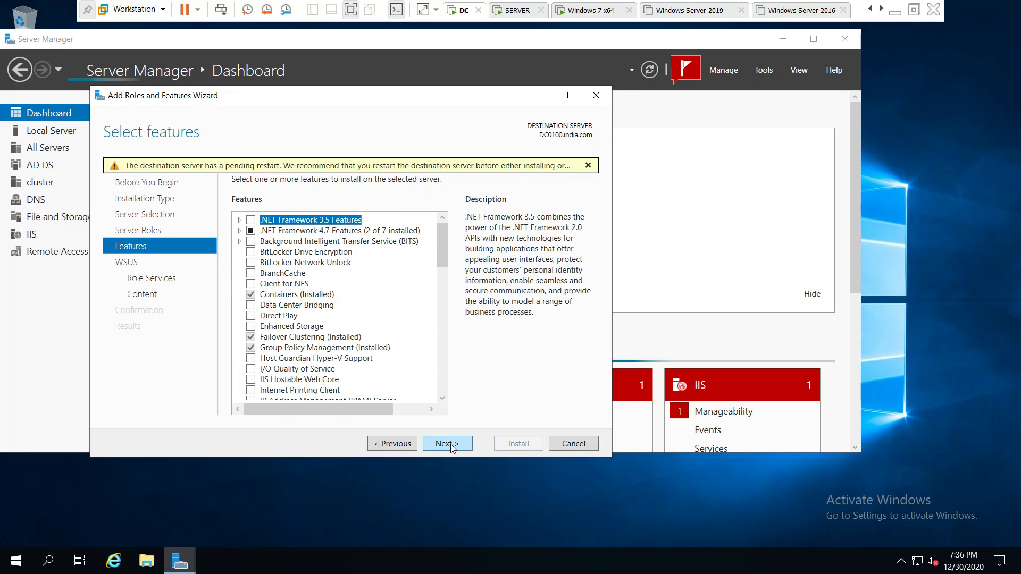
click(447, 444)
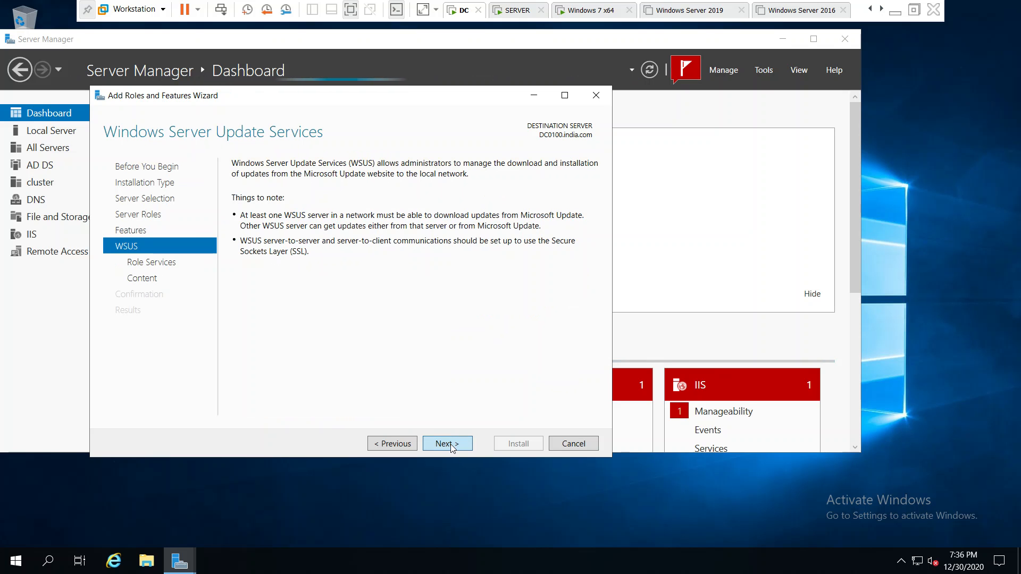
- Review the WSUS role service descriptions and accept WID Connectivity and WSUS Services without SQL Server Connectivity
click(446, 443)
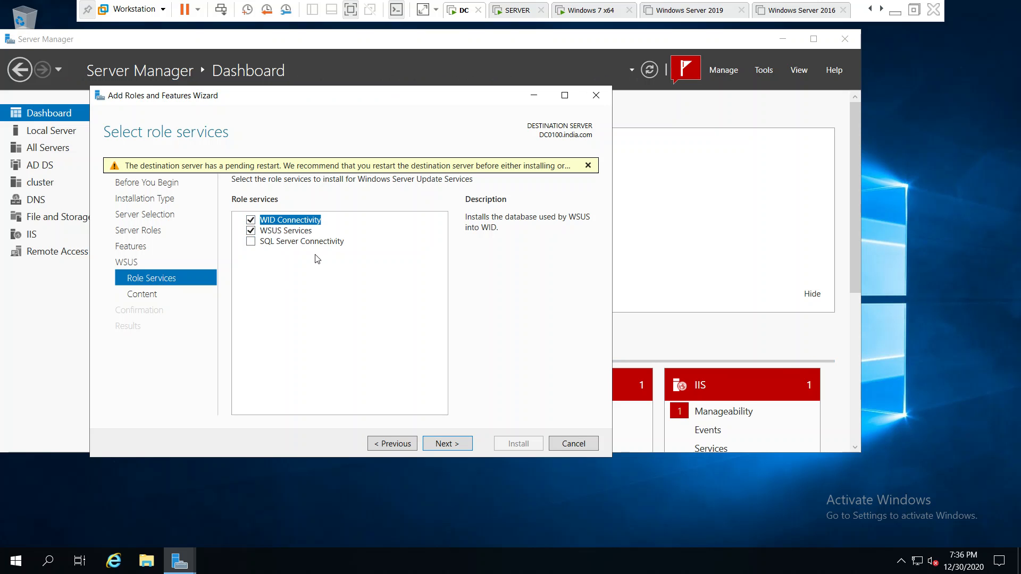
click(298, 234)
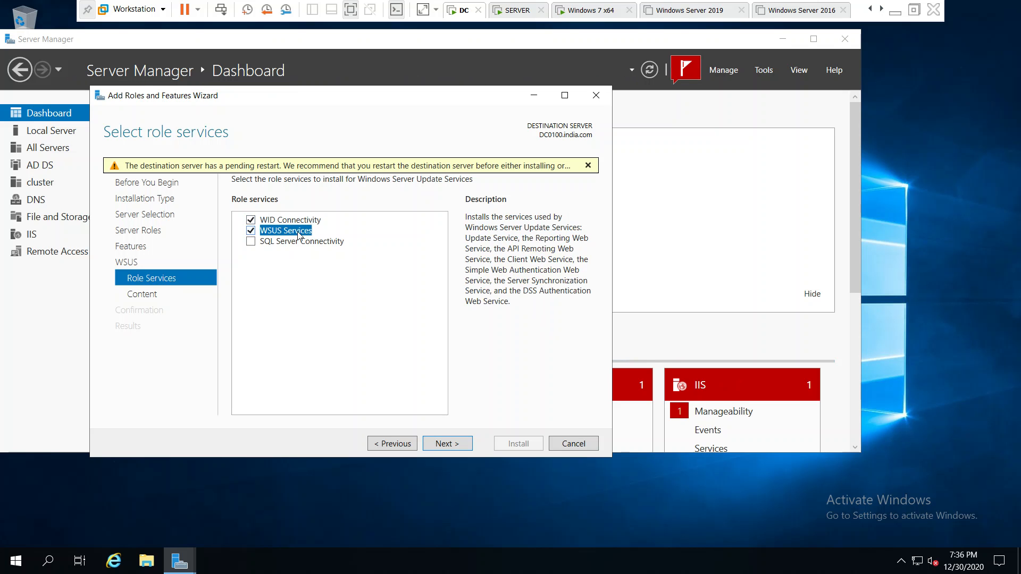
click(299, 243)
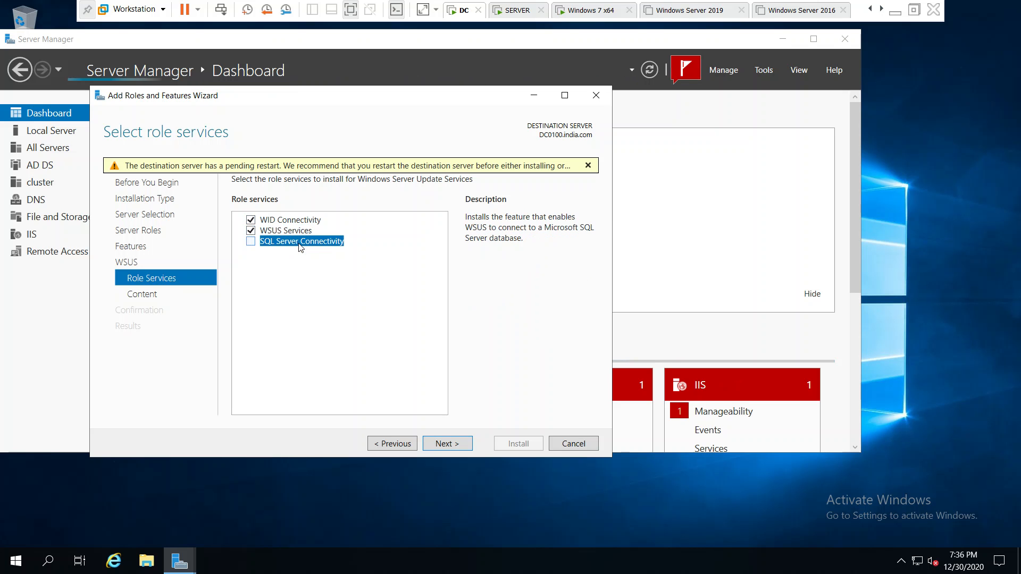
click(307, 229)
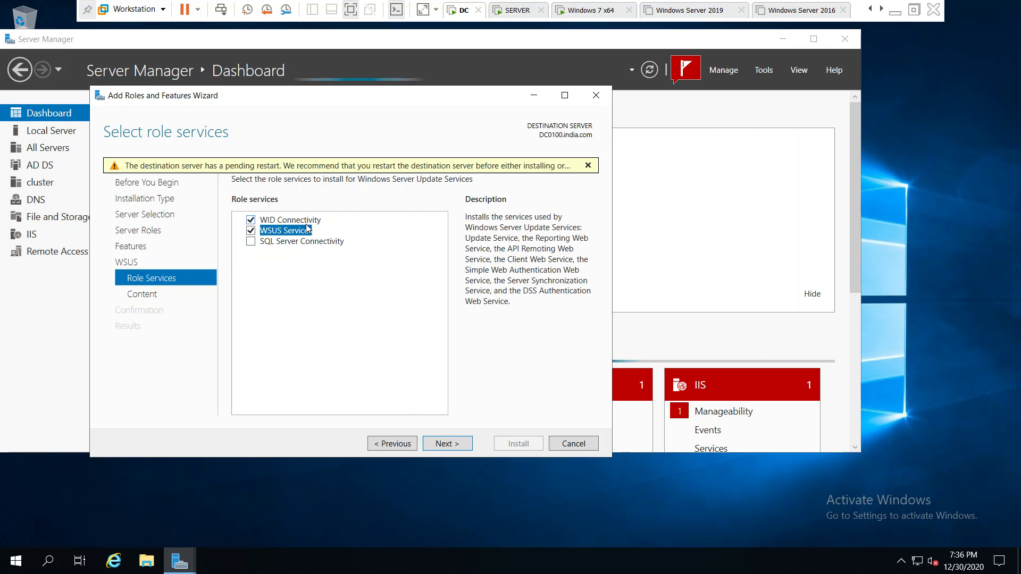
key(Up)
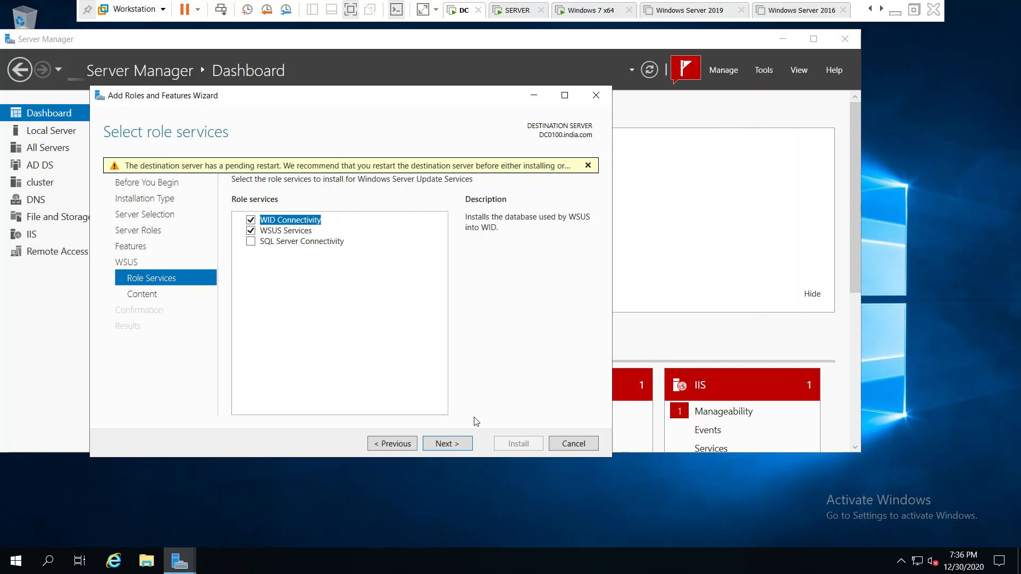
click(452, 444)
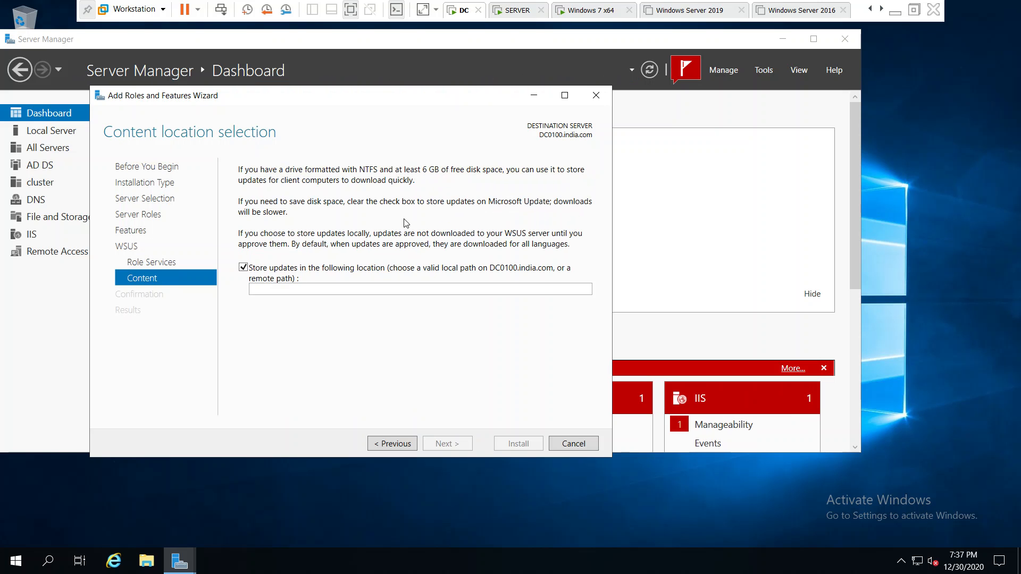
- Set the local storage location for updates to E:\WSUS and proceed to the installation confirmation
click(304, 292)
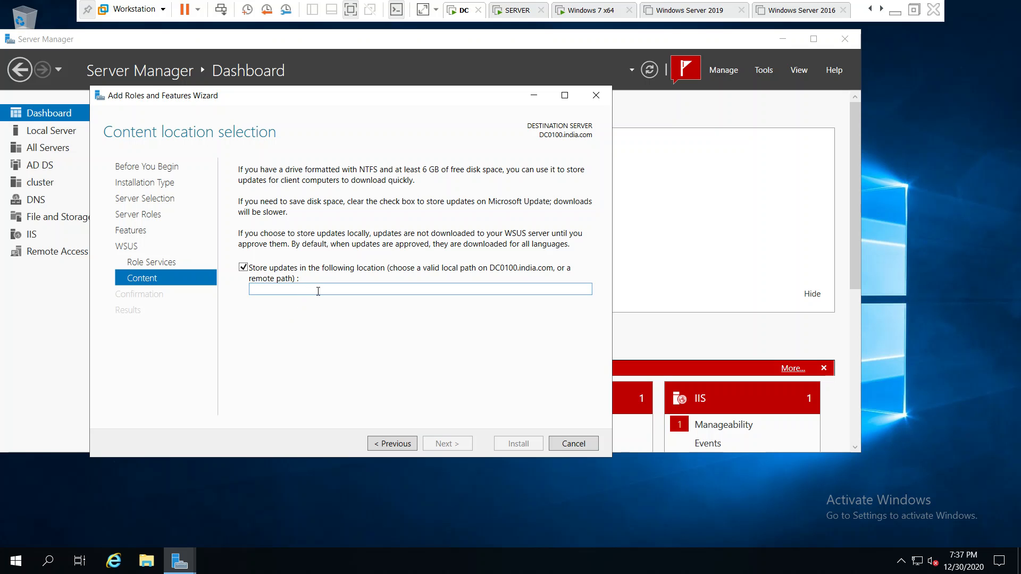
text(E)
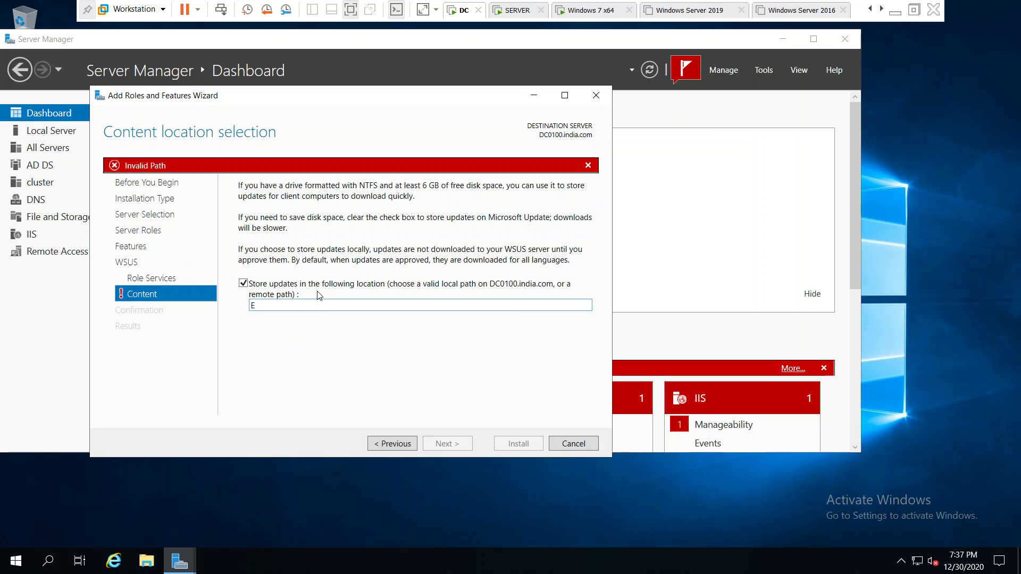
text(:\)
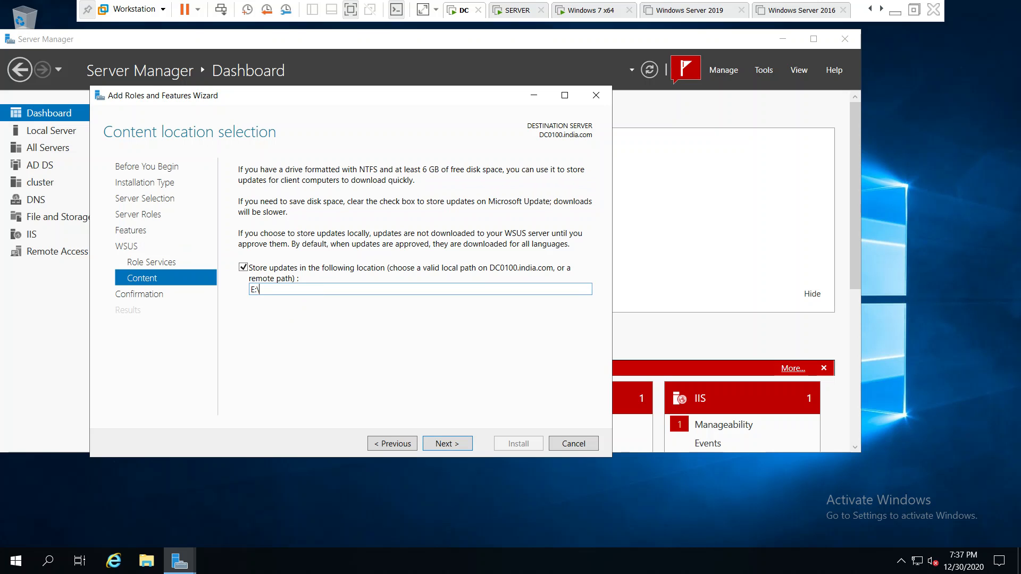
text(WSUS)
key(ctrl+a)
click(267, 290)
click(295, 289)
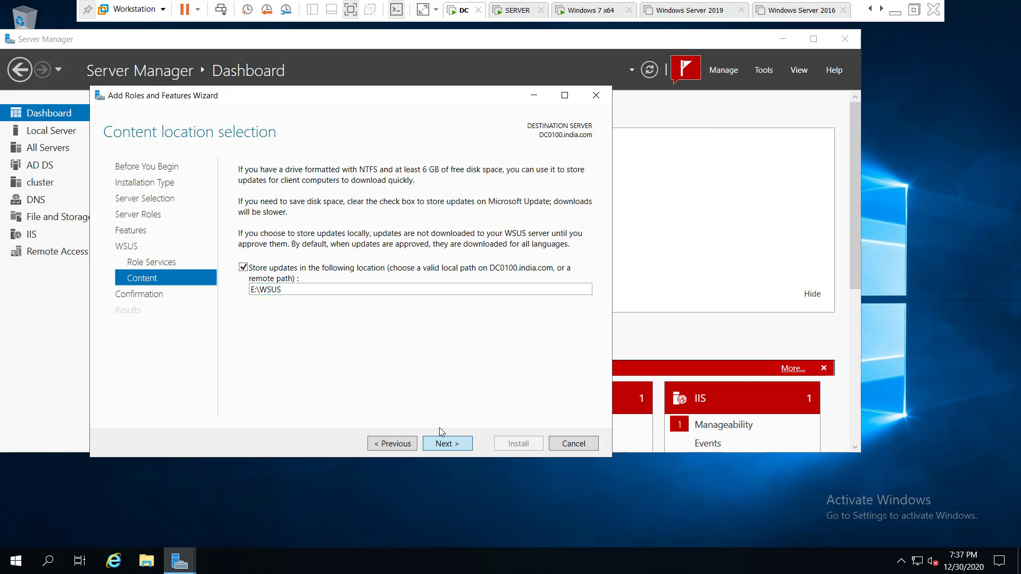
click(446, 443)
- Review the selections down to the WSUS entries, install the role, and close the wizard when installation ends
drag(591, 294, 590, 389)
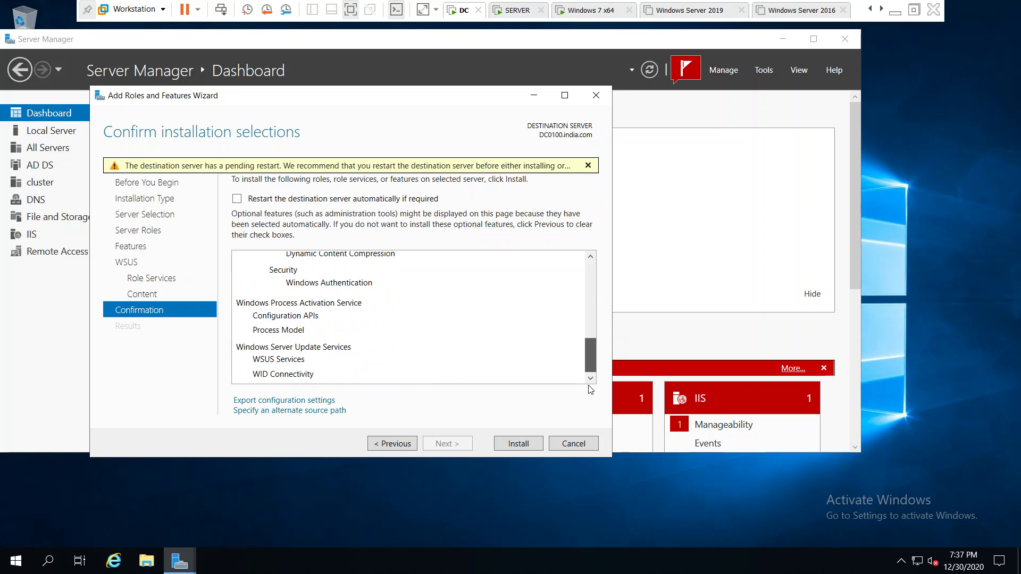
click(519, 444)
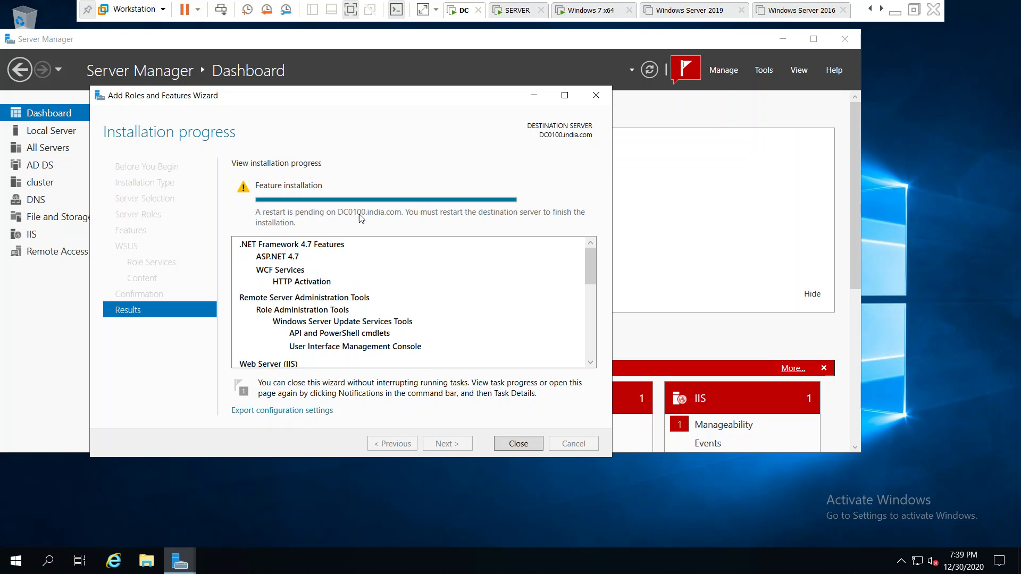
click(532, 446)
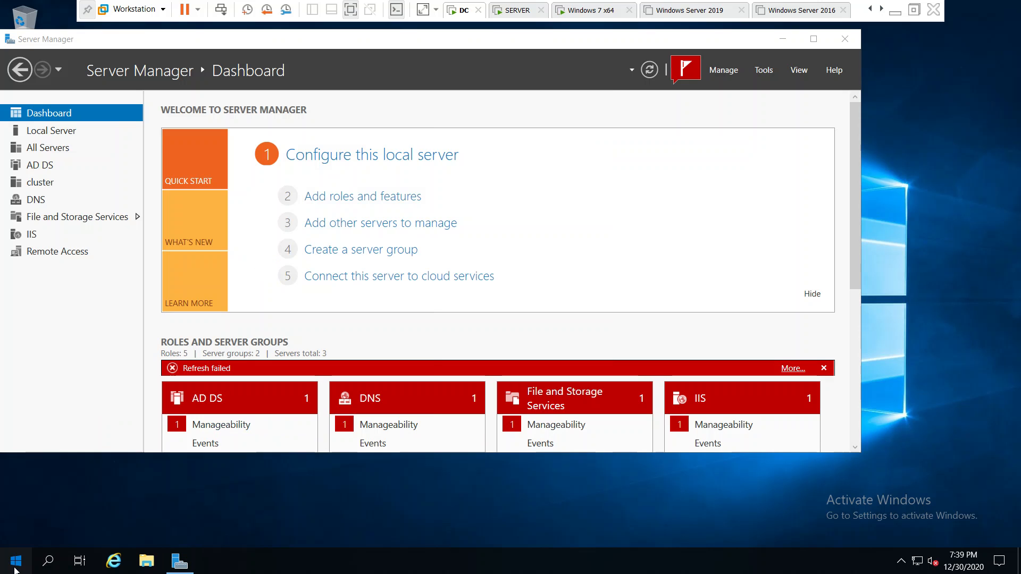
- Restart the DC server to finish the role installation
click(17, 568)
click(23, 533)
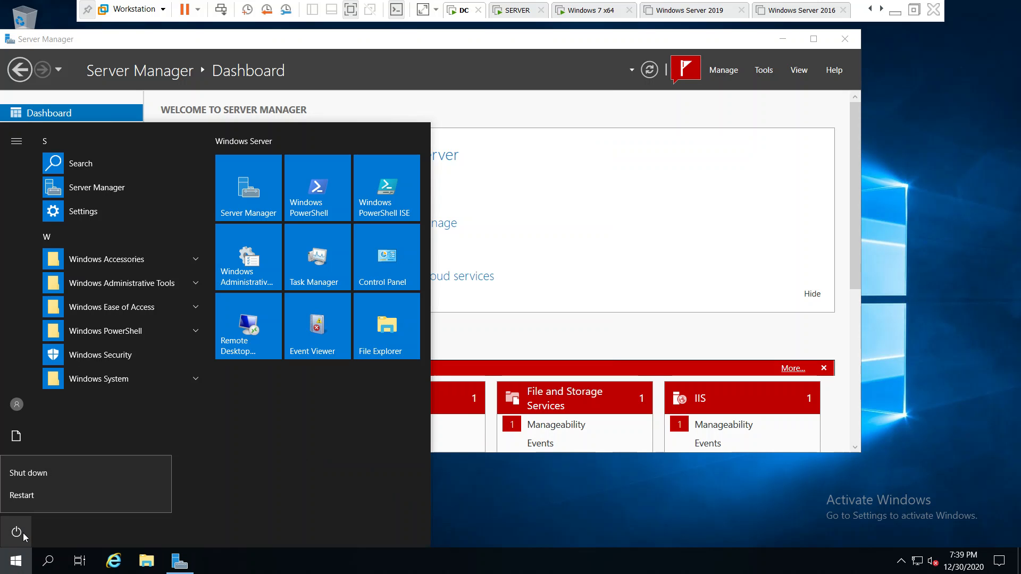
click(46, 502)
click(104, 465)
click(69, 453)
click(192, 502)
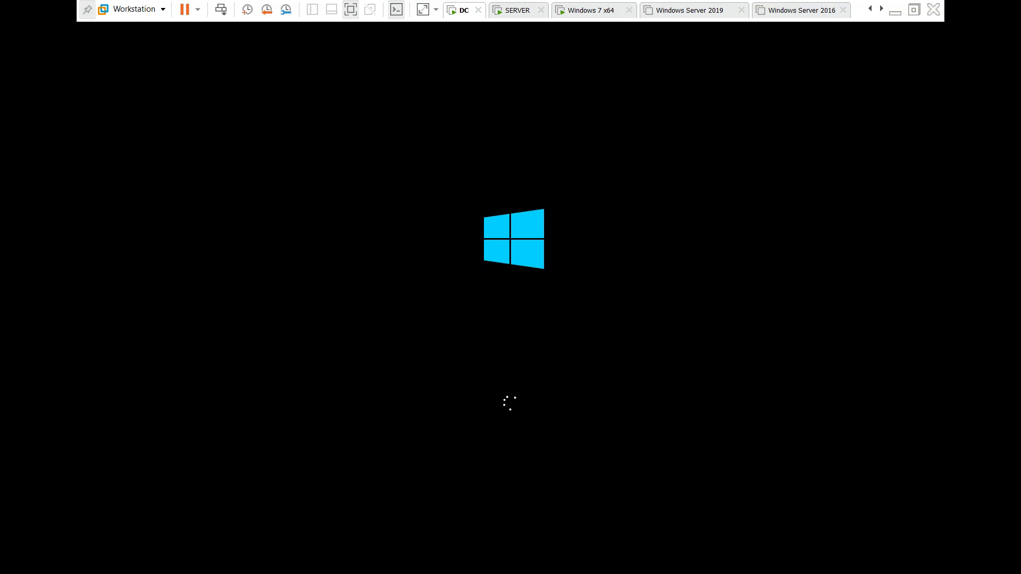
- Switch to Chrome to check the Google Meet session, then return to the DC virtual machine in VMware Workstation
click(894, 13)
click(377, 561)
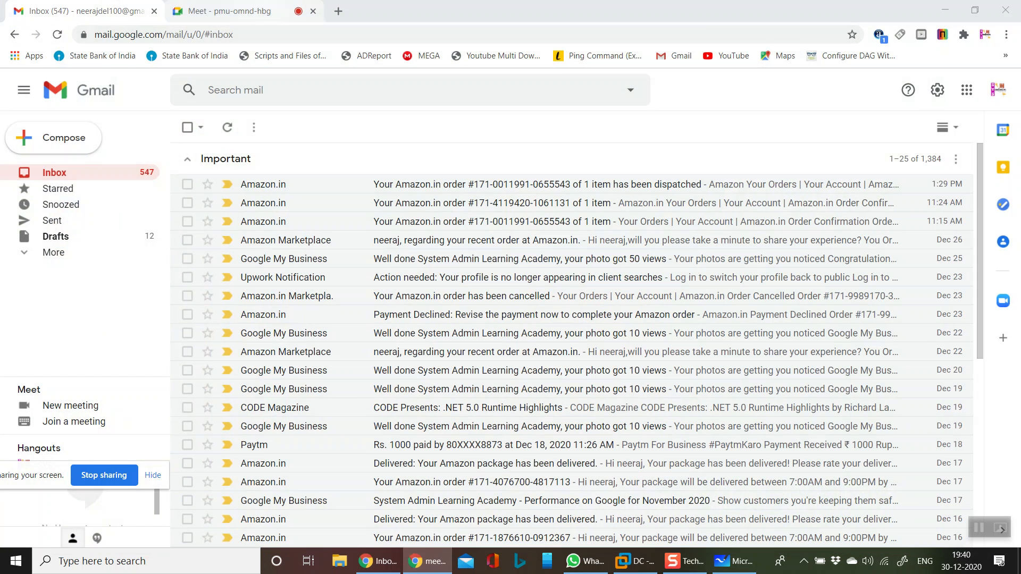
click(229, 10)
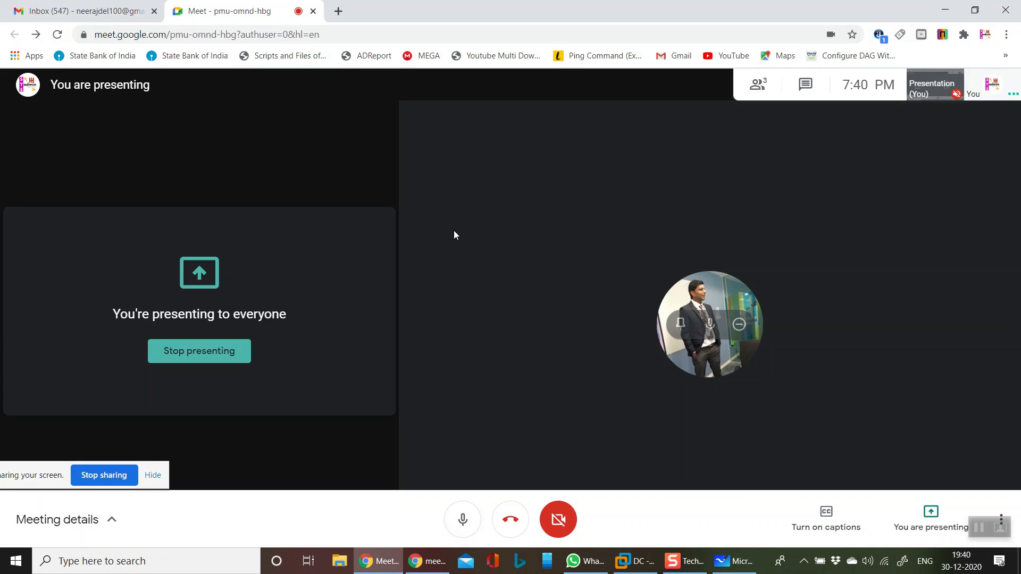
click(944, 11)
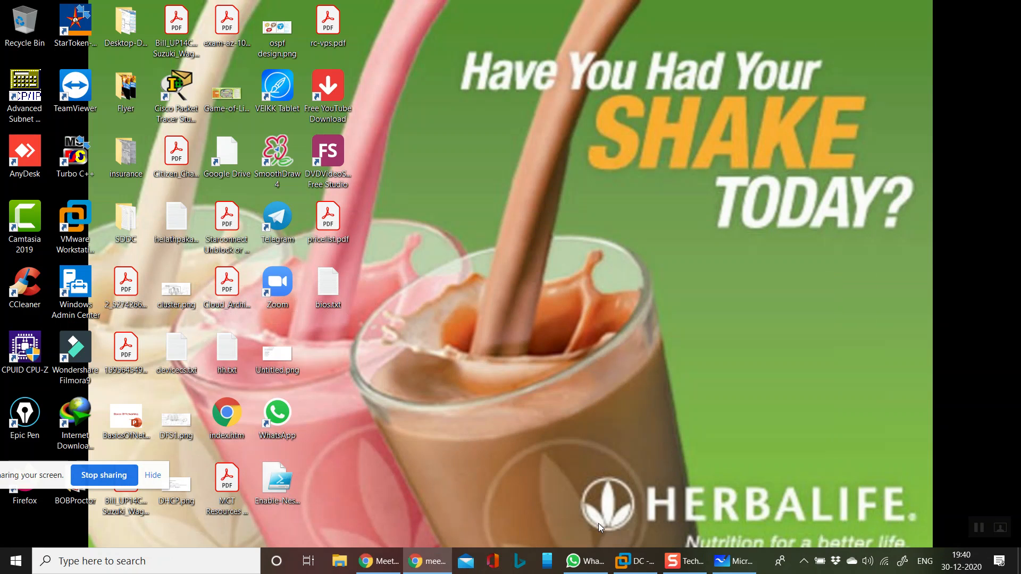
click(624, 562)
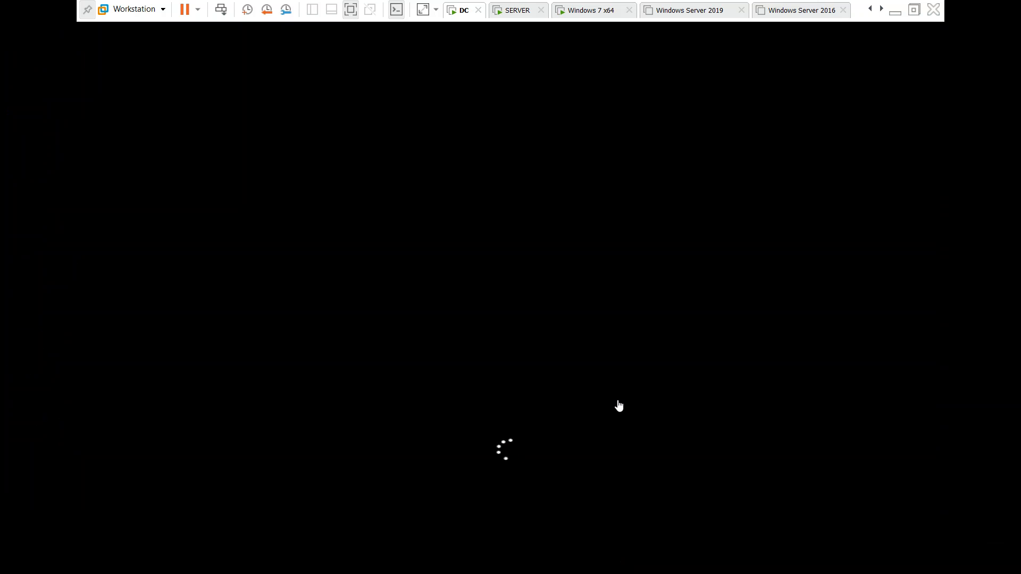
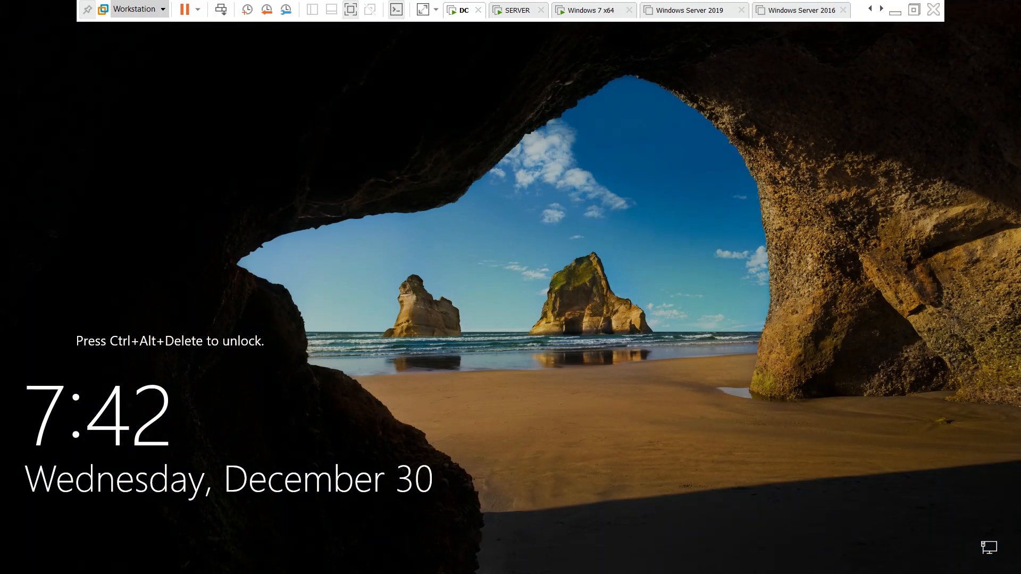
- Sign in to the DC server as the domain administrator by entering the account password
click(218, 13)
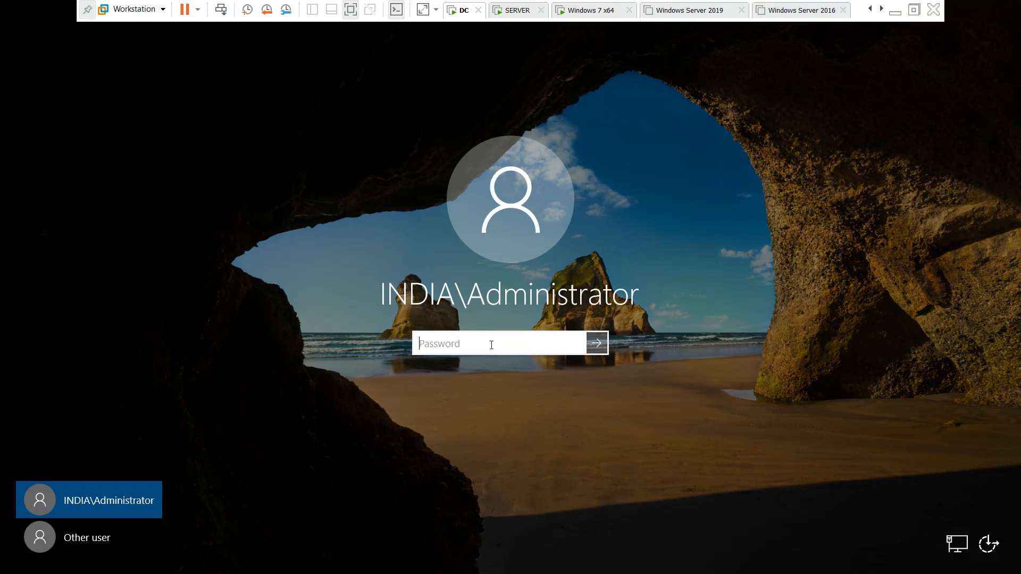
text(********)
key(Return)
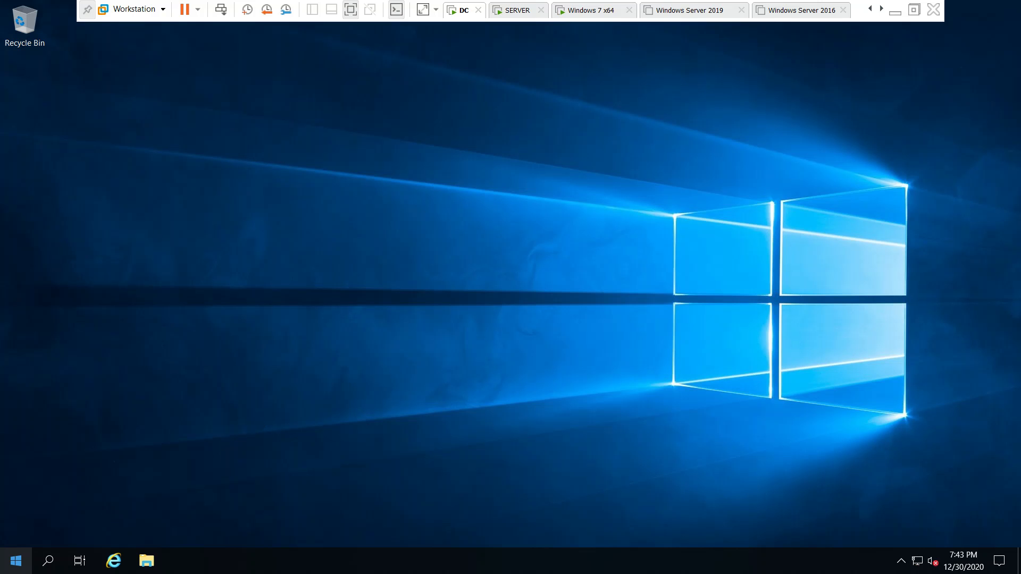
- Open Server Manager on the DC server and maximize its window
click(9, 567)
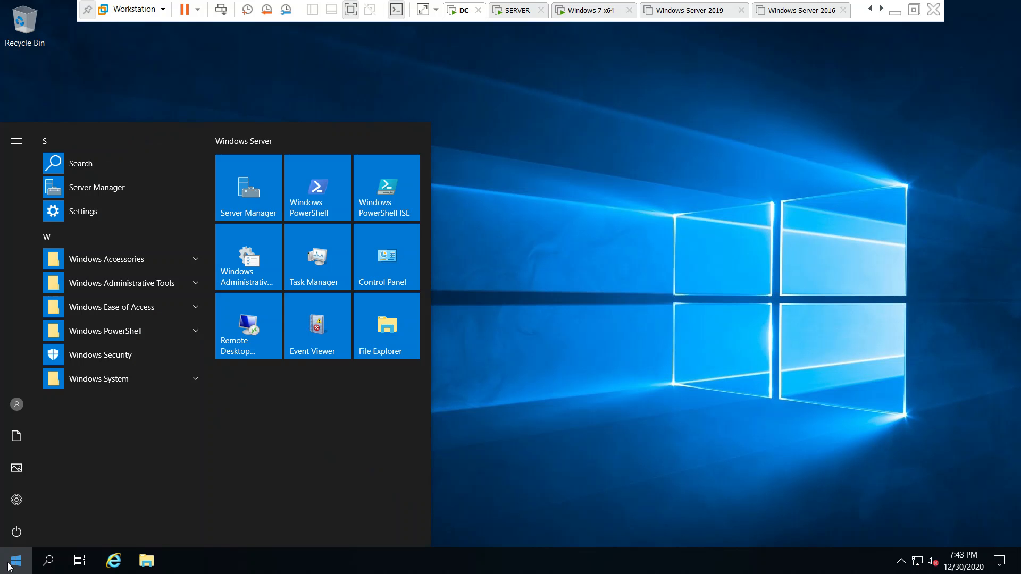
click(159, 188)
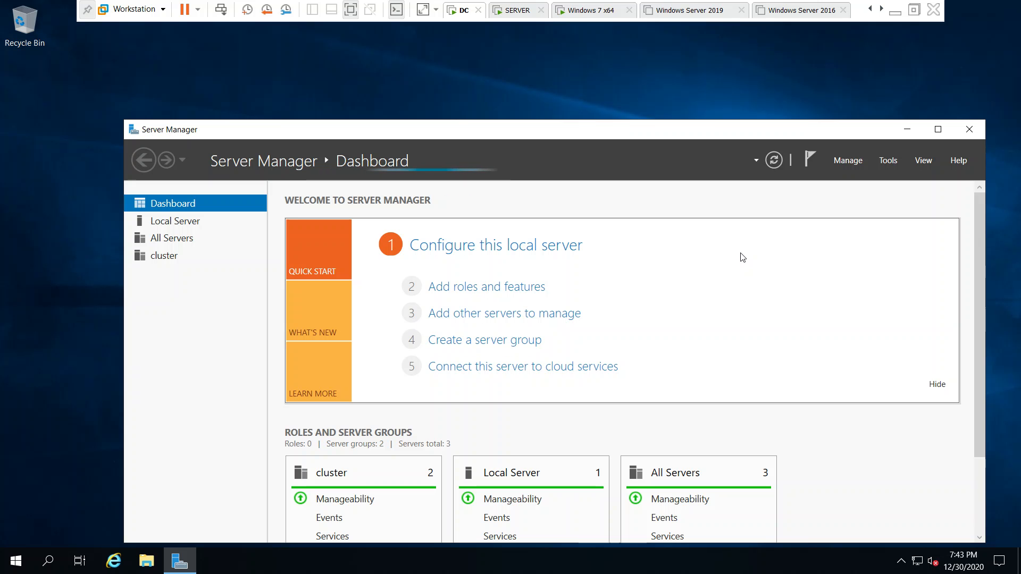
click(938, 129)
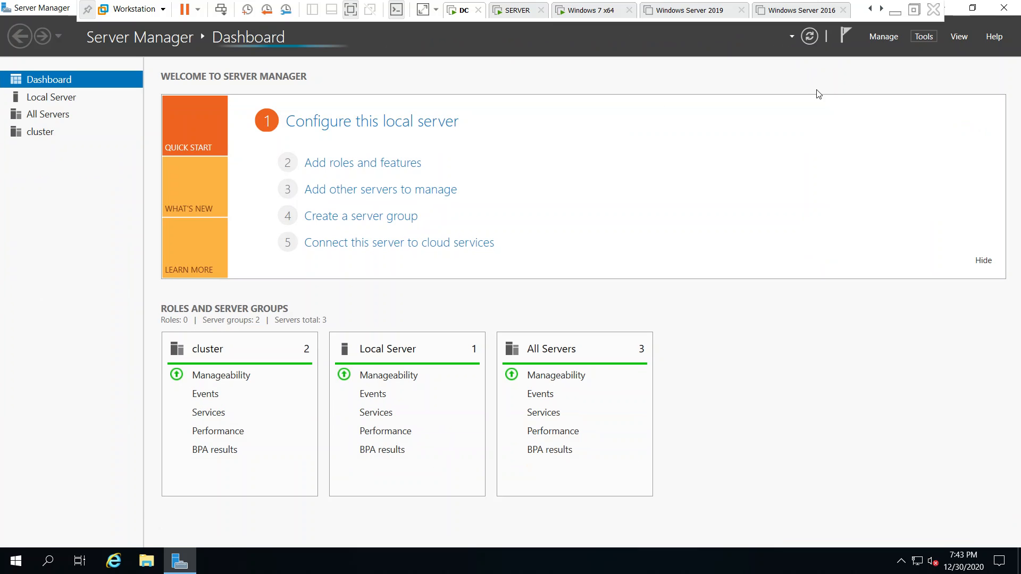
- Open Windows Server Update Services and try to run the post-installation with updates stored locally in E:\WSUS
click(918, 37)
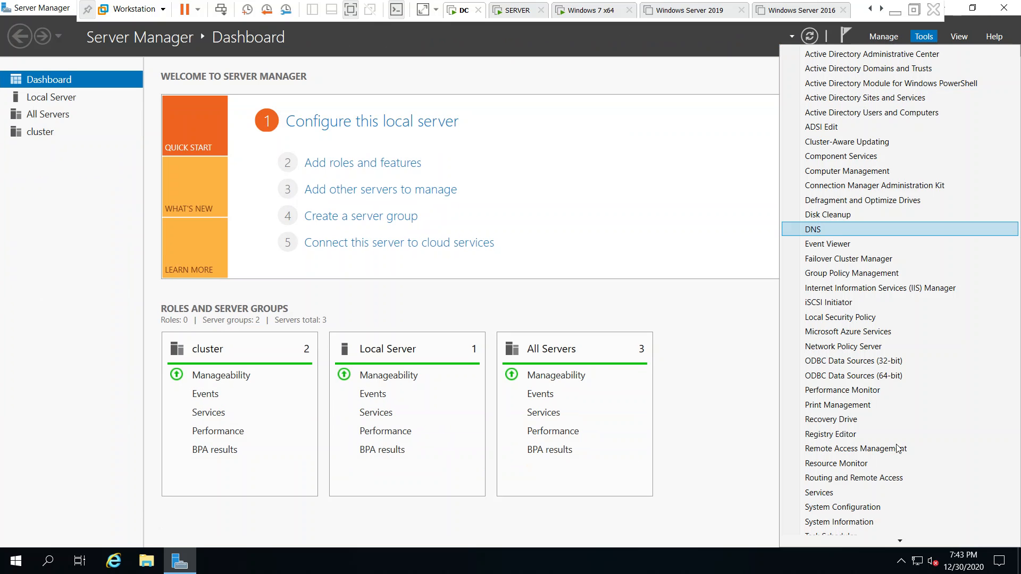
mouse_move(900, 541)
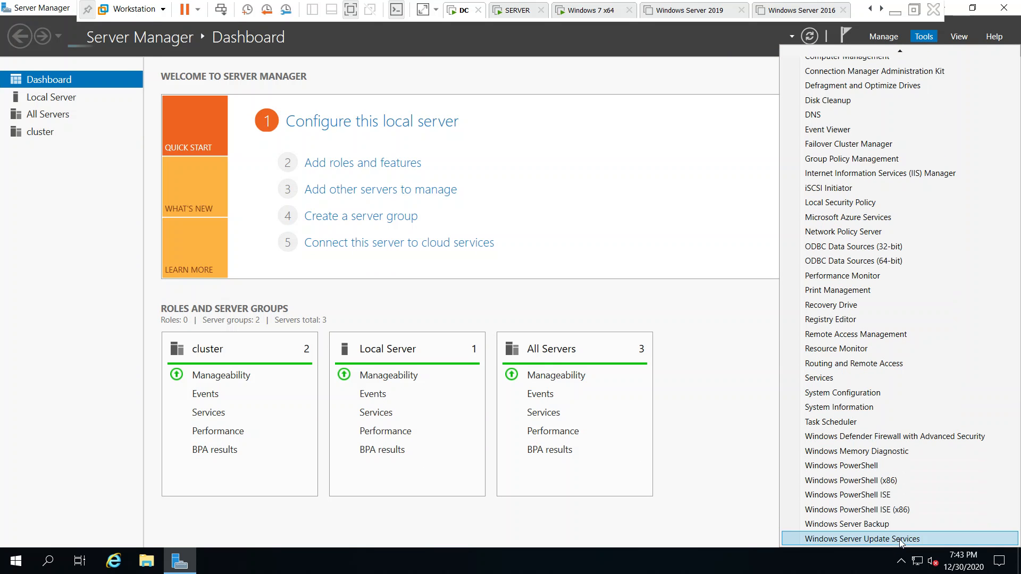
click(872, 540)
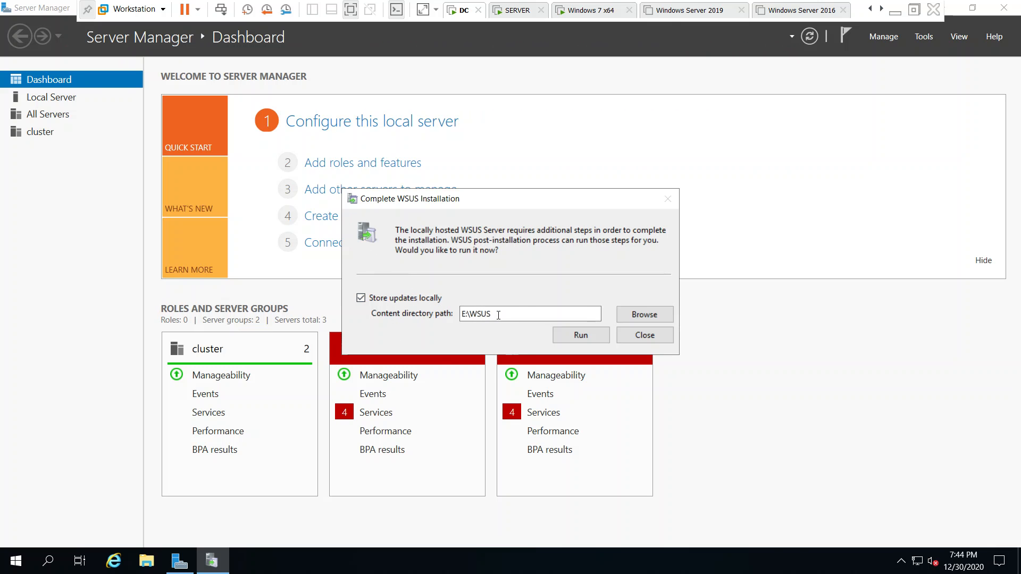
click(585, 336)
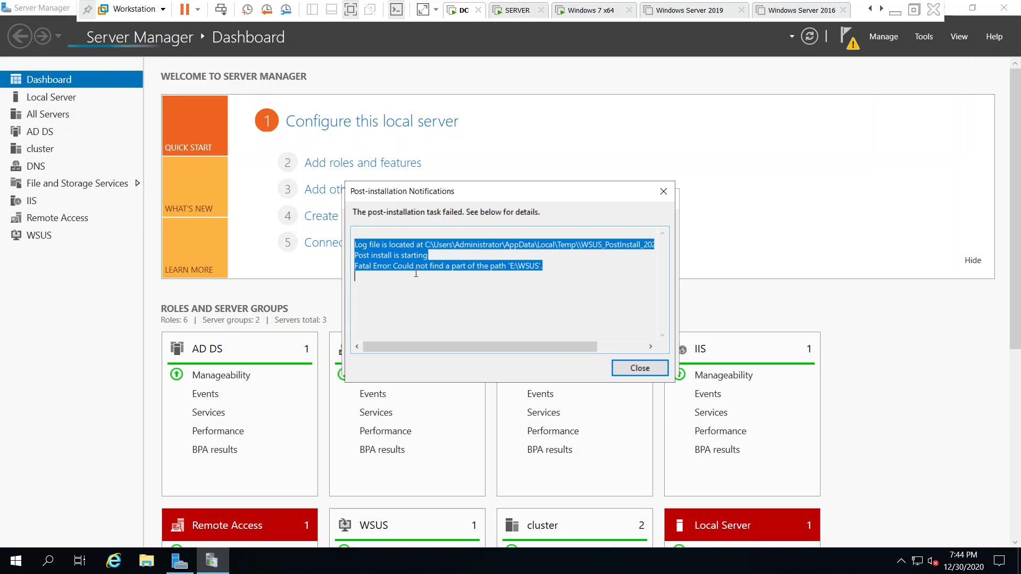
click(560, 264)
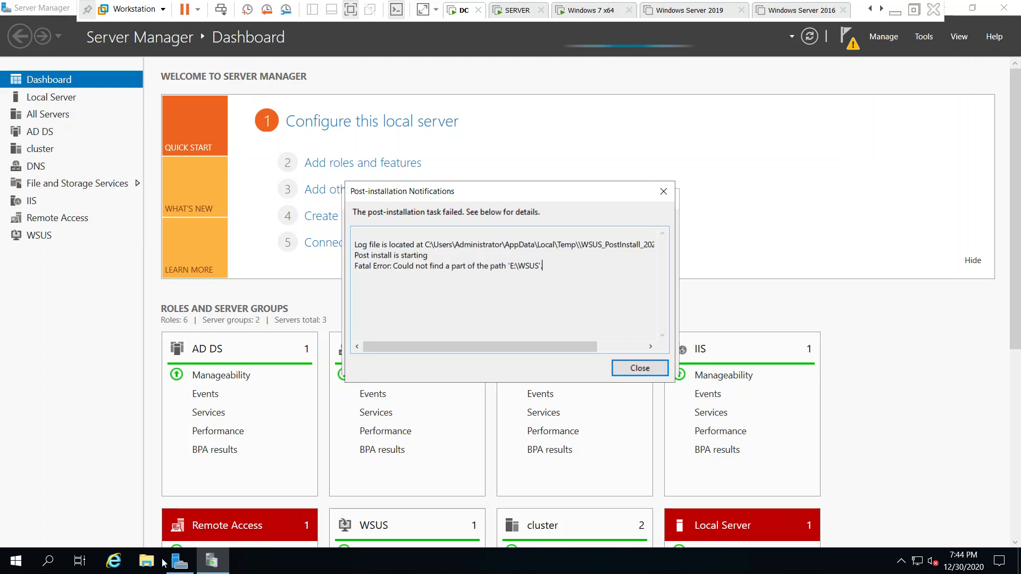
- Check the available drives under This PC in File Explorer, and dismiss the WSUS post-installation notification and dialog
click(179, 561)
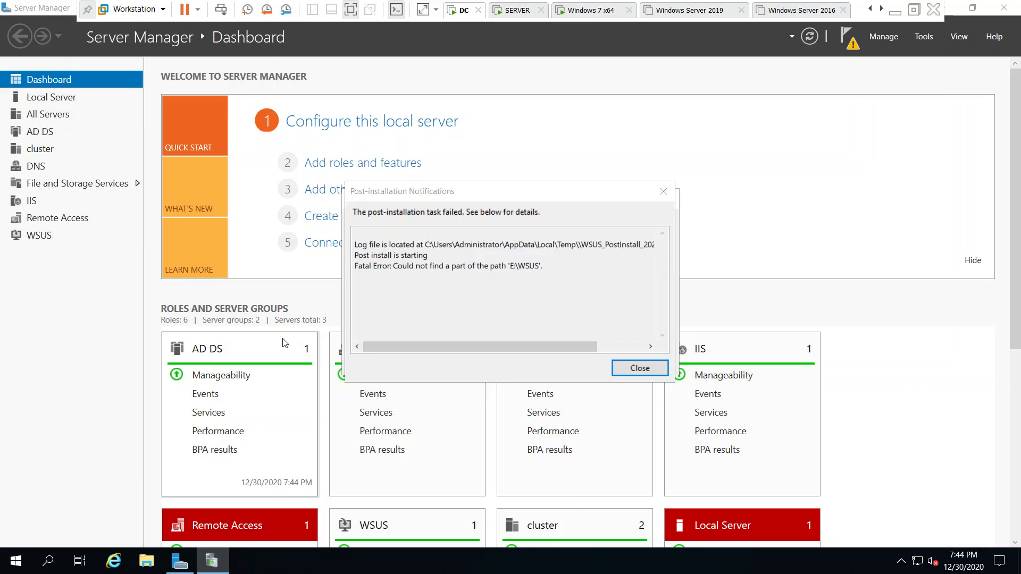
key(super+e)
click(210, 258)
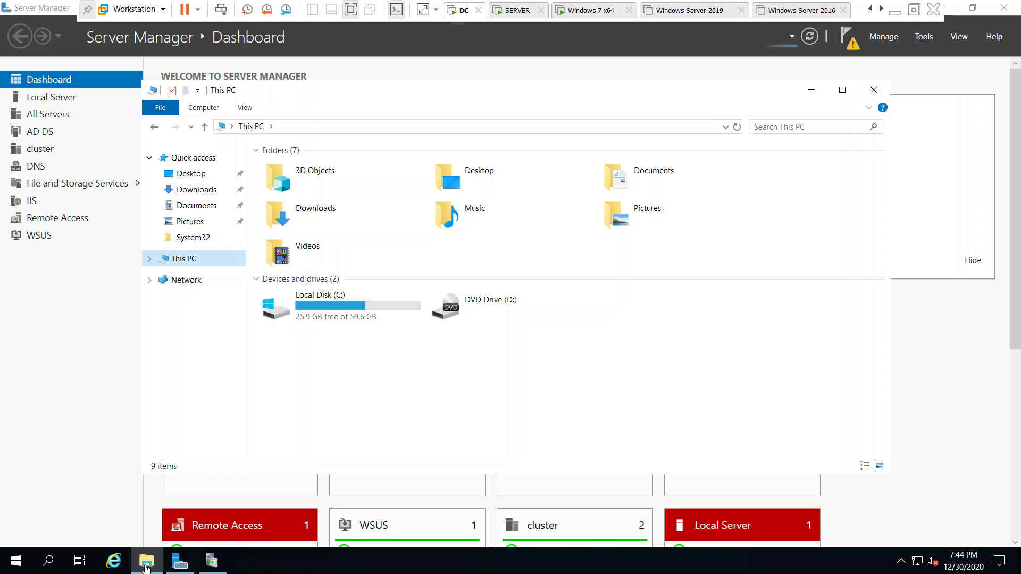
click(212, 563)
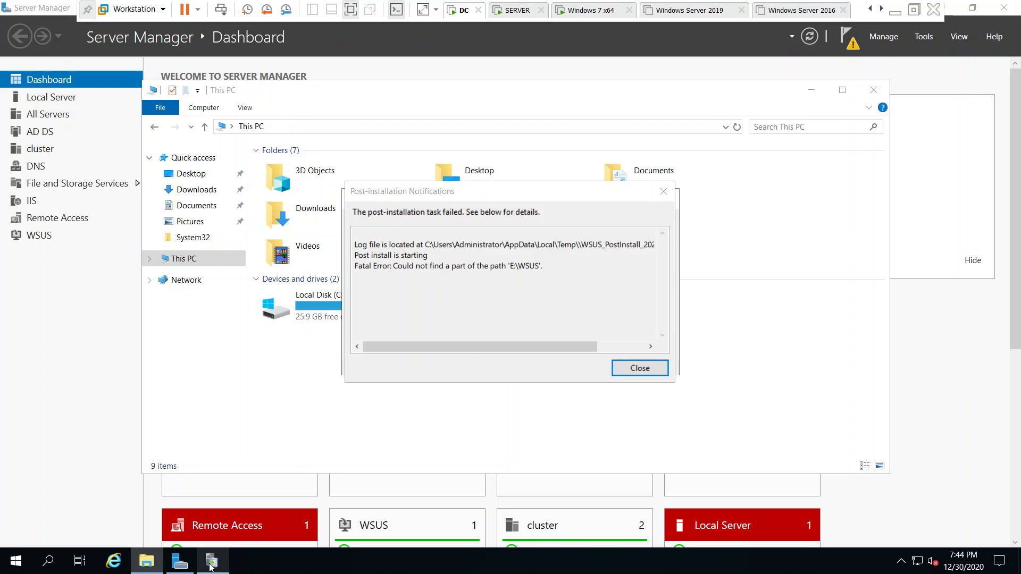
click(650, 369)
click(650, 369)
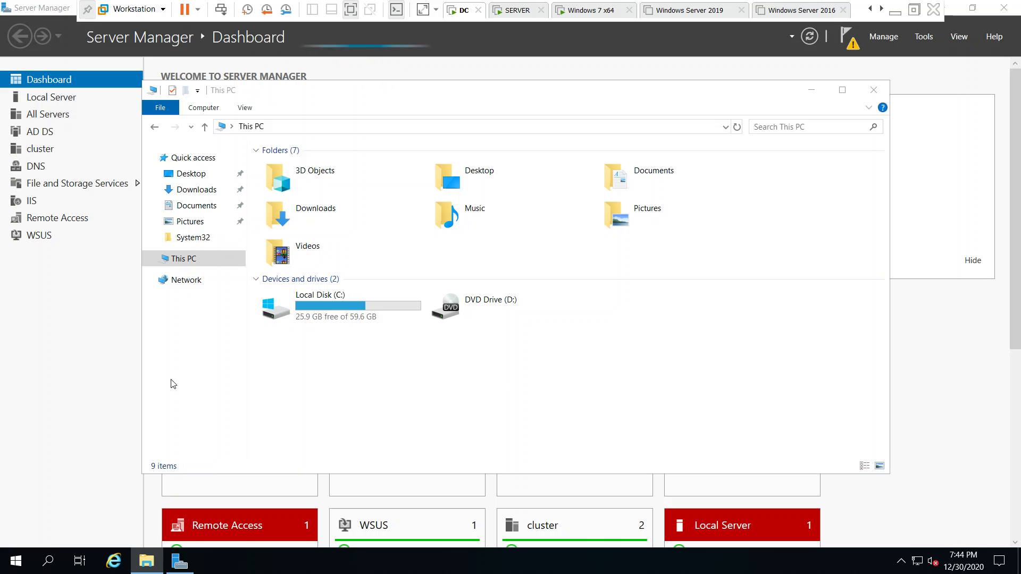
- Review the disks in Disk Management, bring the offline Disk 0 online, and close Disk Management
right_click(17, 562)
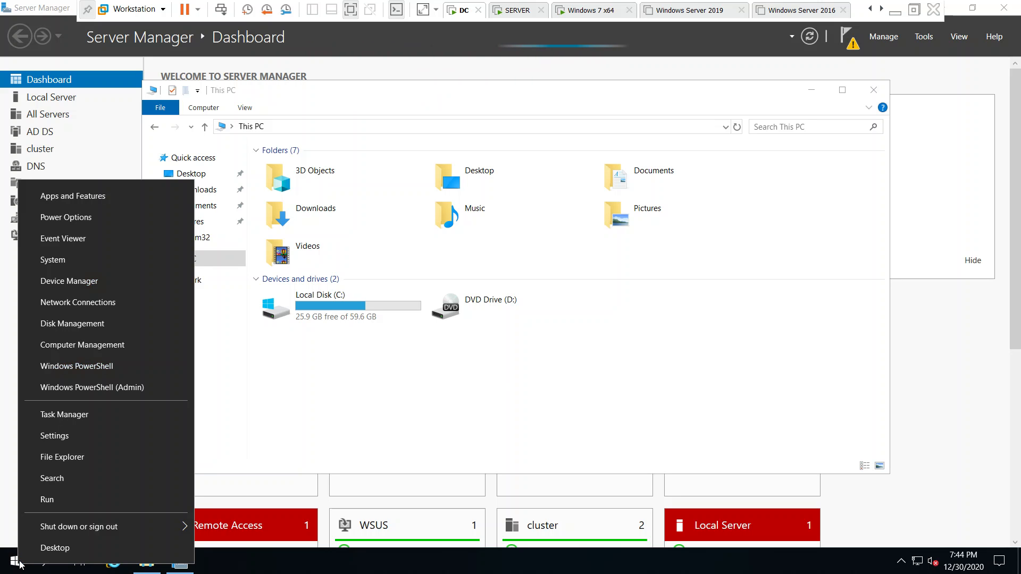
click(75, 327)
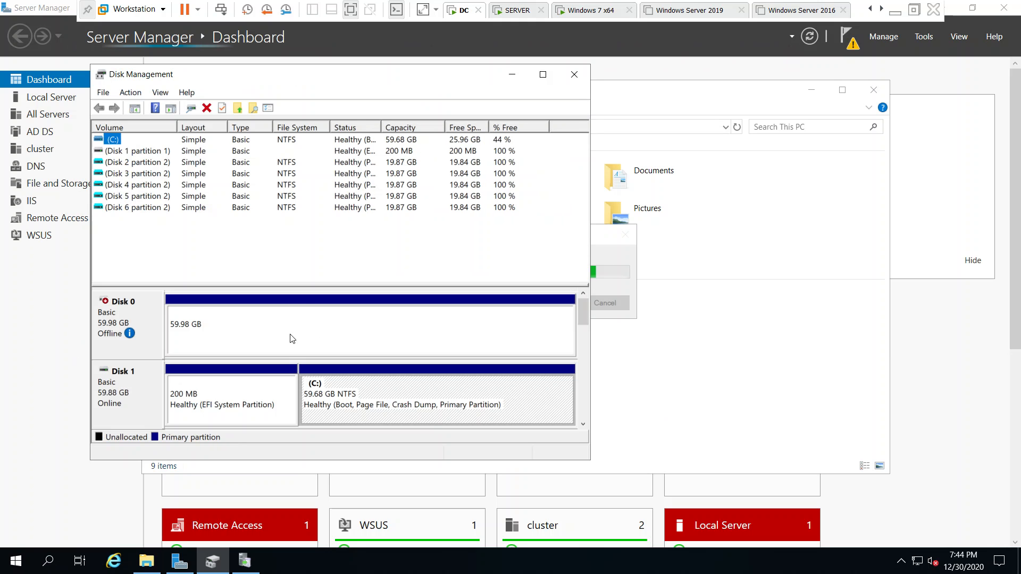
click(543, 74)
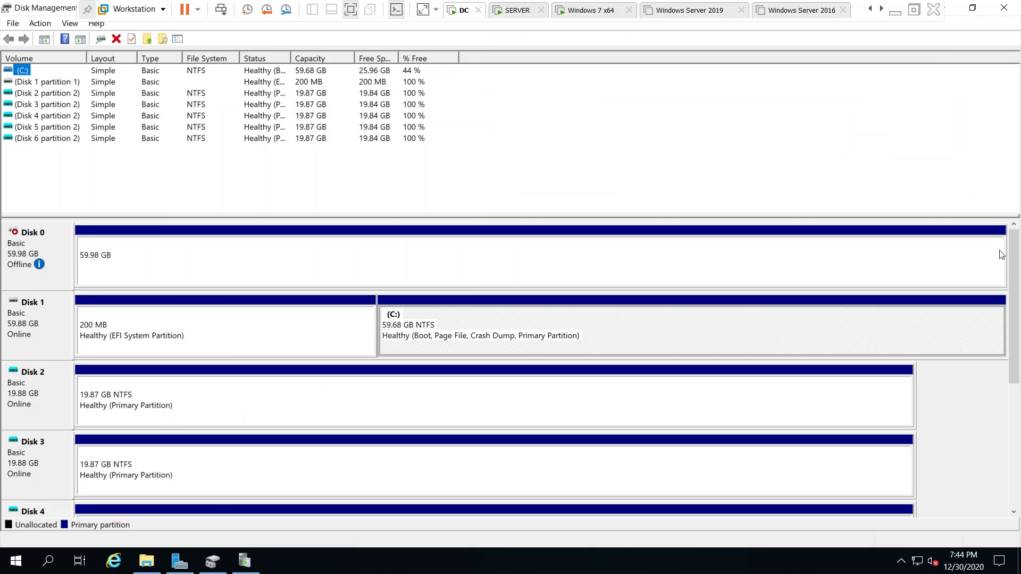
click(1015, 308)
scroll(1020, 438, down, 4)
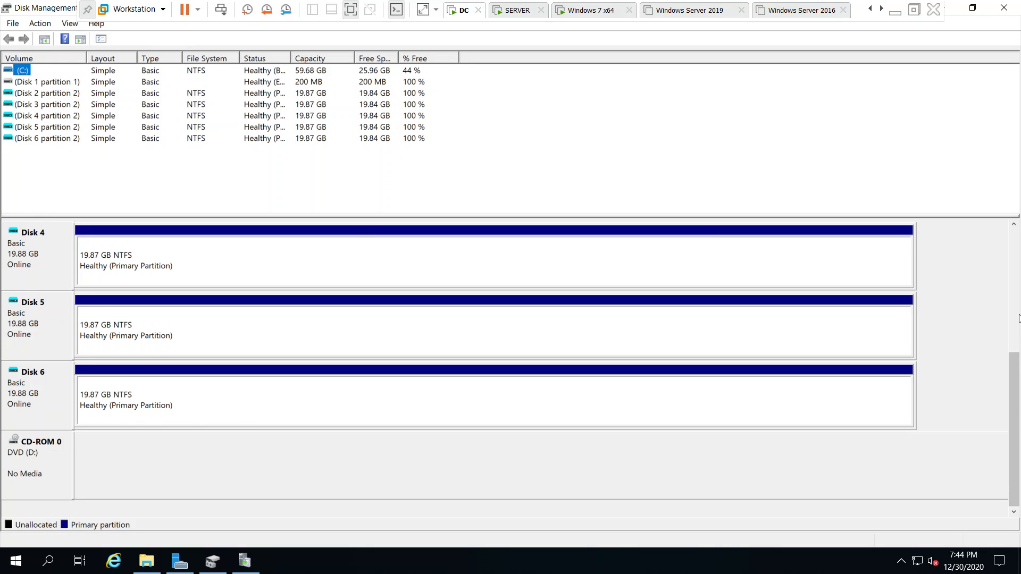
scroll(1018, 313, up, 4)
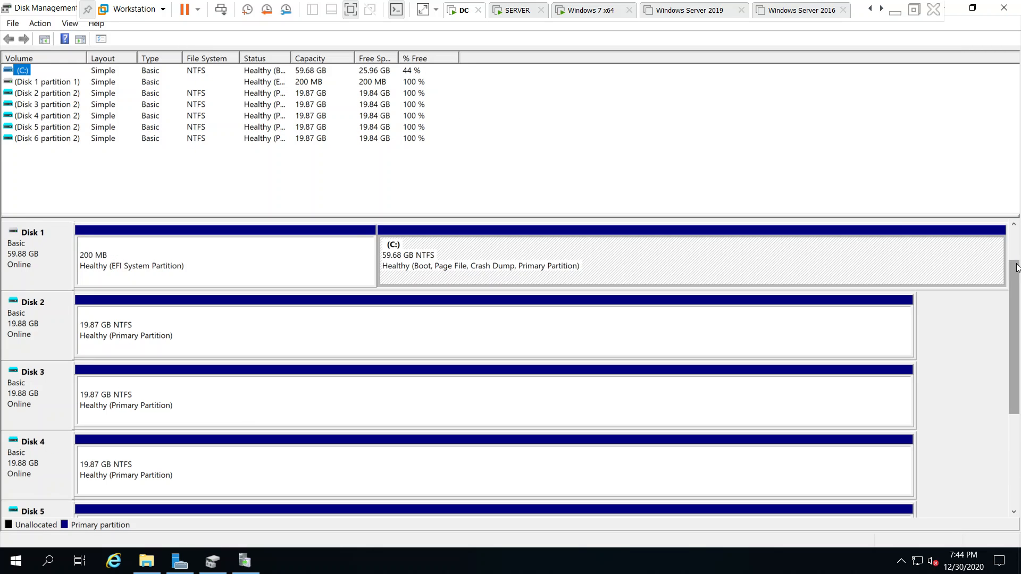
click(206, 257)
right_click(30, 242)
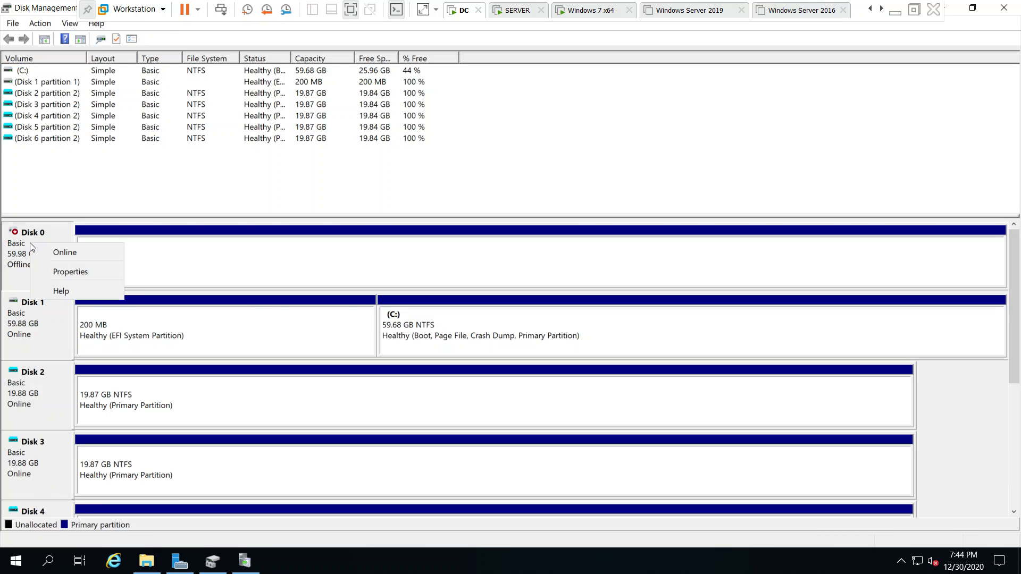
click(57, 253)
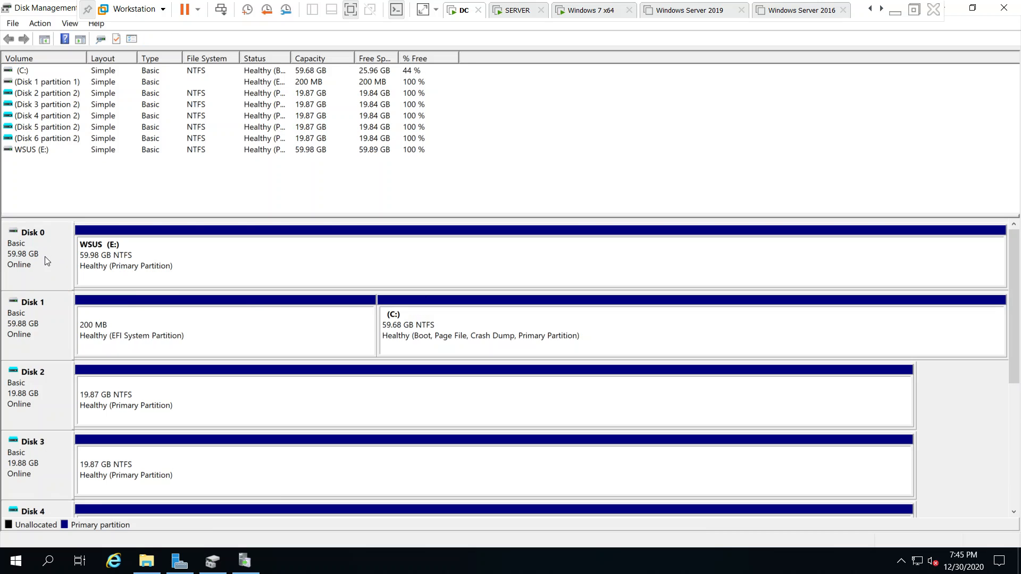
click(131, 261)
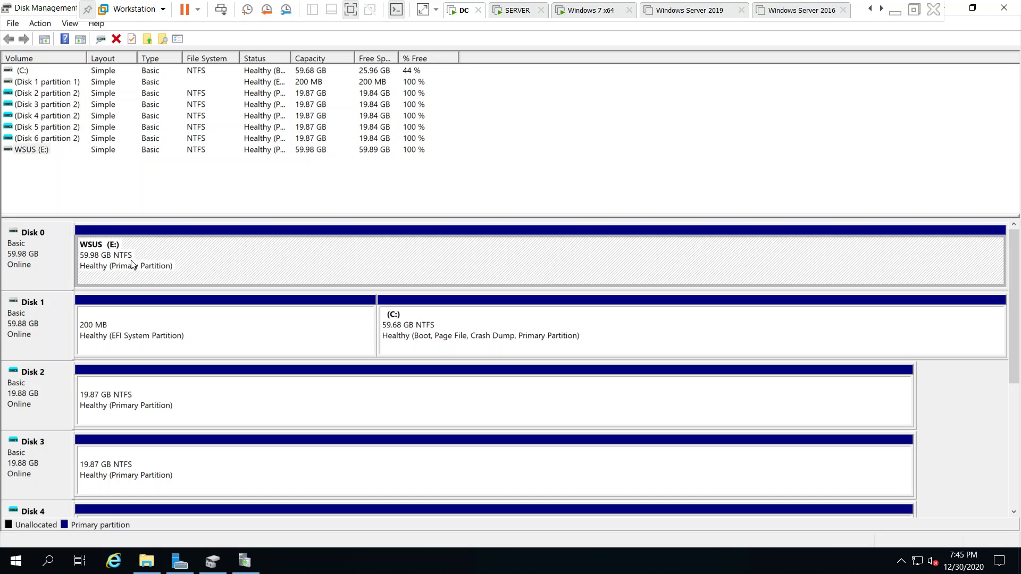
click(6, 262)
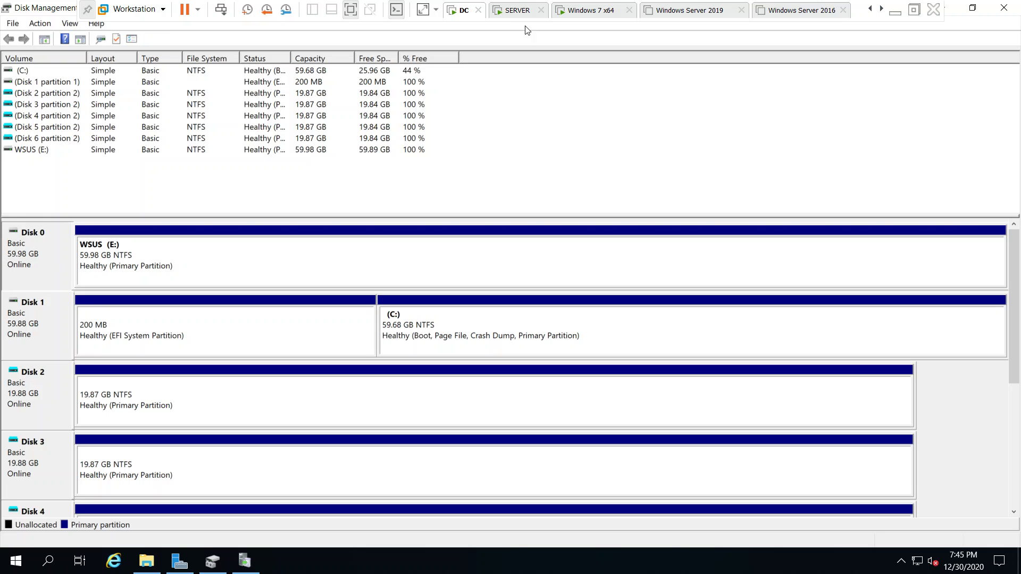
click(1003, 7)
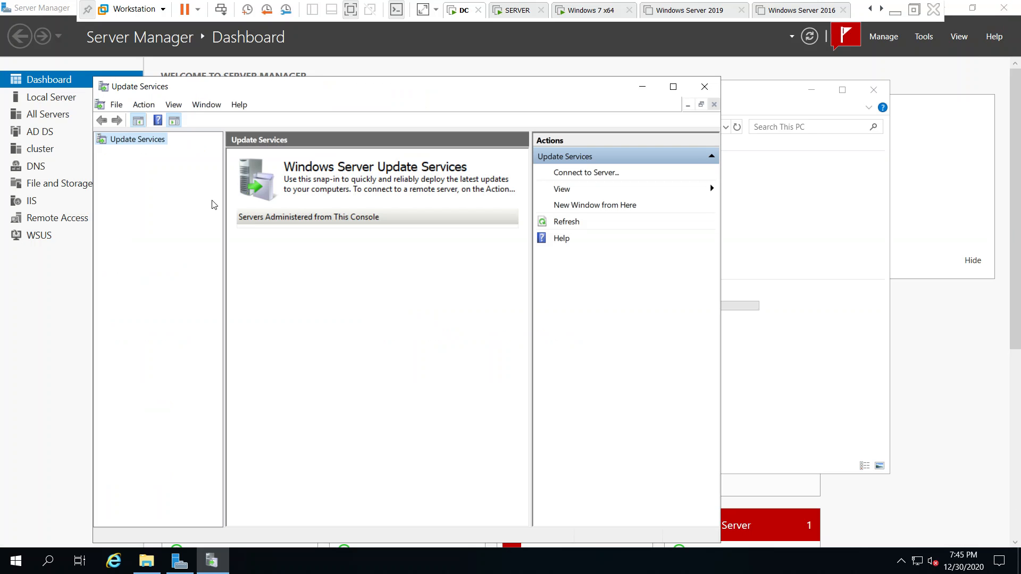
- Close the Update Services console, and check the contents of the WSUS (E:) drive in File Explorer
click(705, 86)
double_click(679, 299)
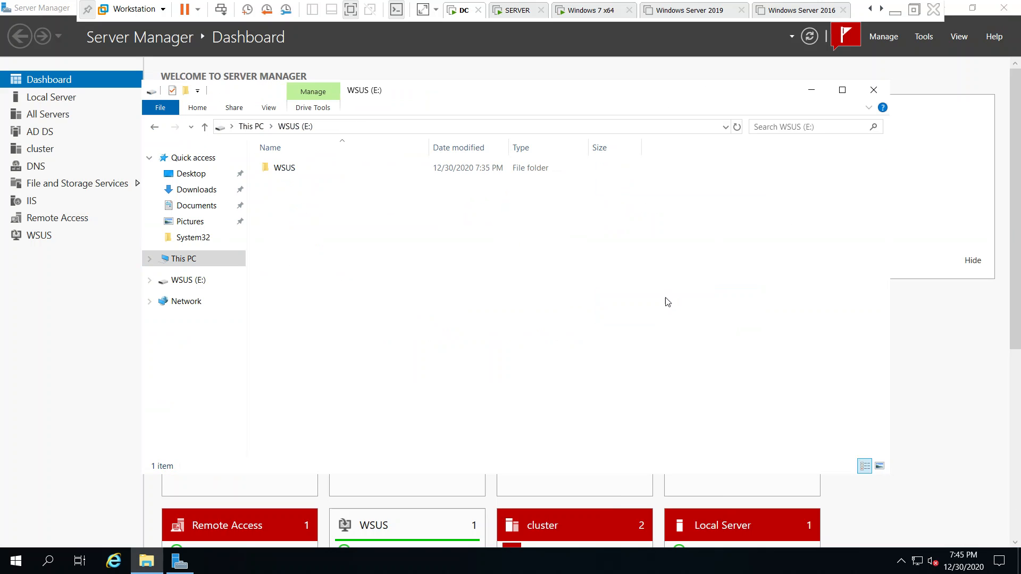
click(871, 90)
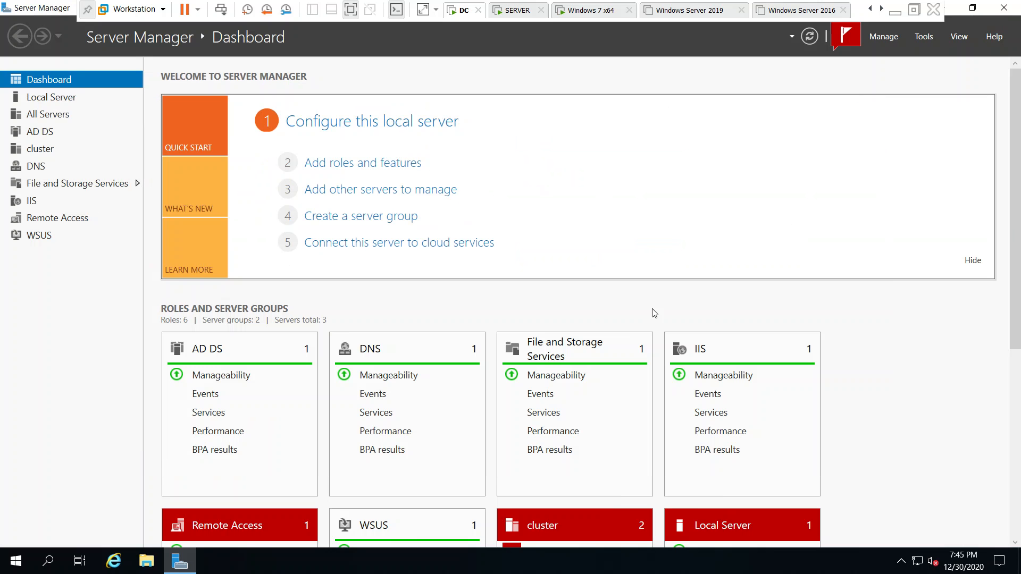
- Reopen Windows Server Update Services, run the post-installation with E:\WSUS as the content directory, and close the dialog when it ends
click(883, 37)
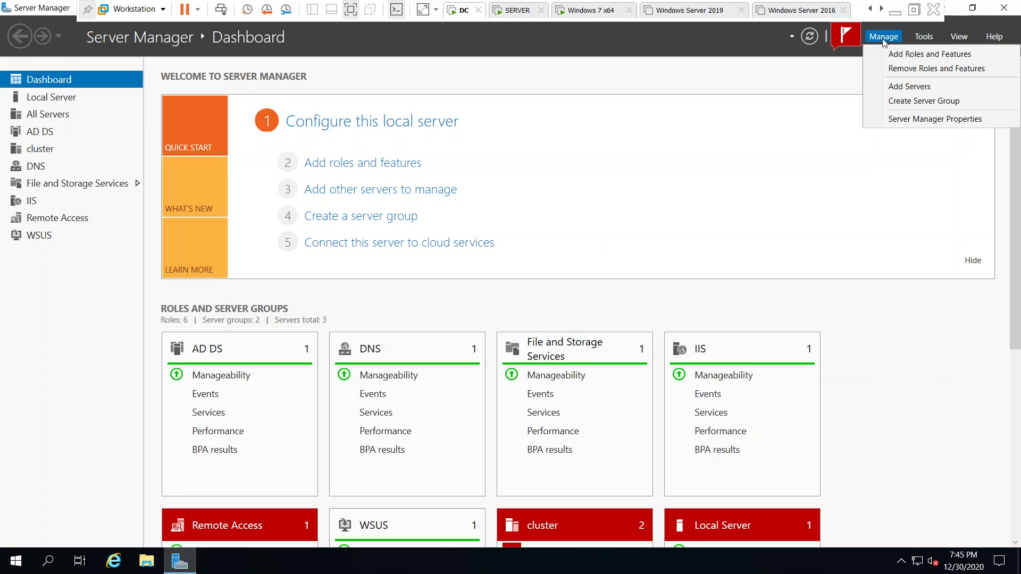
click(931, 38)
mouse_move(898, 543)
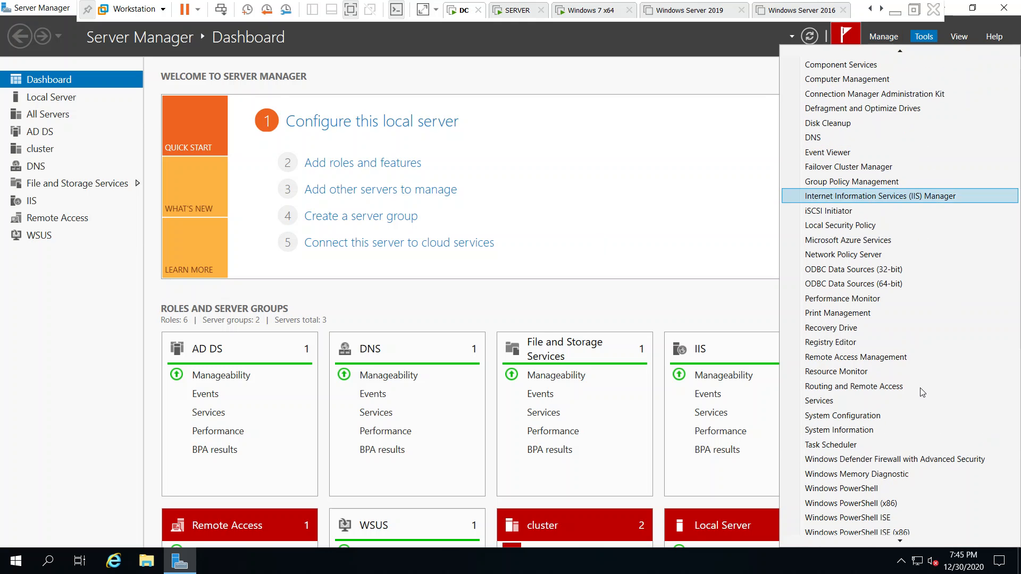
click(897, 532)
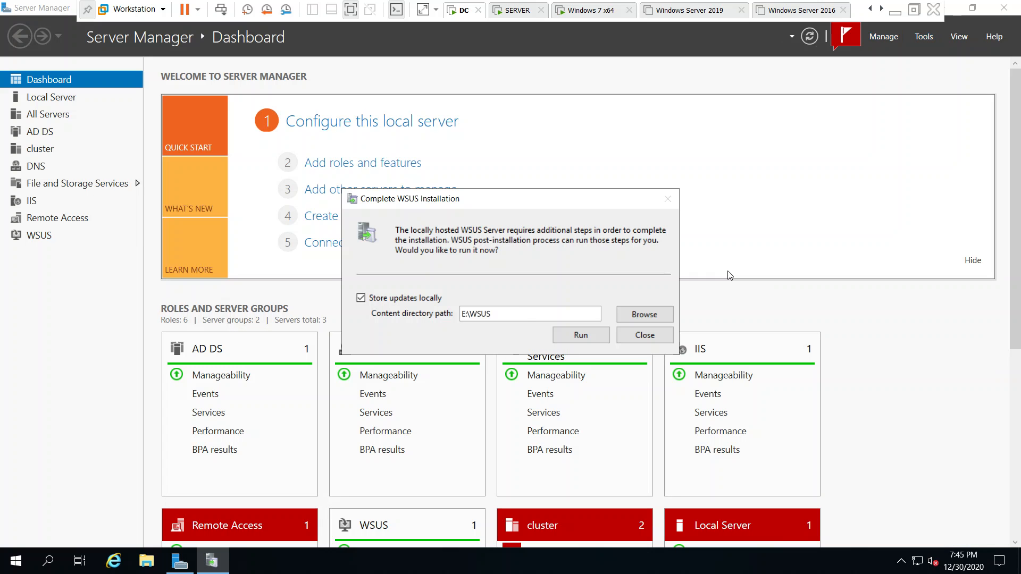
click(582, 335)
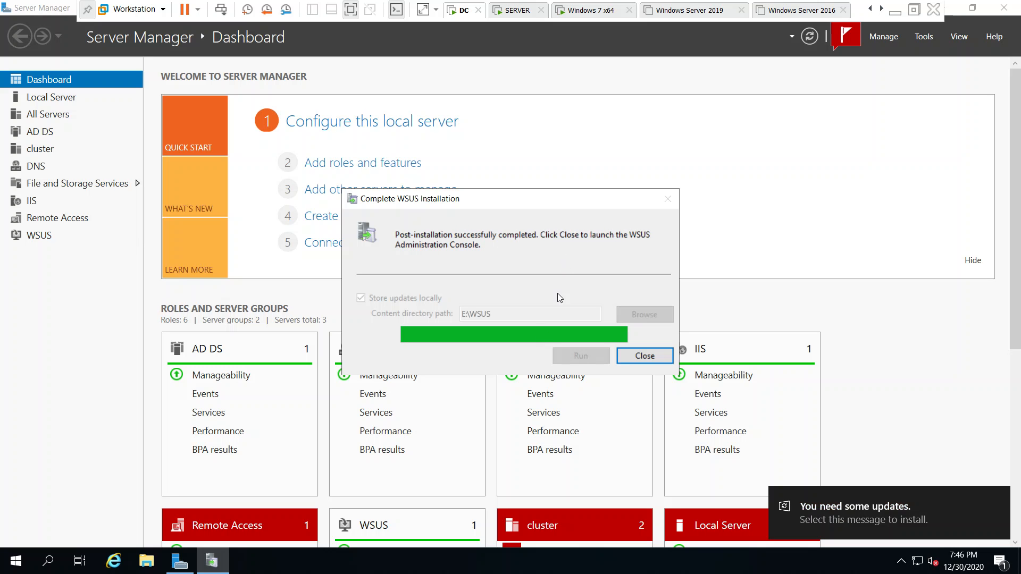
click(645, 357)
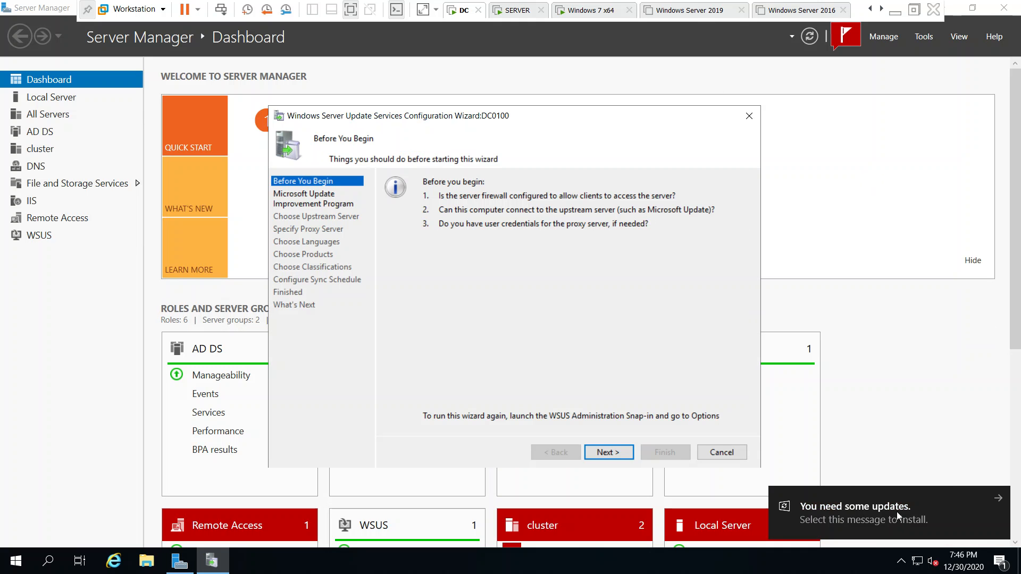
- Clear Server Manager out of view and advance the WSUS configuration wizard to the proxy settings, with synchronization from Microsoft Update
click(973, 8)
click(904, 136)
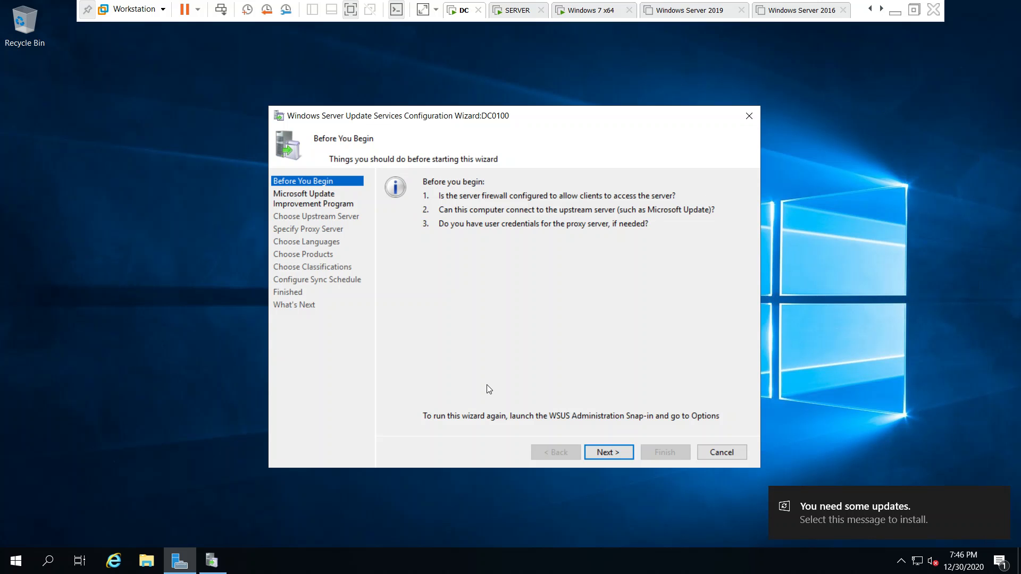
click(611, 453)
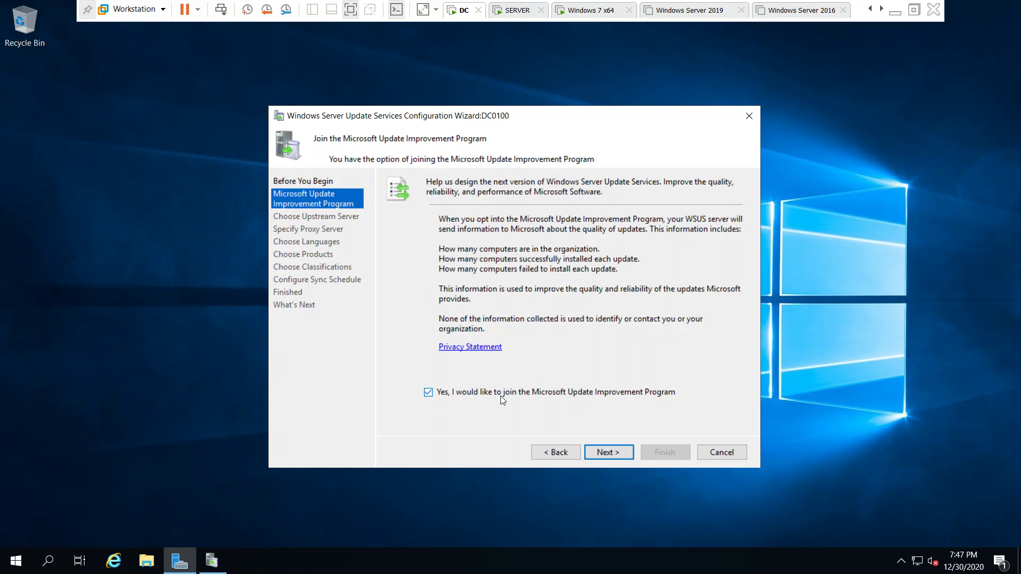
click(501, 396)
click(611, 452)
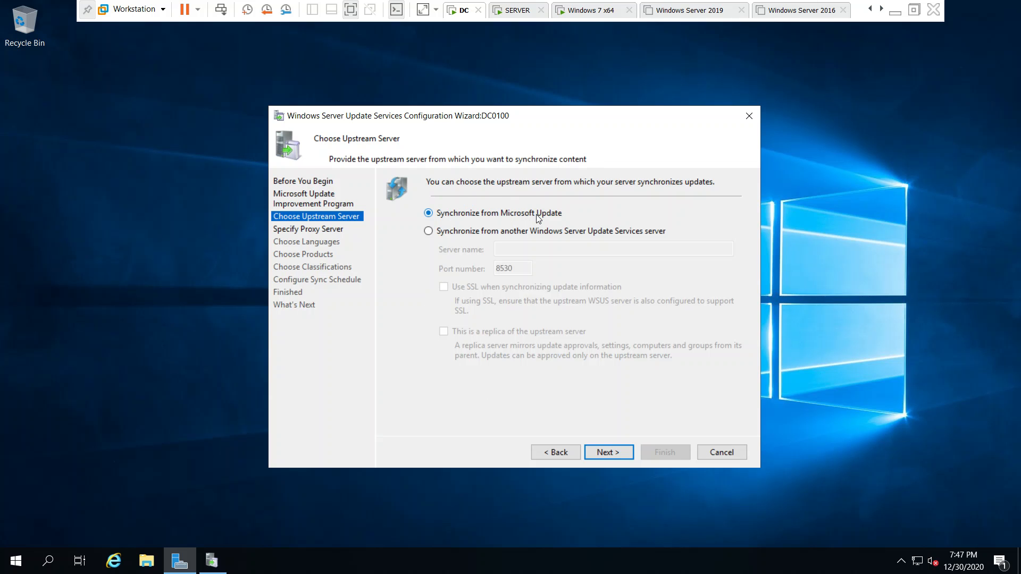
click(607, 452)
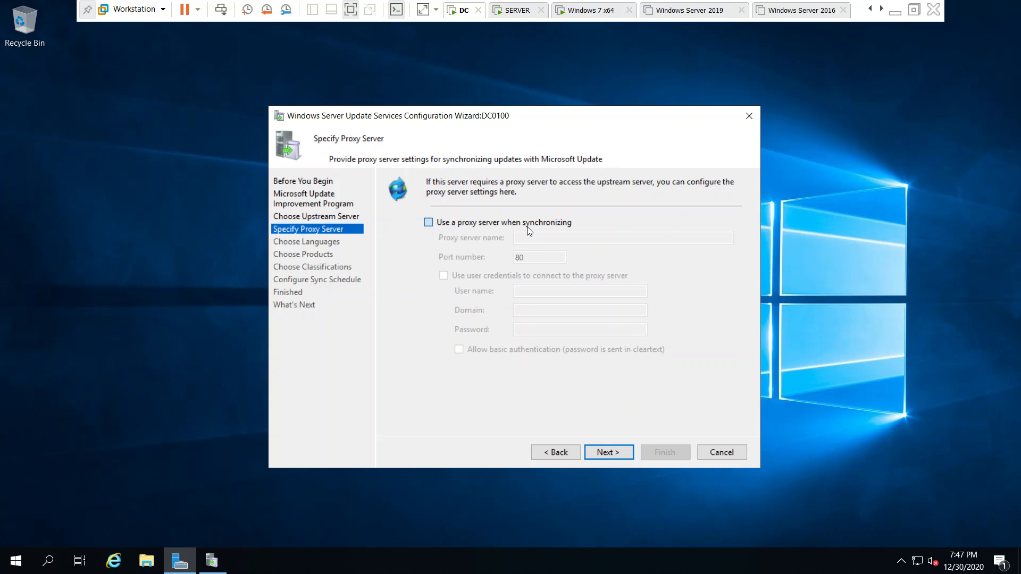
- Leave the proxy server option disabled and start connecting to Microsoft Update to download the update information
click(527, 223)
click(494, 224)
click(600, 453)
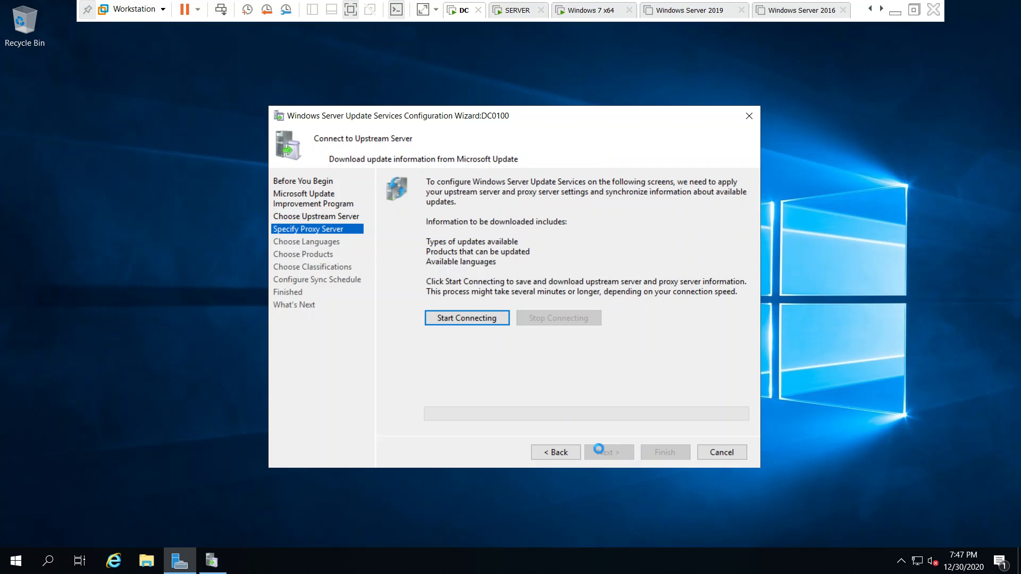
click(477, 320)
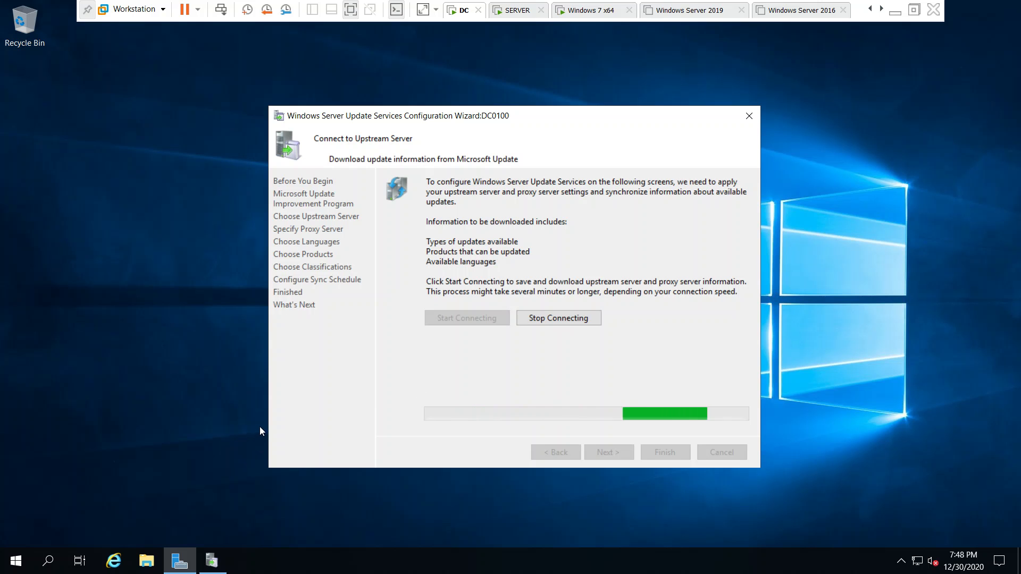
click(113, 560)
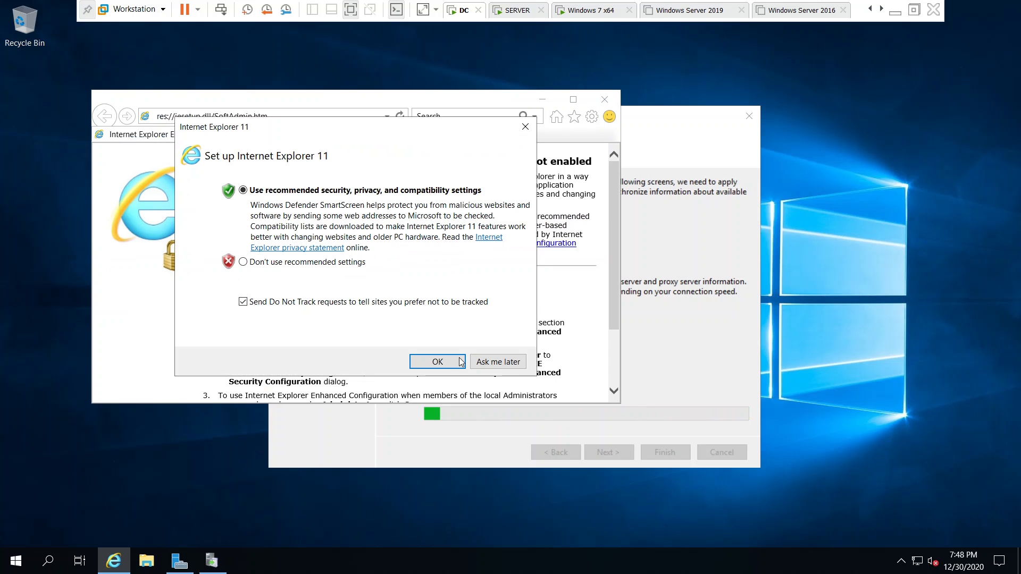
click(492, 362)
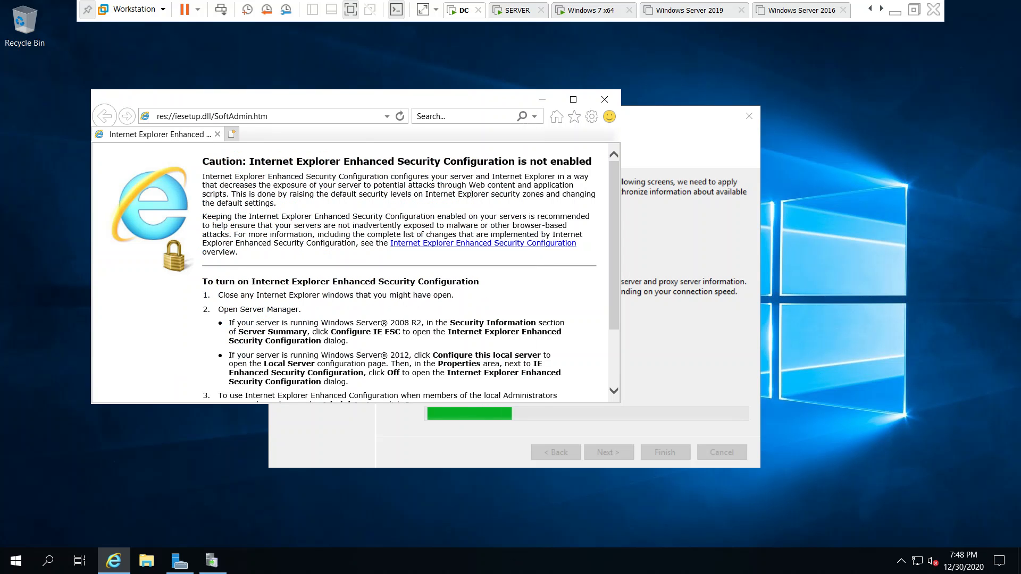
click(346, 115)
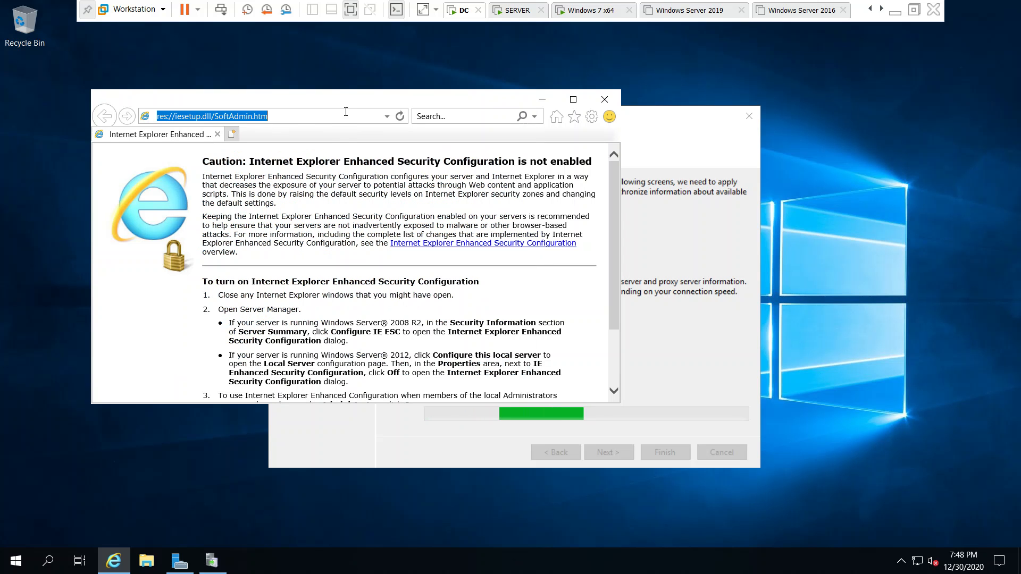
key(BackSpace)
text(go.microsoft.com/)
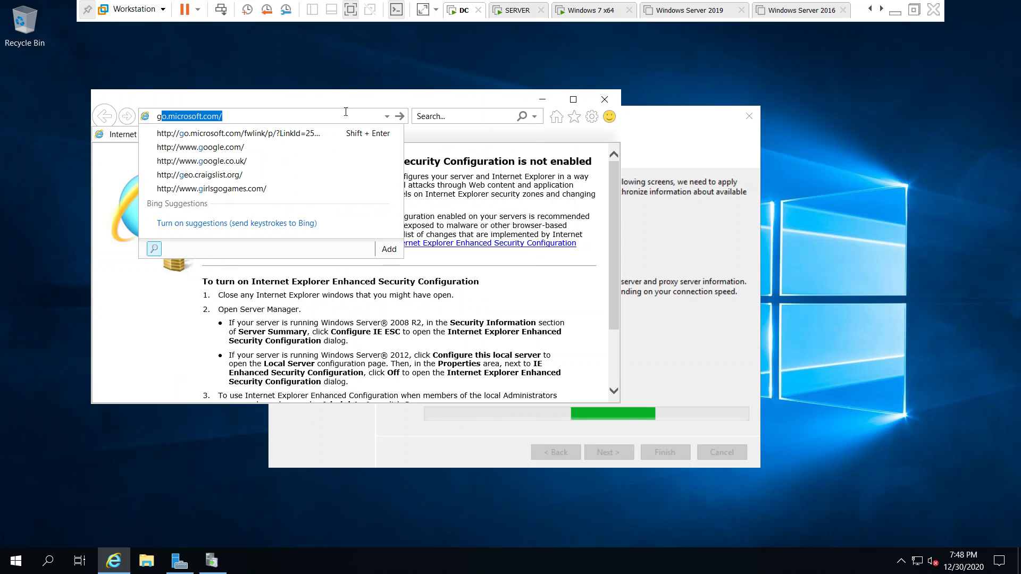
click(276, 147)
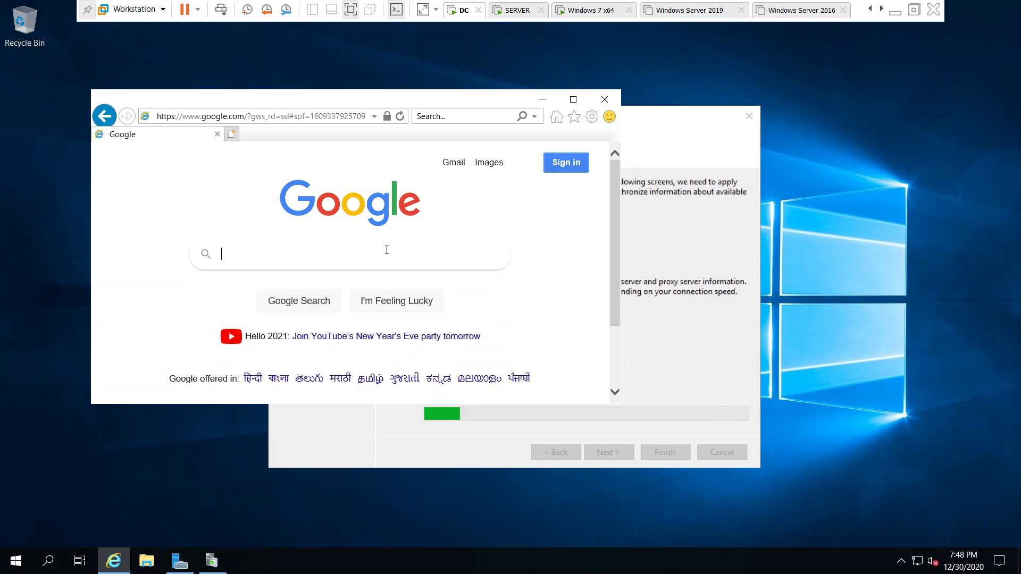
click(573, 100)
click(918, 206)
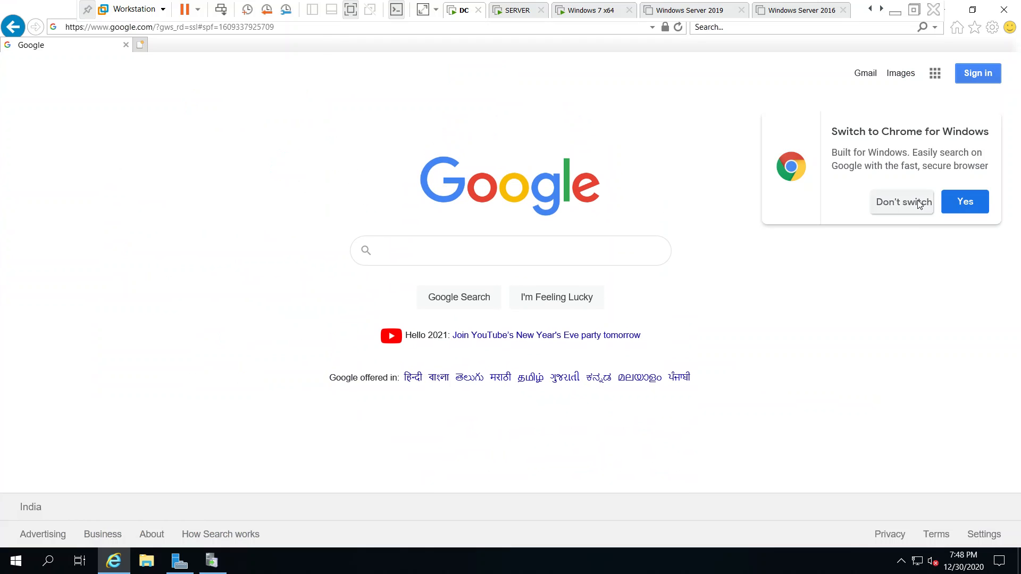
click(333, 27)
text(spee)
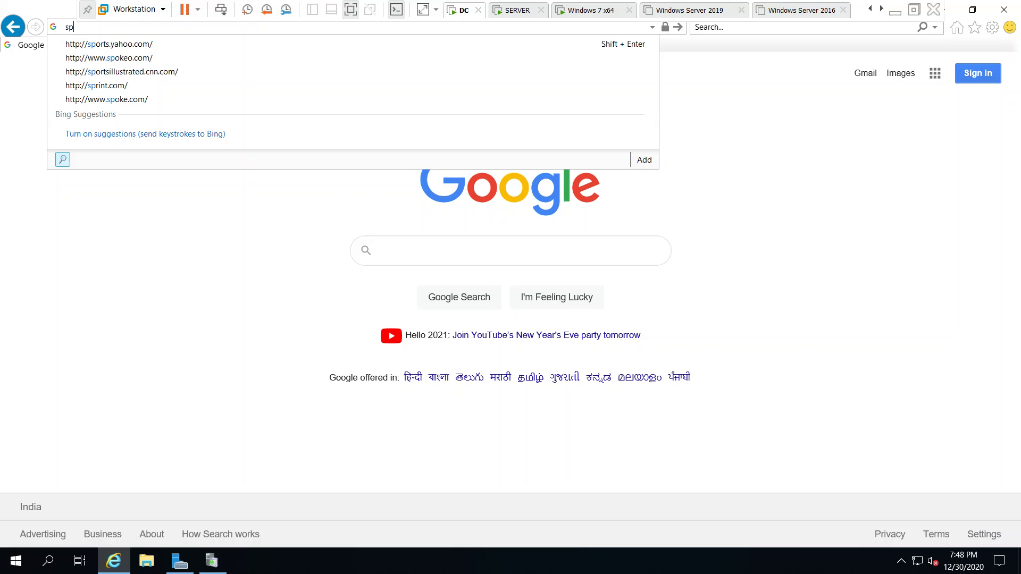
text(d)
key(Down)
key(Return)
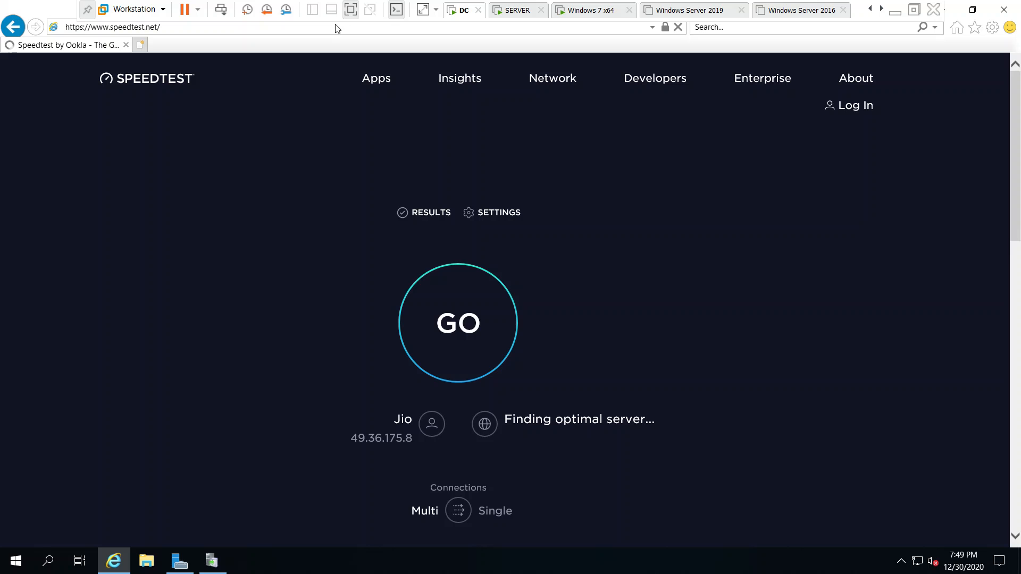
click(454, 340)
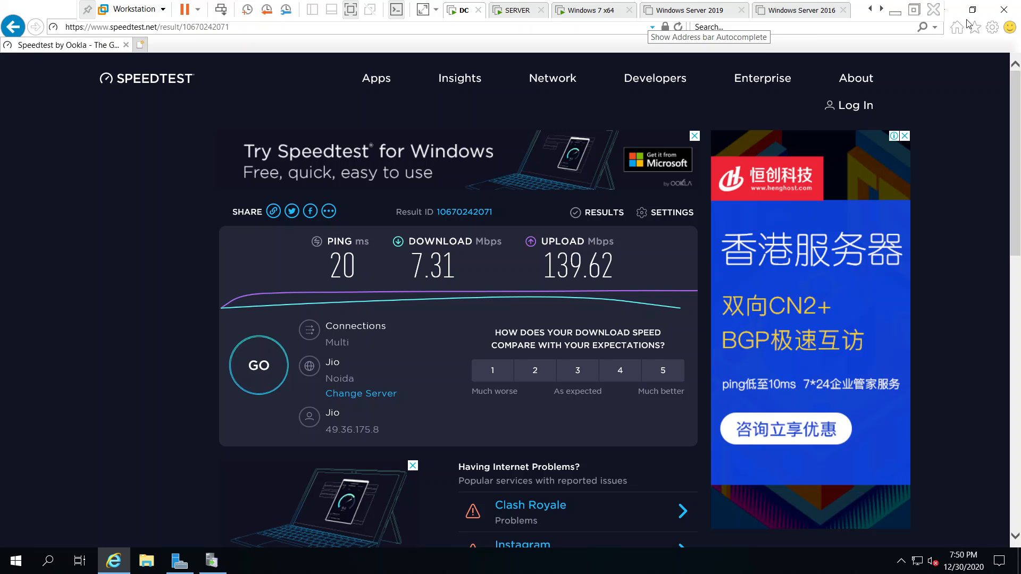
click(1004, 10)
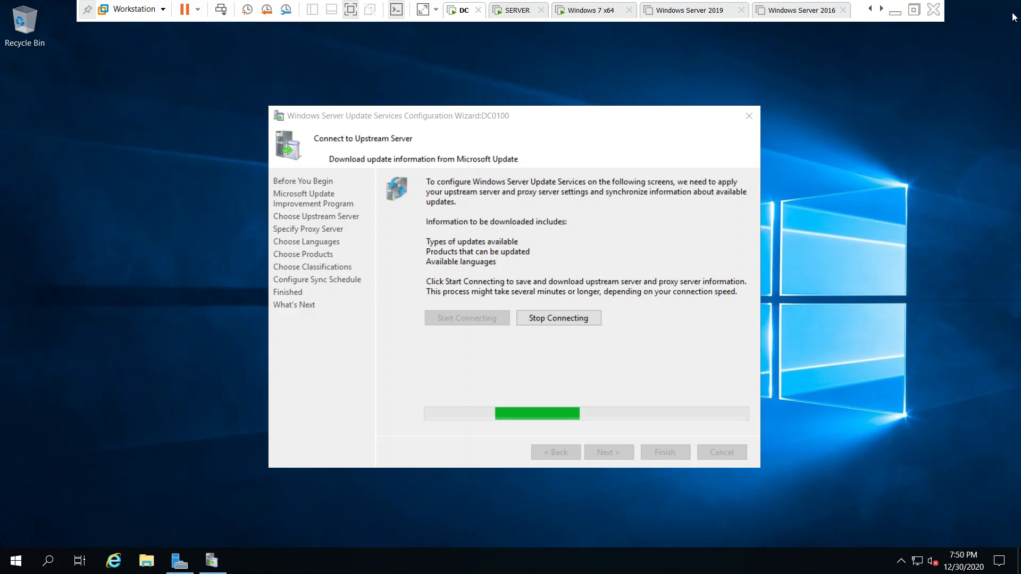
click(594, 244)
drag(542, 119, 513, 86)
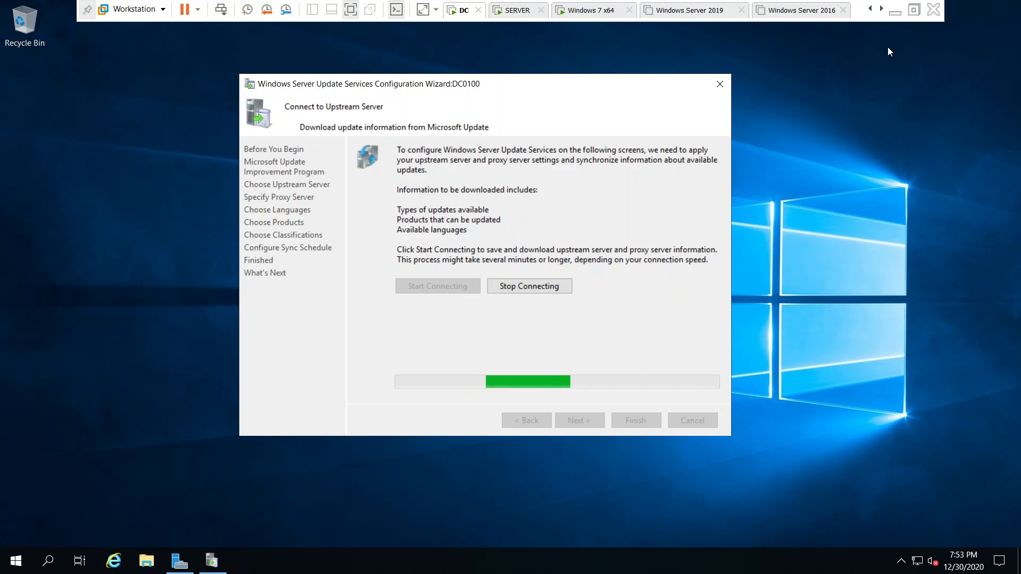
click(895, 12)
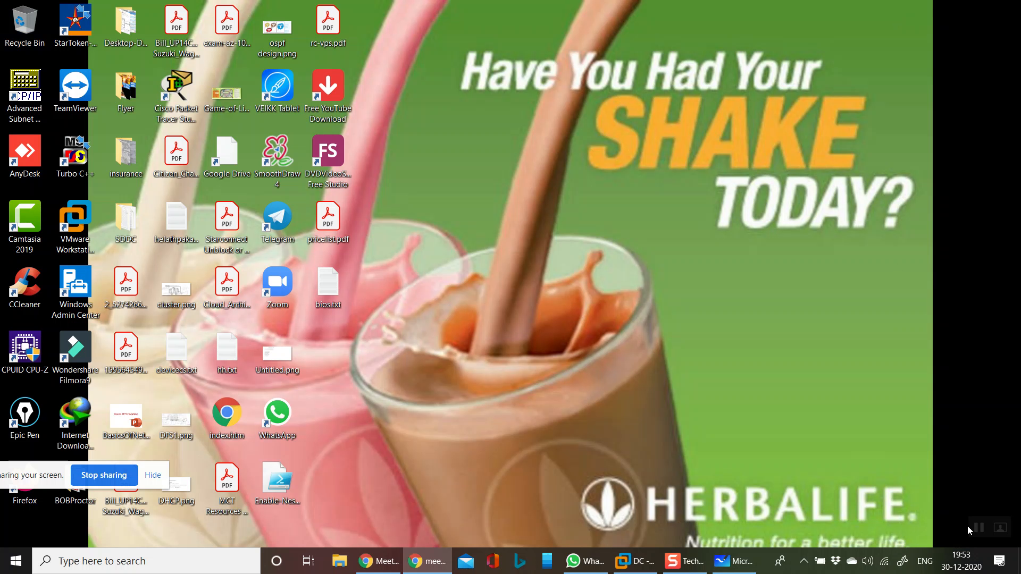
click(634, 561)
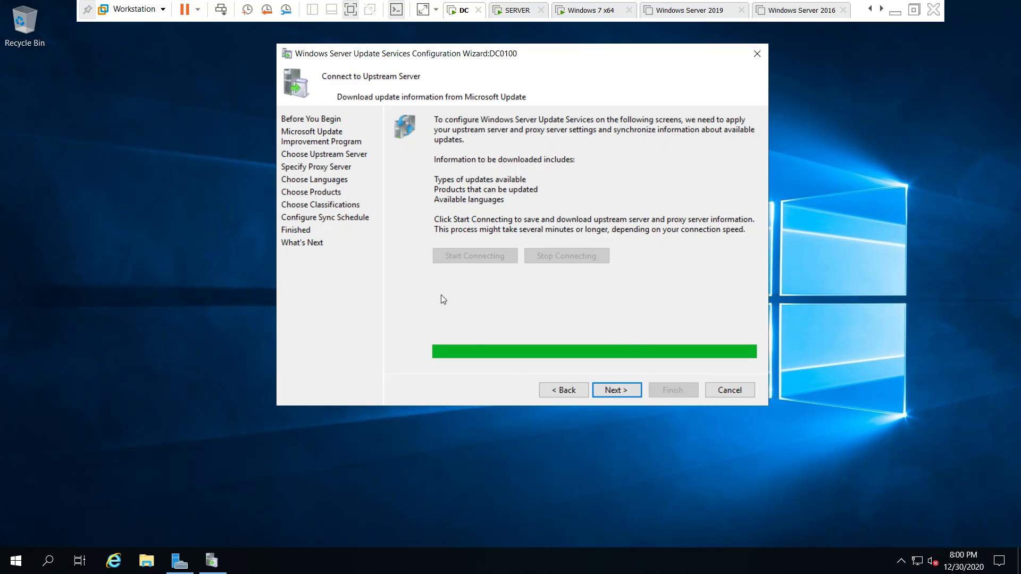
- Advance the wizard to the languages, keep update downloads limited to English, and continue to the product selection
click(617, 391)
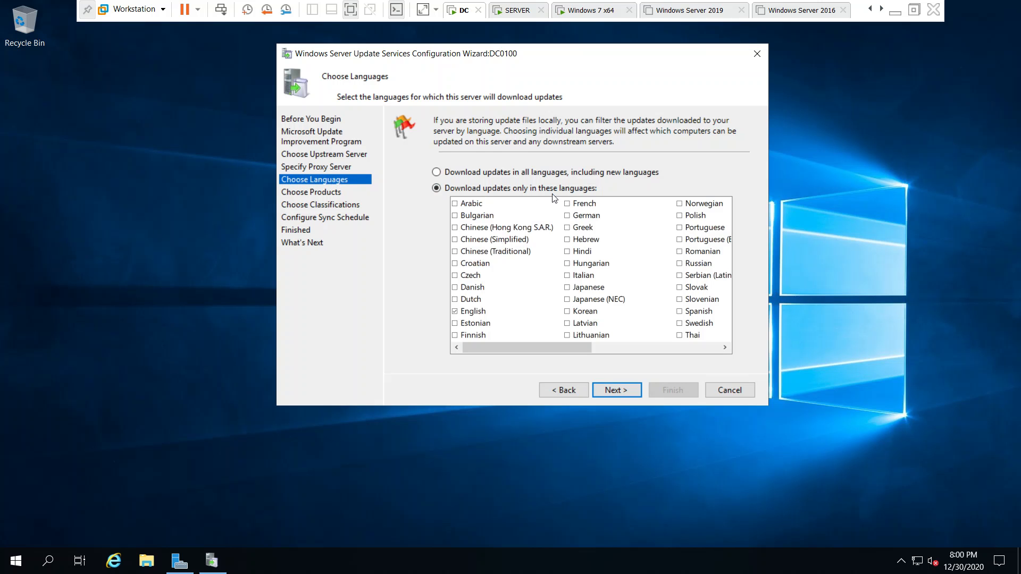
click(627, 346)
drag(651, 346, 494, 350)
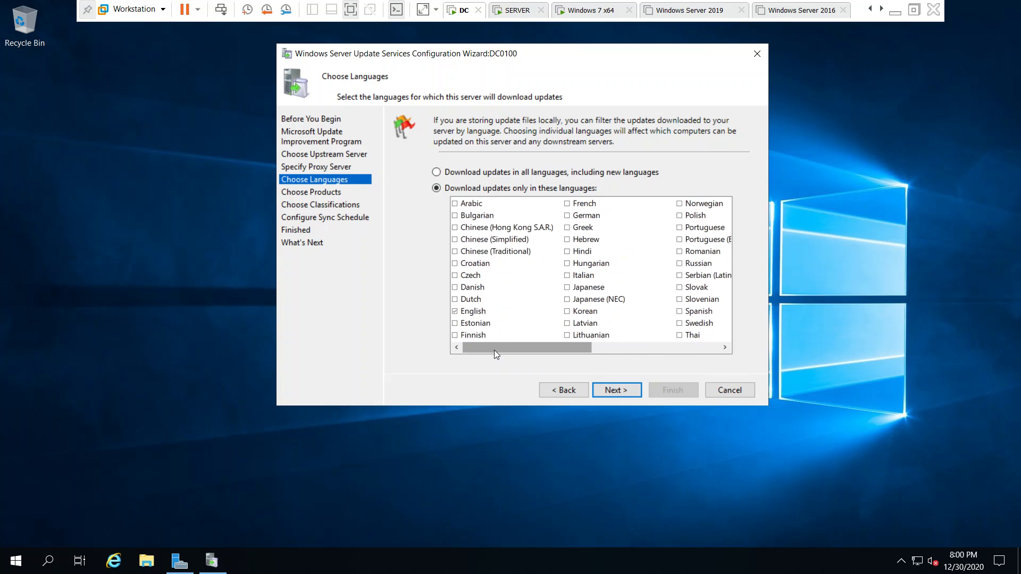
click(620, 391)
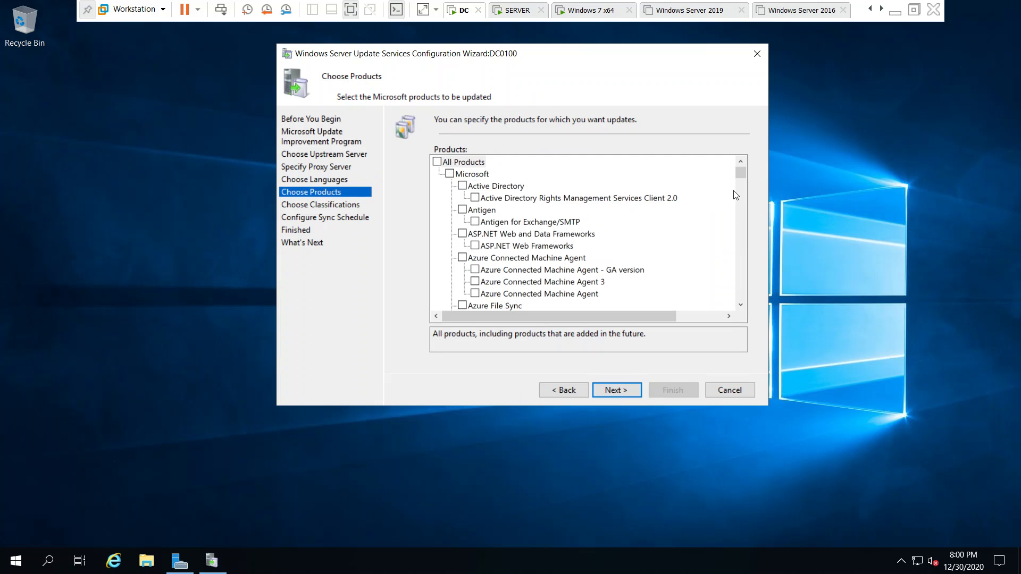
- Deselect the whole Windows product group and select only Windows 7 within it
drag(744, 174, 748, 262)
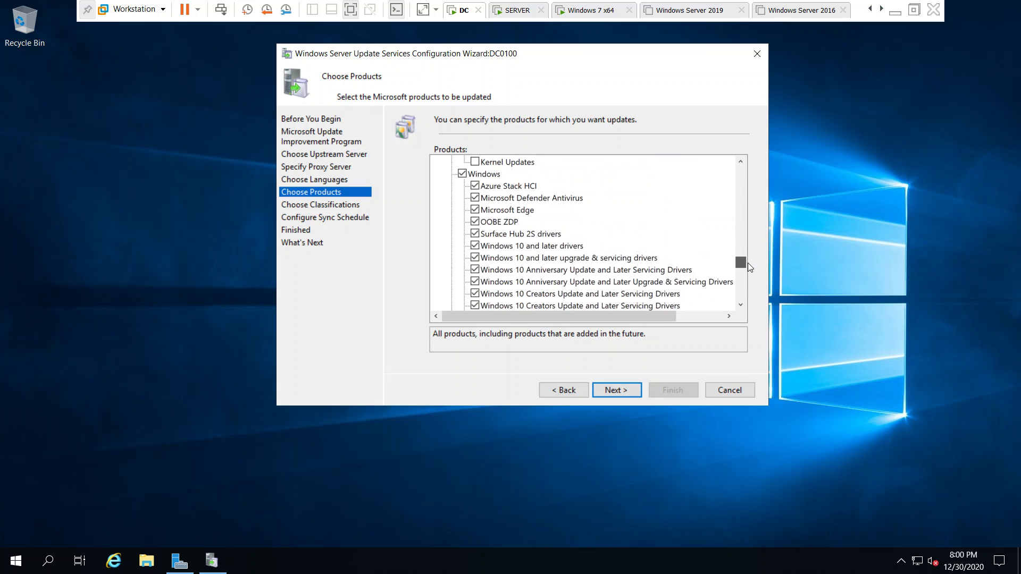
click(463, 199)
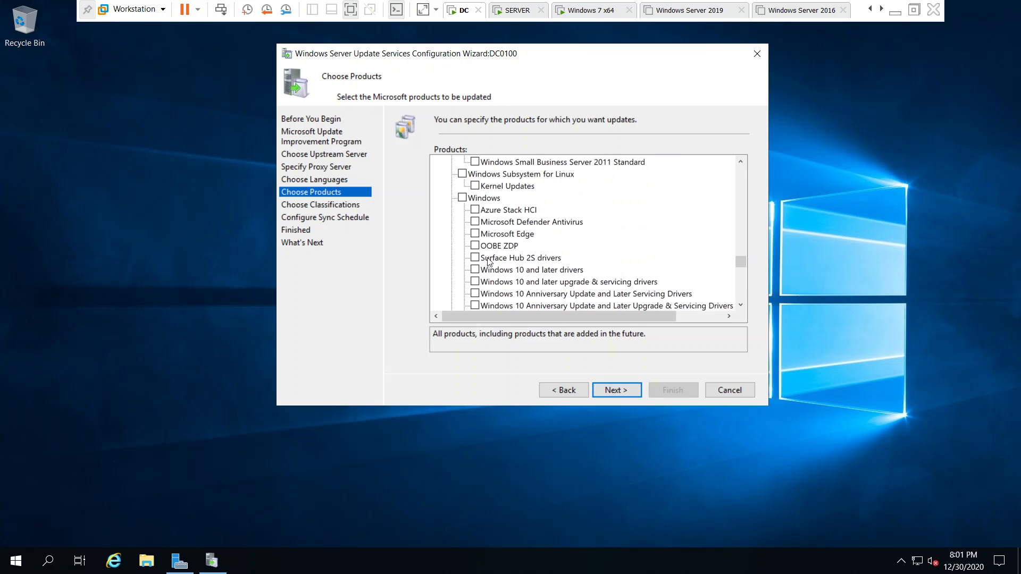
drag(739, 306, 740, 307)
click(475, 198)
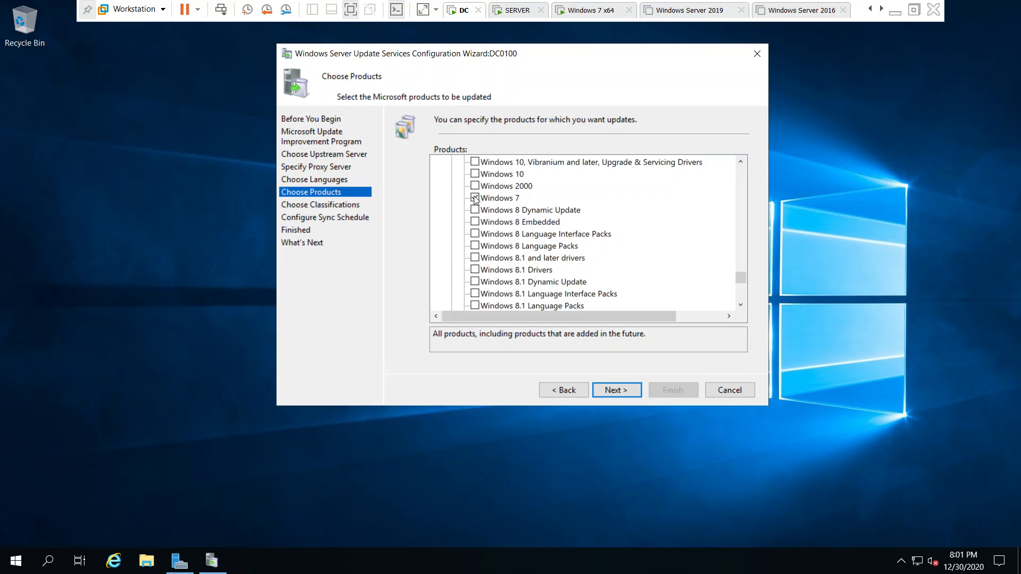
drag(741, 305, 741, 304)
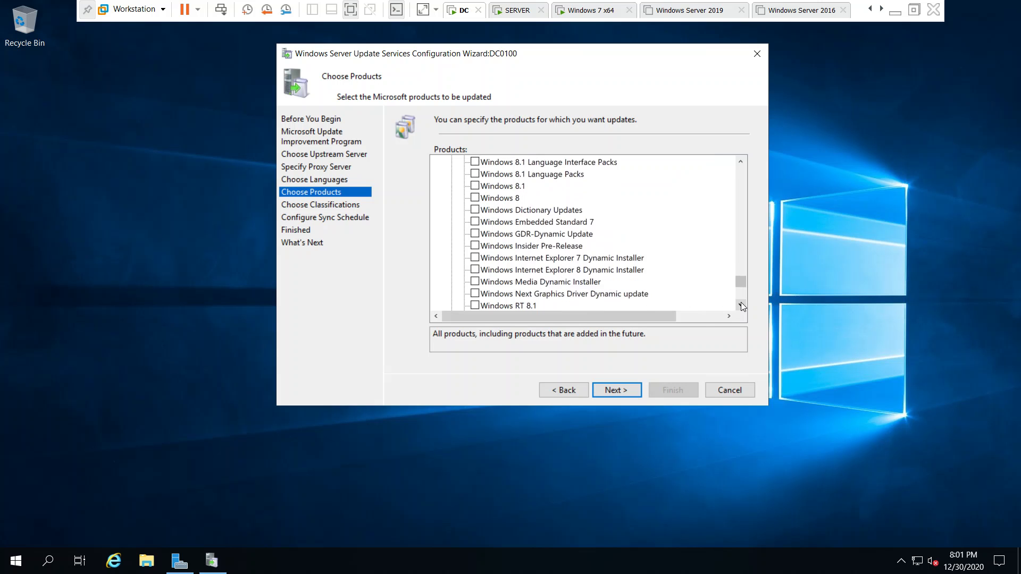
- Switch to the SERVER virtual machine, check its Windows edition and version in the system information, and return to the DC machine
click(517, 10)
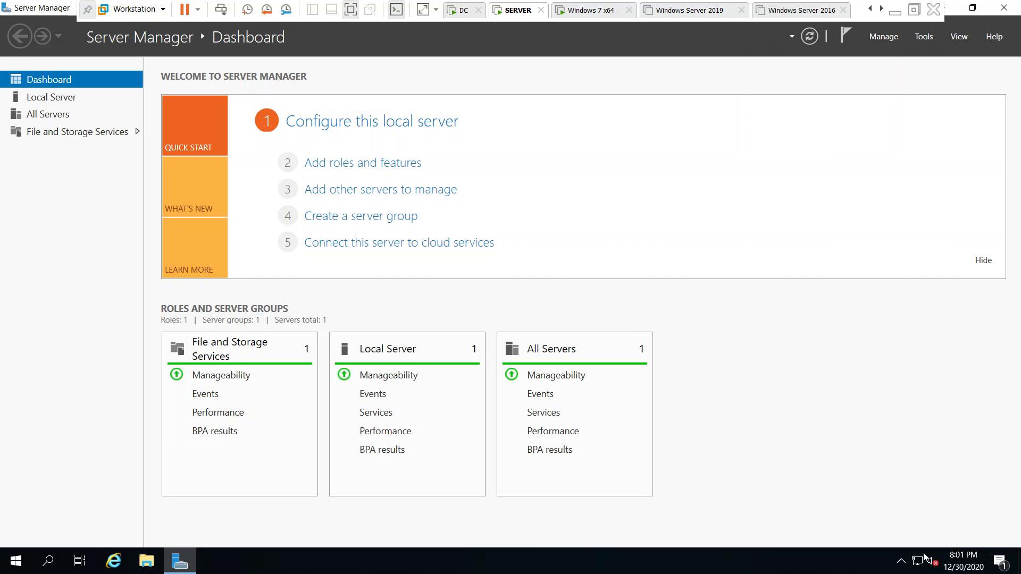
click(972, 9)
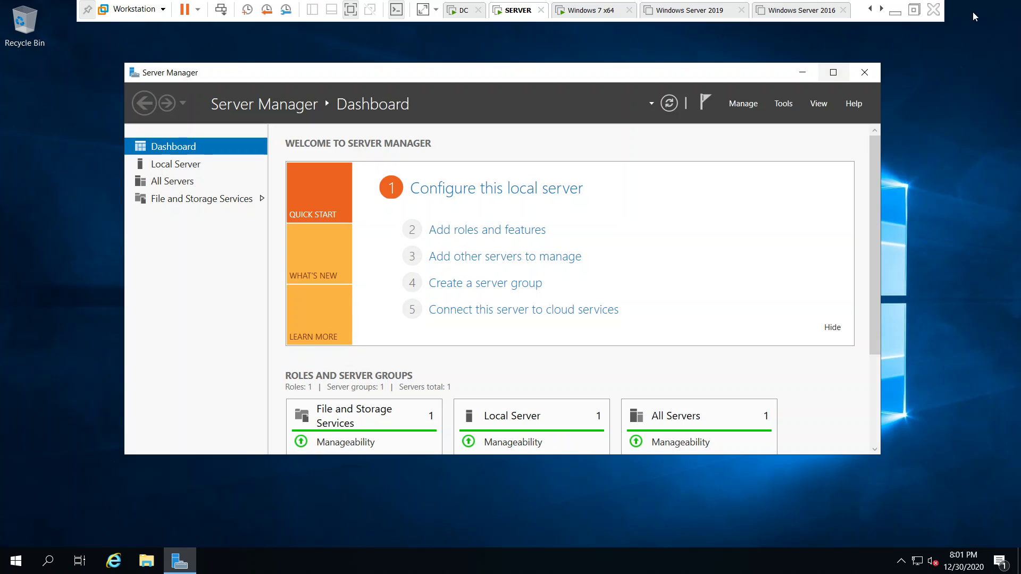
click(814, 80)
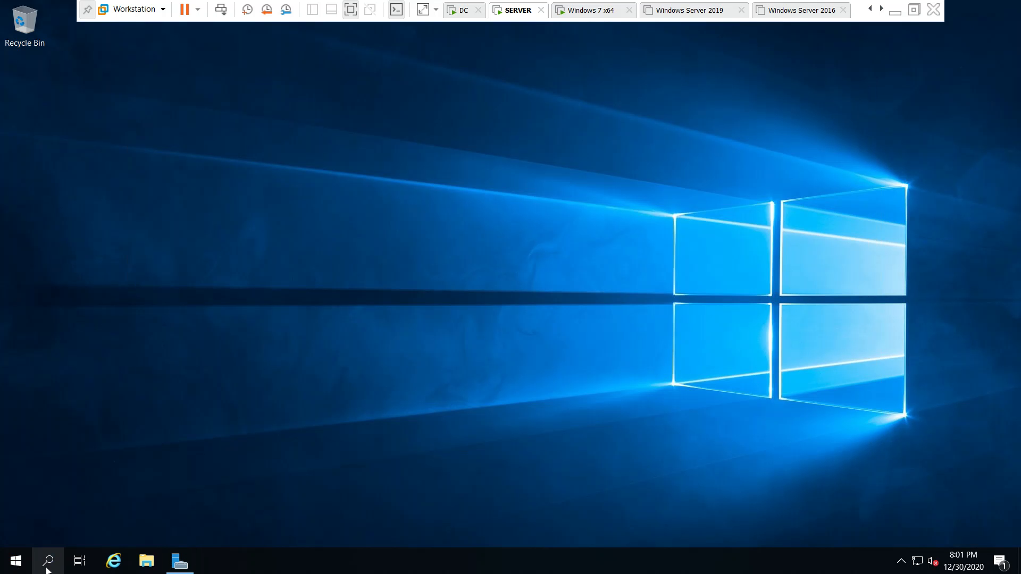
click(15, 567)
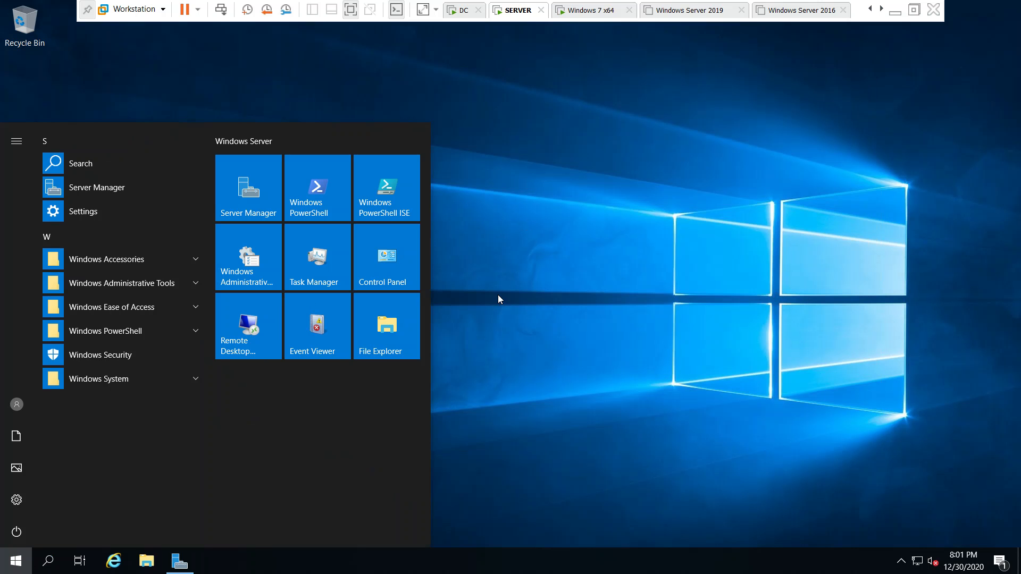
click(631, 358)
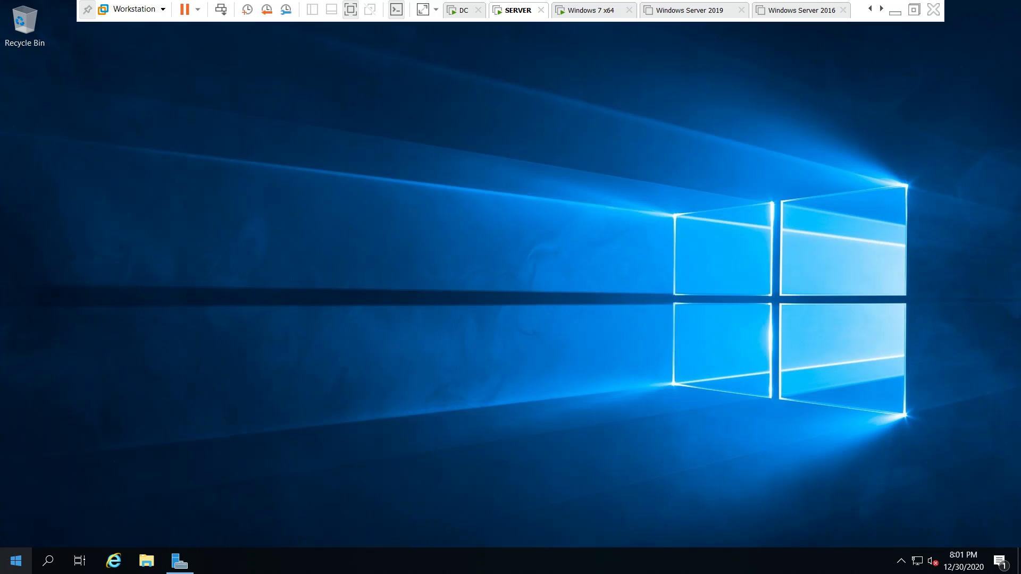
right_click(14, 566)
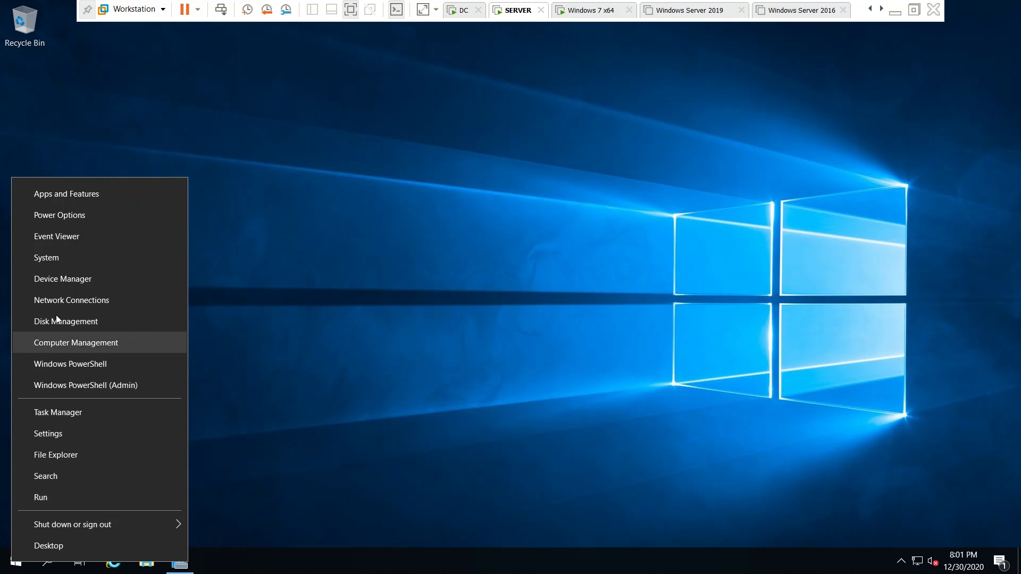
click(65, 253)
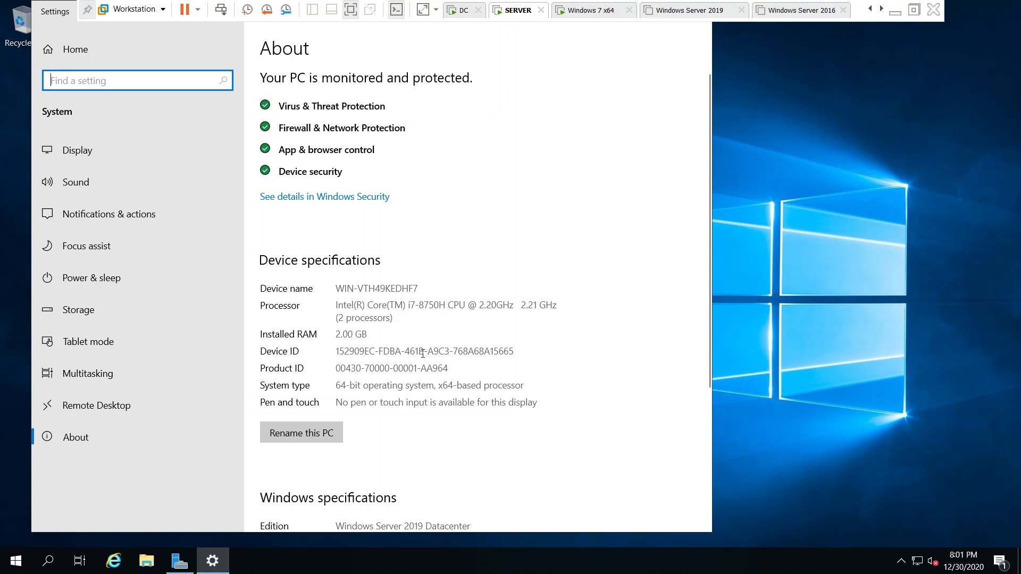
scroll(404, 448, down, 4)
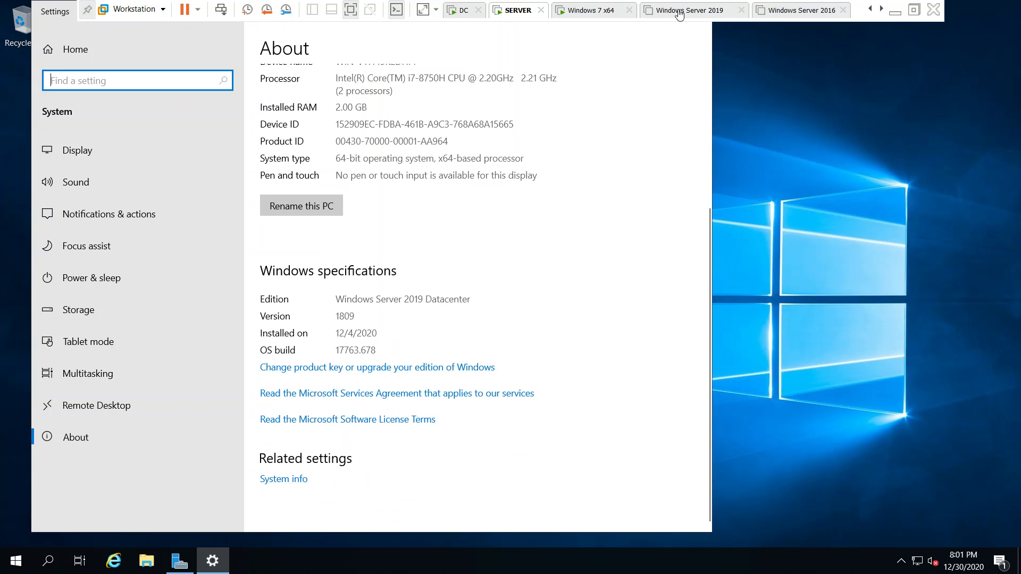
click(460, 12)
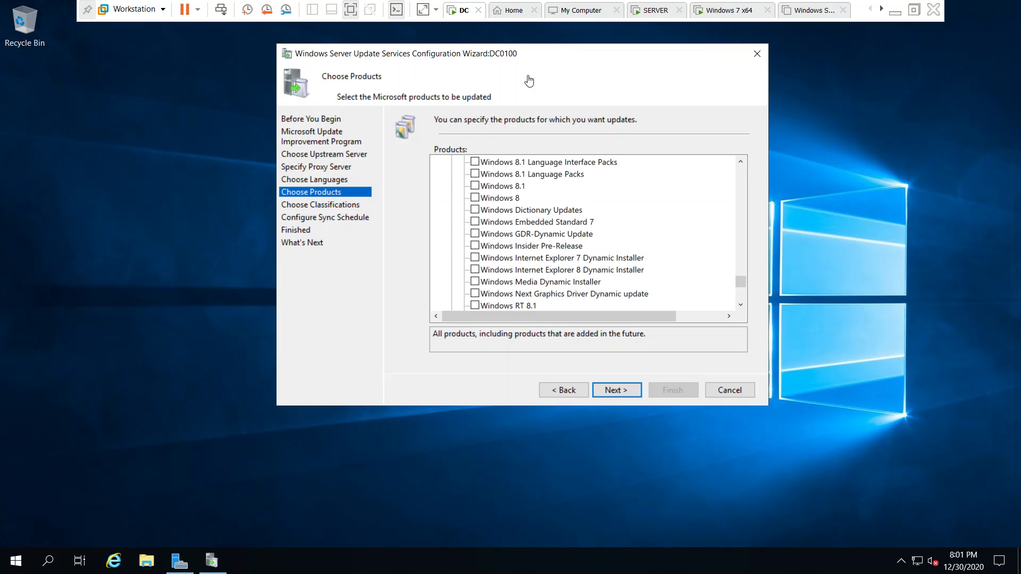
- Select Windows Server 2019, its "and later" Servicing Drivers and Upgrade & Servicing Drivers entries, and Windows Server Drivers as products
click(741, 304)
click(741, 304)
click(741, 304)
click(741, 304)
double_click(741, 304)
click(741, 304)
click(741, 305)
double_click(741, 304)
click(741, 304)
double_click(740, 304)
click(741, 305)
click(741, 305)
click(741, 305)
click(741, 305)
click(741, 304)
click(741, 304)
click(741, 304)
click(740, 304)
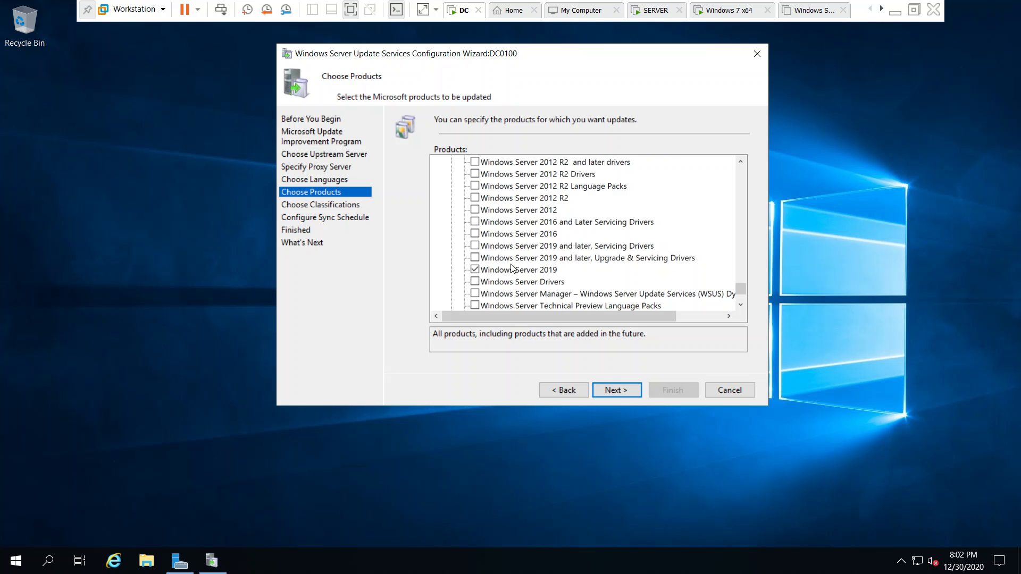
click(475, 246)
click(473, 259)
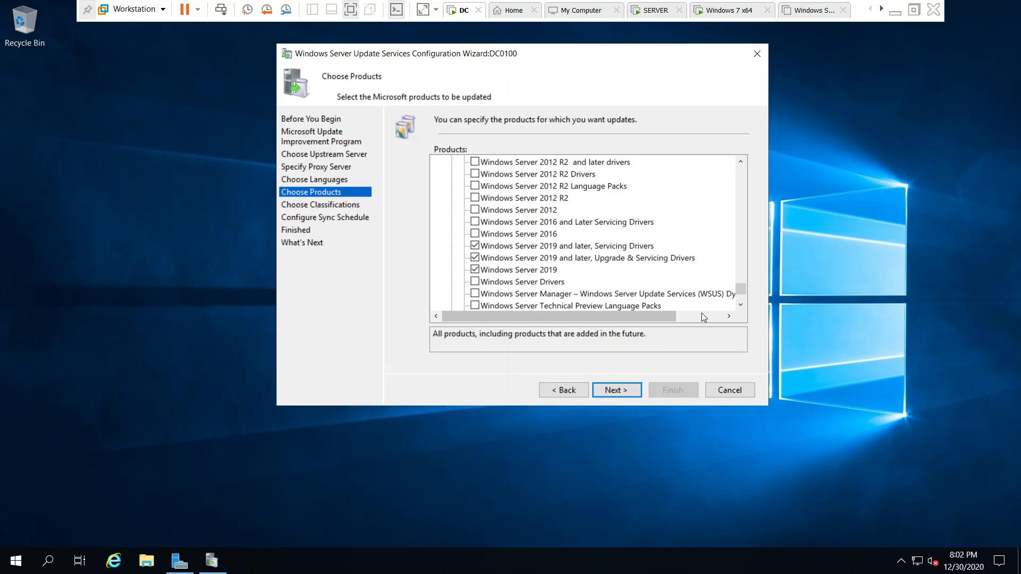
click(740, 305)
click(741, 306)
click(741, 306)
click(740, 305)
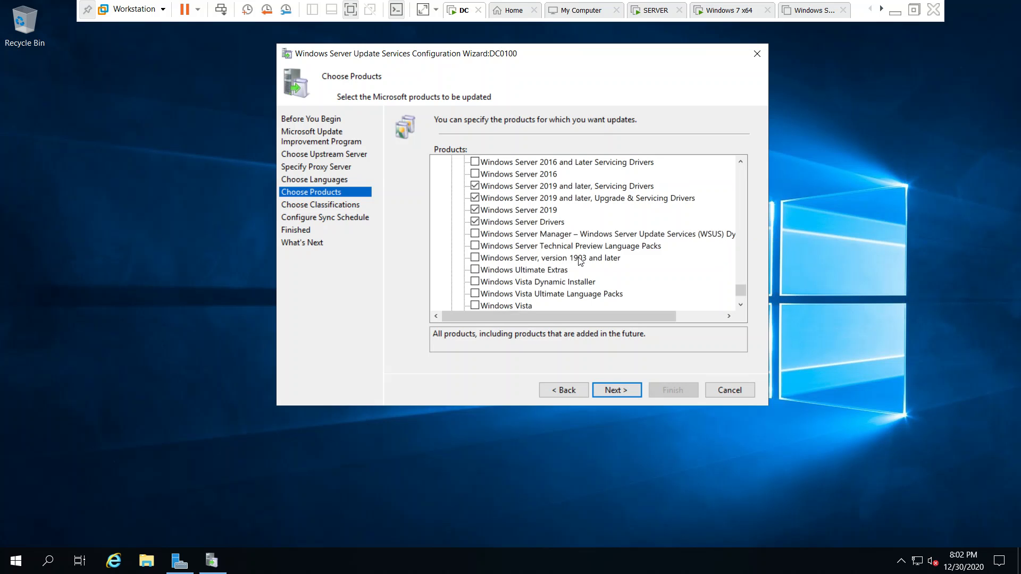
- Add the Windows Server Manager – Windows Server Update Services (WSUS) and Windows Server, version 1903 and later products, and continue to the classifications
click(474, 235)
click(475, 259)
drag(742, 290, 742, 301)
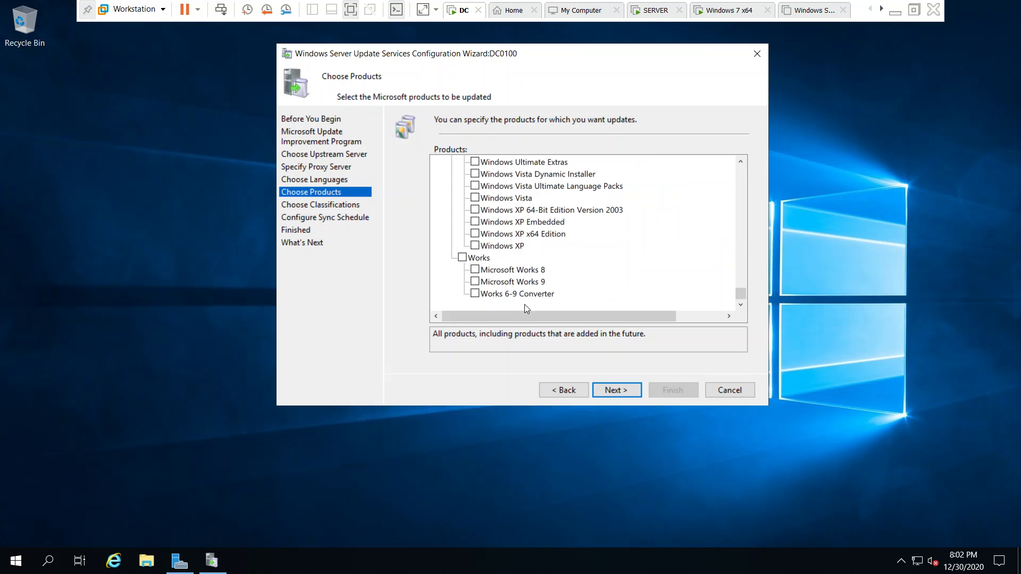
click(613, 391)
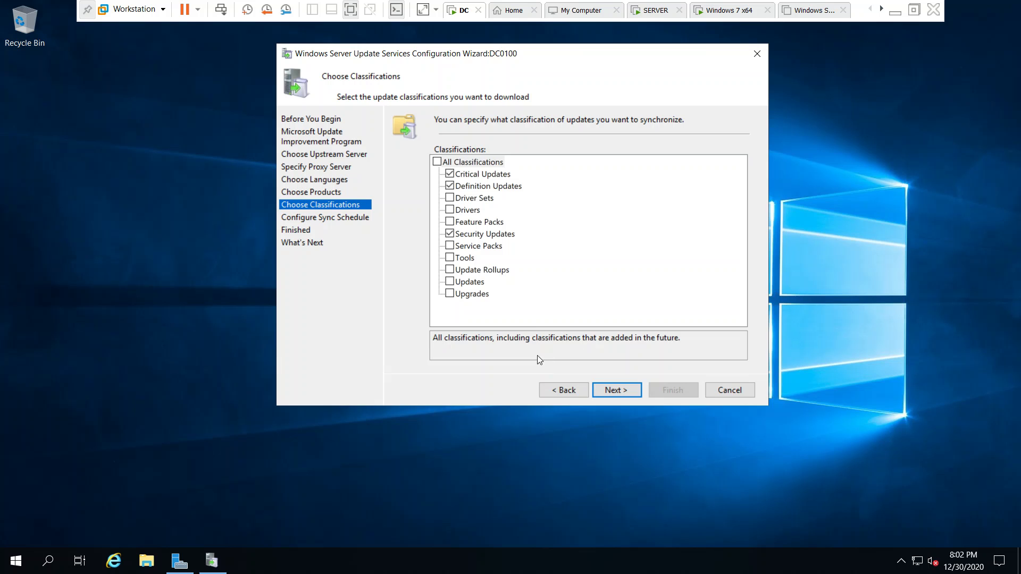
- Select all update classifications, keep manual synchronization as the sync schedule, and continue to the final configuration stage
click(437, 162)
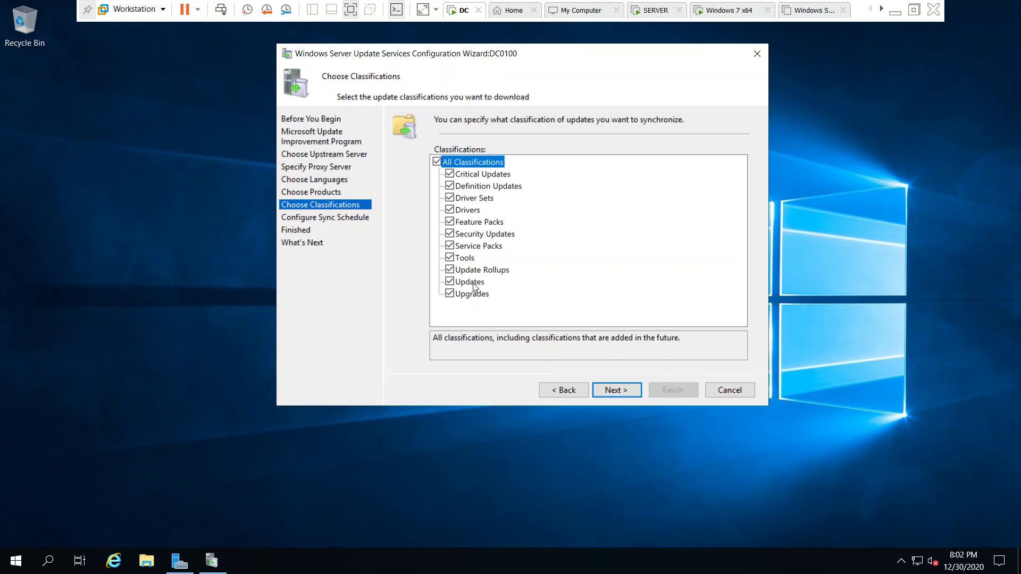
click(638, 393)
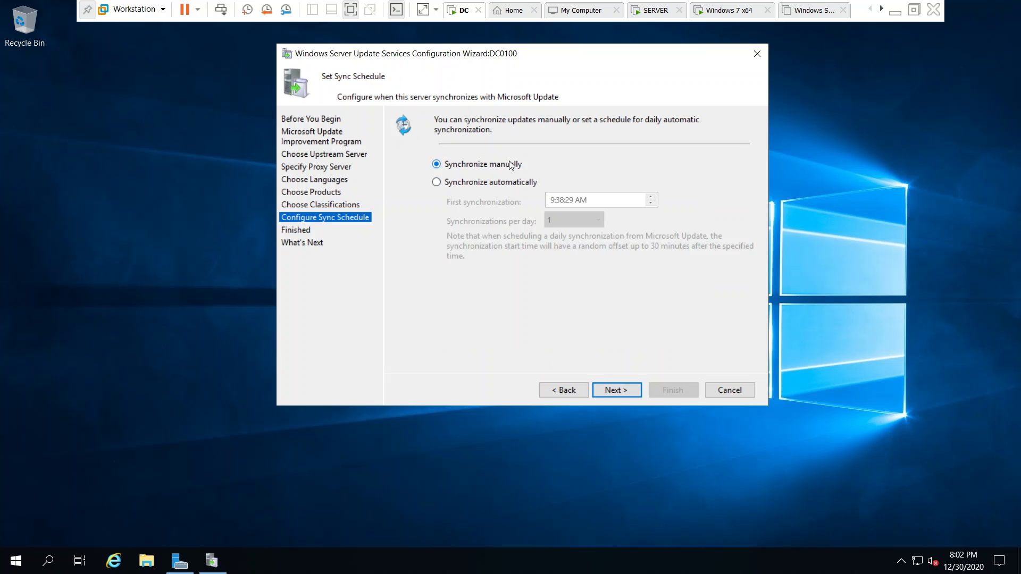
click(621, 396)
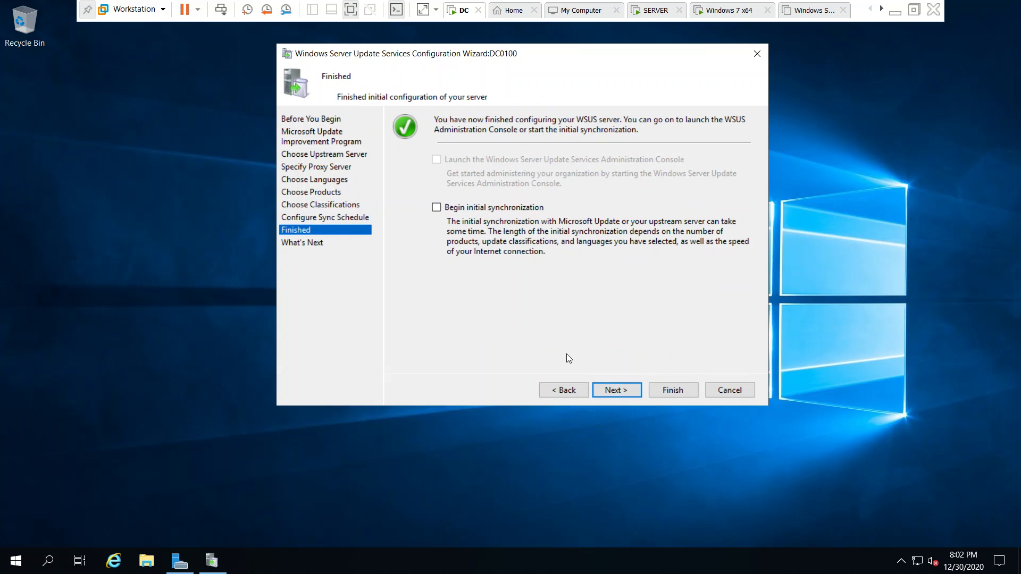
- Enable the initial synchronization and finish the WSUS Configuration Wizard
click(505, 207)
click(616, 387)
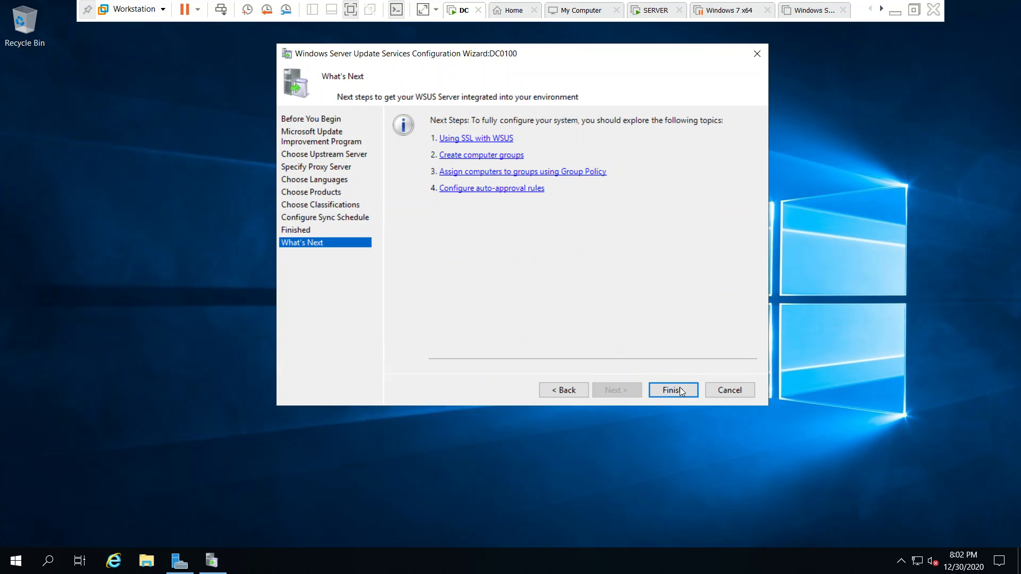
key(Return)
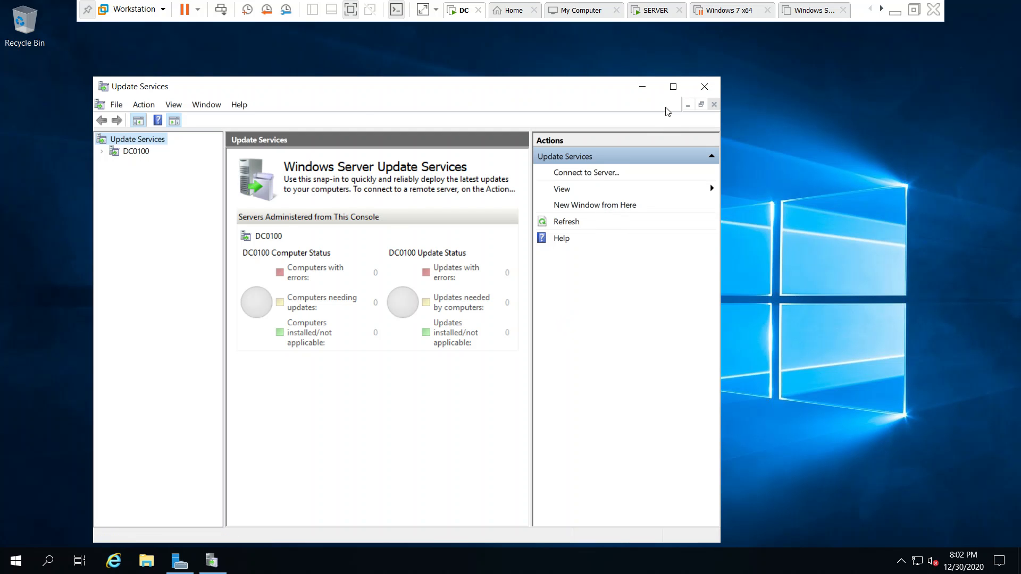
- Maximize the Update Services console, expand the DC0100 server, and check the status of its synchronizations
click(673, 88)
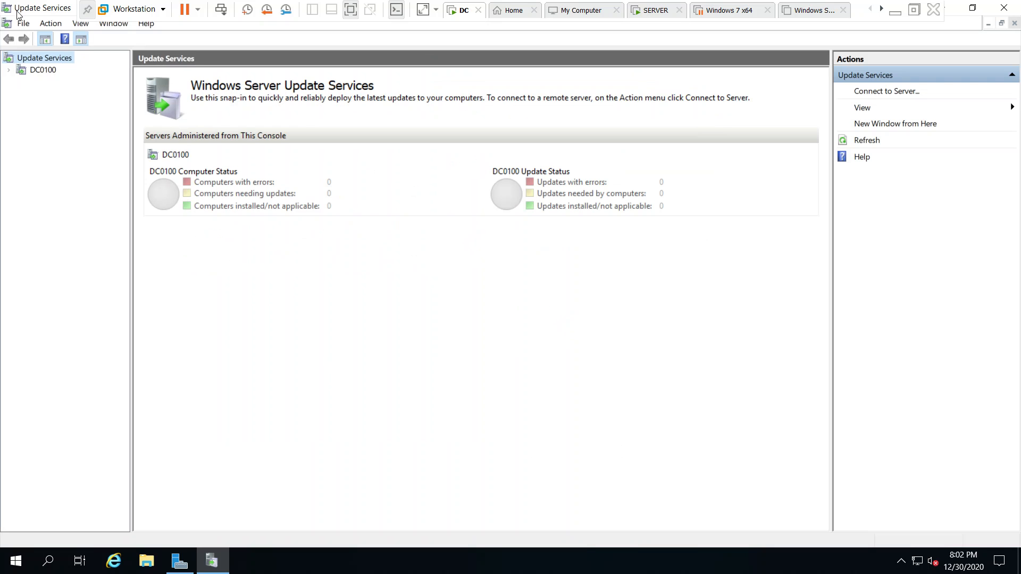
click(9, 70)
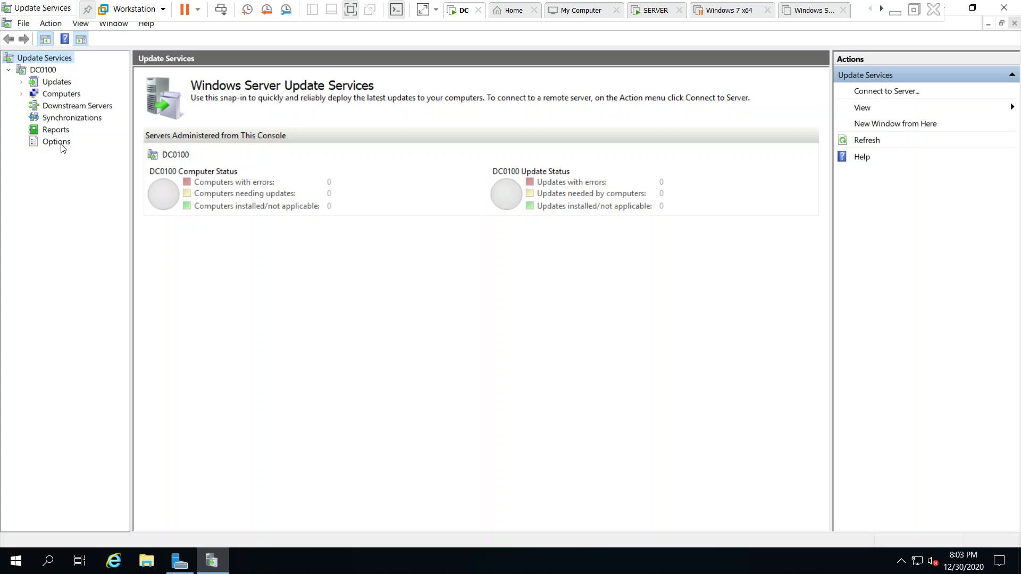
click(73, 118)
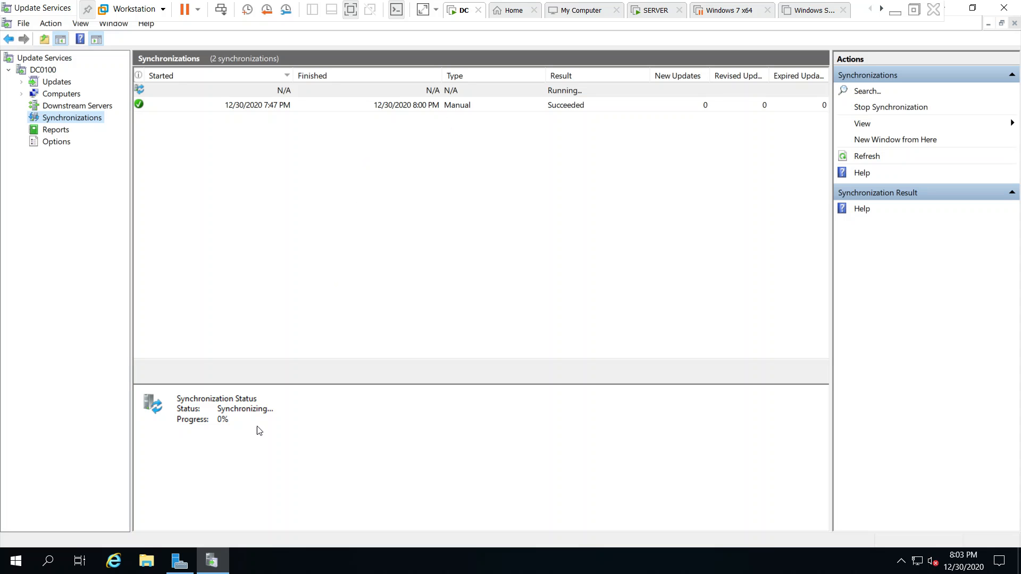
click(541, 77)
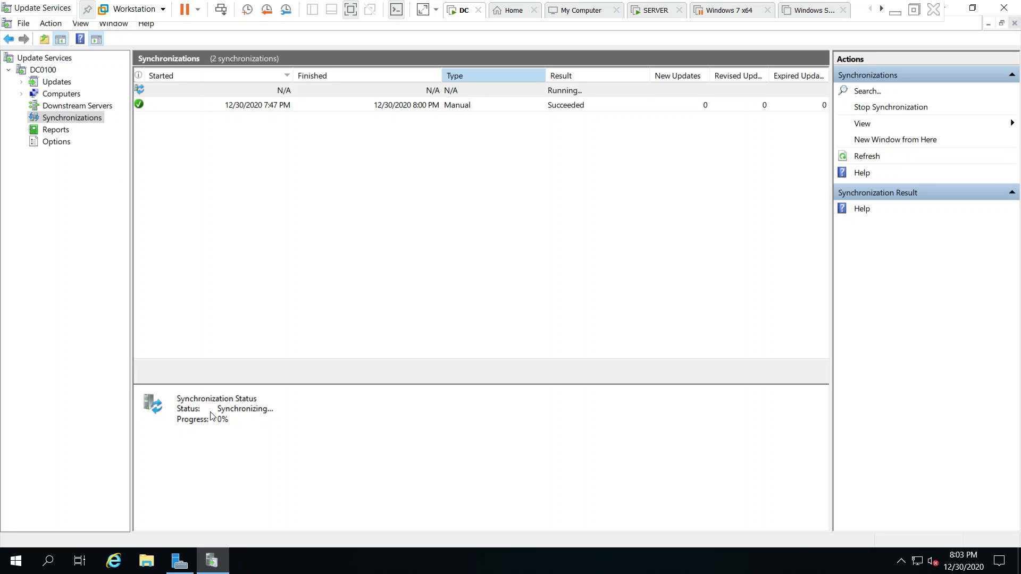
- Review the Updates overview of DC0100 and its All, Critical, Security and WSUS Updates views
click(55, 84)
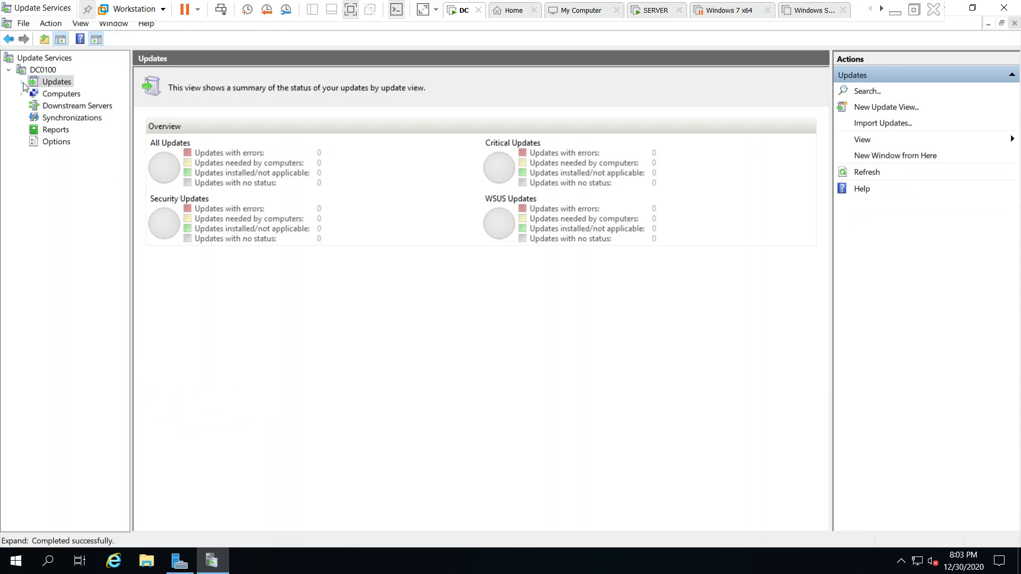
click(73, 95)
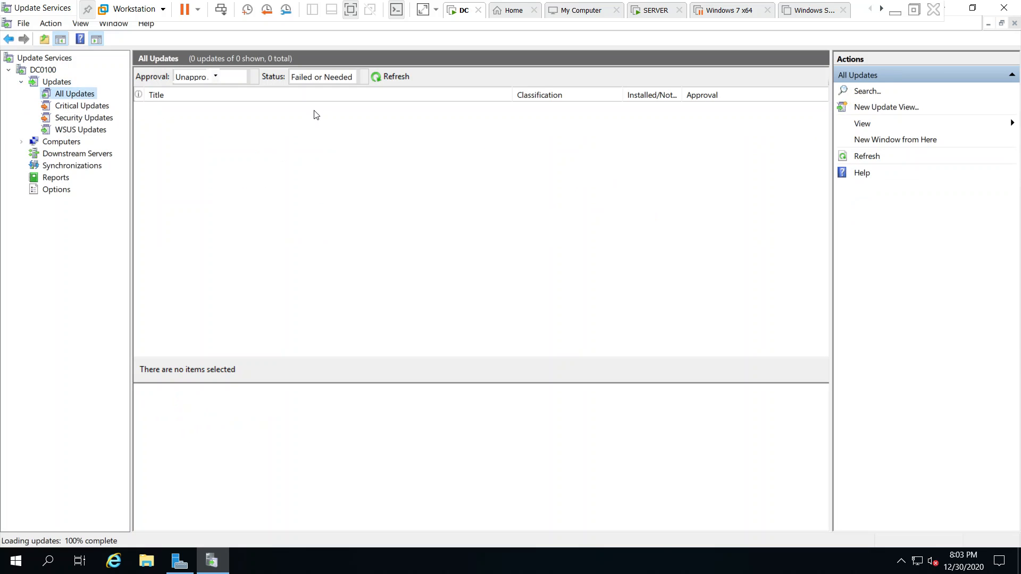
click(71, 106)
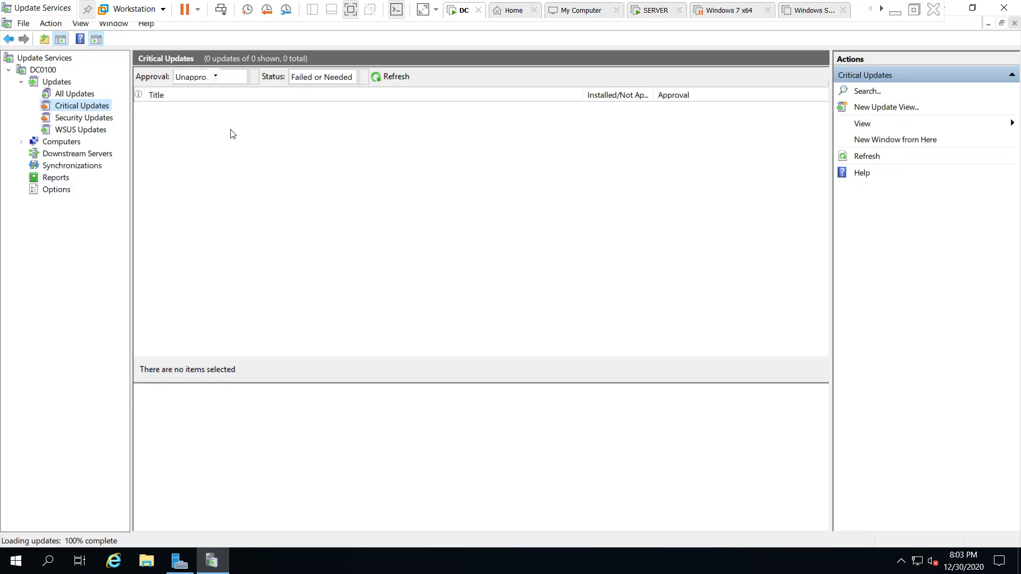
click(90, 117)
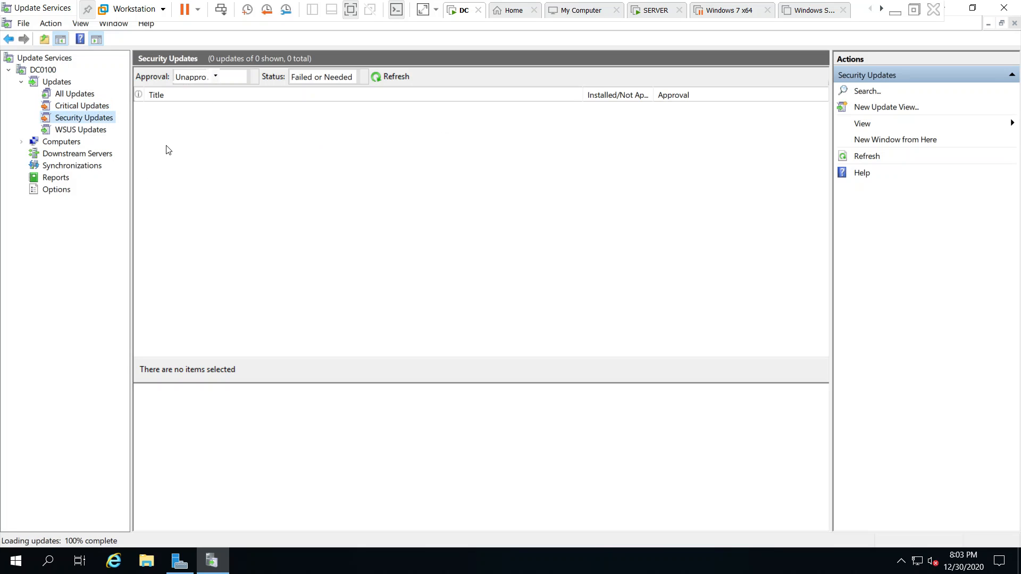
click(73, 132)
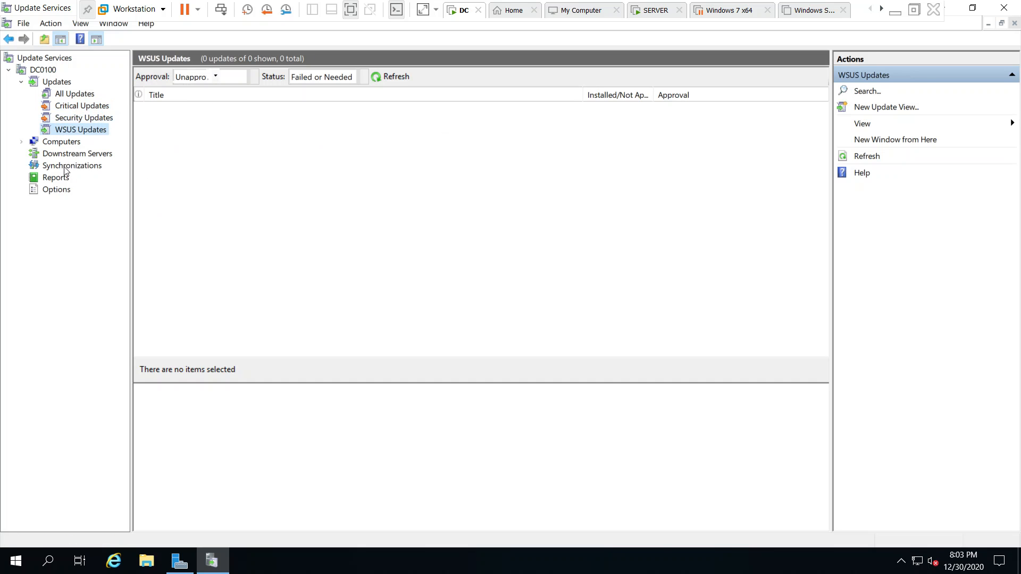
- Look through the All Computers, Downstream Servers, Synchronizations and Reports views of DC0100
click(75, 154)
click(69, 141)
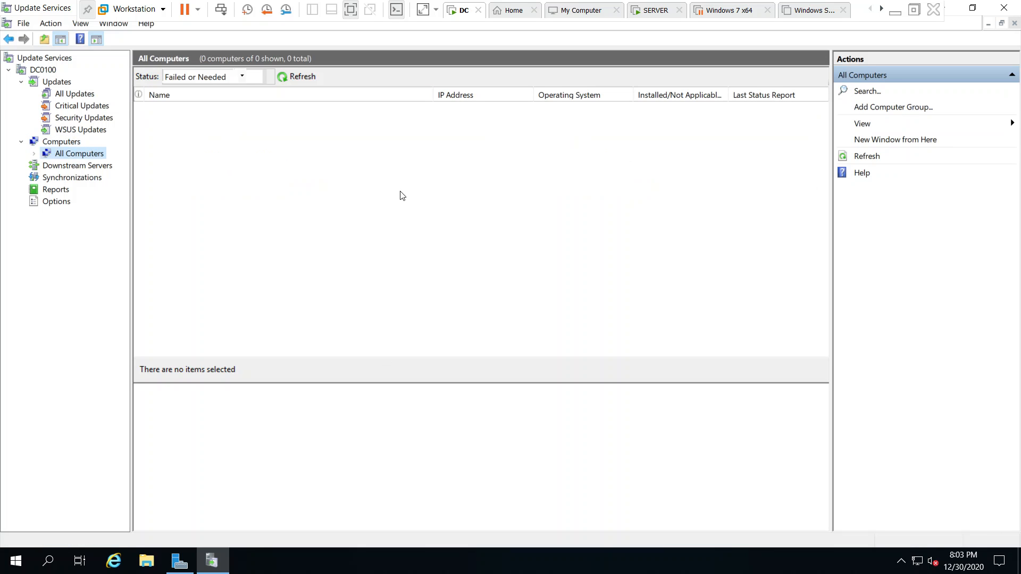
click(86, 166)
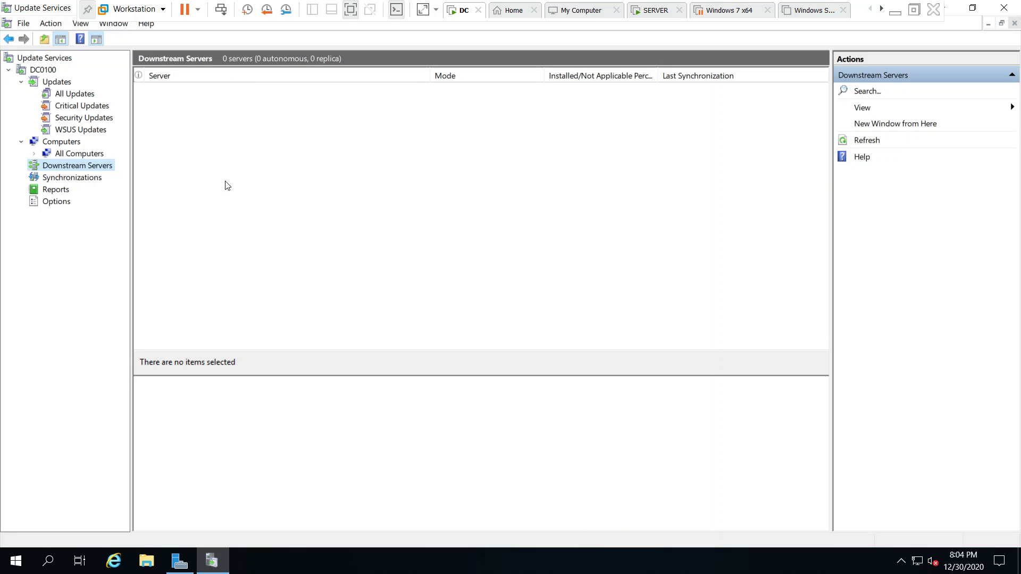
click(80, 177)
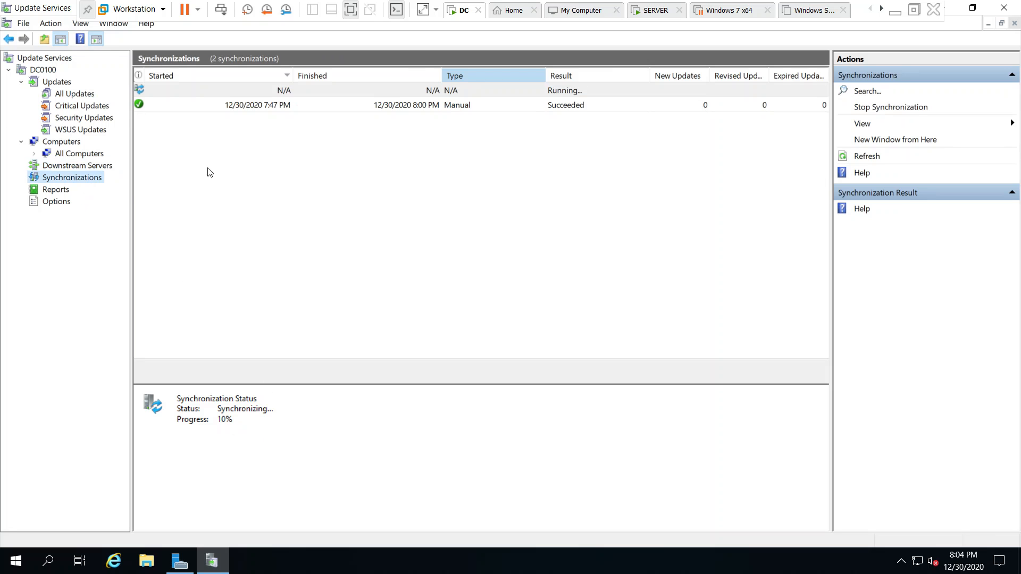
click(56, 190)
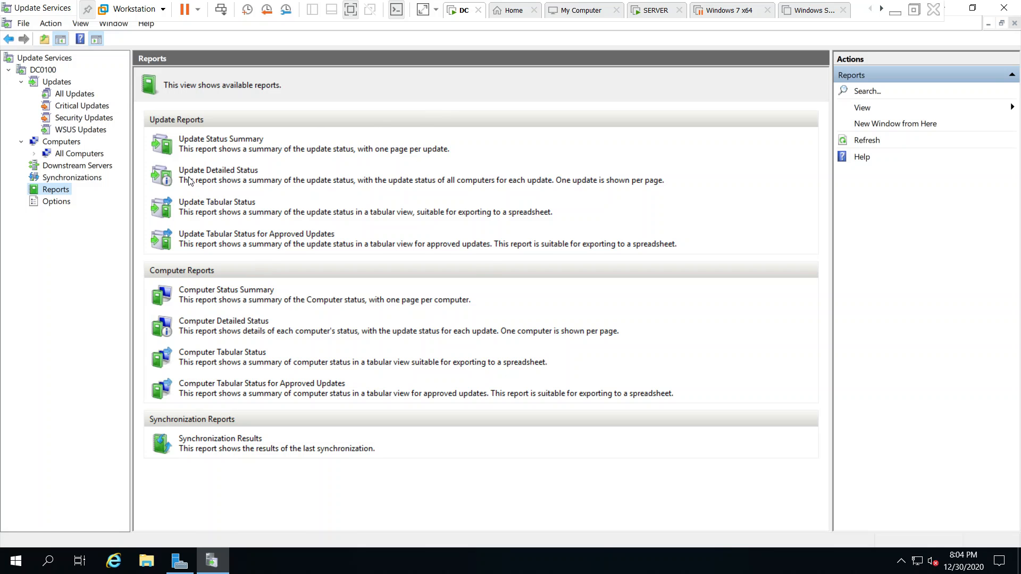
- Show the DC0100 server options, view the WSUS Server Configuration Wizard's opening page, and cancel the wizard
click(55, 202)
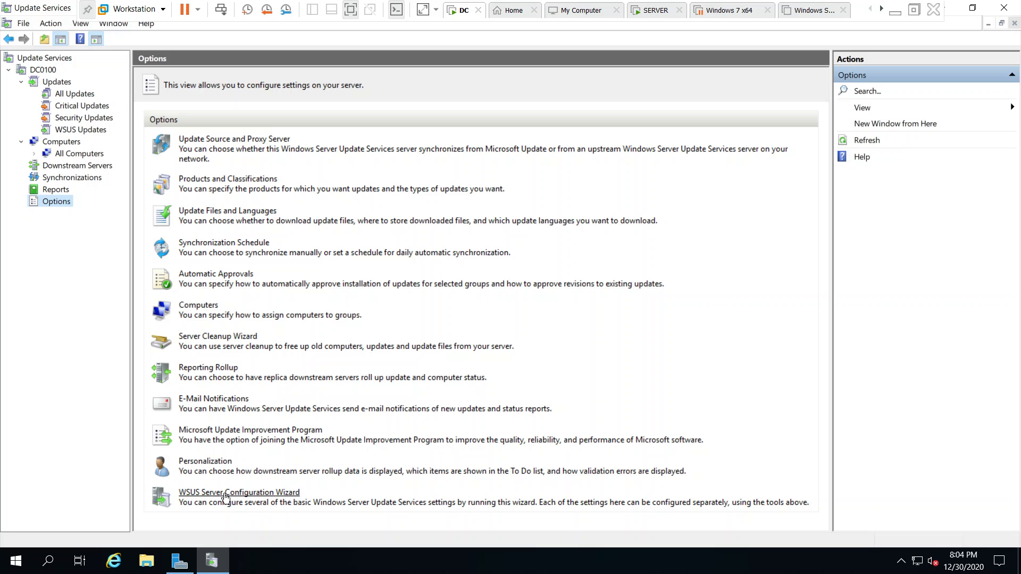
click(256, 498)
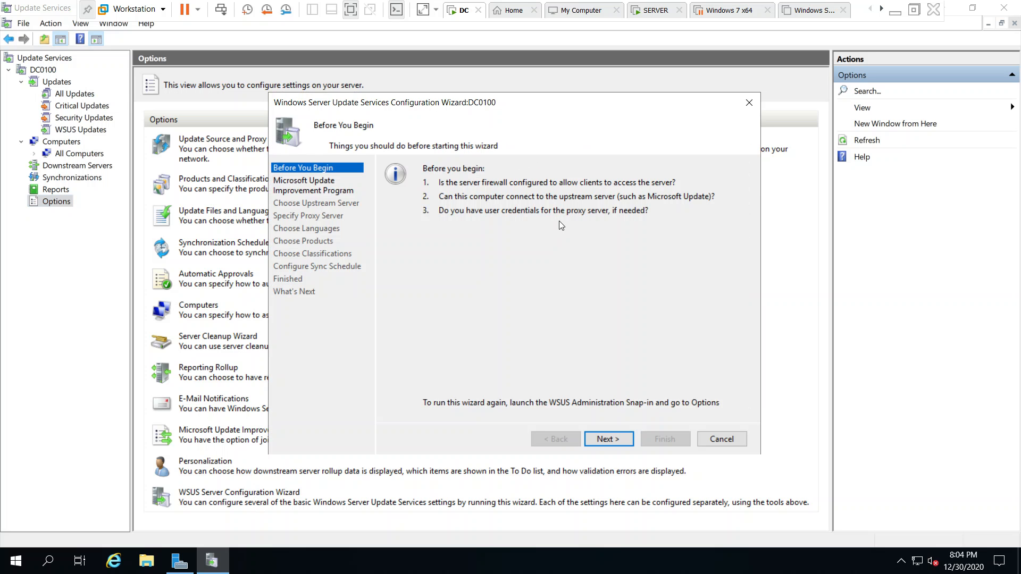
click(722, 439)
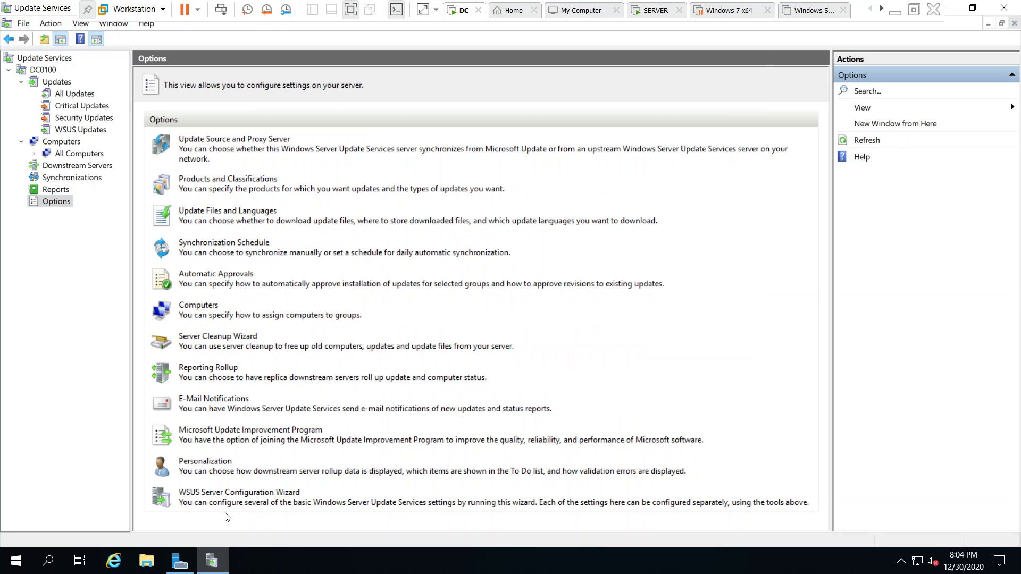
- View the Microsoft Update Improvement Program and Personalization options, closing each without changes
click(198, 432)
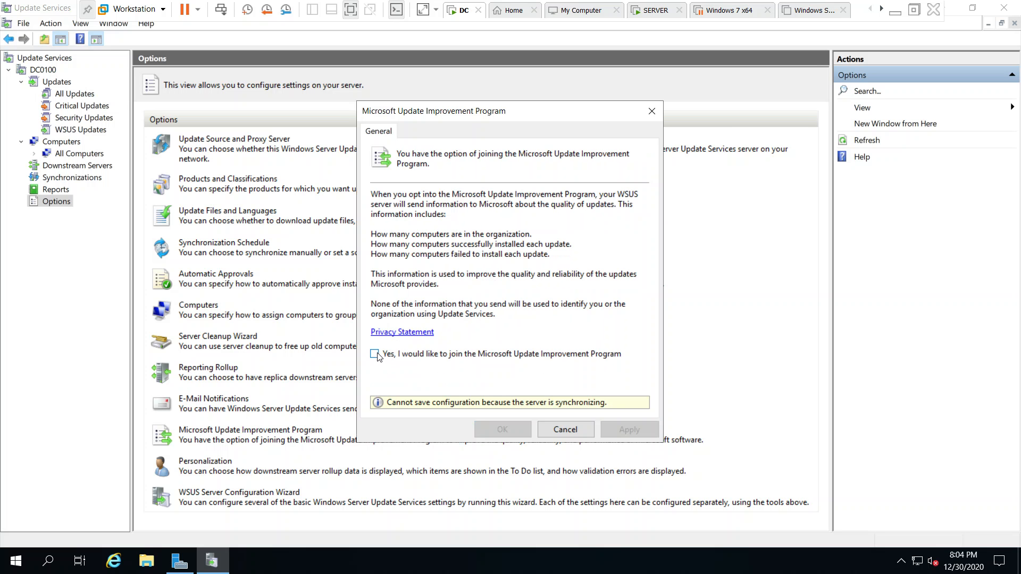
click(565, 430)
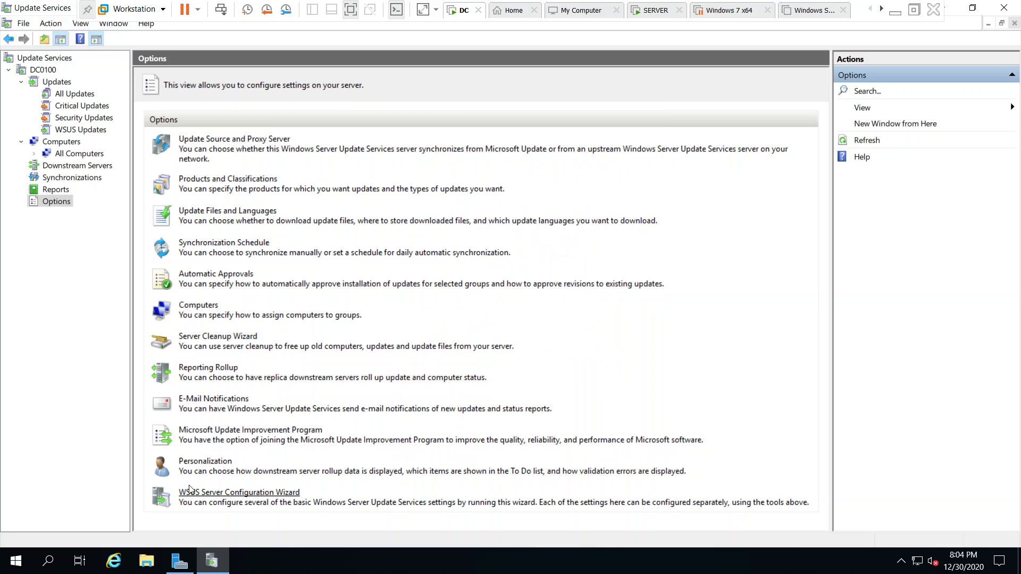
click(202, 463)
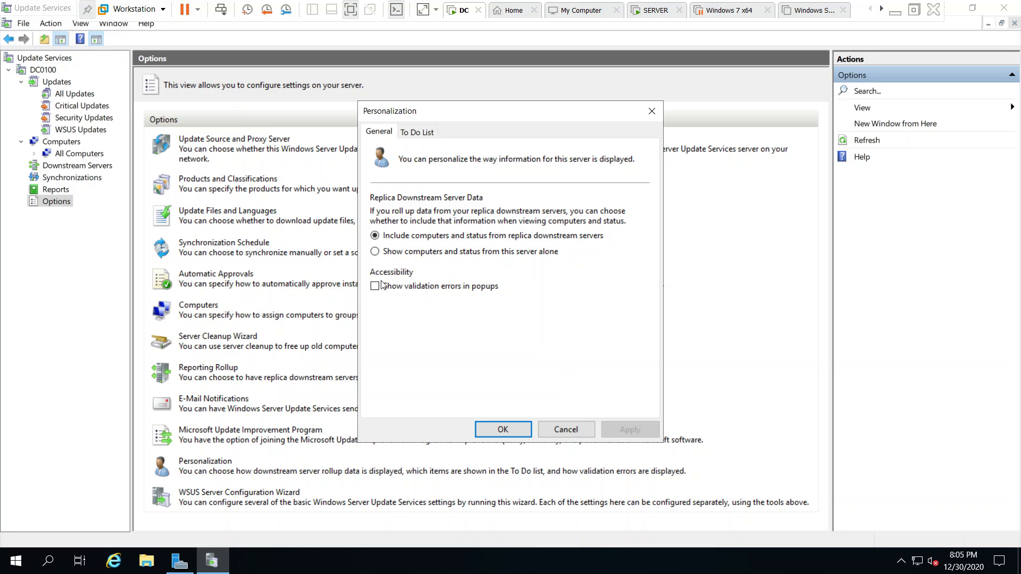
click(560, 432)
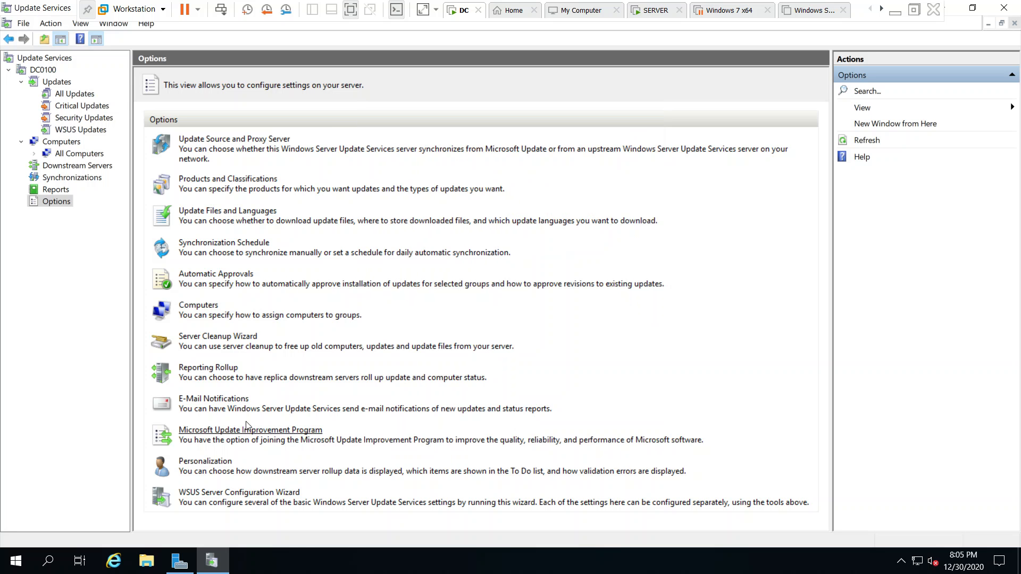
- View the E-Mail Notifications settings and the Server Cleanup Wizard's cleanup choices, cancelling both
click(220, 399)
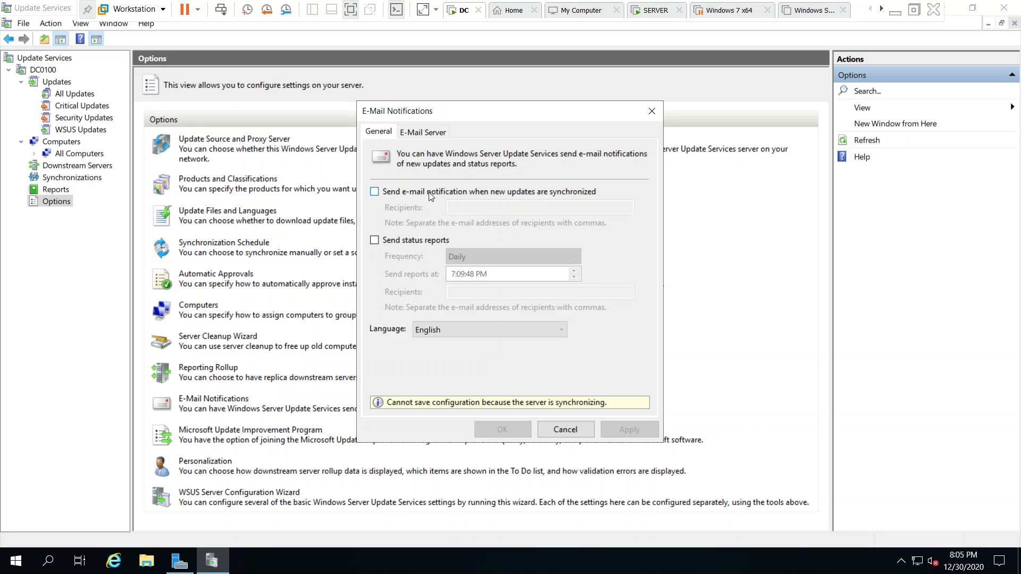
click(566, 430)
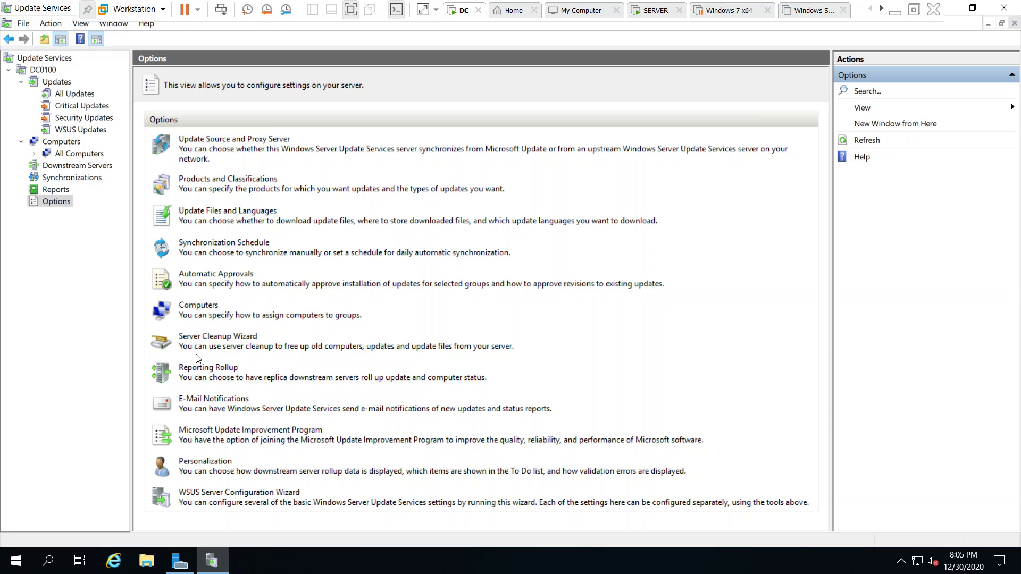
click(208, 340)
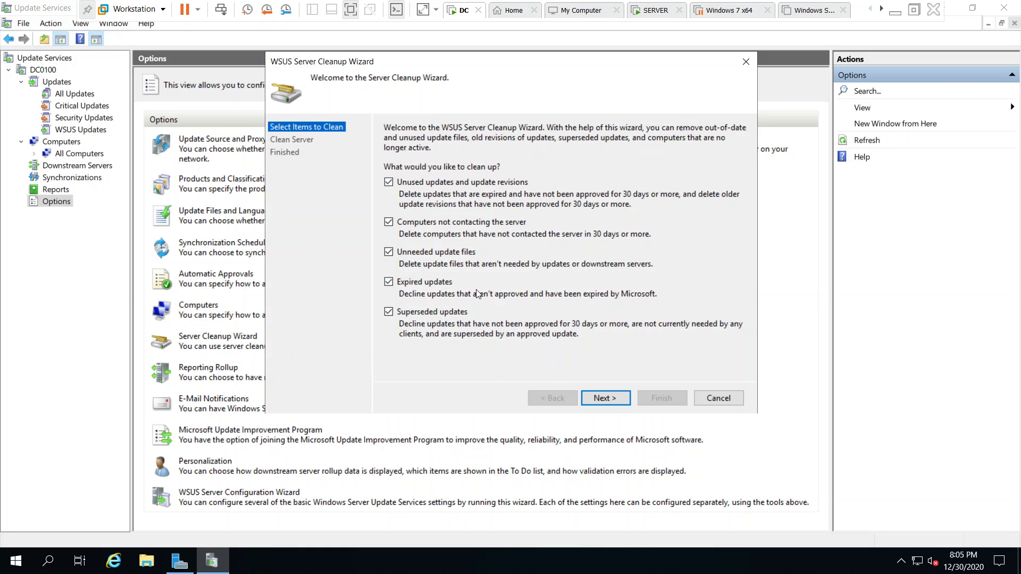
click(727, 403)
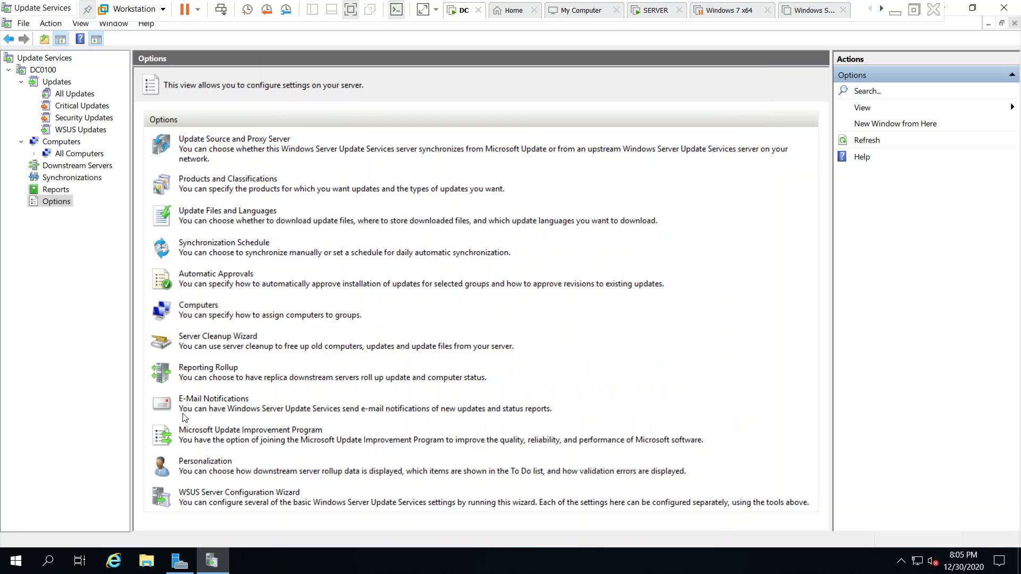
- View the Automatic Approvals update rules and the Synchronization Schedule settings, cancelling both
click(210, 274)
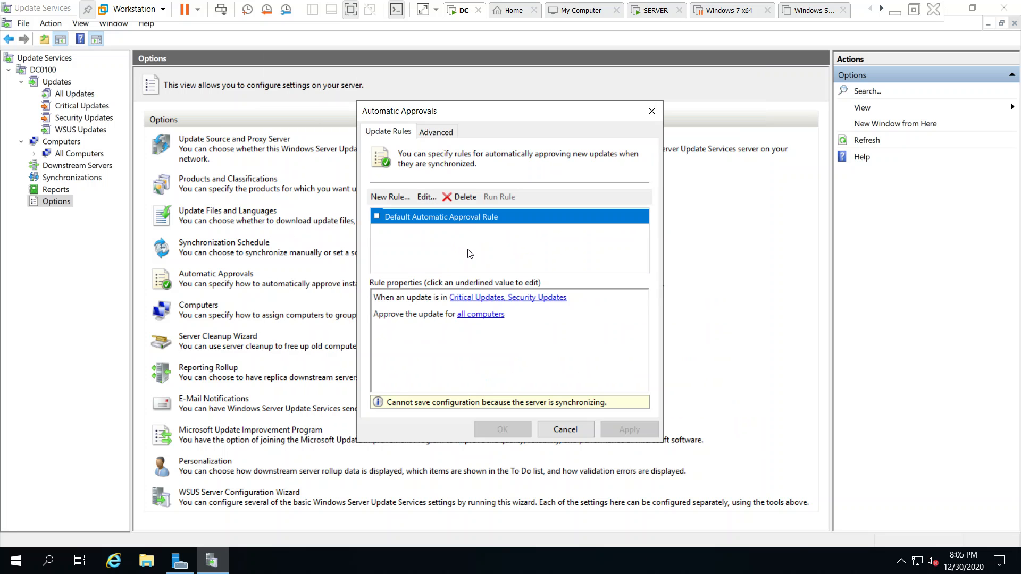
click(567, 429)
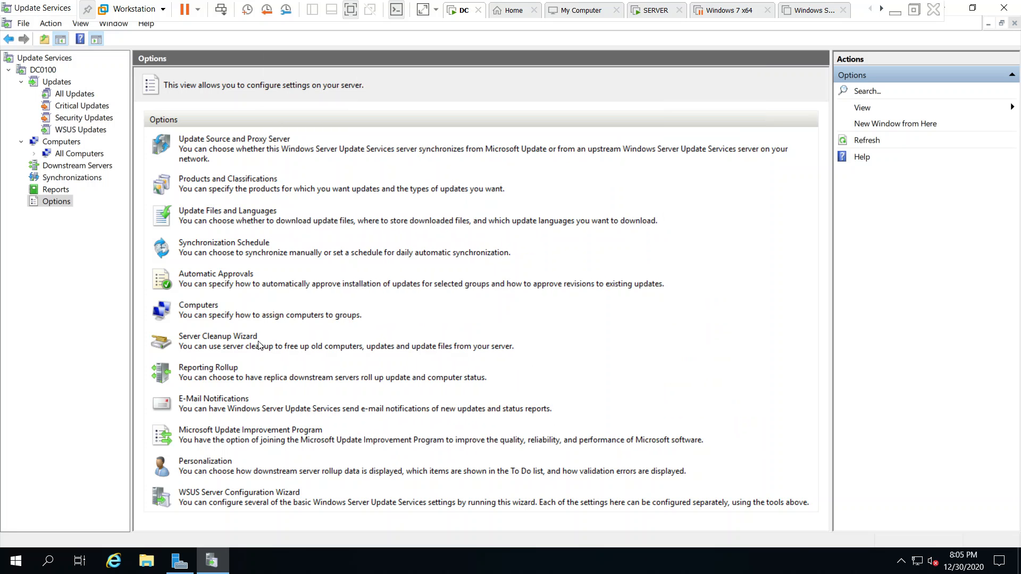
click(190, 245)
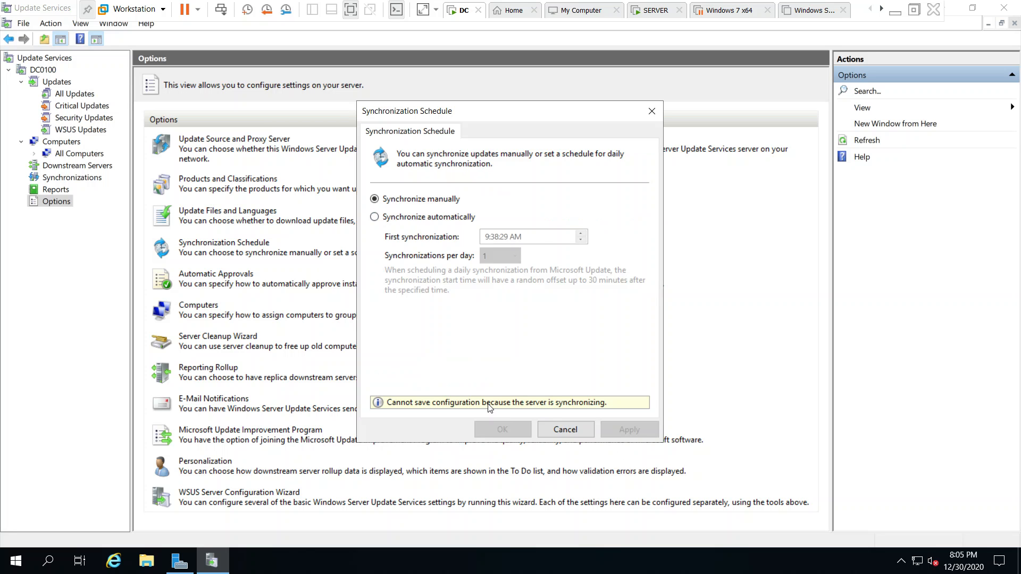
click(567, 430)
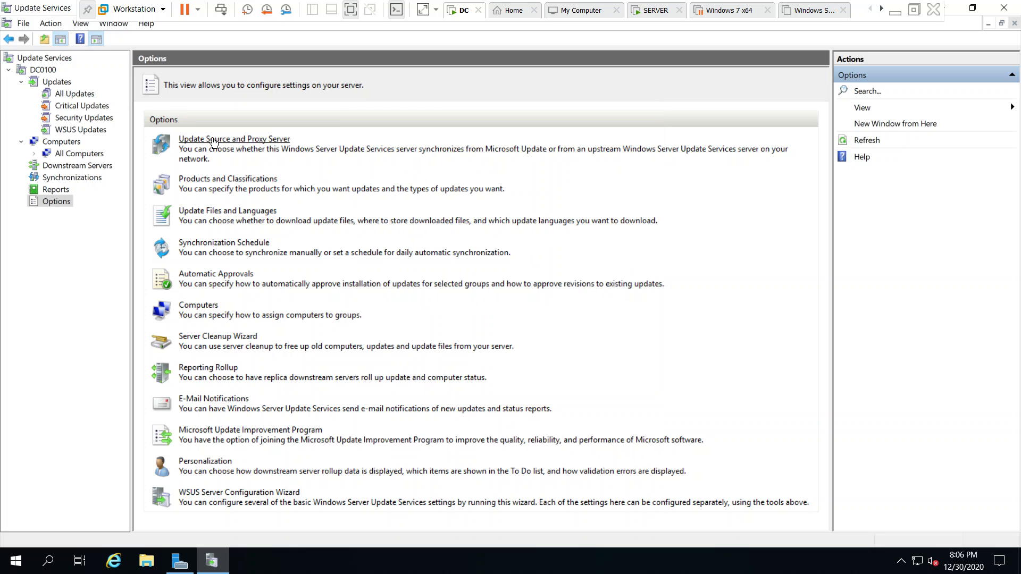
- View the Downstream Servers and Synchronizations pages for DC0100, and restore the Update Services console to a smaller window
click(52, 170)
click(58, 178)
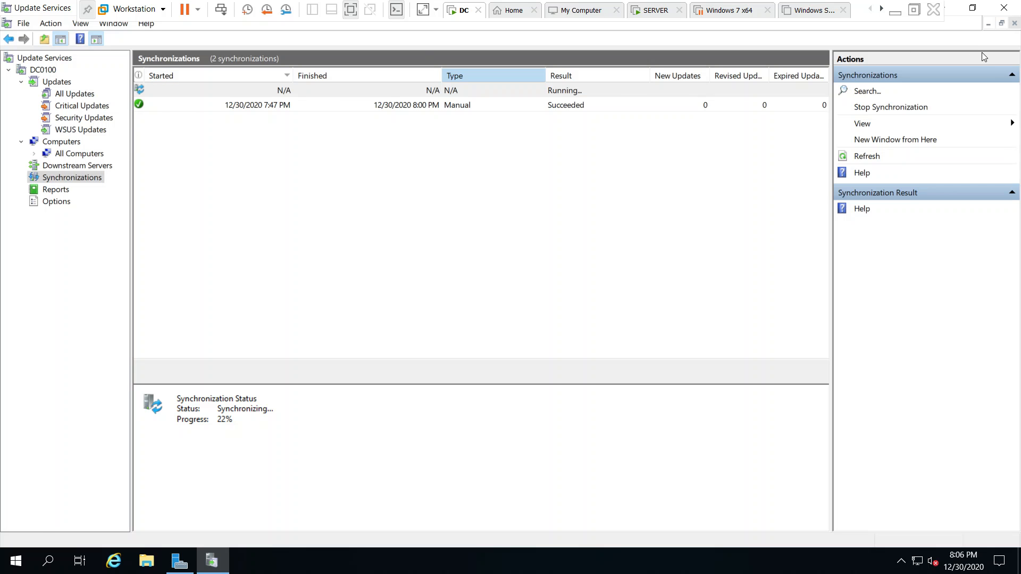
click(972, 8)
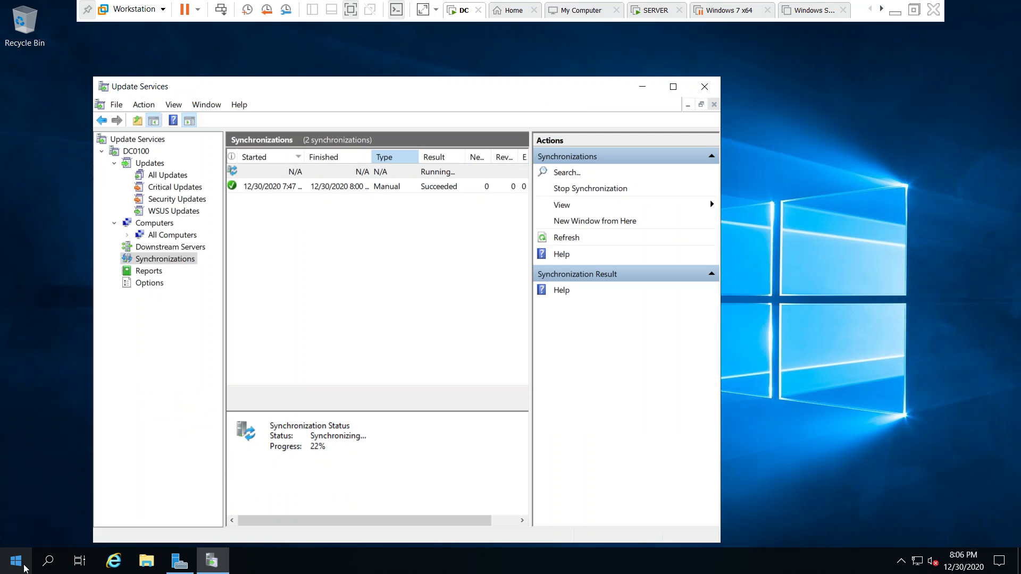
- Open Active Directory Users and Computers from Server Manager and refresh the list of computers in india.com's Computers container
click(175, 562)
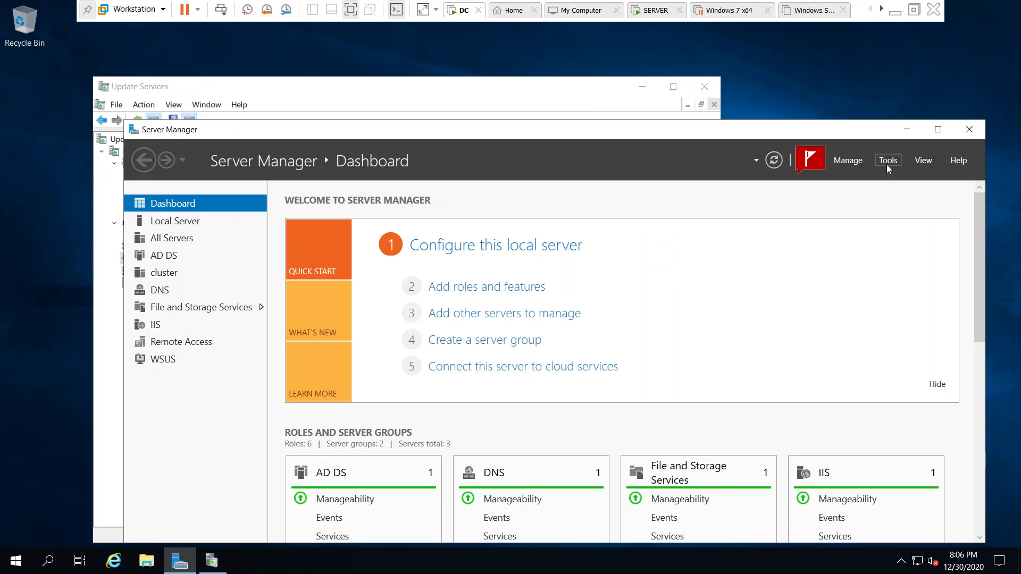
click(887, 161)
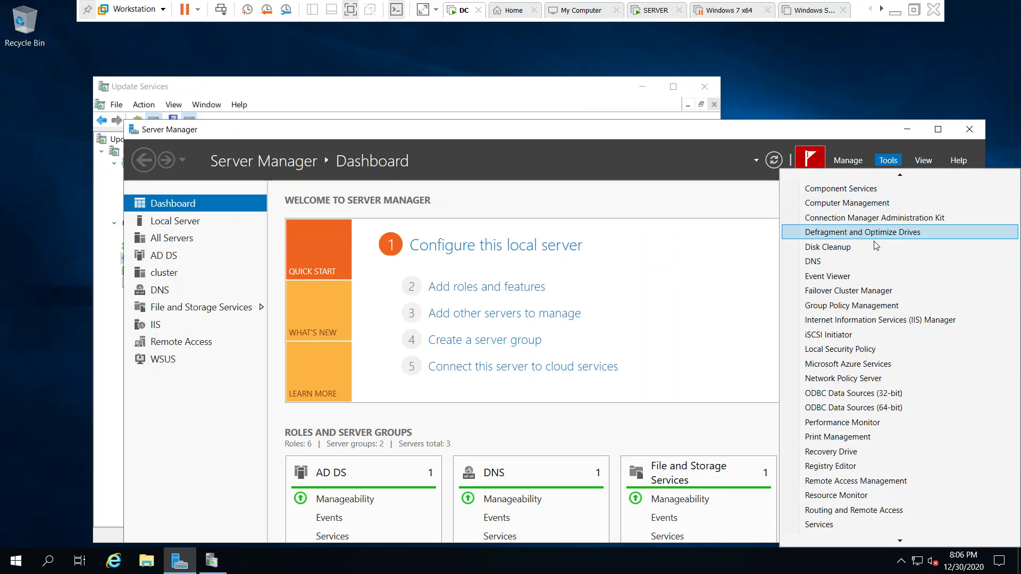
mouse_move(898, 179)
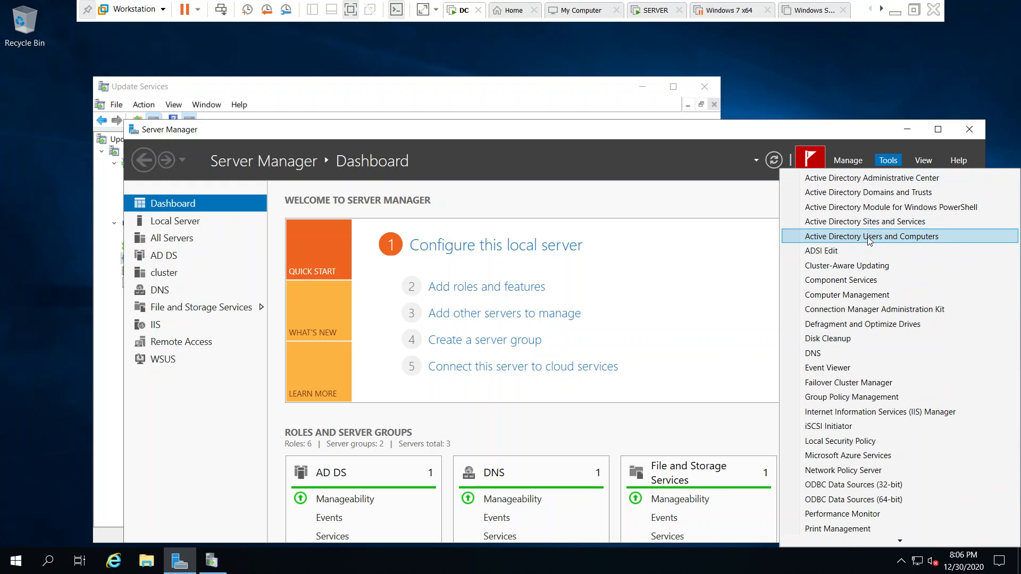
click(867, 237)
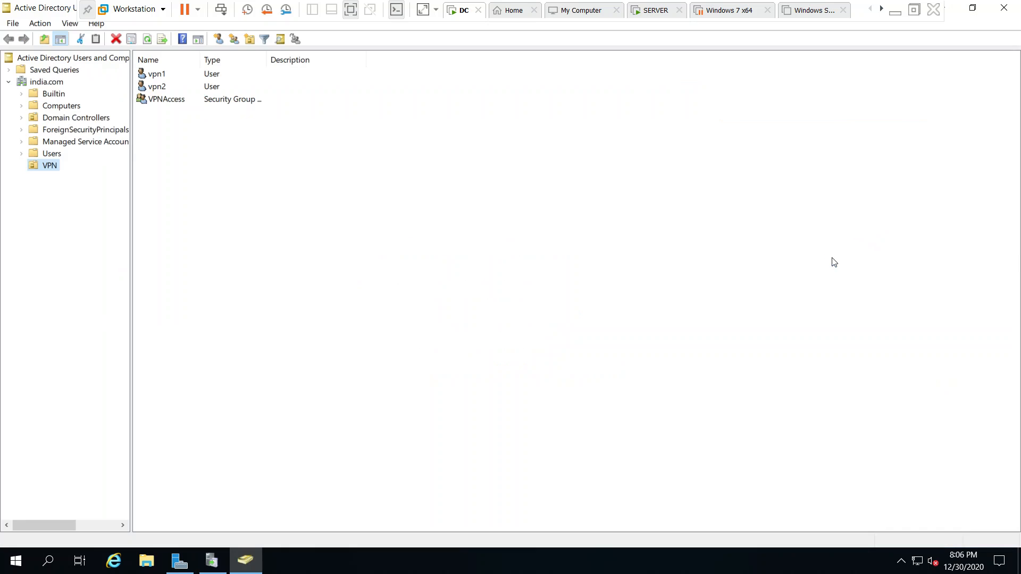
click(52, 107)
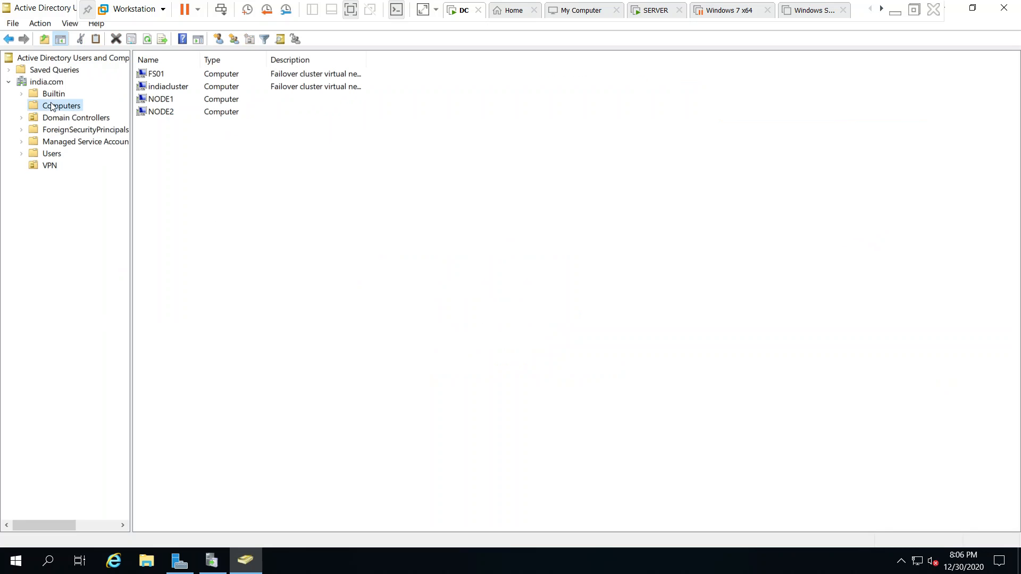
right_click(274, 228)
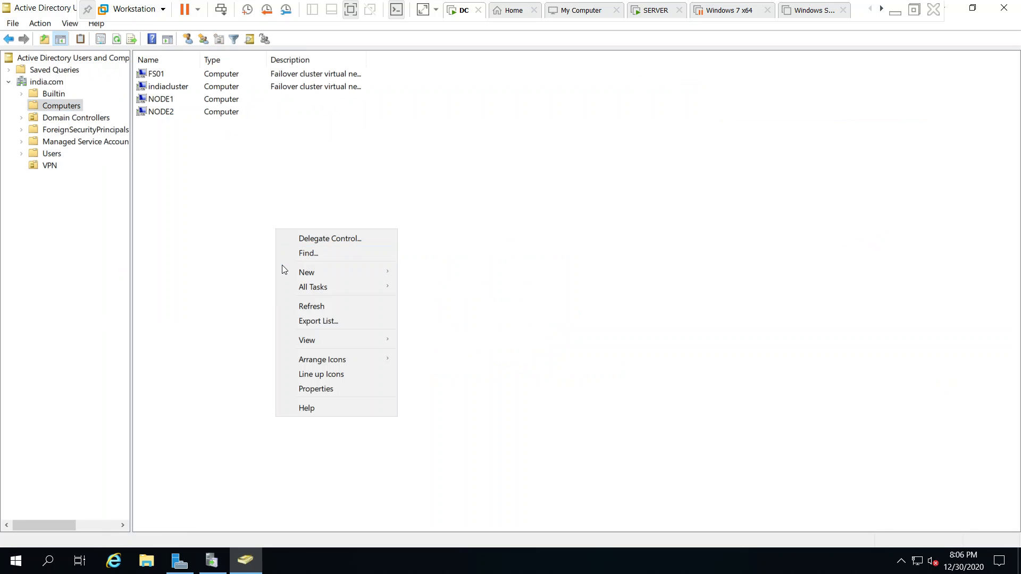
click(313, 307)
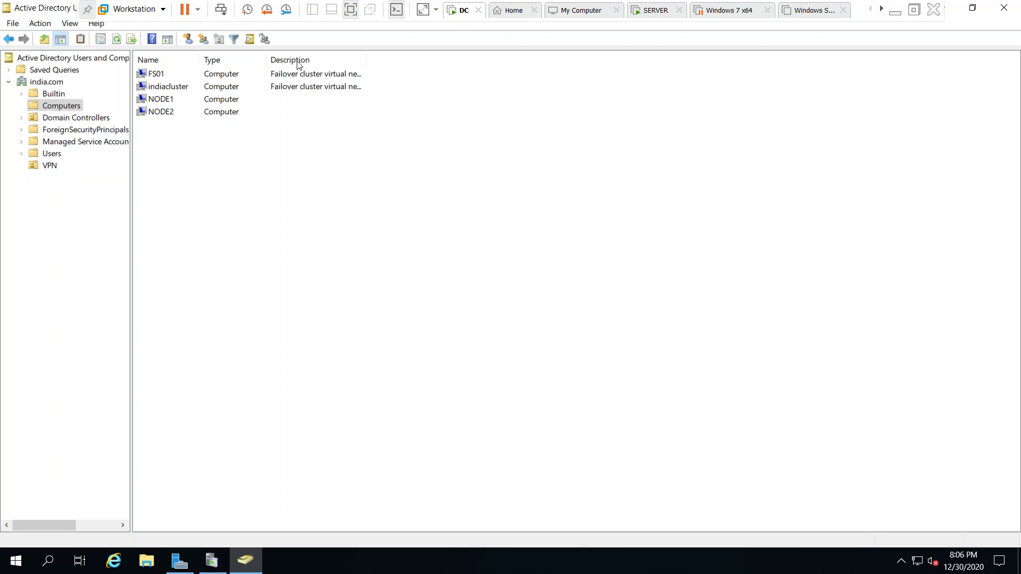
- Switch to the SERVER virtual machine and open the TCP/IPv4 properties of its Ethernet0 connection using ncpa.cpl
click(650, 12)
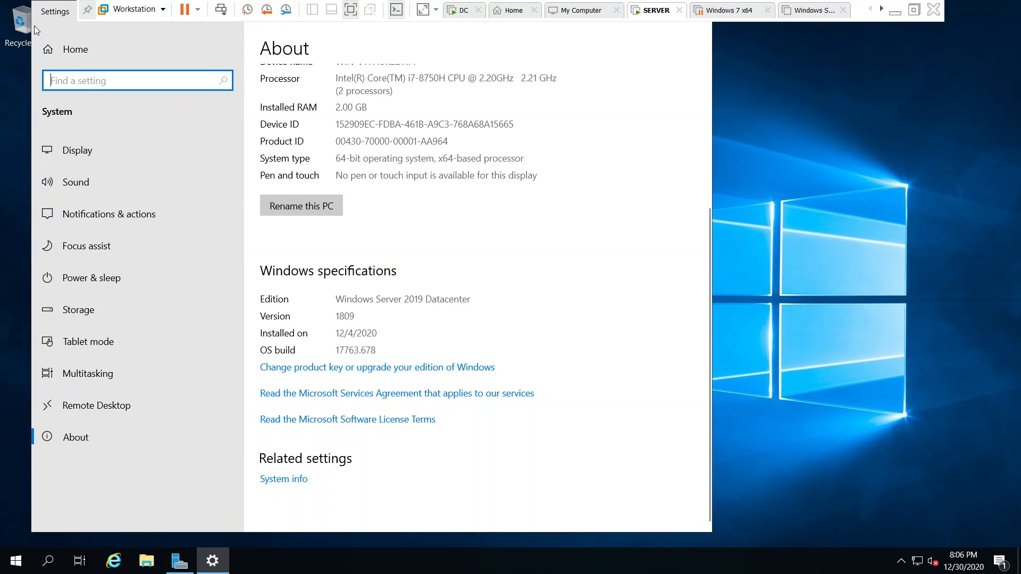
double_click(43, 11)
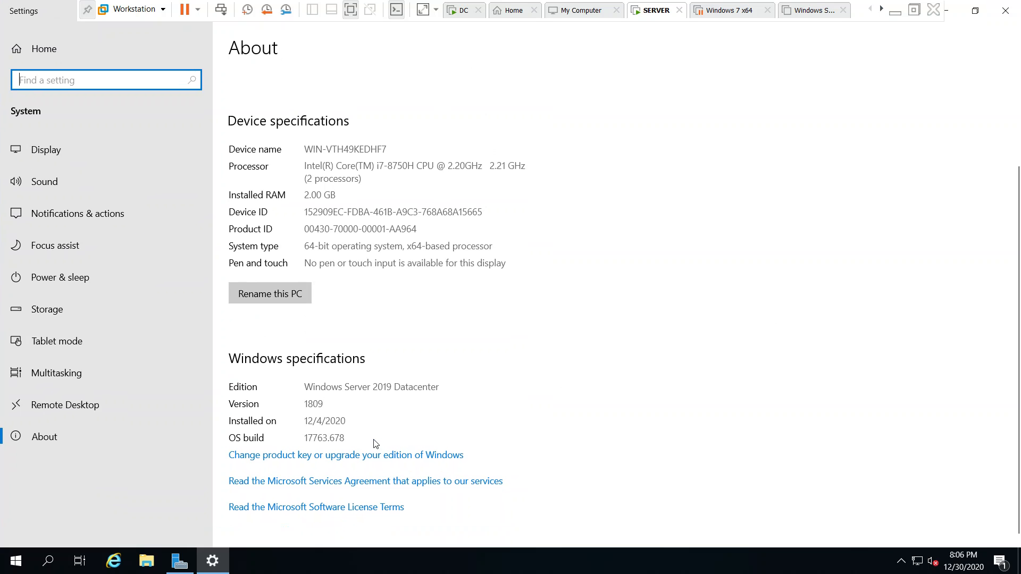
key(super+r)
text(ncpa.cpl)
key(Return)
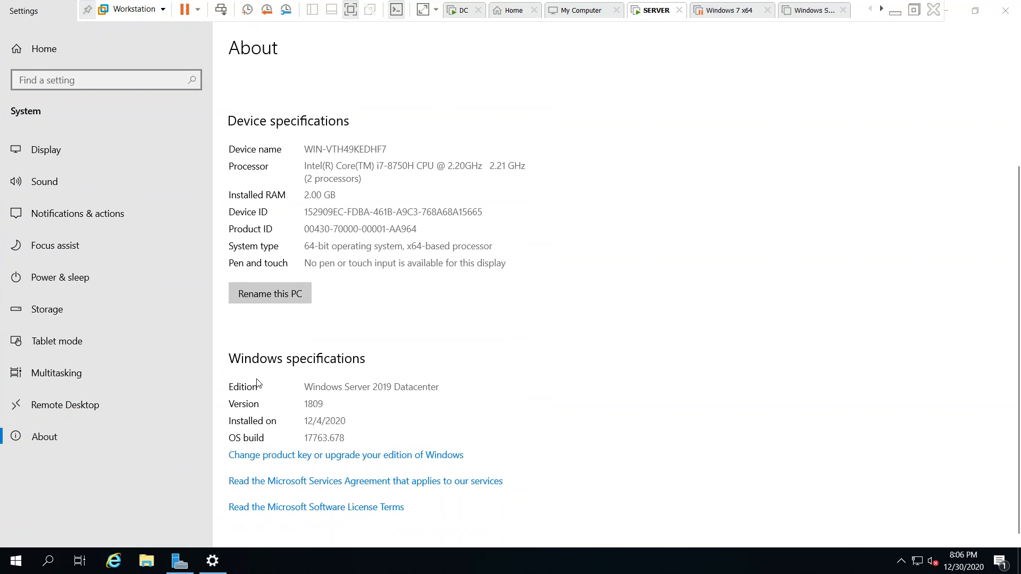
click(194, 180)
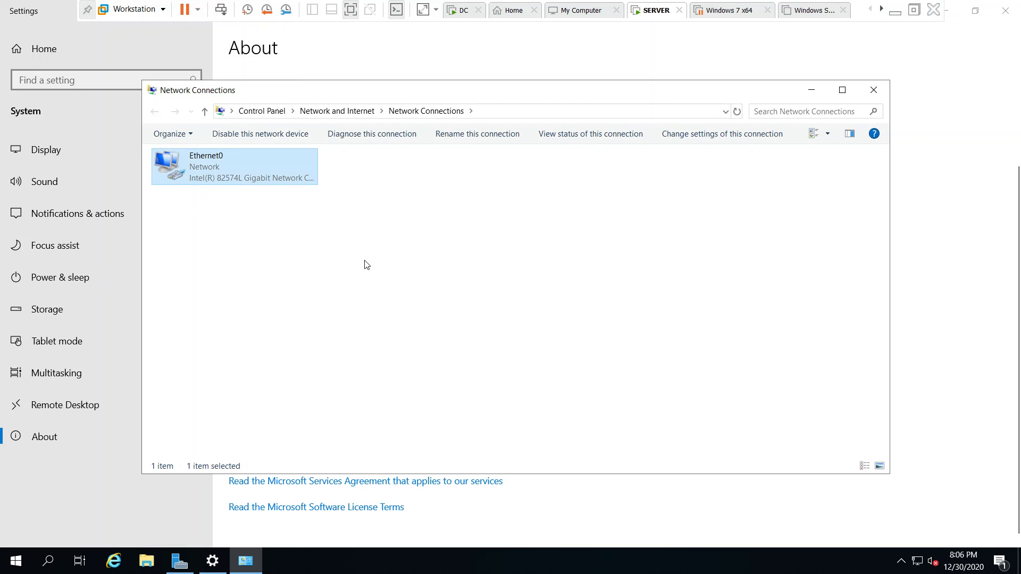
key(Return)
click(436, 389)
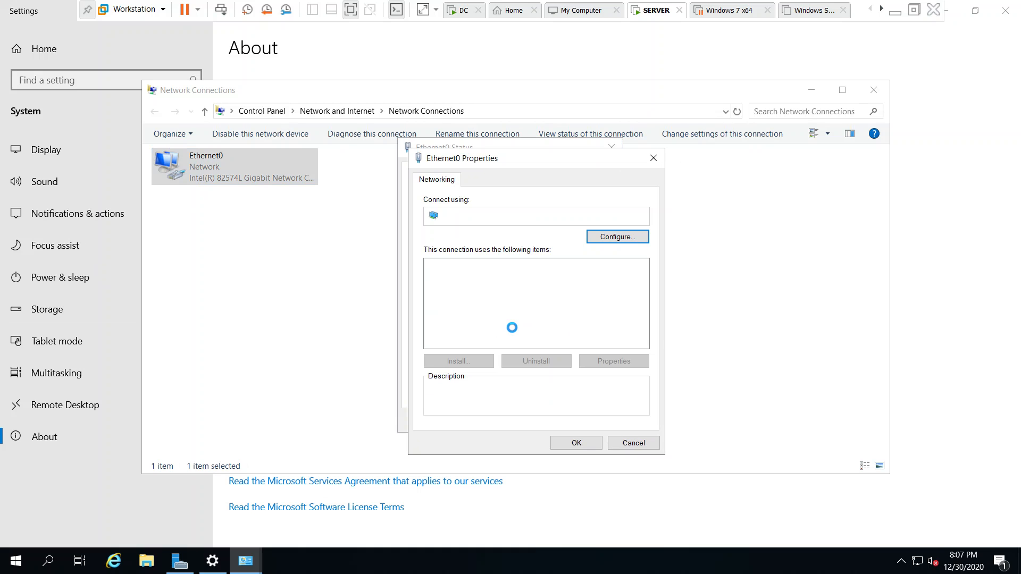
double_click(560, 299)
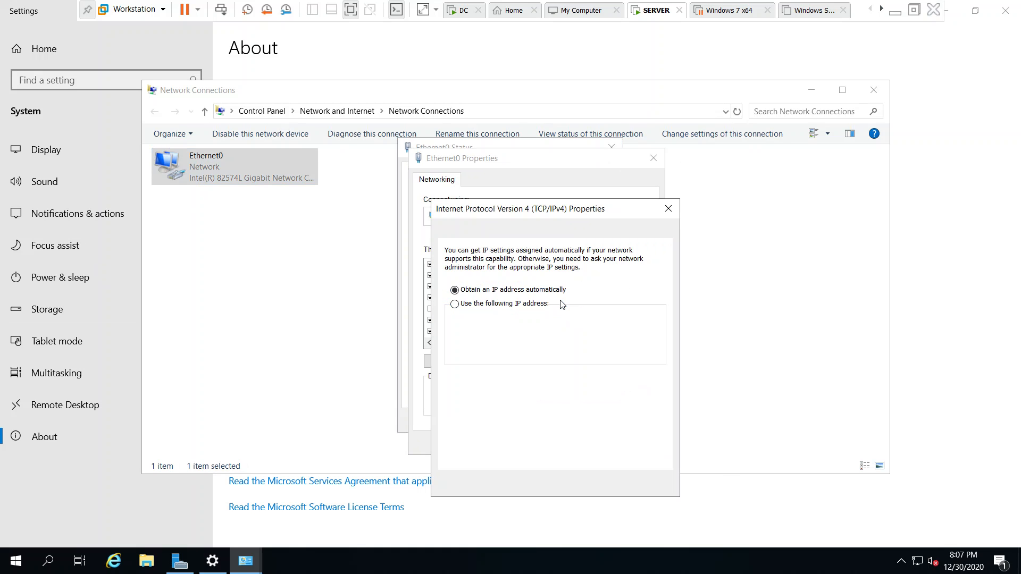
- Assign Ethernet0 a static 192.168.1.x address with preferred DNS server 192.168.1.200, and close the network and Settings windows
click(532, 304)
text(12)
text(2.168.1.31)
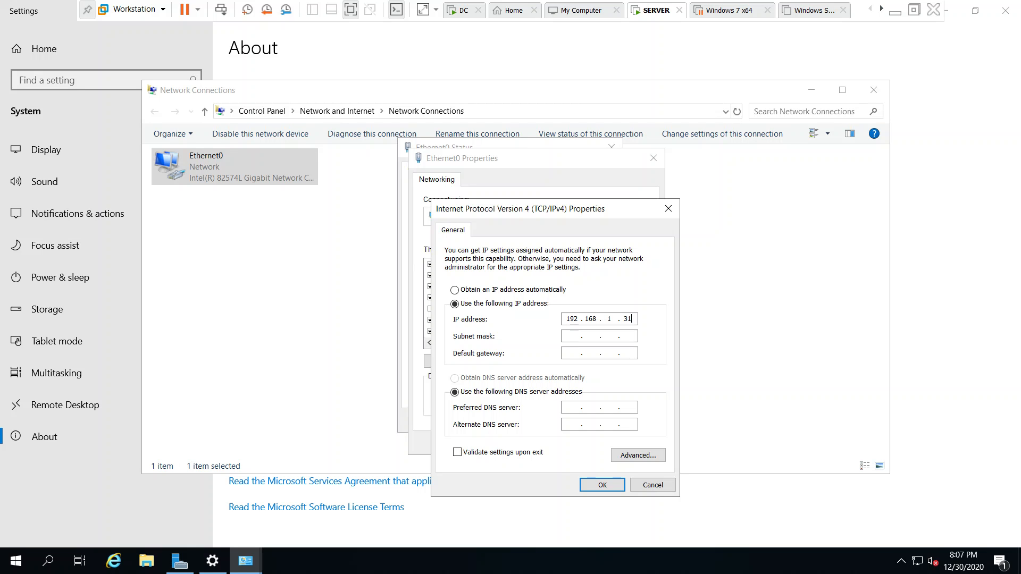
key(Tab)
key(Tab)
key(Tab)
key(Tab)
text(192 . 168 . 1 . )
text(200)
key(Tab)
click(591, 485)
click(586, 442)
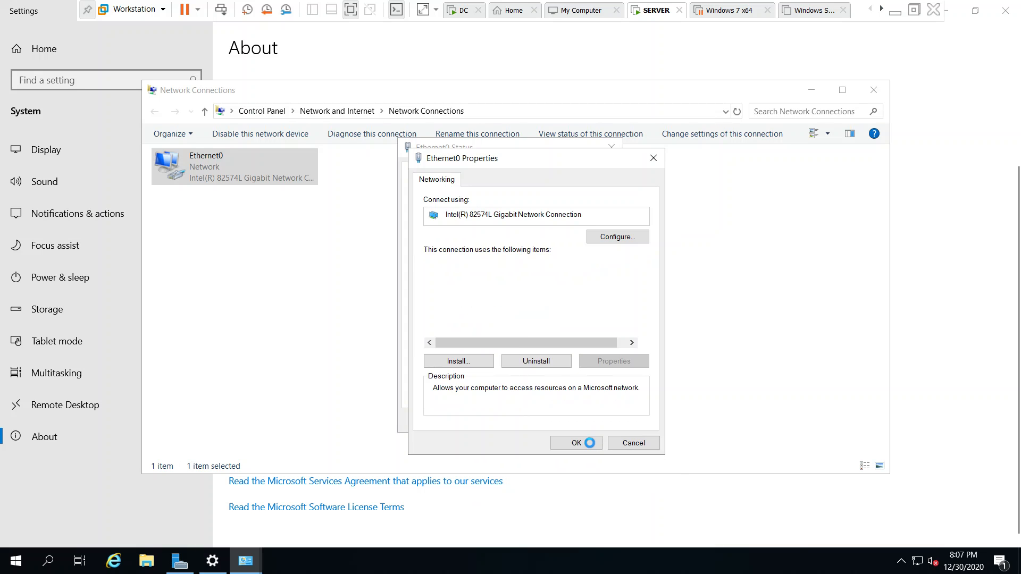
click(609, 426)
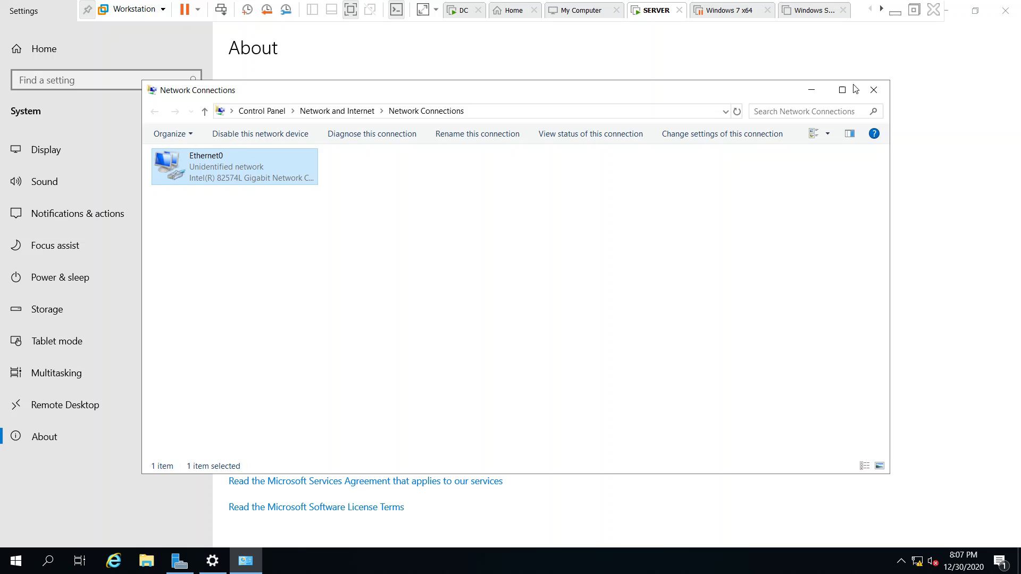
click(873, 90)
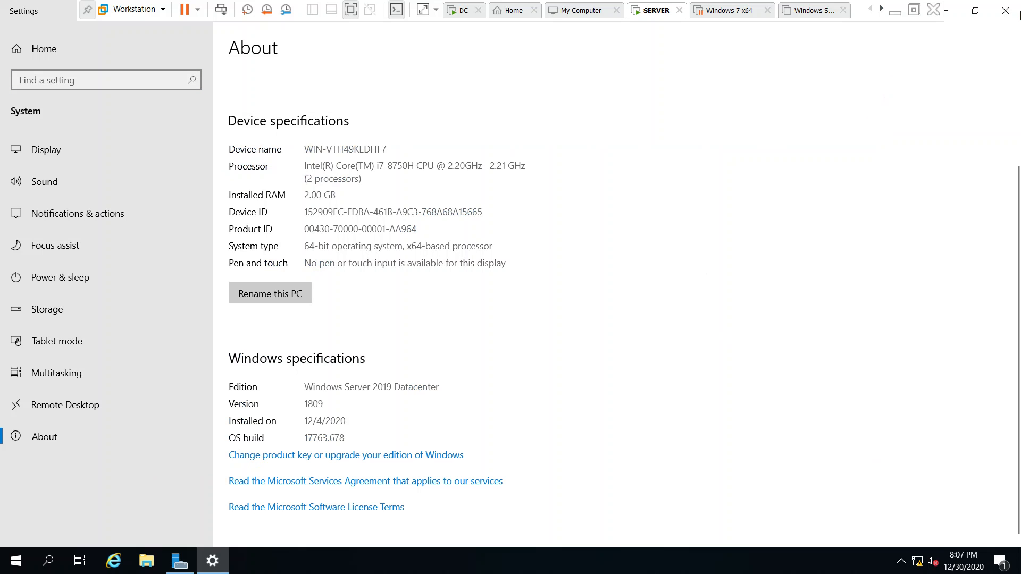
click(1005, 11)
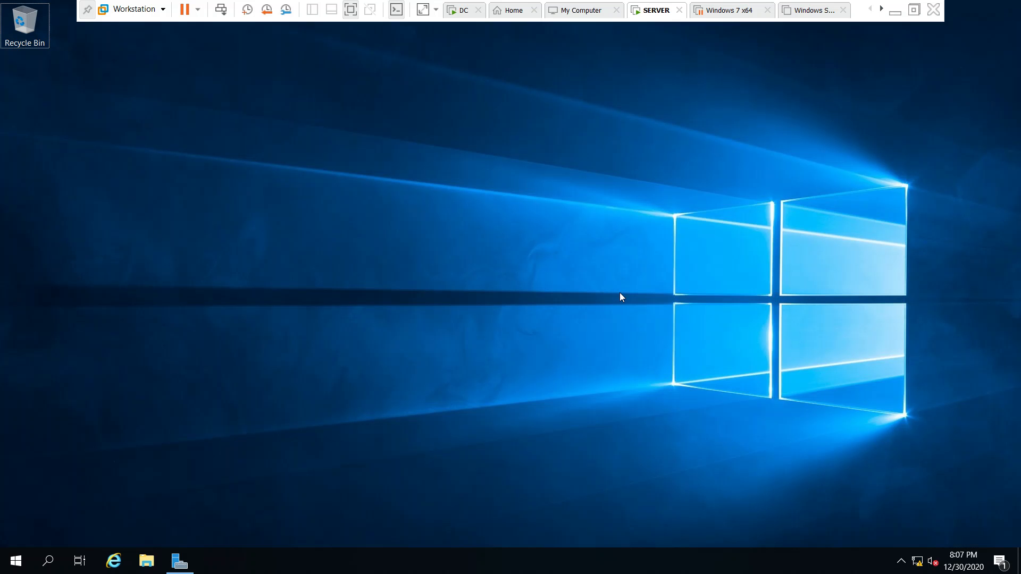
- Open System Properties with sysdm.cpl and enter WSUS2 as the new computer name
key(super+r)
text(sysdm.cpl)
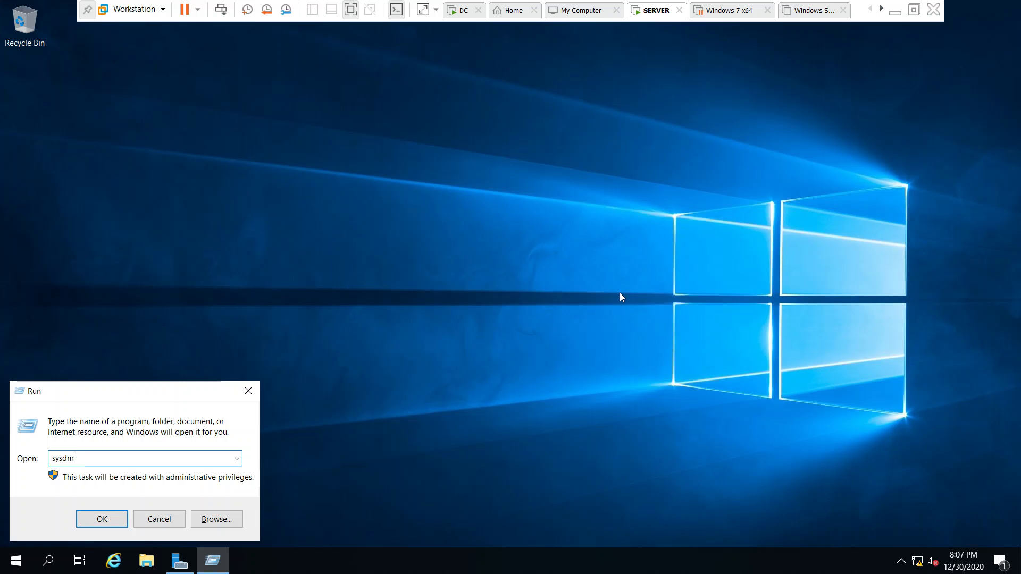
key(Return)
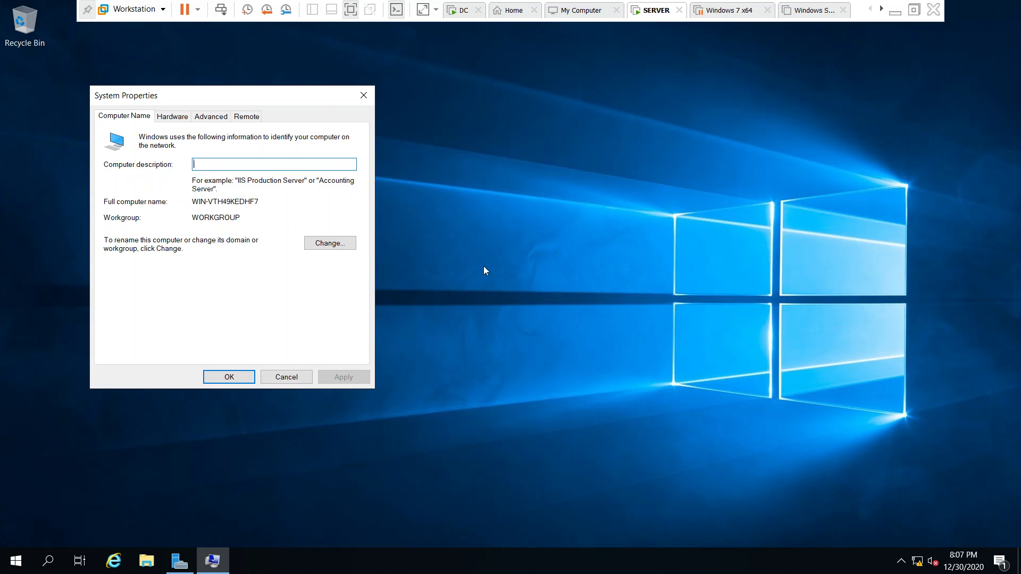
click(316, 243)
key(BackSpace)
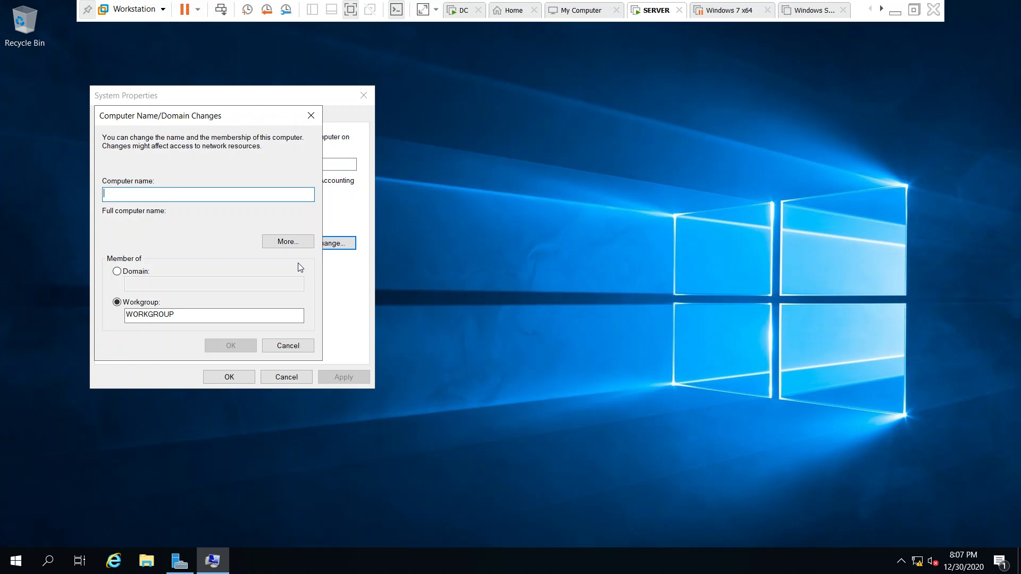
text(W)
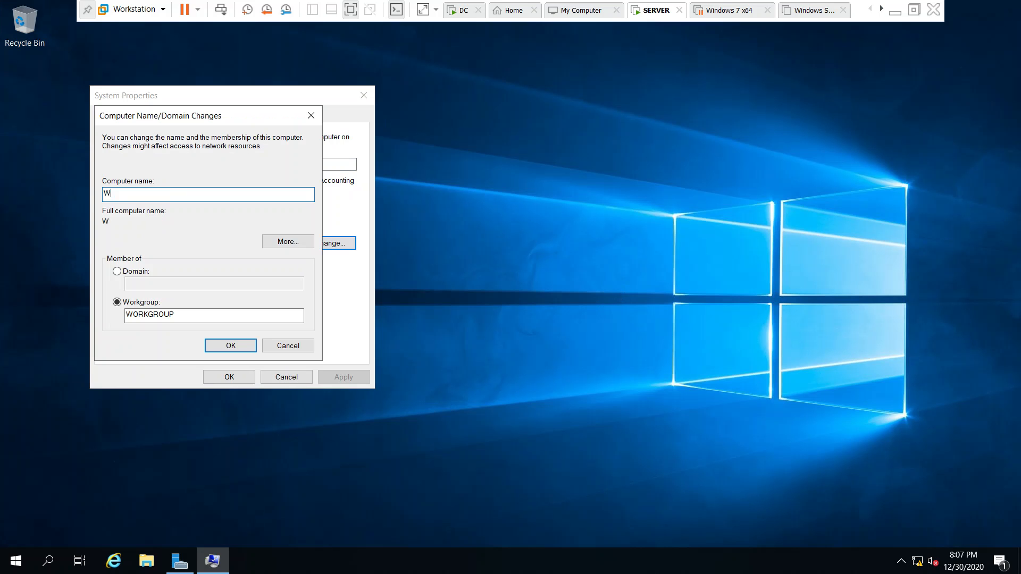
text(SUS2)
- Set the membership to the domain india.com and authorize the join with the administrator account and its password
click(117, 271)
click(141, 287)
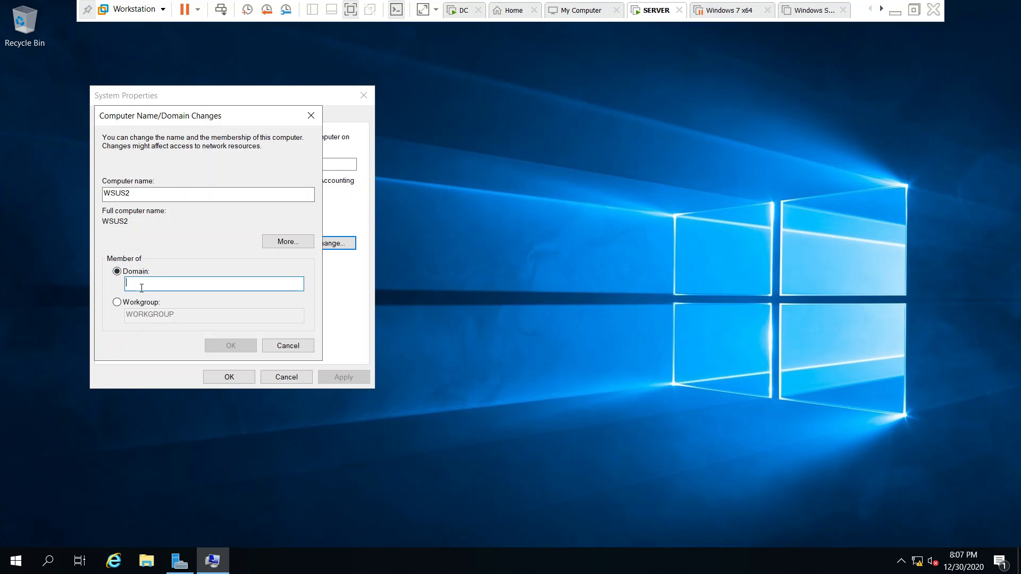
text(india.com)
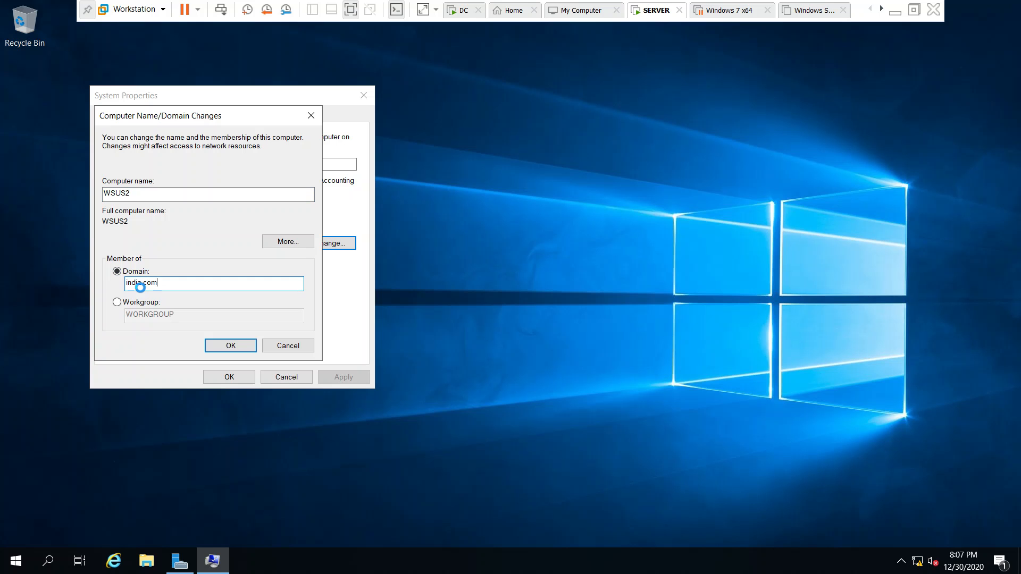
key(Left)
key(Return)
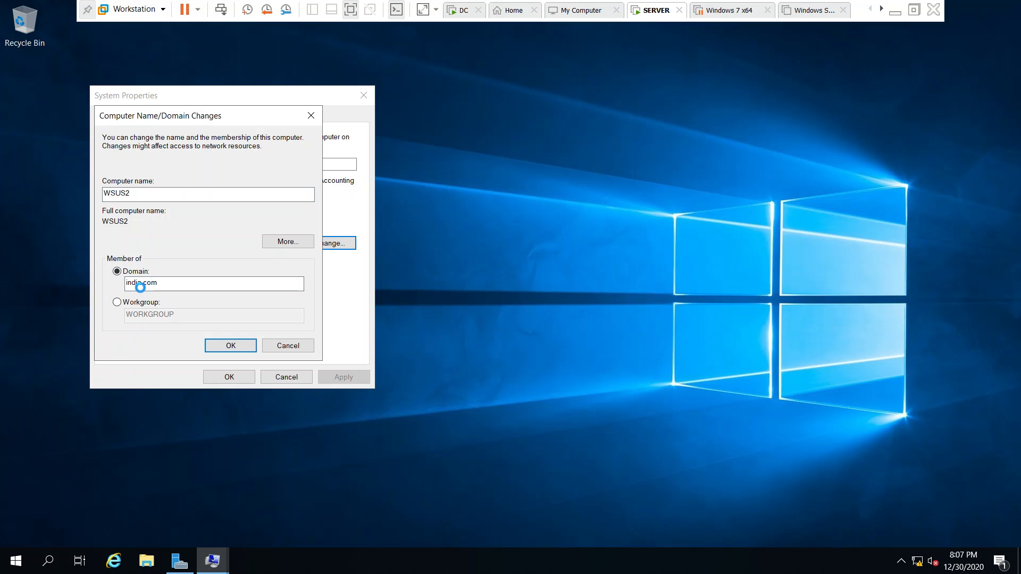
text(ad)
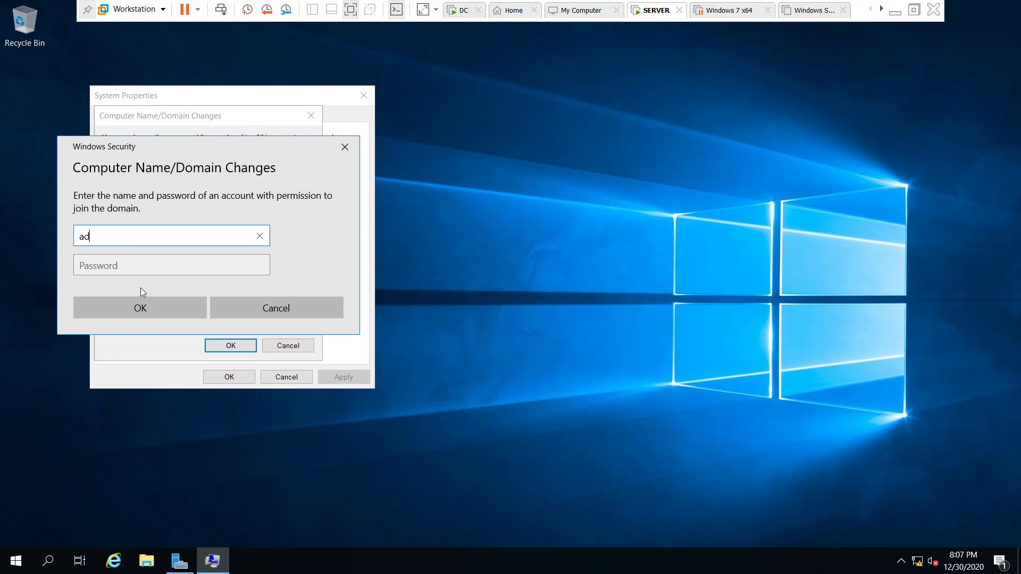
text(ministrator)
key(Tab)
text(P●●●●●●●●)
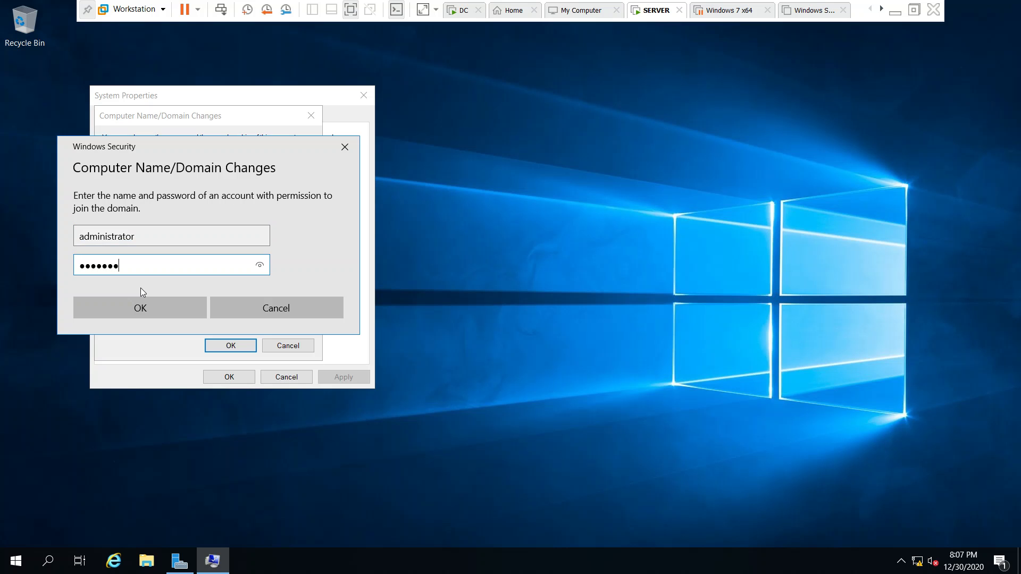
key(Return)
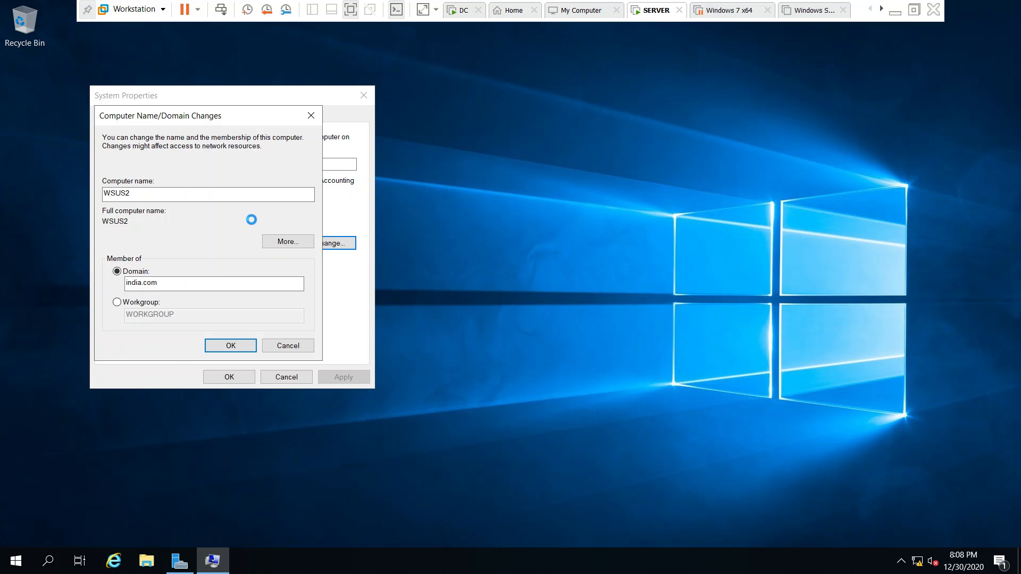
- Acknowledge the domain change messages, close System Properties, and restart the SERVER machine immediately
click(566, 329)
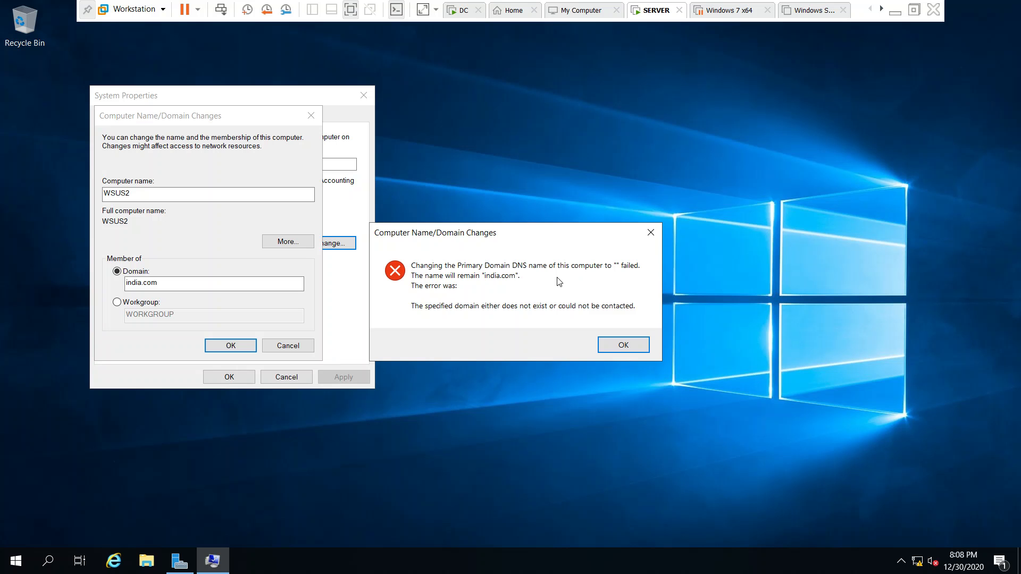
click(622, 346)
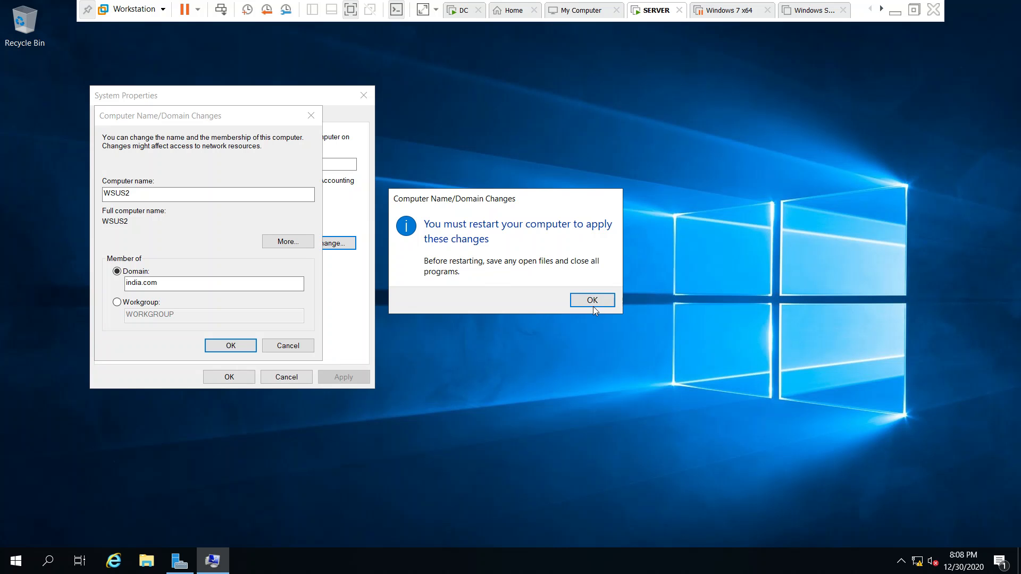
click(597, 301)
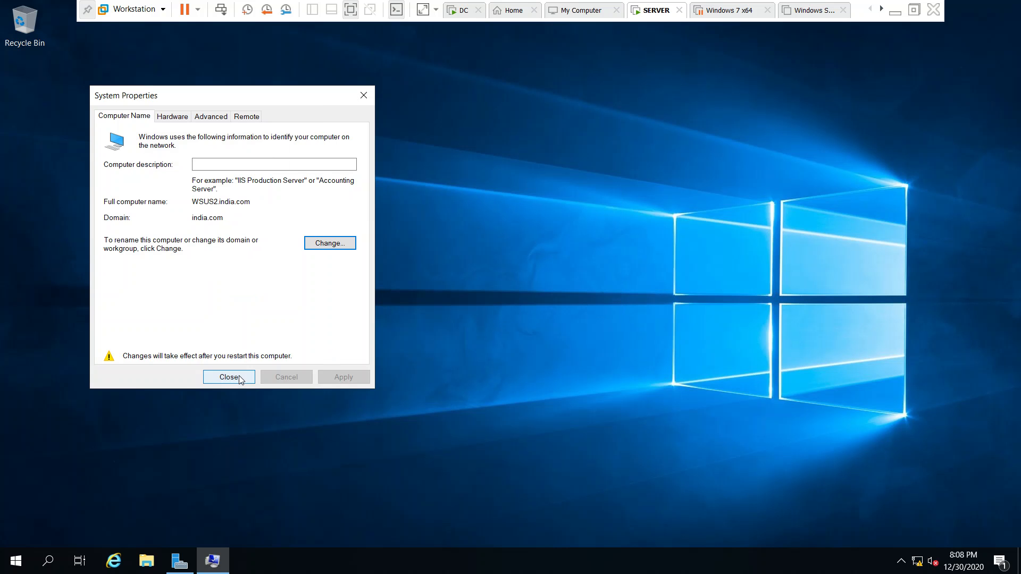
click(231, 376)
click(511, 295)
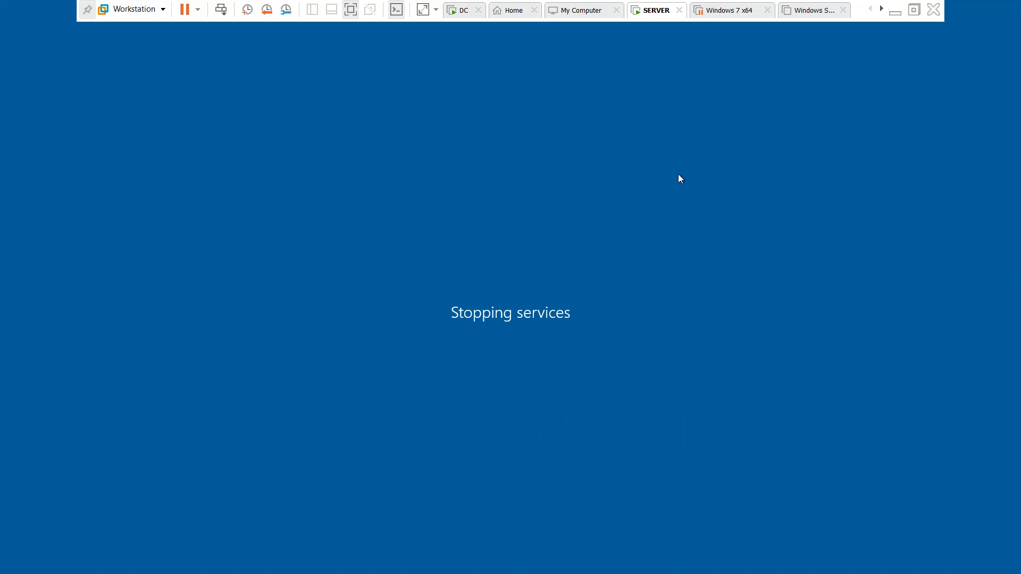
- Leave full-screen mode in VMware Workstation and show the Windows 7 x64 virtual machine's summary
click(914, 10)
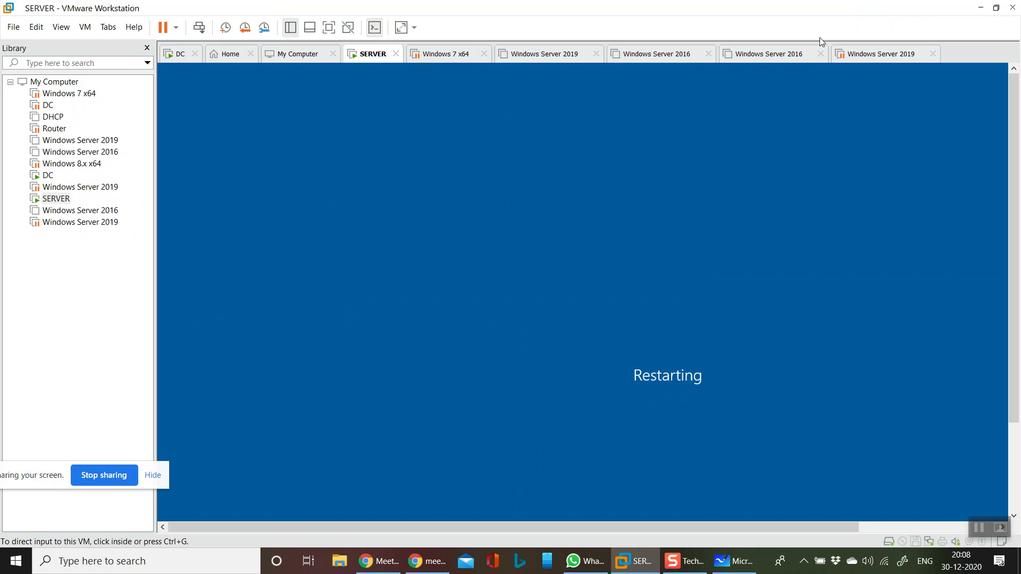
click(447, 60)
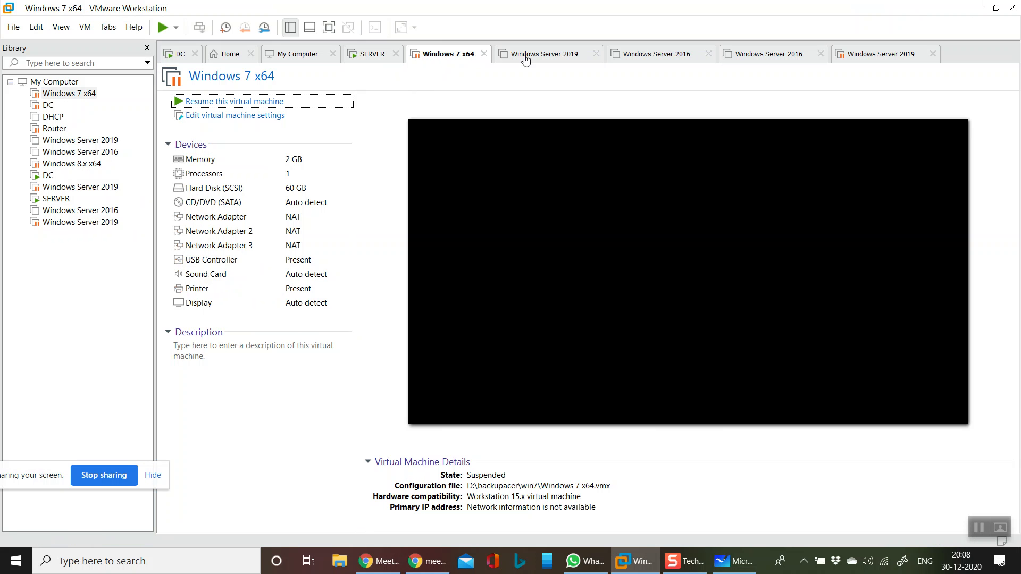
- Power off the suspended Windows 7 x64 virtual machine and confirm the action
click(267, 115)
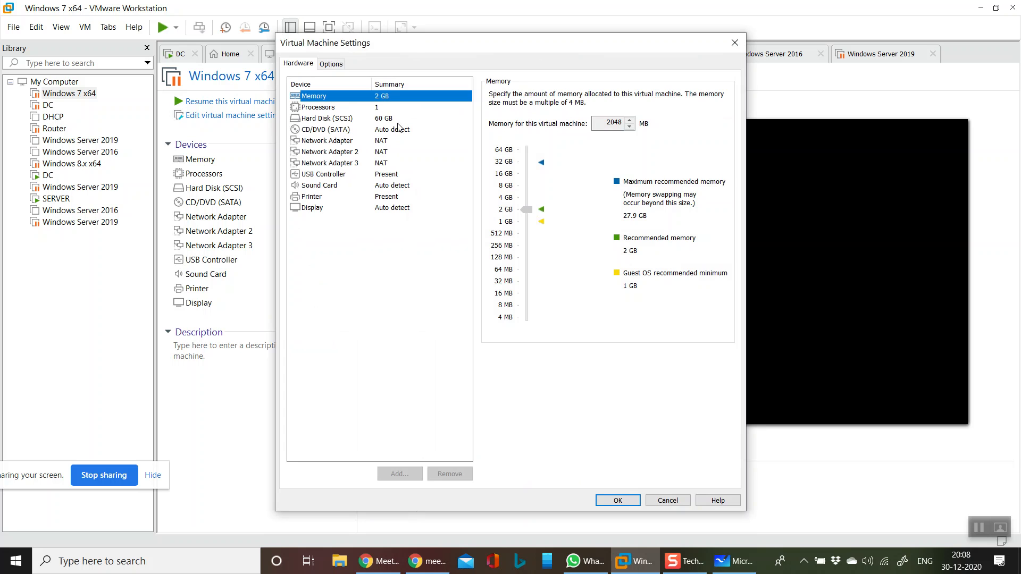
click(669, 501)
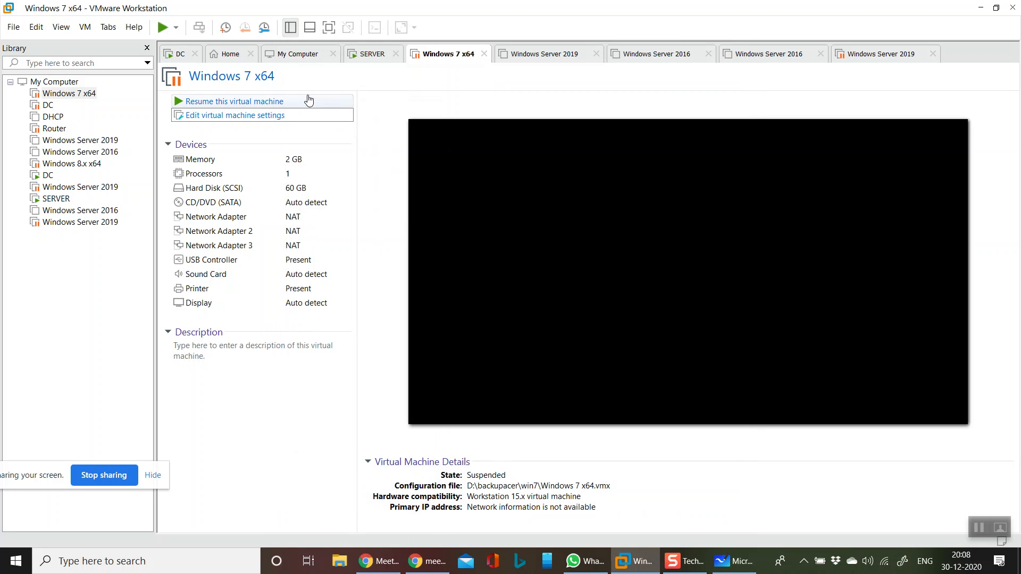
right_click(444, 58)
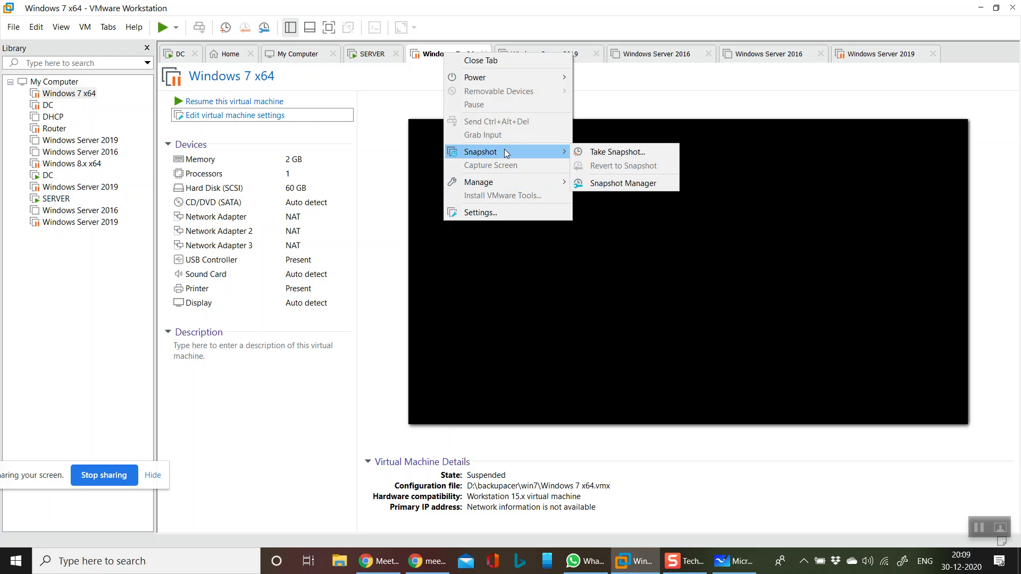
mouse_move(492, 183)
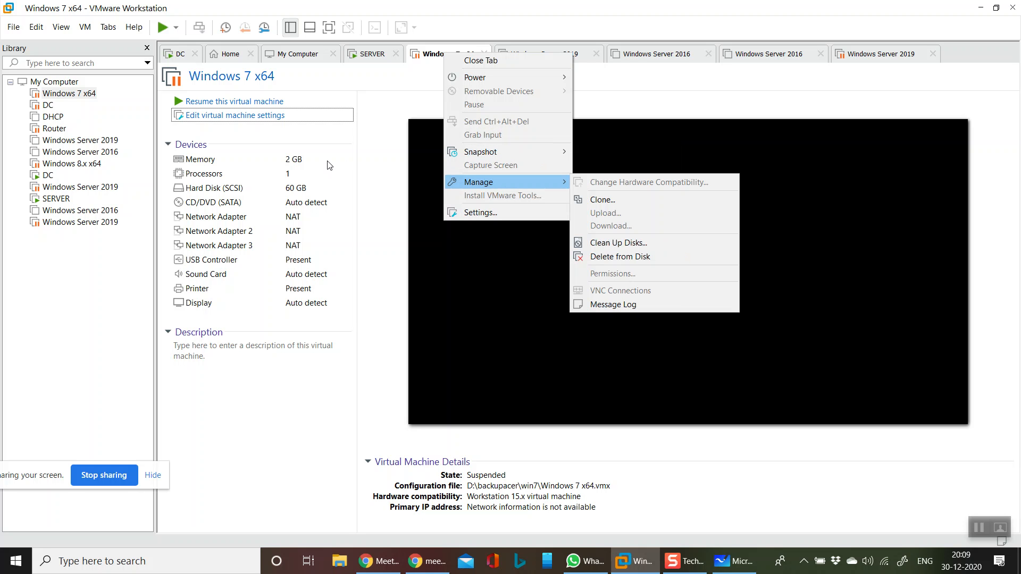
mouse_move(490, 78)
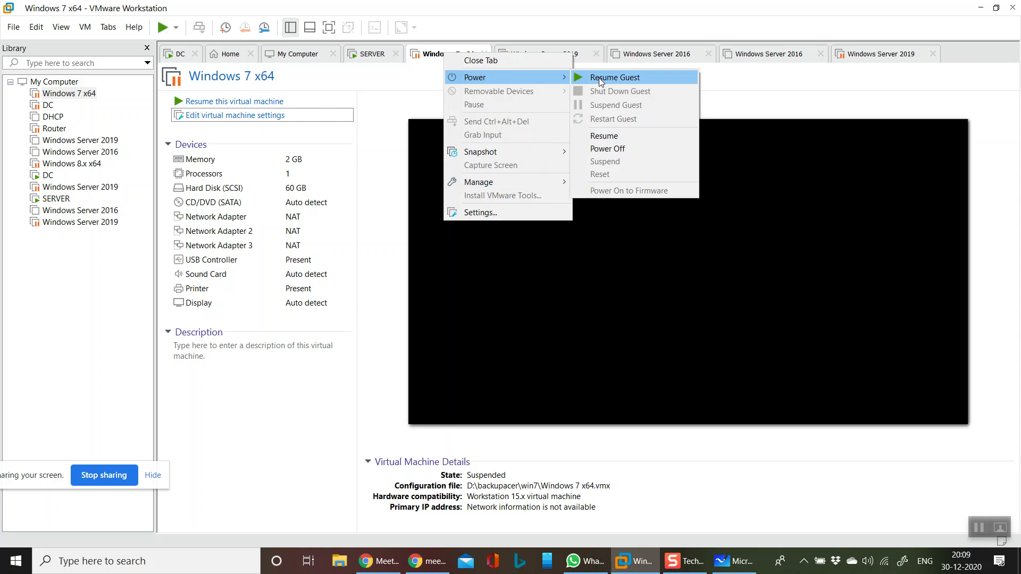
click(610, 149)
click(530, 312)
- Set the Windows 7 x64 virtual machine's memory to 4096 MB and its number of processors to 2, and save
click(242, 118)
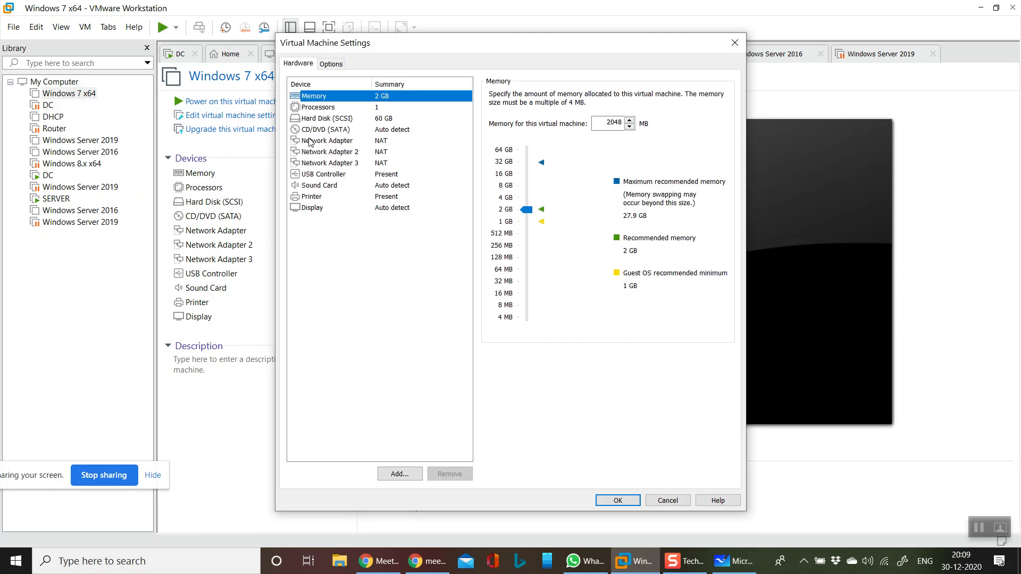
drag(518, 211, 522, 203)
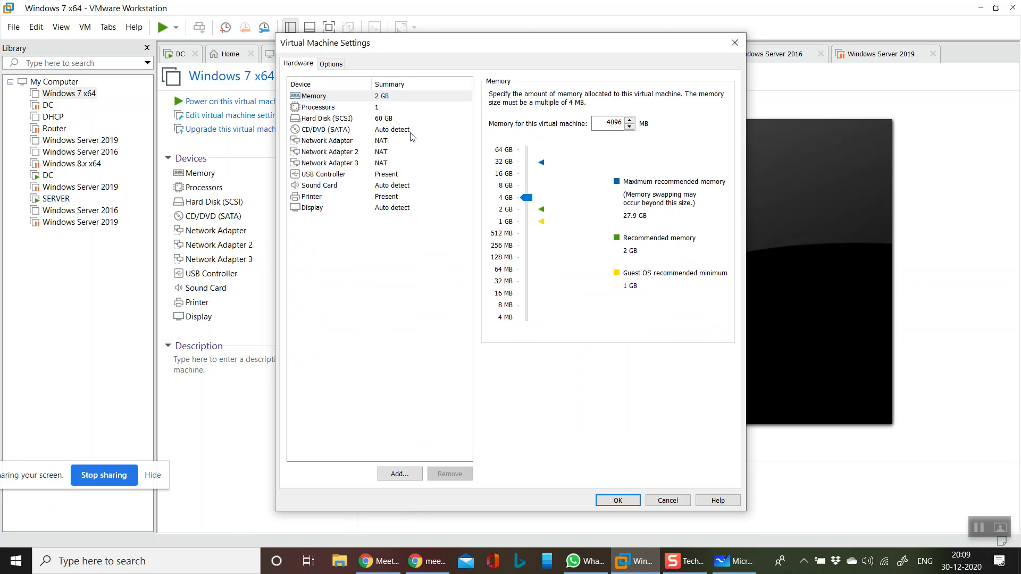
click(399, 107)
click(606, 96)
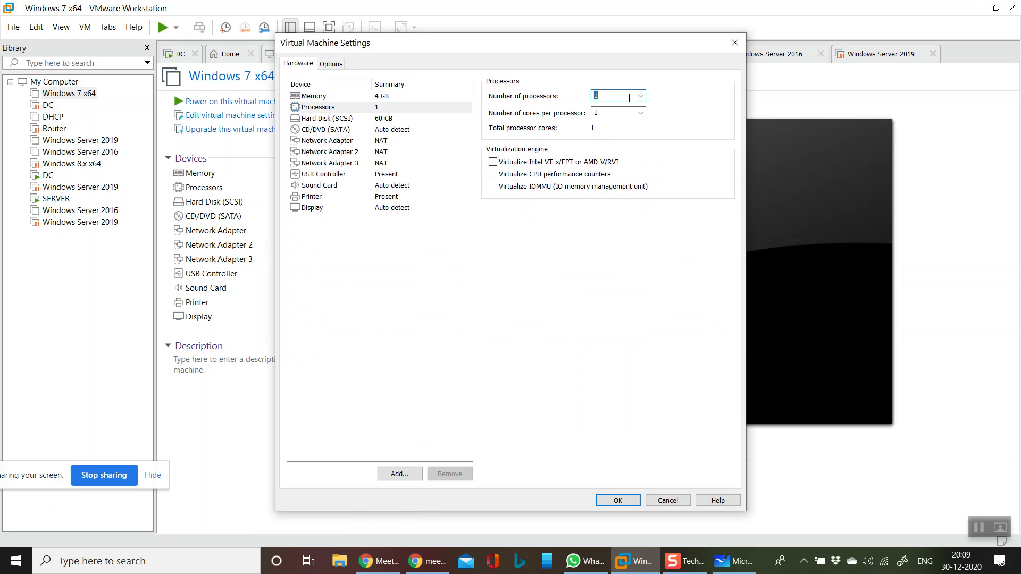
click(641, 96)
click(628, 116)
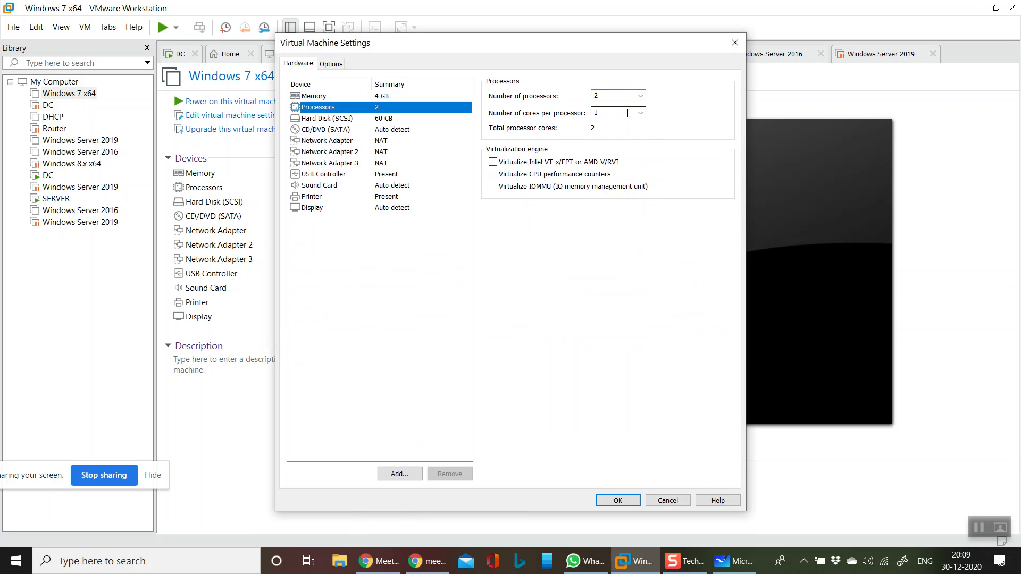
click(619, 500)
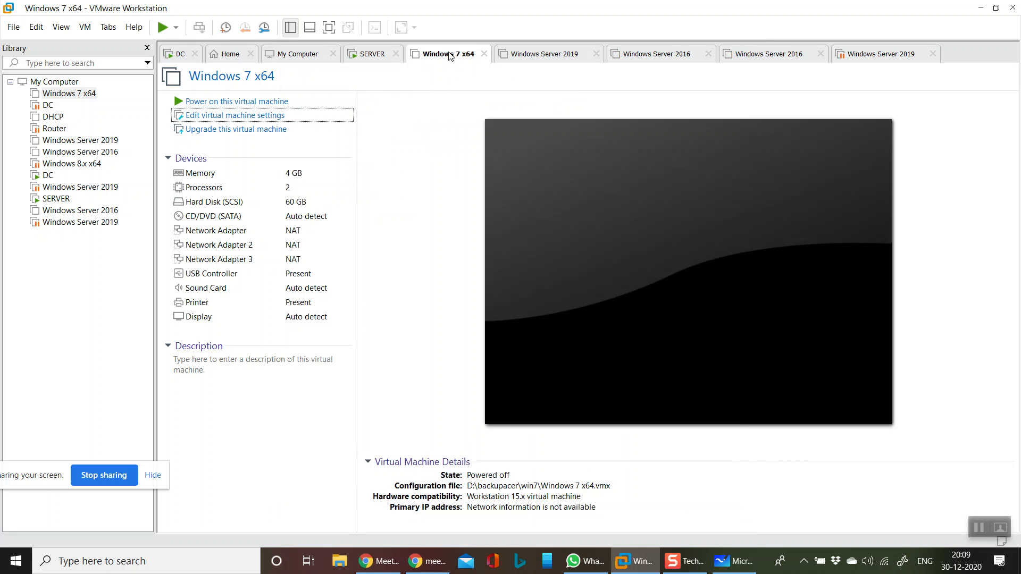
- Remove Network Adapter 3 and Network Adapter 2 from the Windows 7 x64 virtual machine's hardware
right_click(449, 57)
click(495, 208)
click(364, 143)
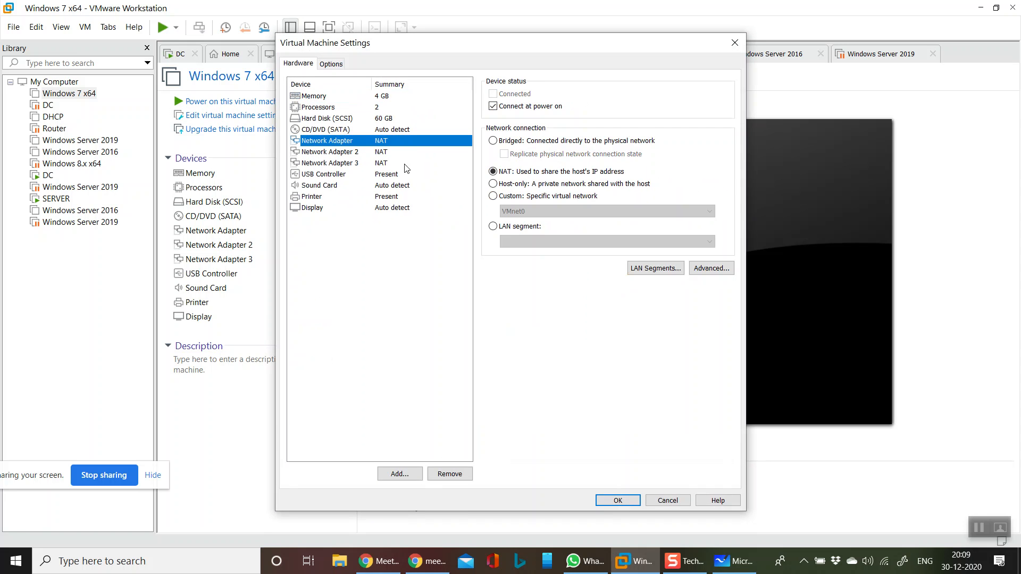
click(405, 163)
click(452, 474)
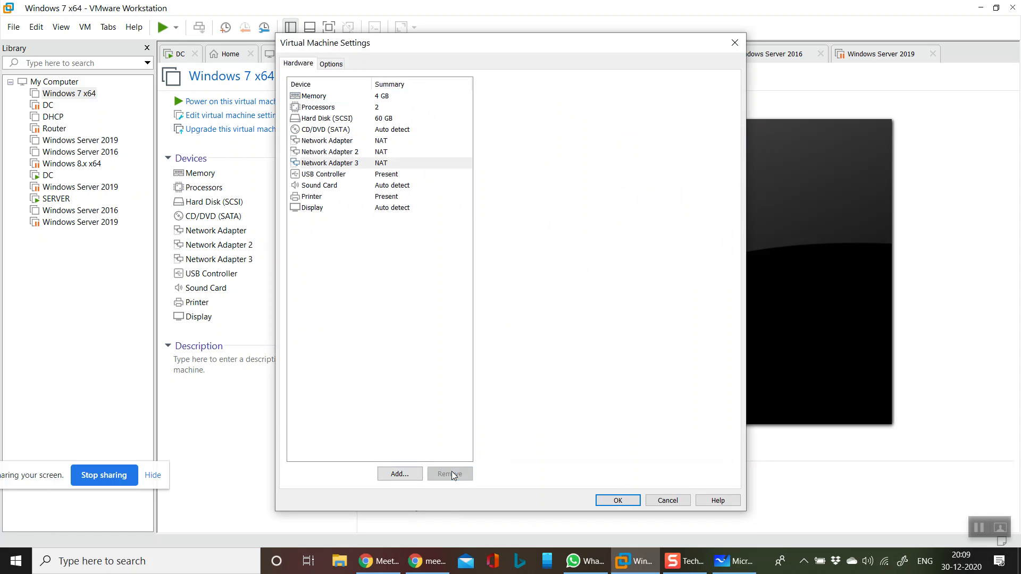
click(396, 152)
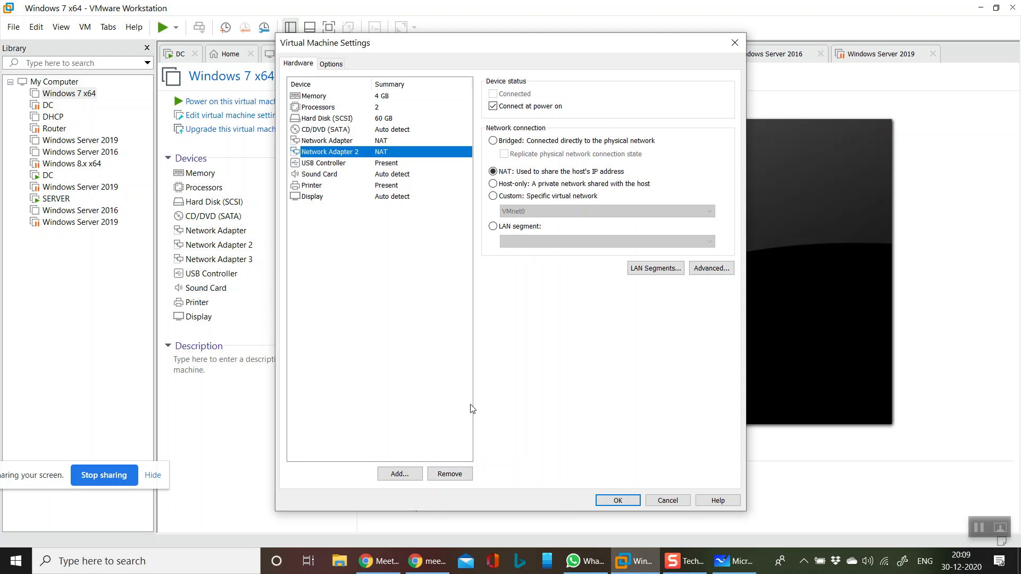
click(450, 474)
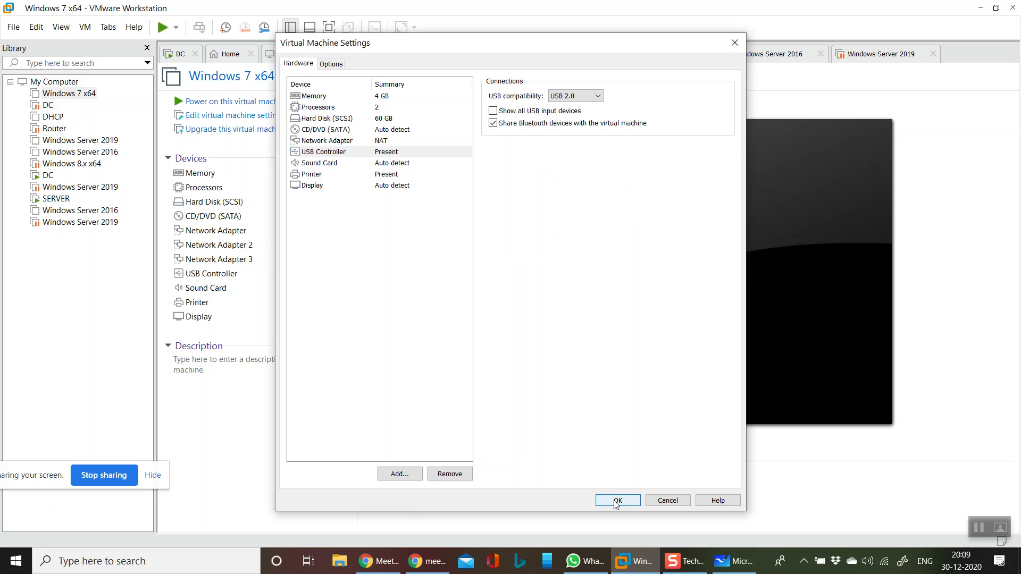
- Remove the printer from the Windows 7 x64 hardware, review the sound card and display settings, and save the configuration
click(342, 179)
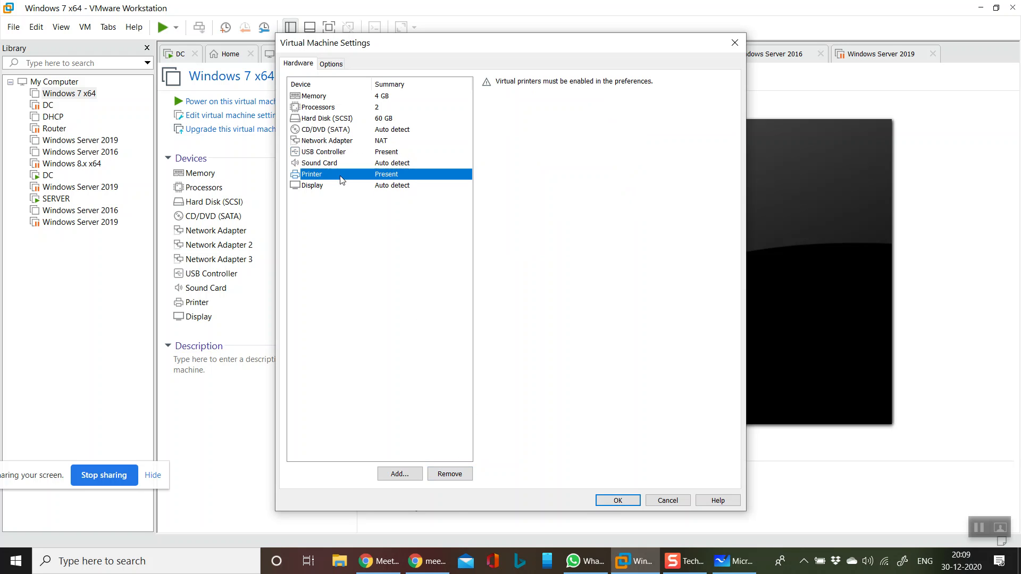
click(449, 473)
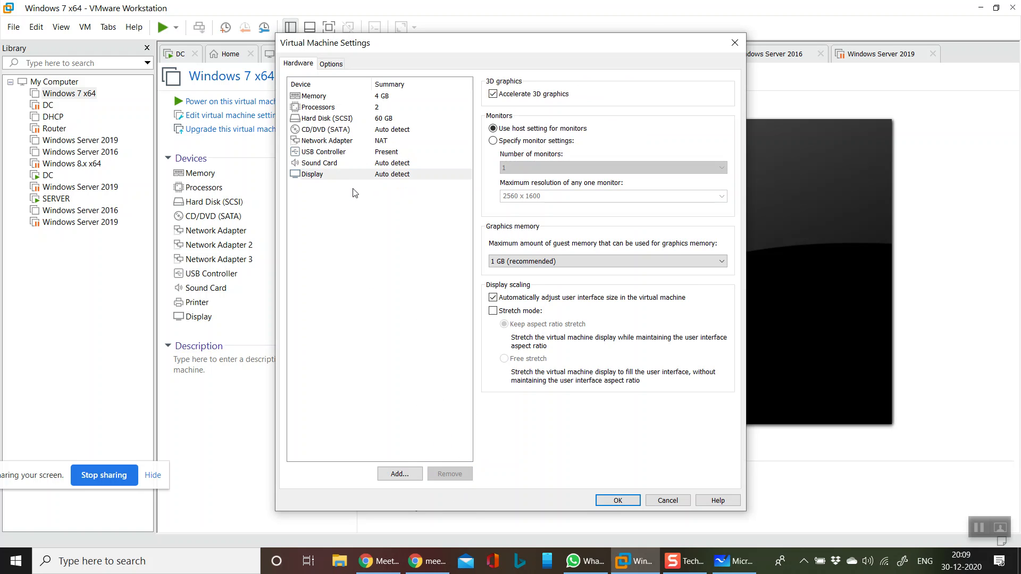
click(358, 166)
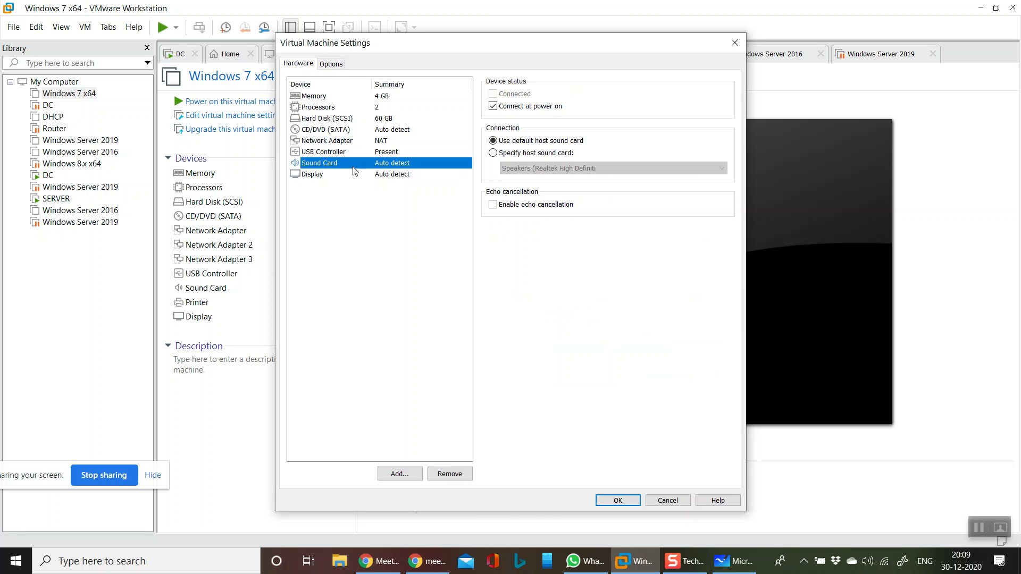
click(331, 64)
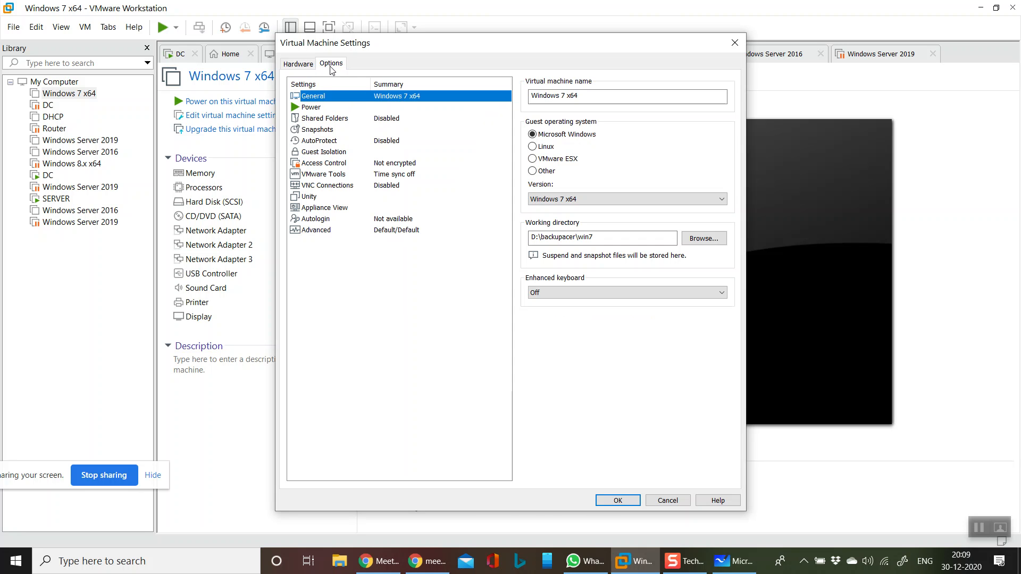
click(300, 65)
click(357, 176)
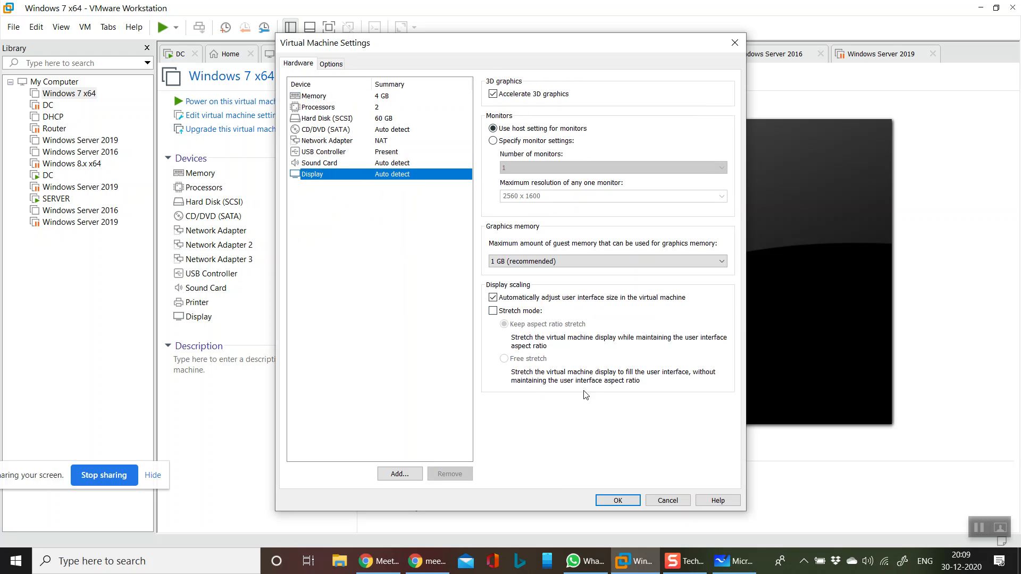
click(629, 502)
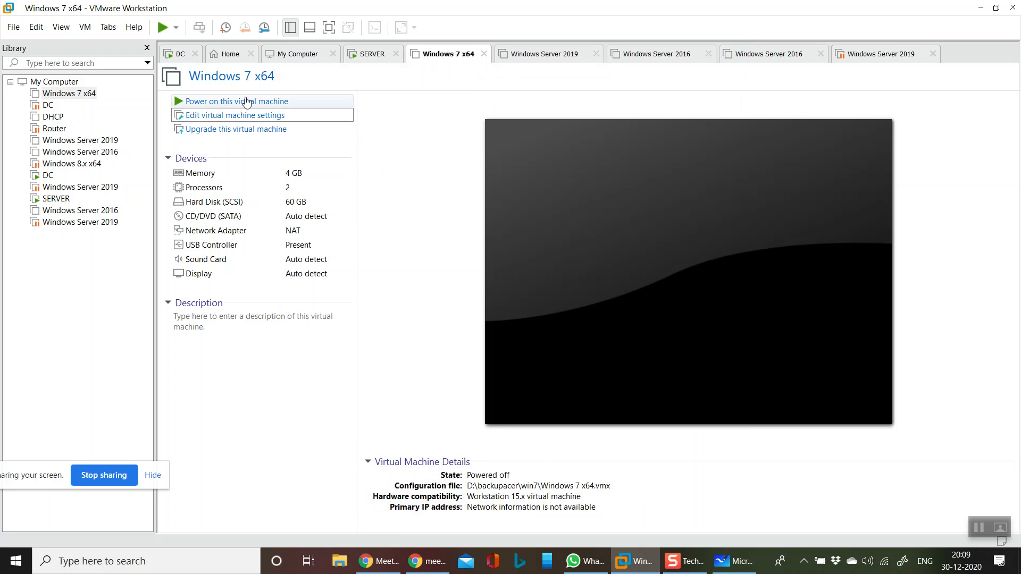
- Power on the Windows 7 x64 virtual machine, choose Start Windows Normally, and release the input back to the host
click(241, 102)
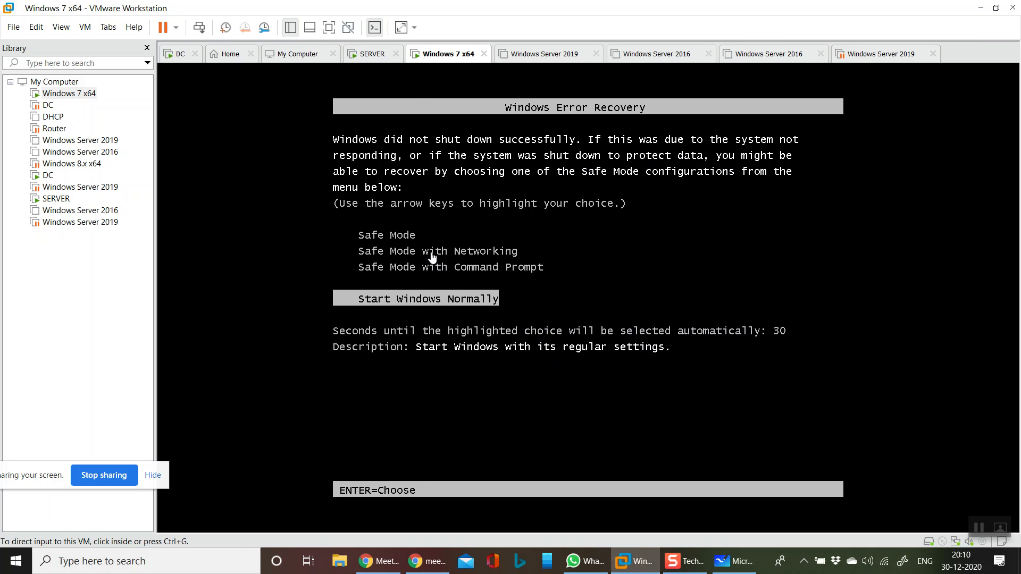
click(435, 254)
key(Return)
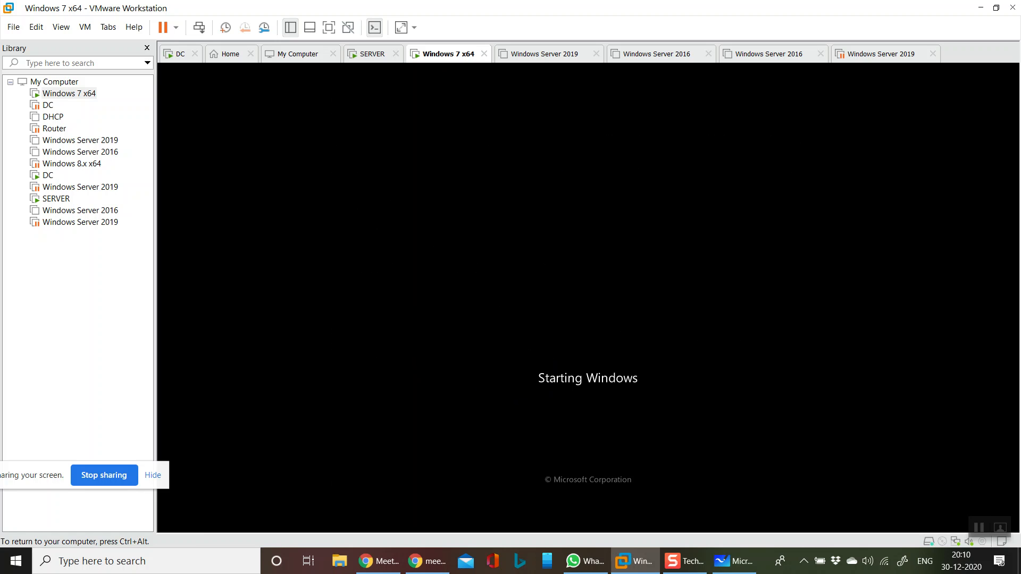
key(ctrl+alt)
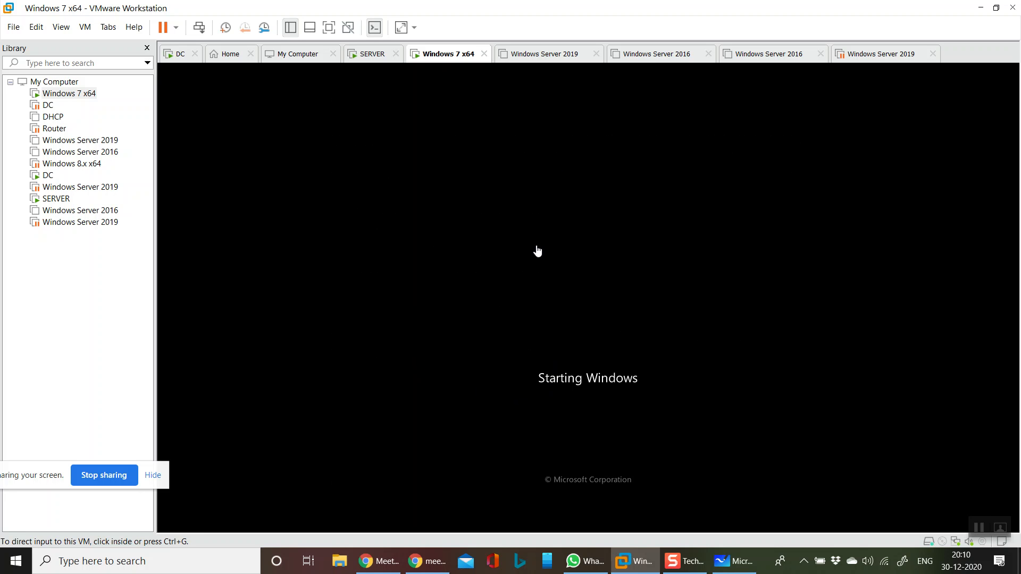
- Switch to the SERVER virtual machine and sign in as Administrator with the account password
click(362, 54)
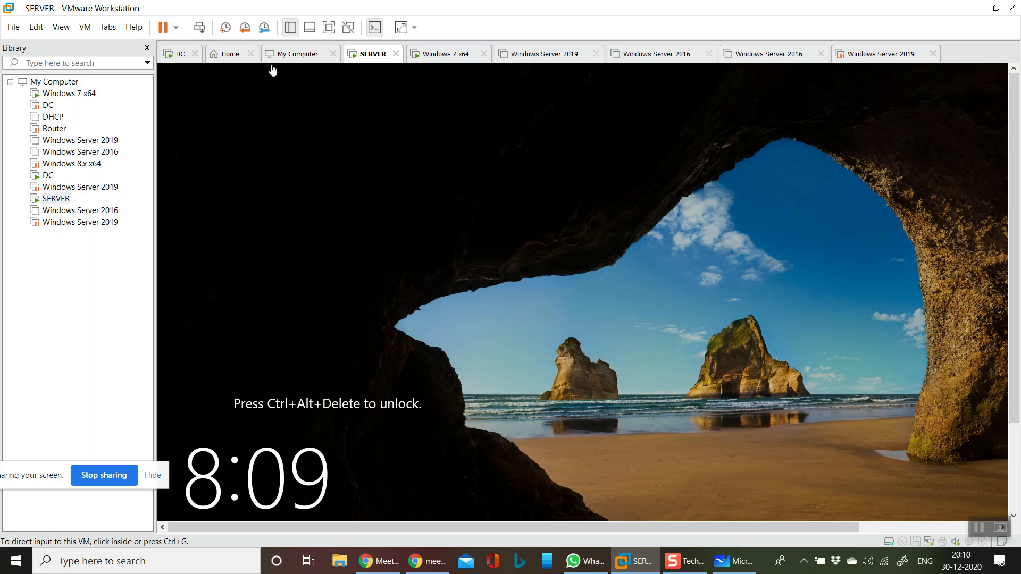
click(206, 37)
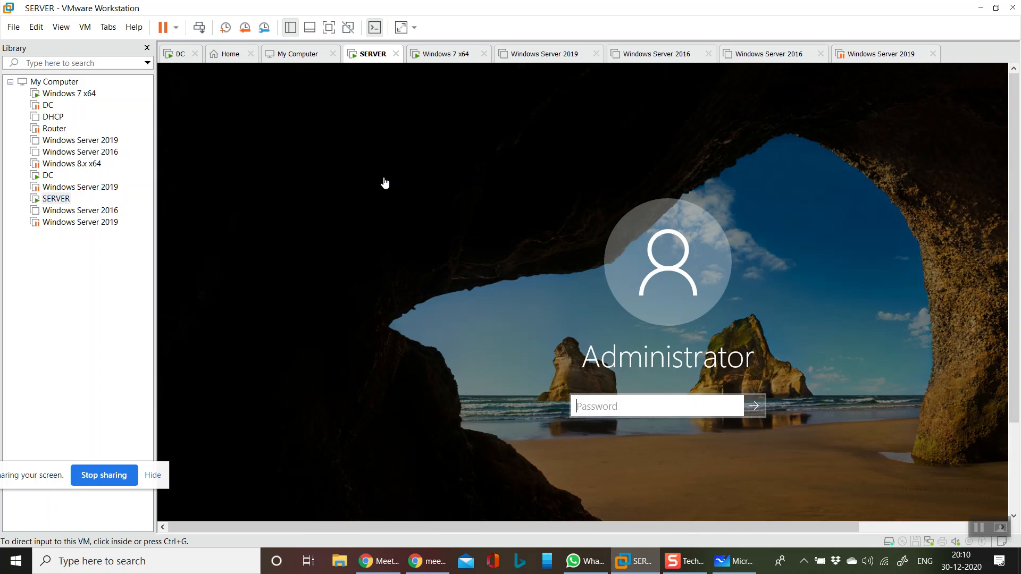
click(651, 407)
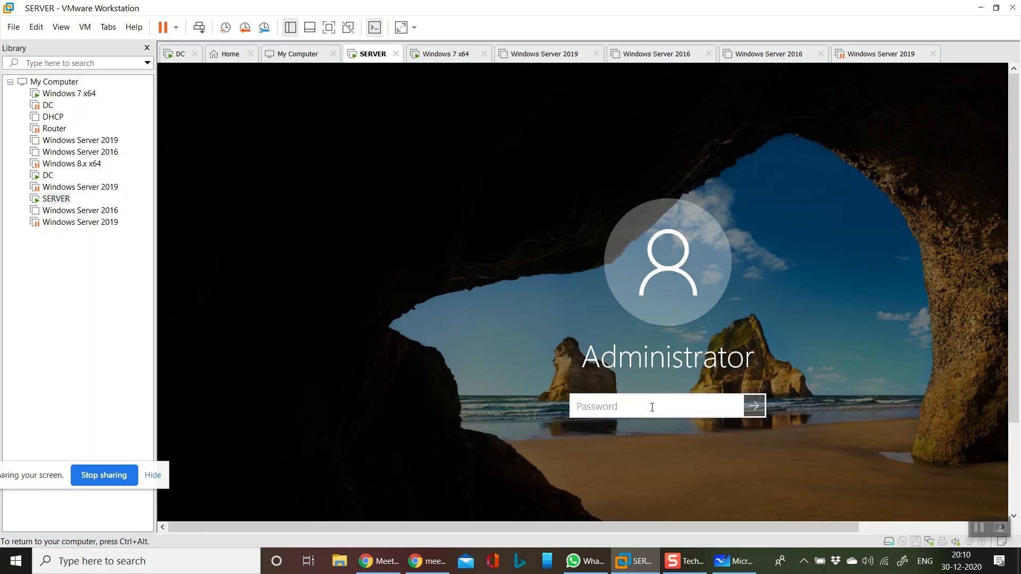
text(P@ssw0rd)
key(Return)
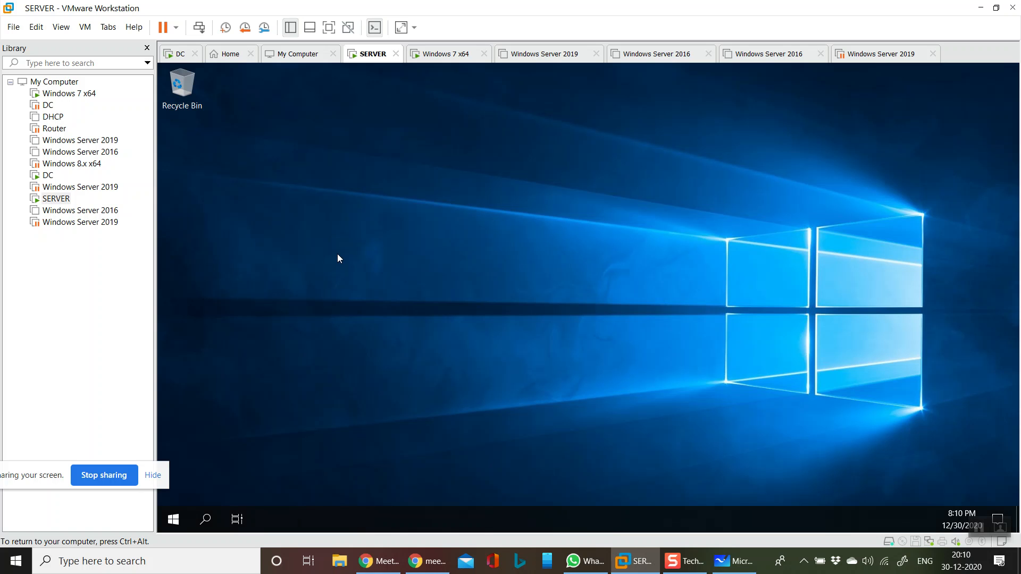
- Refresh the india.com Computers container in Active Directory Users and Computers on the DC machine and check the WSUS2 entry
click(49, 176)
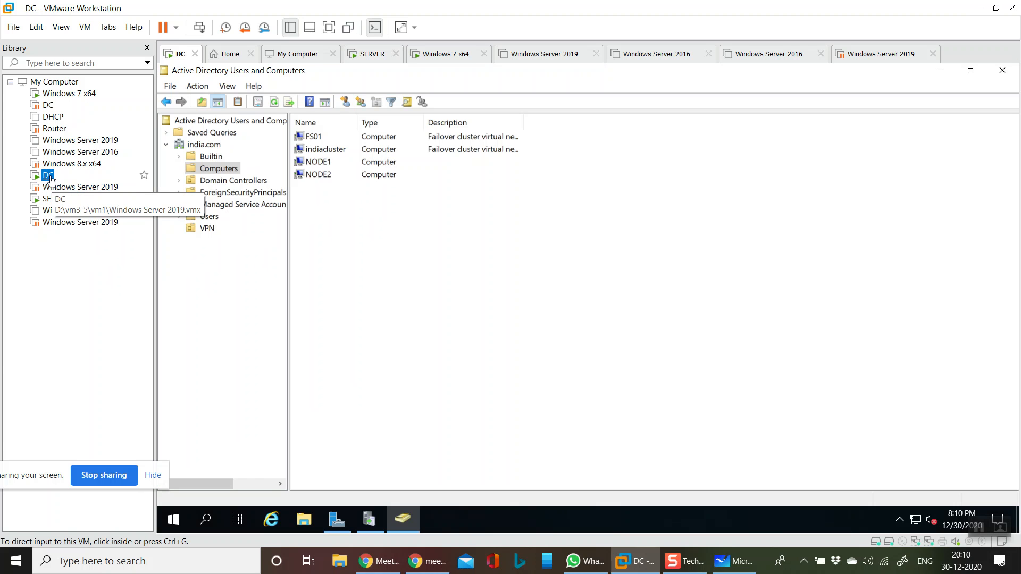
right_click(424, 275)
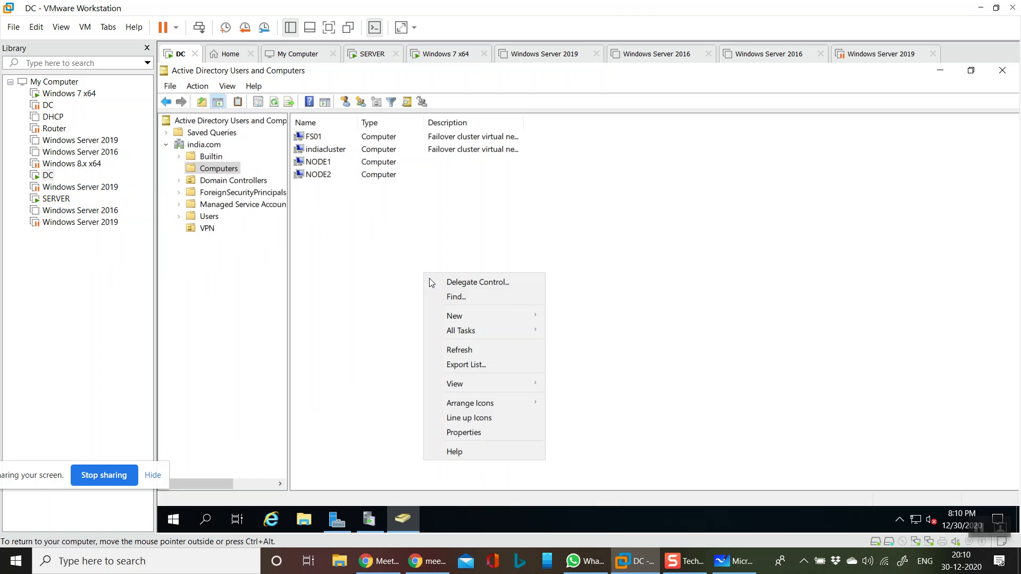
click(467, 349)
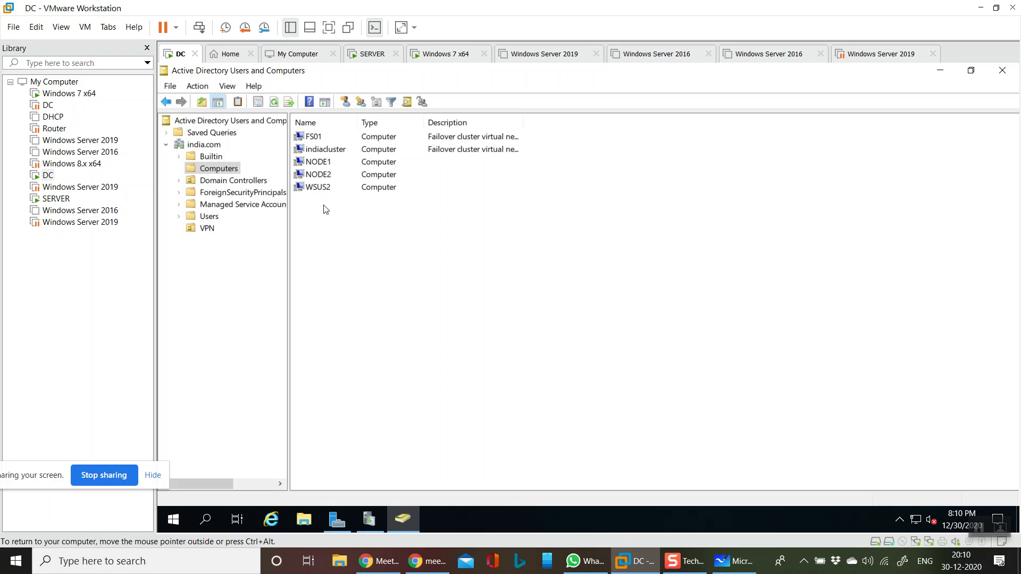
click(327, 190)
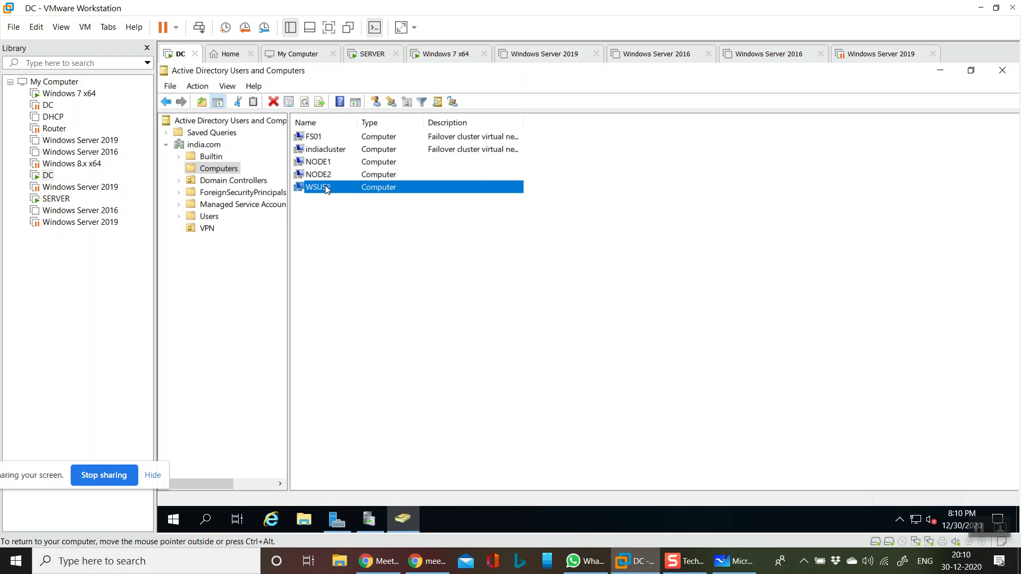
click(406, 262)
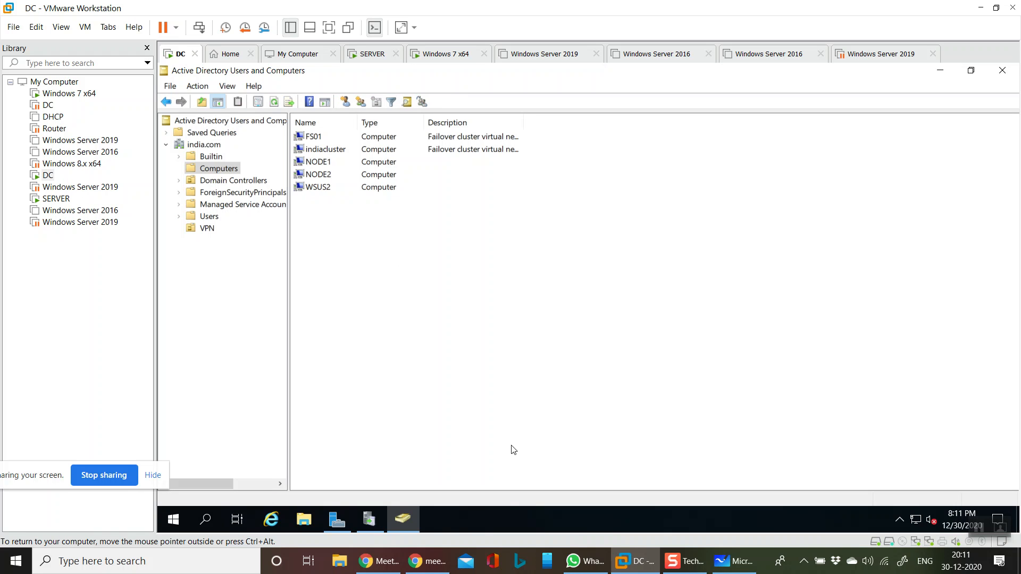
- Close the four unused Windows Server 2019 and 2016 virtual machine tabs and place the DC tab beside SERVER
click(451, 60)
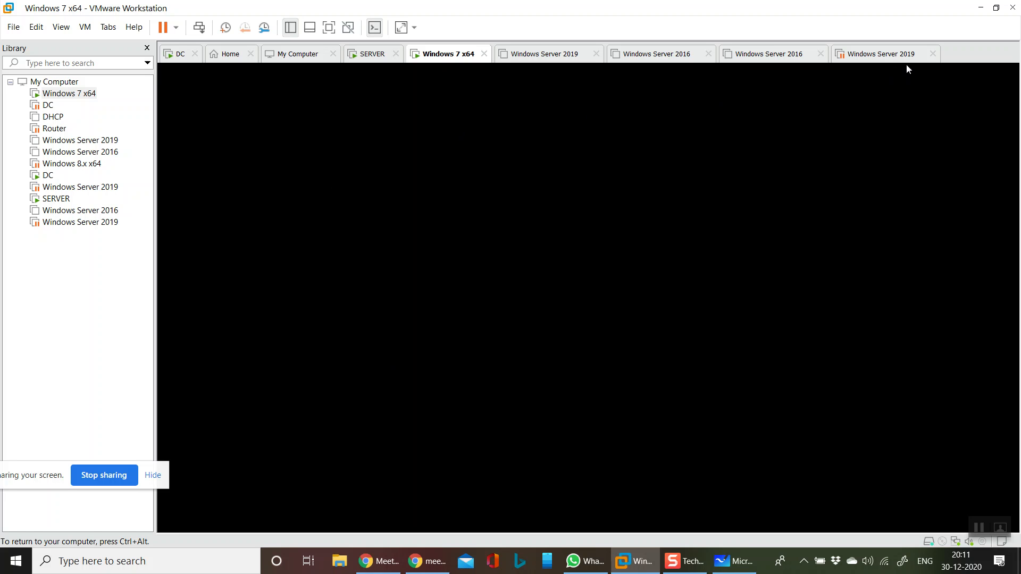
click(932, 54)
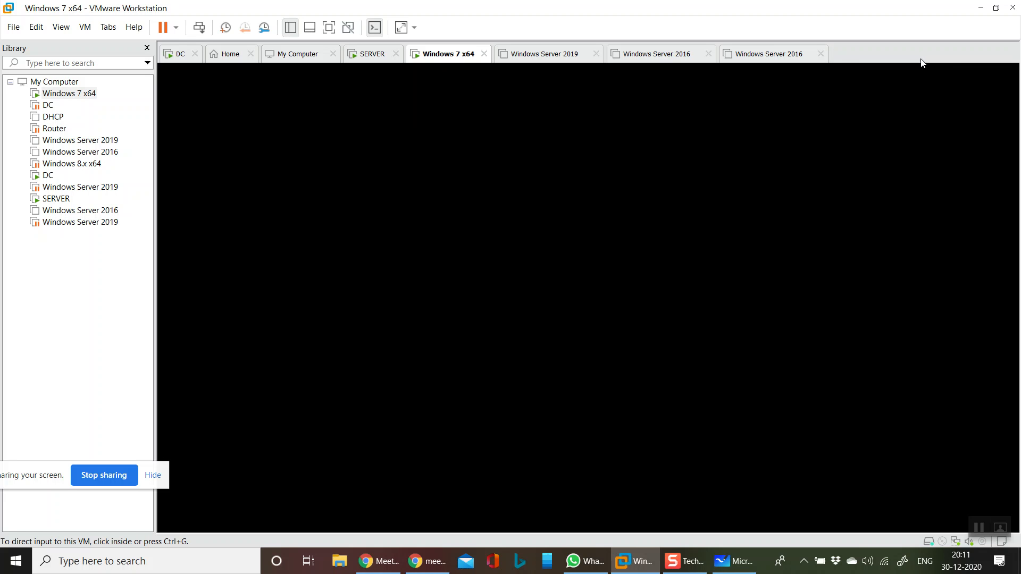
click(821, 54)
click(708, 54)
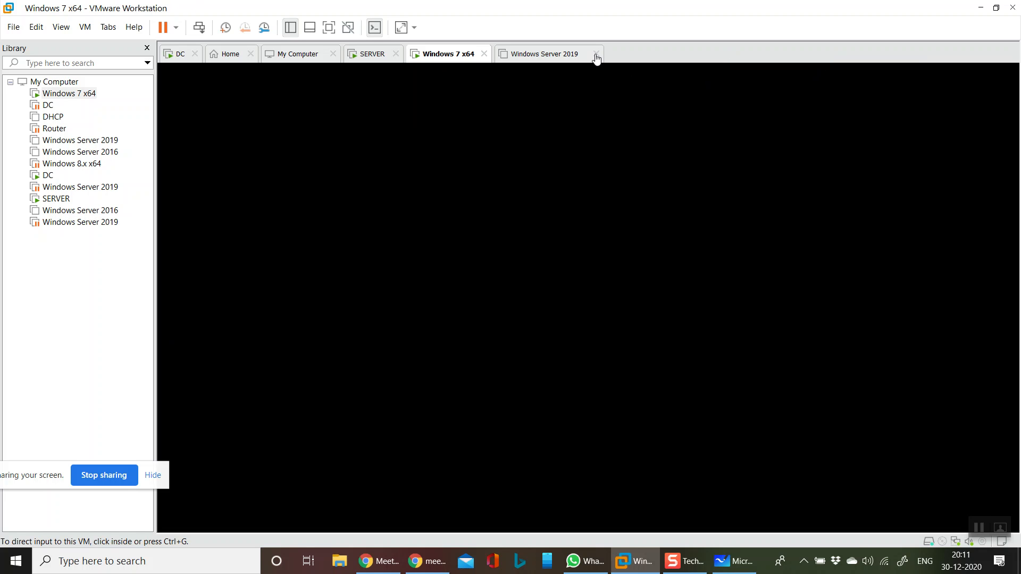
click(596, 54)
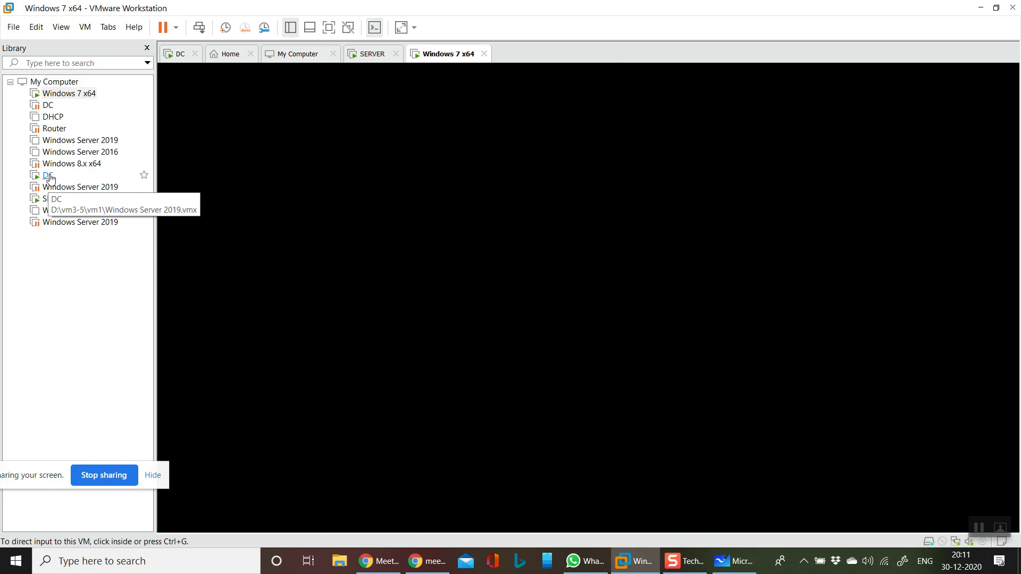
click(49, 176)
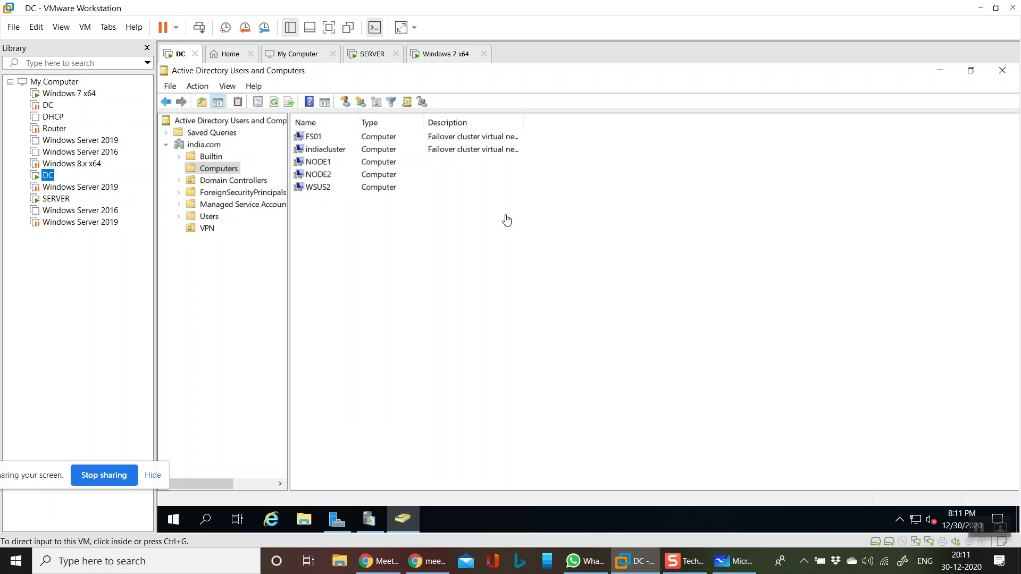
drag(183, 57, 319, 56)
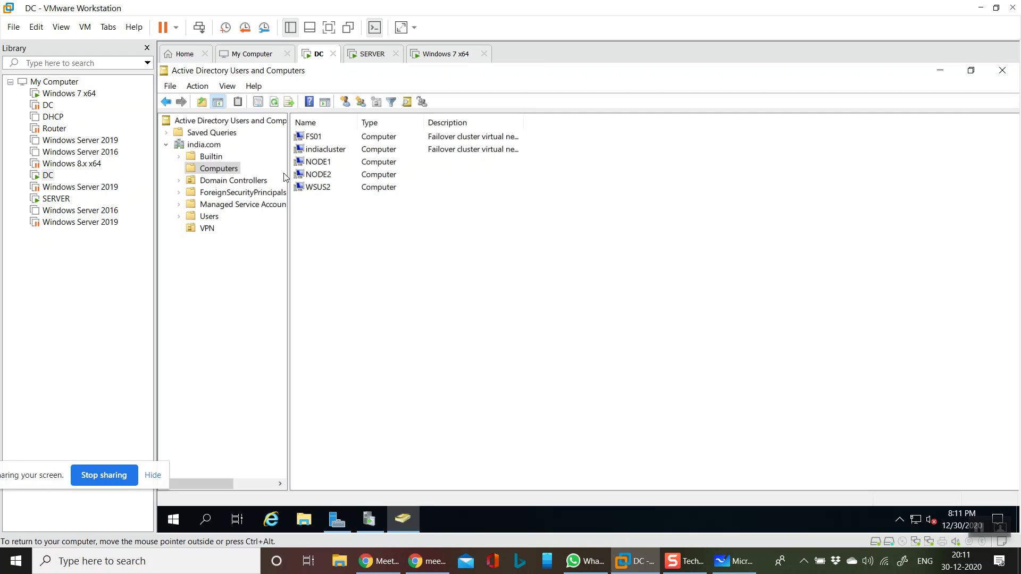
- Sign in to the Windows 7 x64 virtual machine as the local NEE-PC administrator with the account password
click(446, 54)
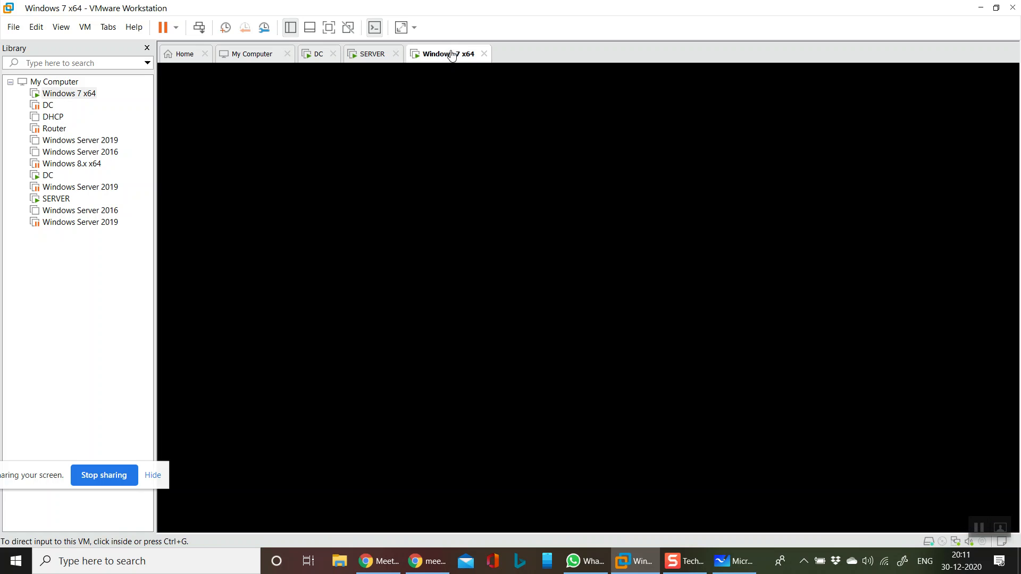
click(199, 28)
click(588, 401)
click(652, 346)
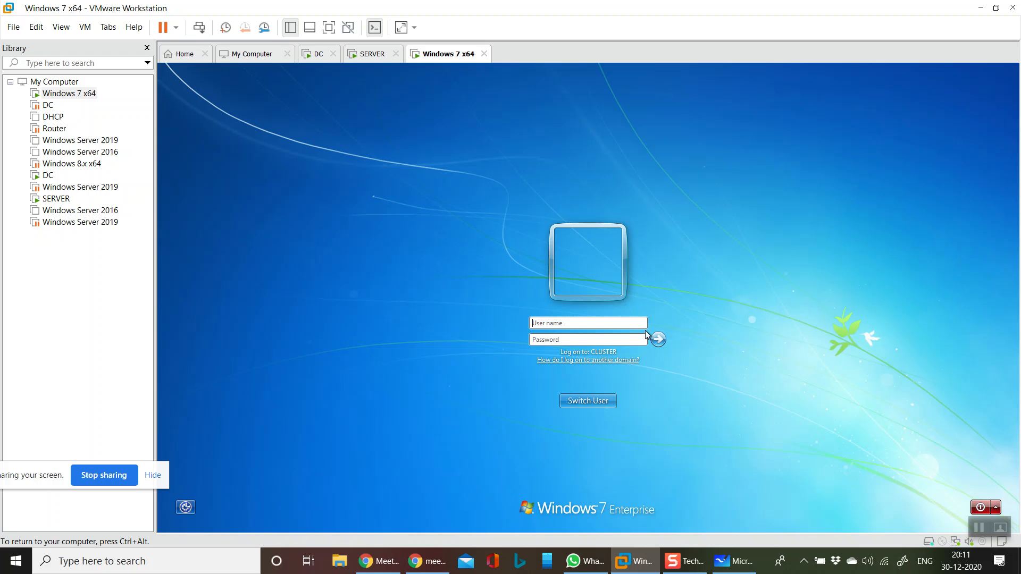
click(583, 401)
click(556, 343)
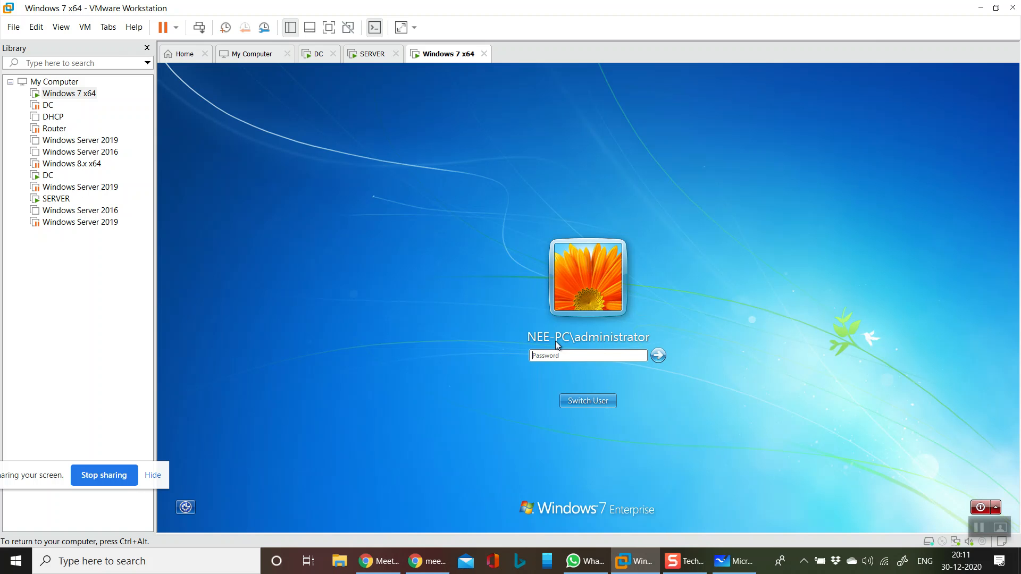
click(607, 354)
text(123456)
key(Return)
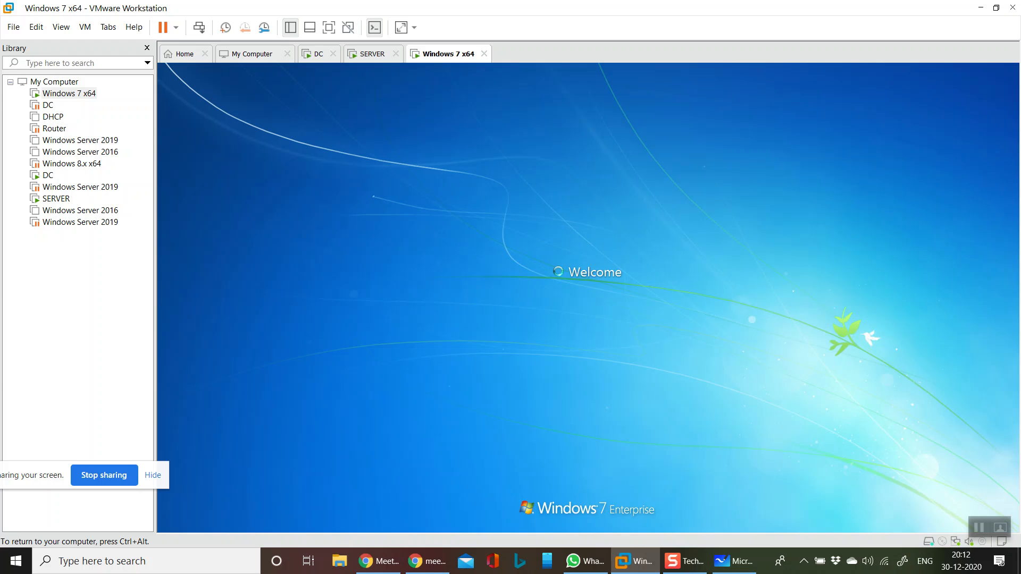
key(ctrl+alt)
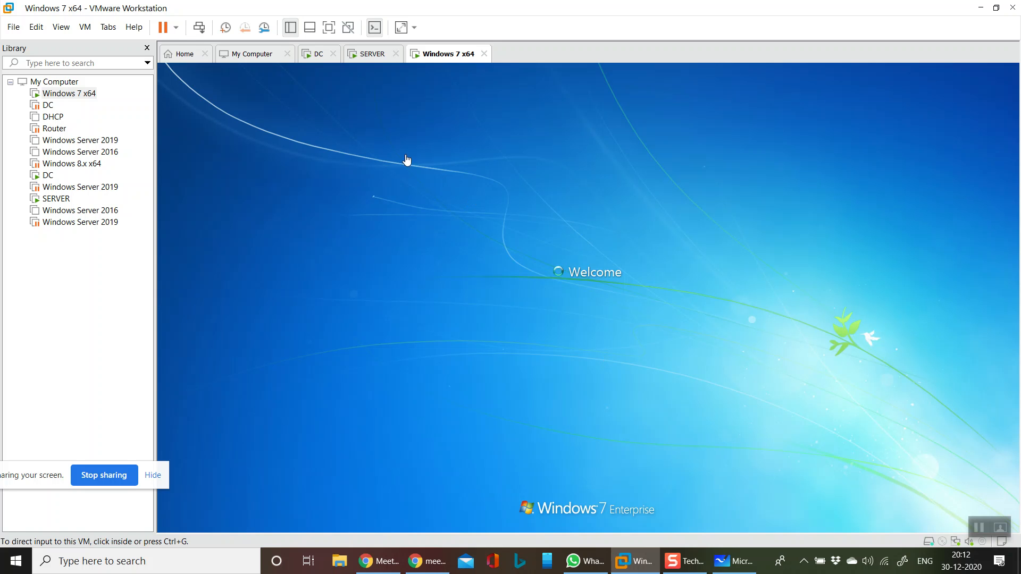
click(371, 59)
click(325, 57)
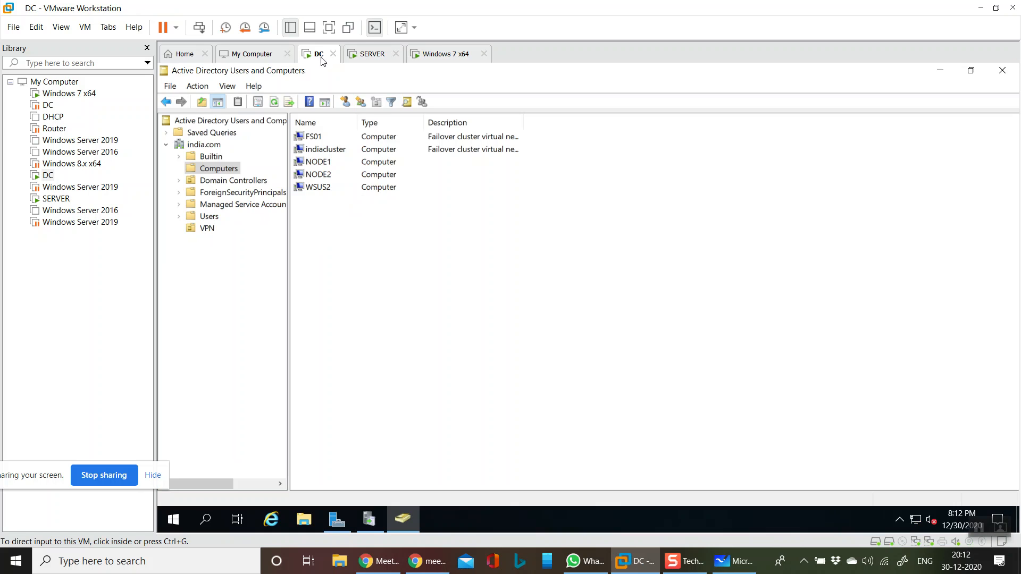
click(445, 55)
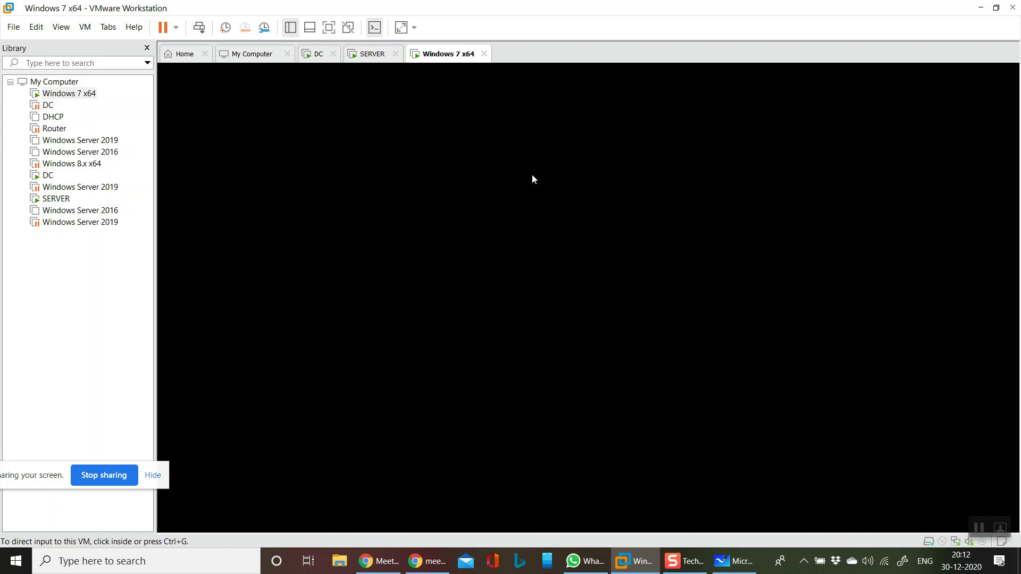
- Open the Windows 7 machine's Network Connections by running ncpa.cpl
click(532, 174)
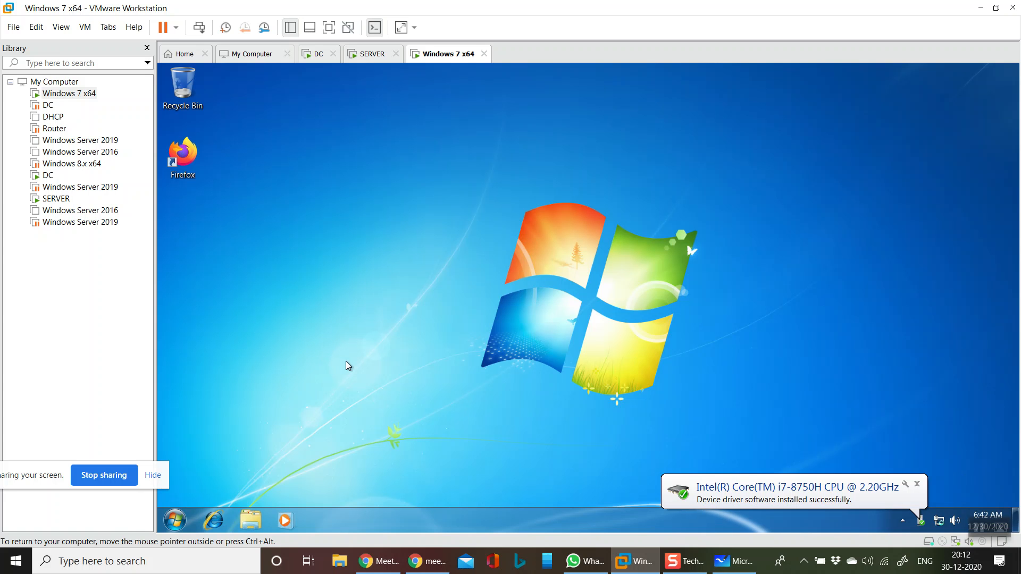
key(super+r)
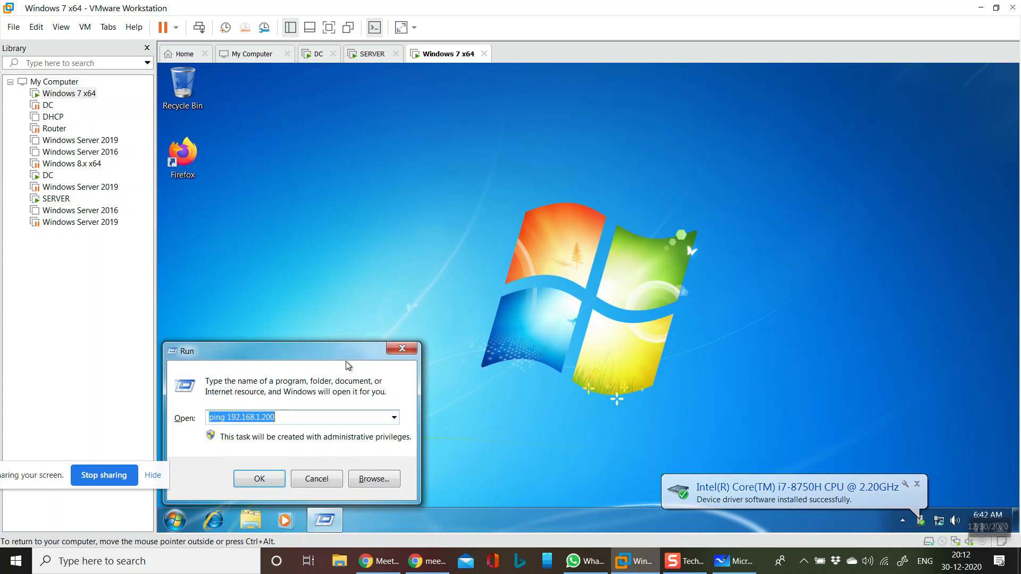
key(BackSpace)
text(ncp)
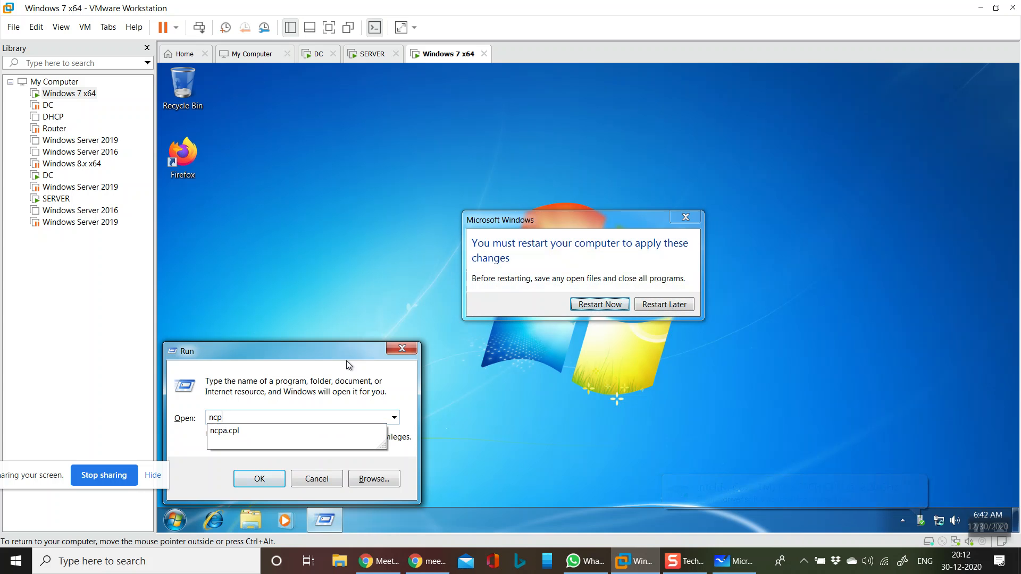
key(Down)
key(Return)
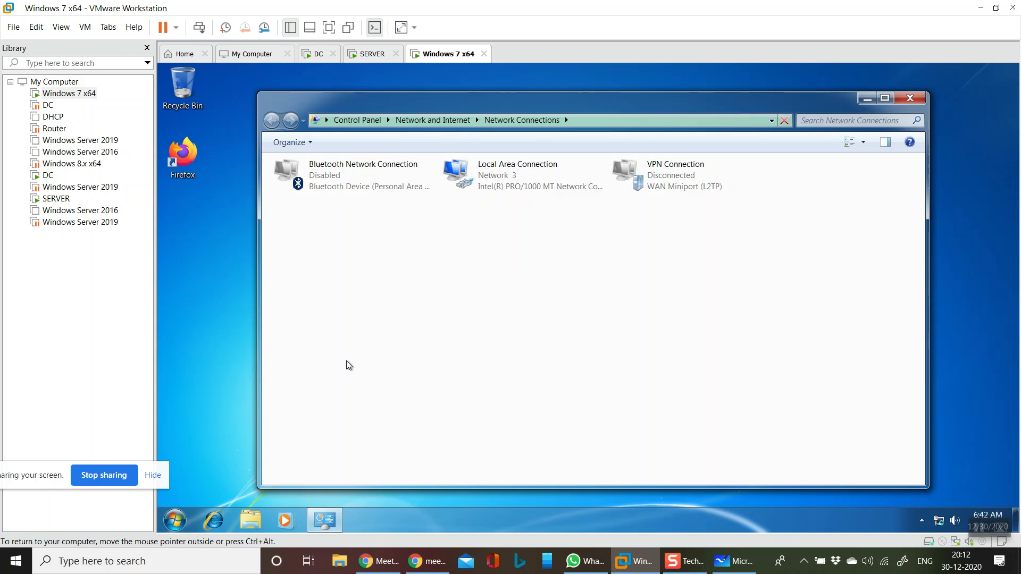
- Check the IPv4 address and DNS server in the Local Area Connection details, and close Network Connections
click(497, 168)
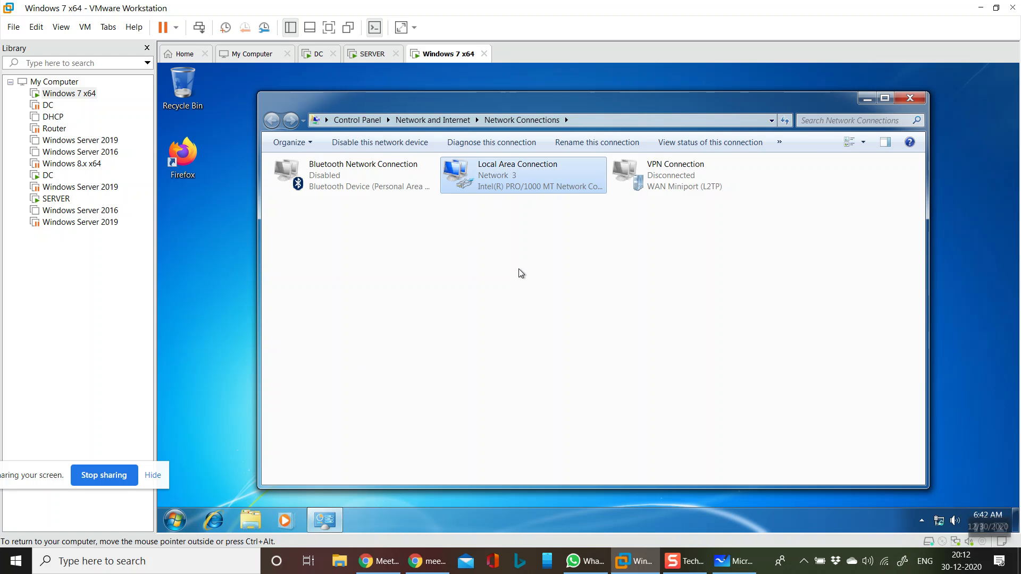
double_click(525, 187)
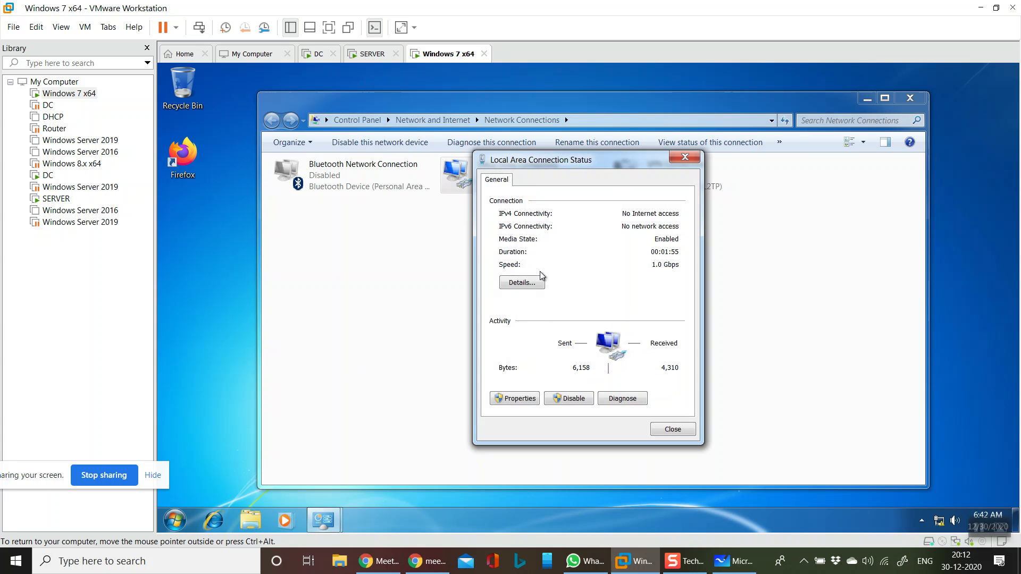
click(538, 291)
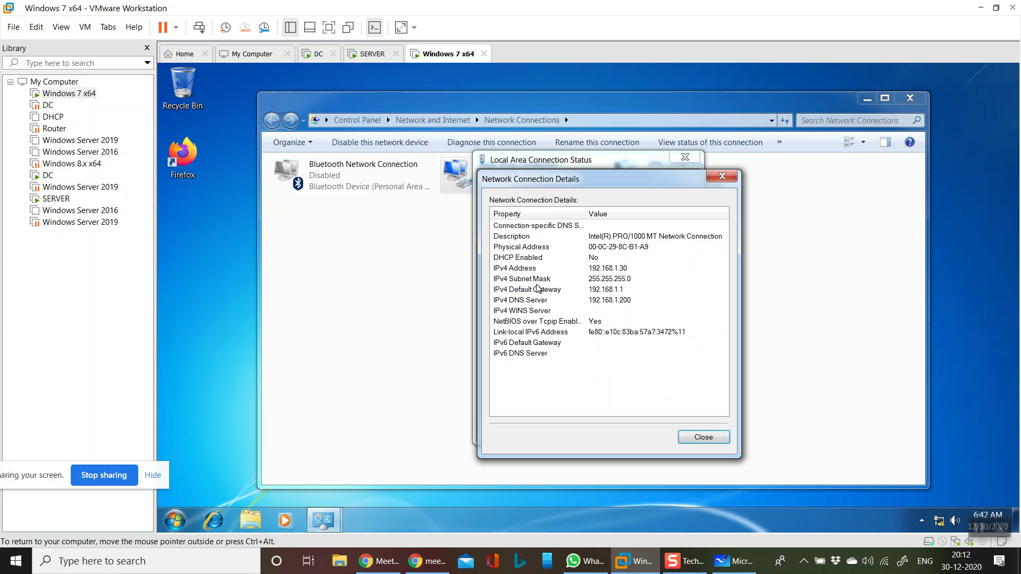
click(612, 301)
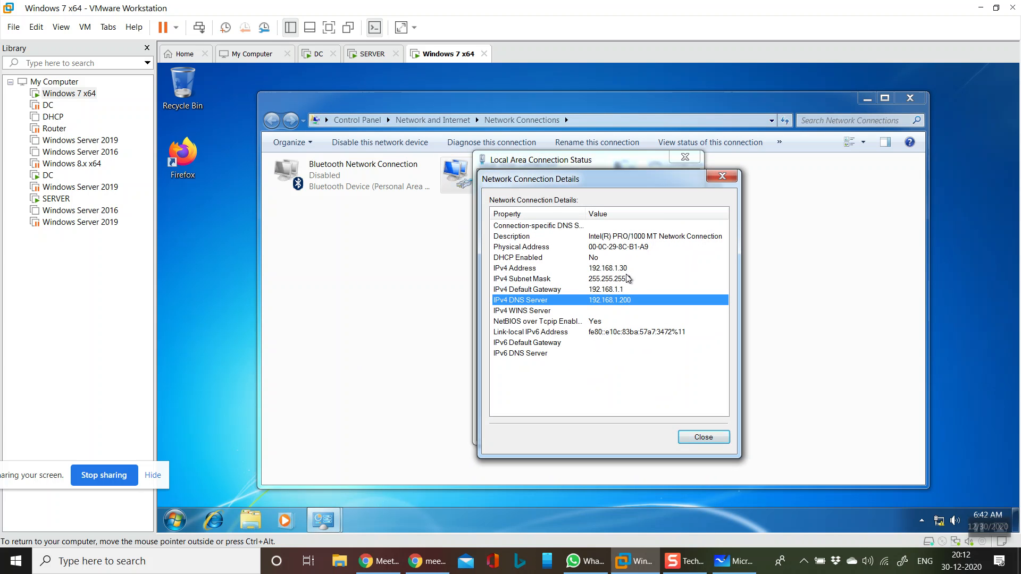
click(715, 439)
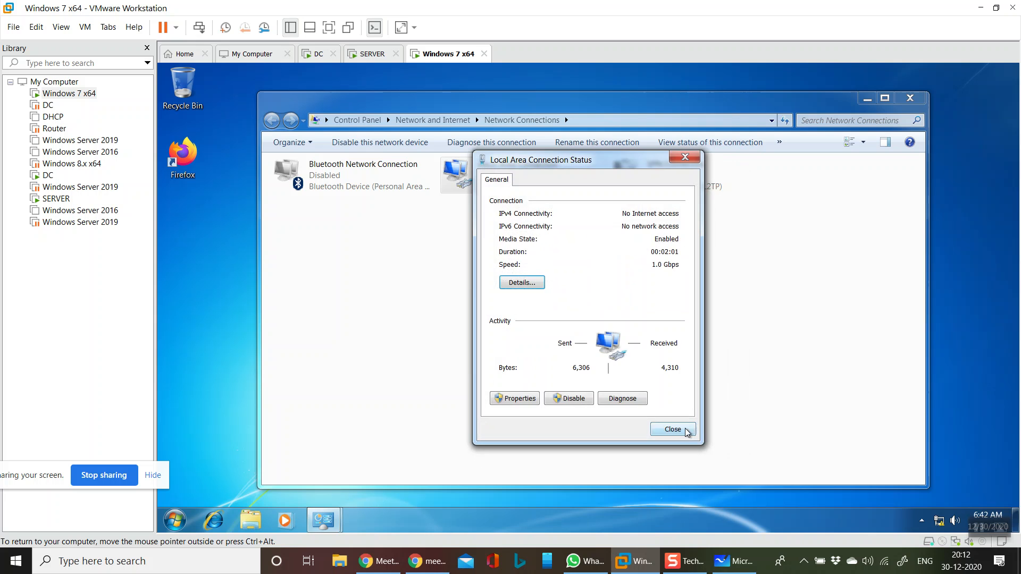
click(674, 430)
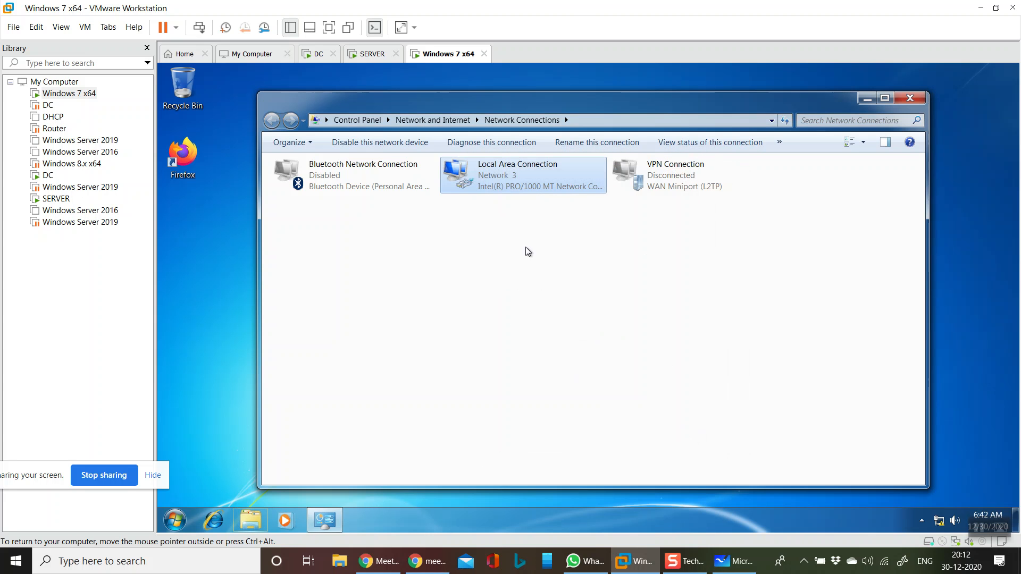
click(912, 97)
- Open the Windows 7 machine's System Properties and change its membership from domain to the workgroup WORKGROUP
key(super+r)
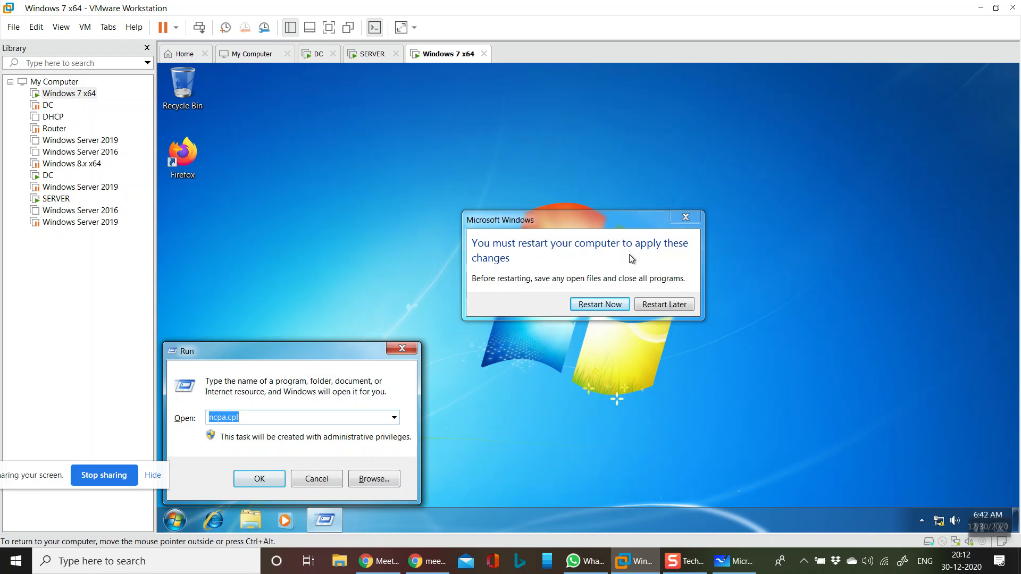
text(sys)
key(Down)
key(Return)
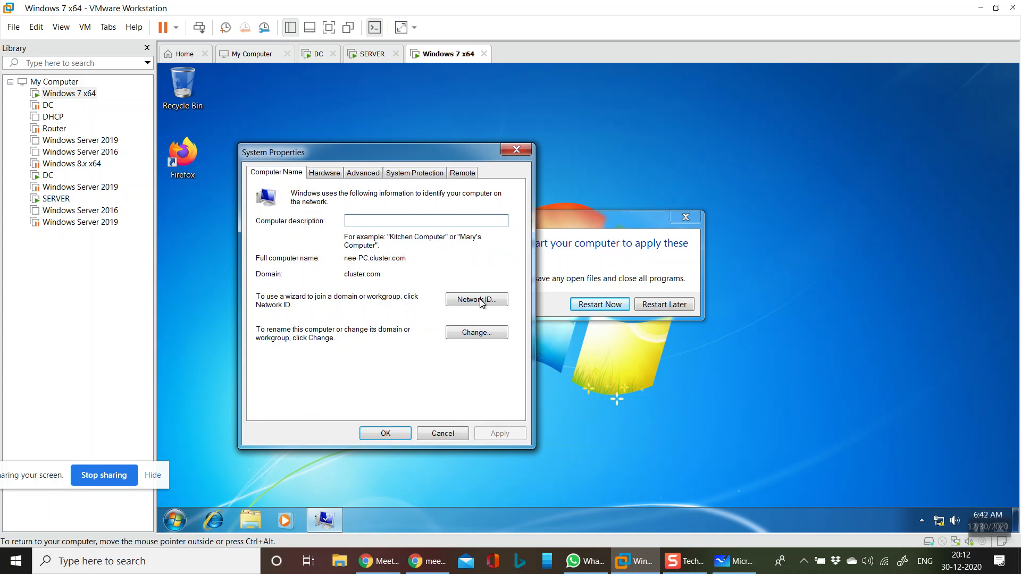
click(478, 338)
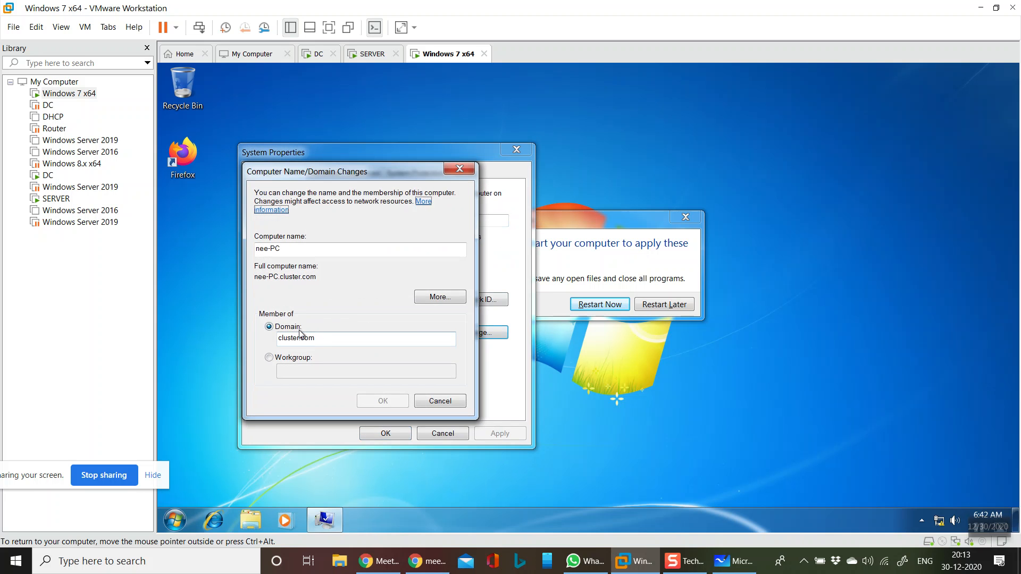
click(296, 362)
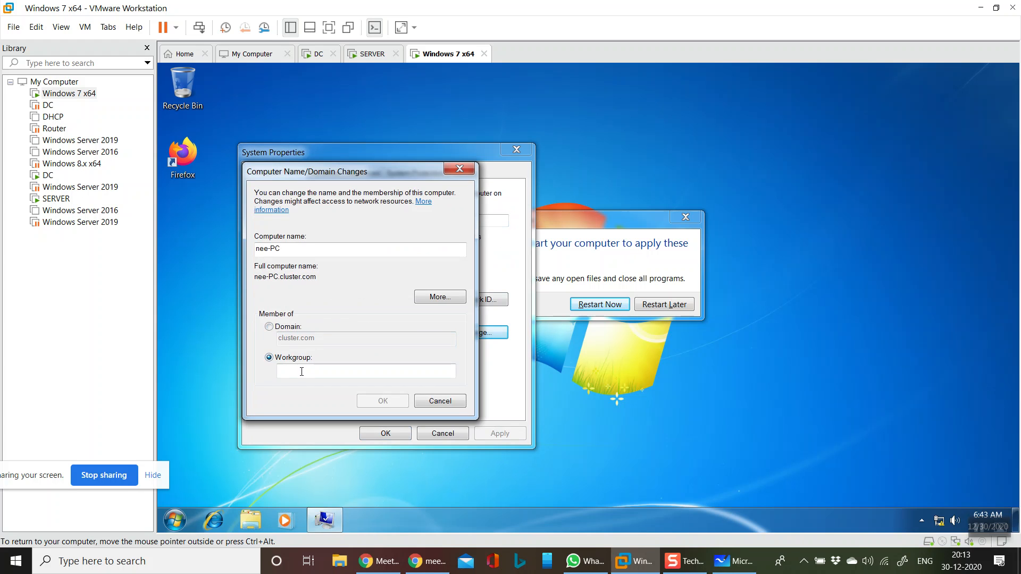
click(311, 370)
text(WORK)
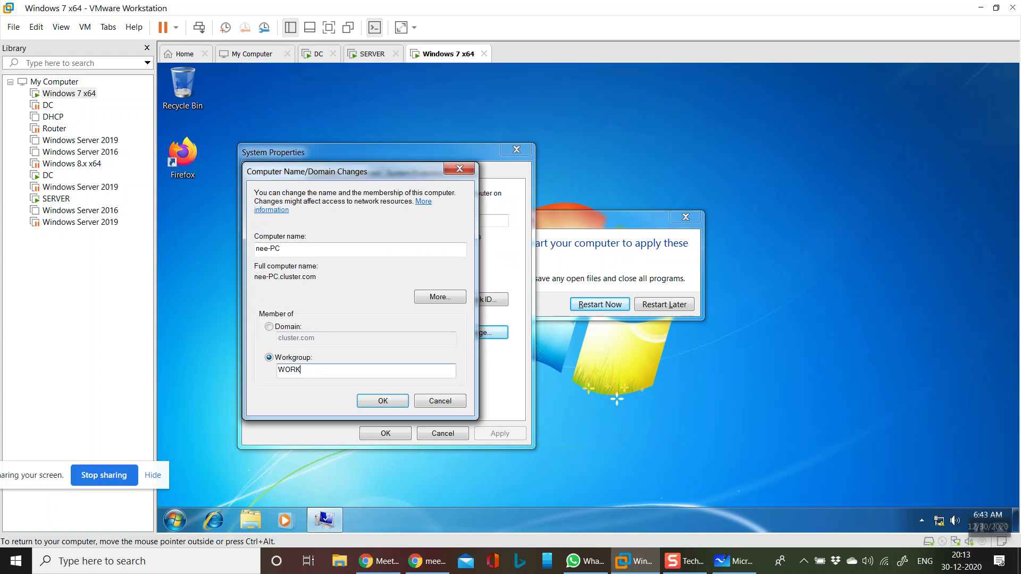
text(GROUP)
- Change the computer name to PC100, submit the name and workgroup changes, and dismiss the duplicate-name message
drag(321, 251, 164, 219)
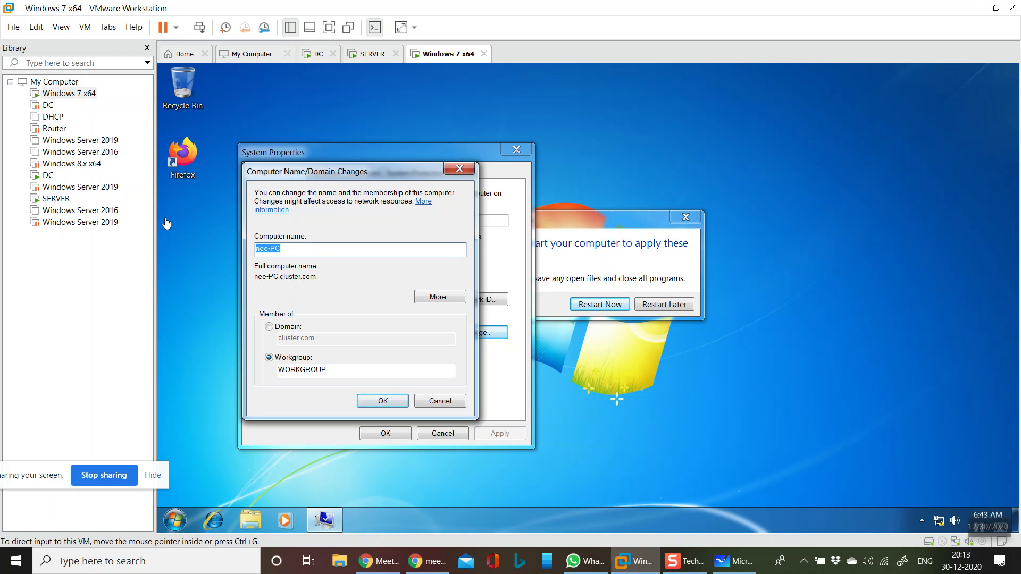
click(301, 248)
key(BackSpace)
key(BackSpace)
key(BackSpace)
key(BackSpace)
key(BackSpace)
key(BackSpace)
text(PC100)
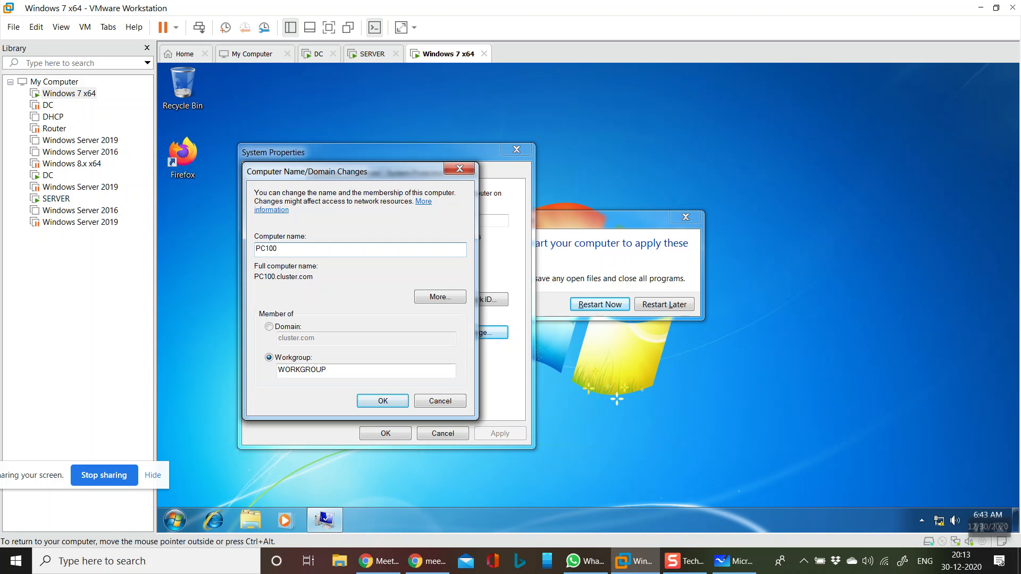
click(376, 400)
click(634, 349)
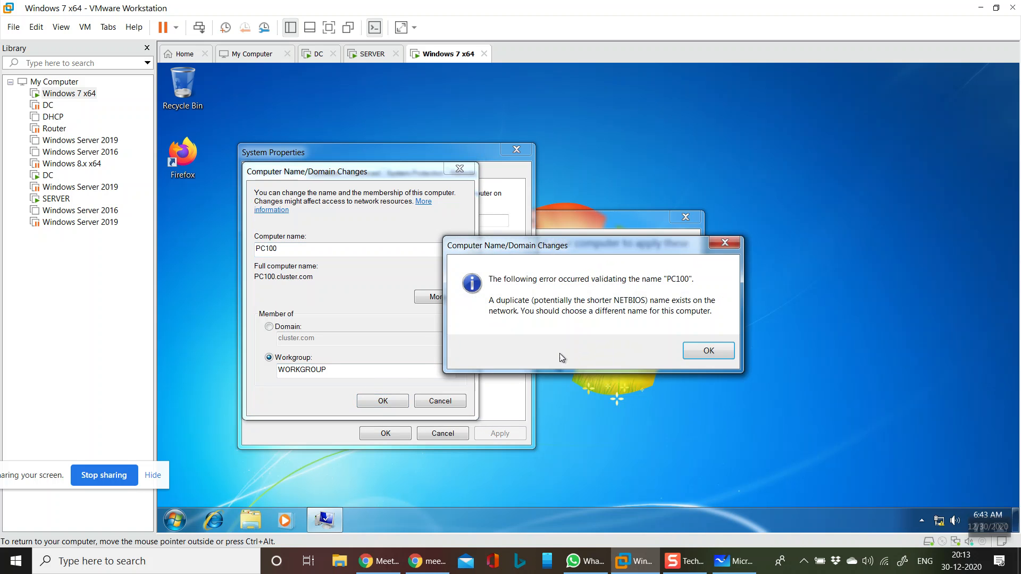
click(722, 352)
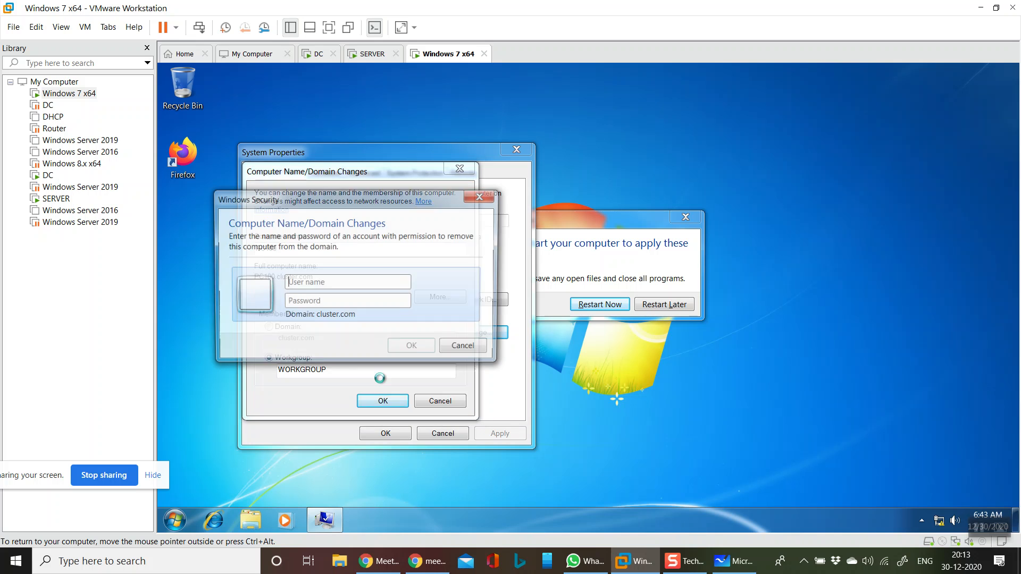
- Authorize the removal from cluster.com with the administrator account and its password, and acknowledge the workgroup and restart messages
click(403, 287)
text(administr)
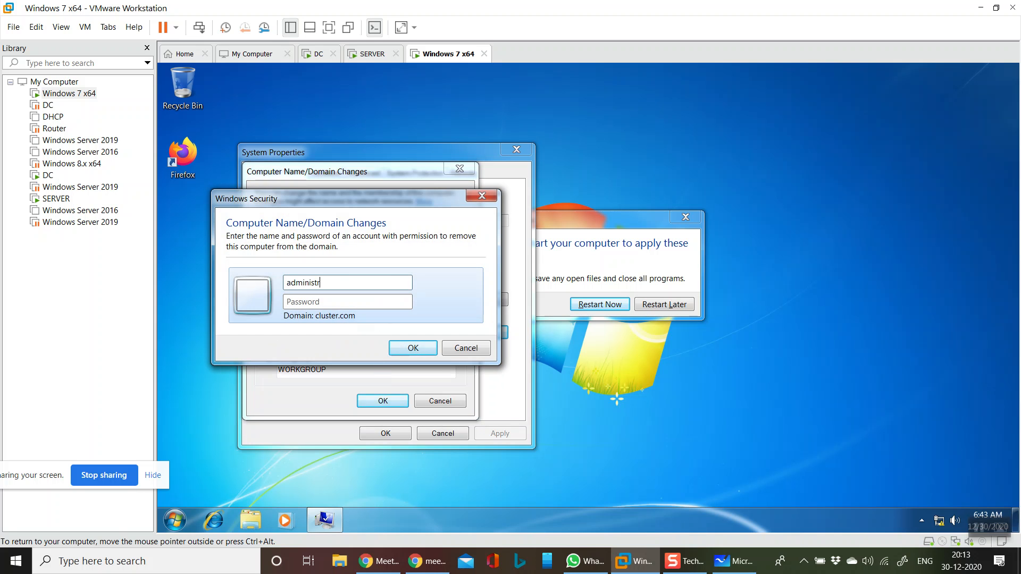
text(ator*********)
key(Return)
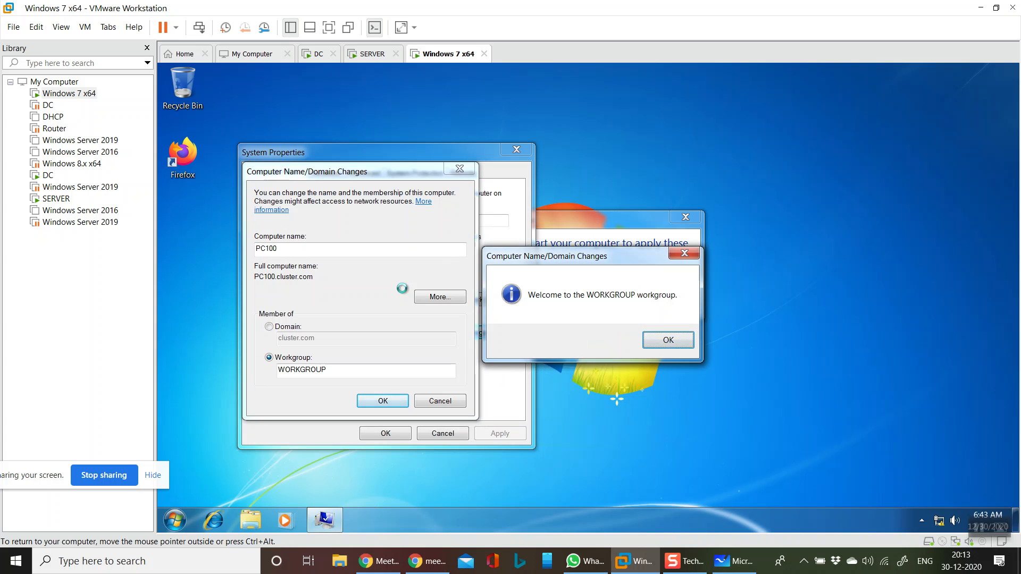
key(Return)
key(Return)
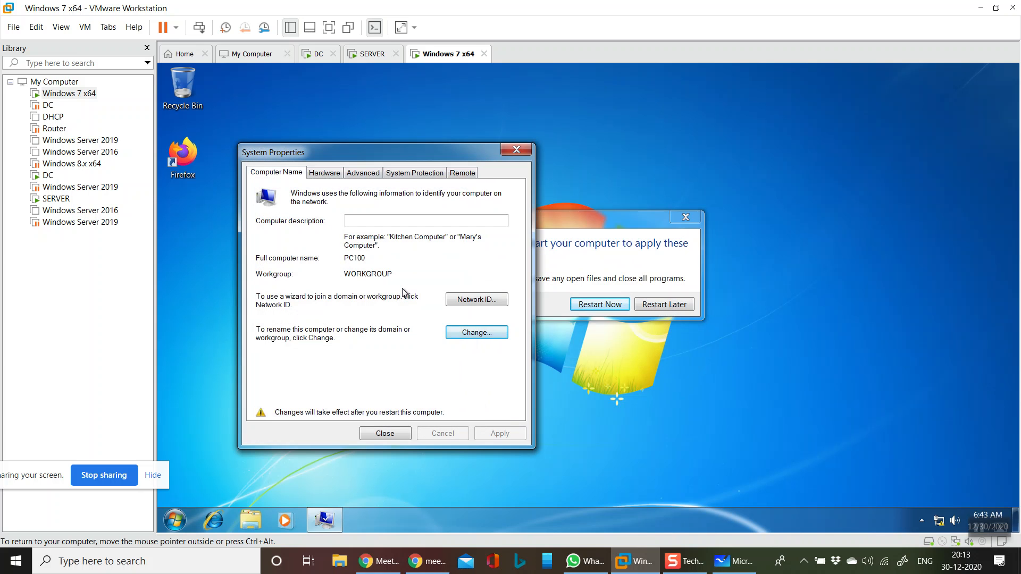
- Restart the Windows 7 machine to apply the name and workgroup changes, and sign in as Administrator with the account password
click(395, 433)
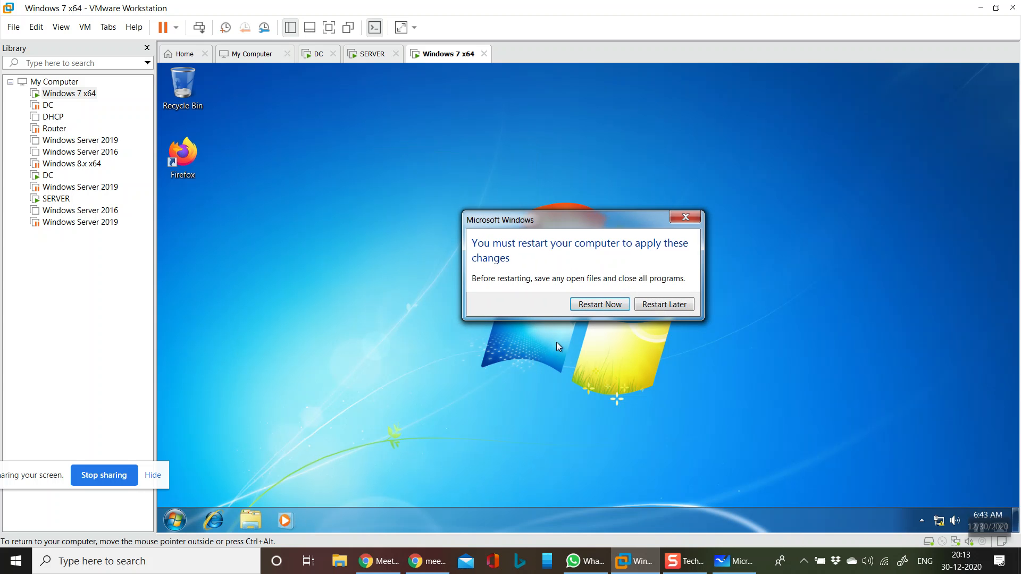
click(611, 308)
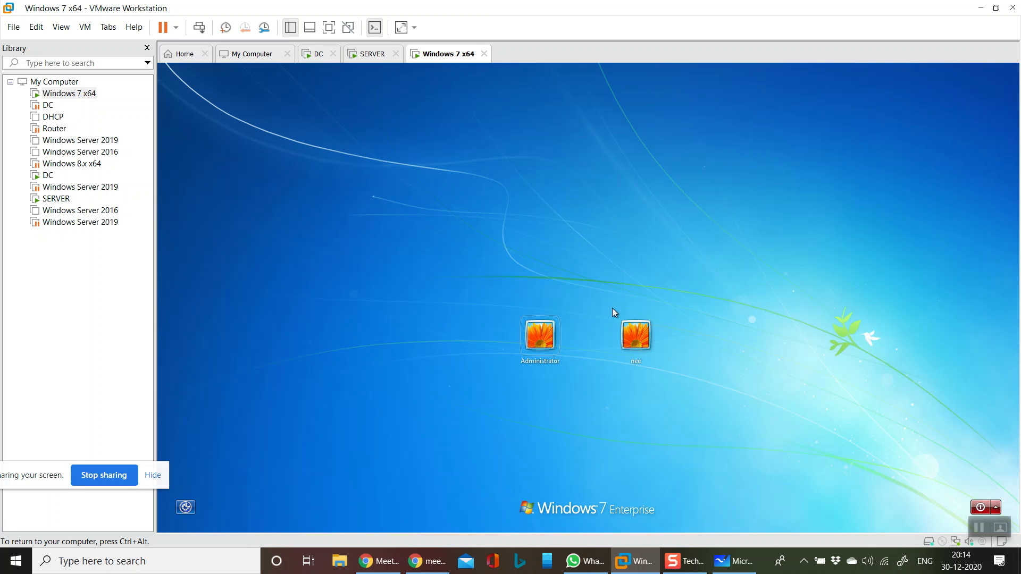
click(529, 341)
click(556, 356)
text(•••••)
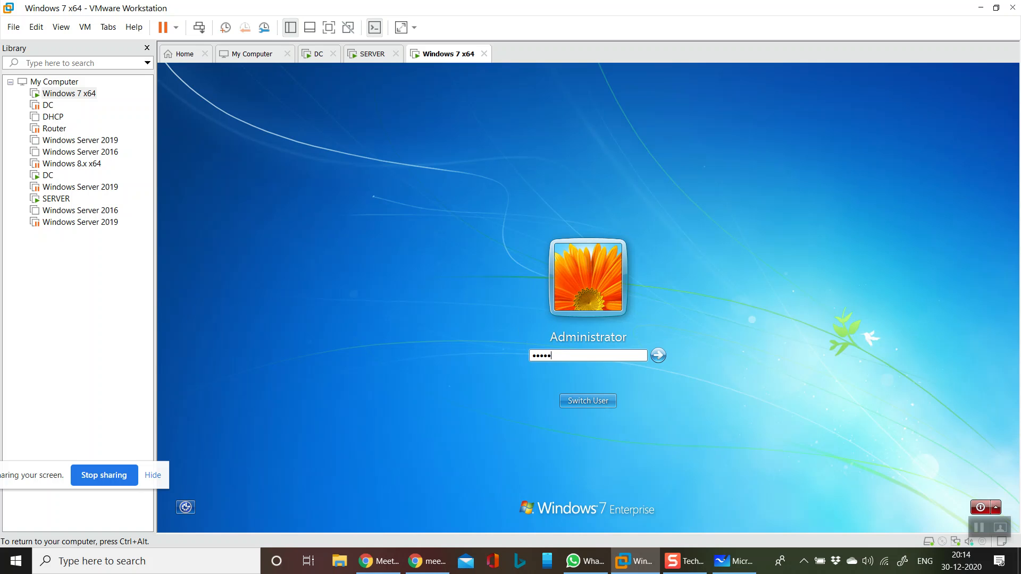
text(••)
key(Return)
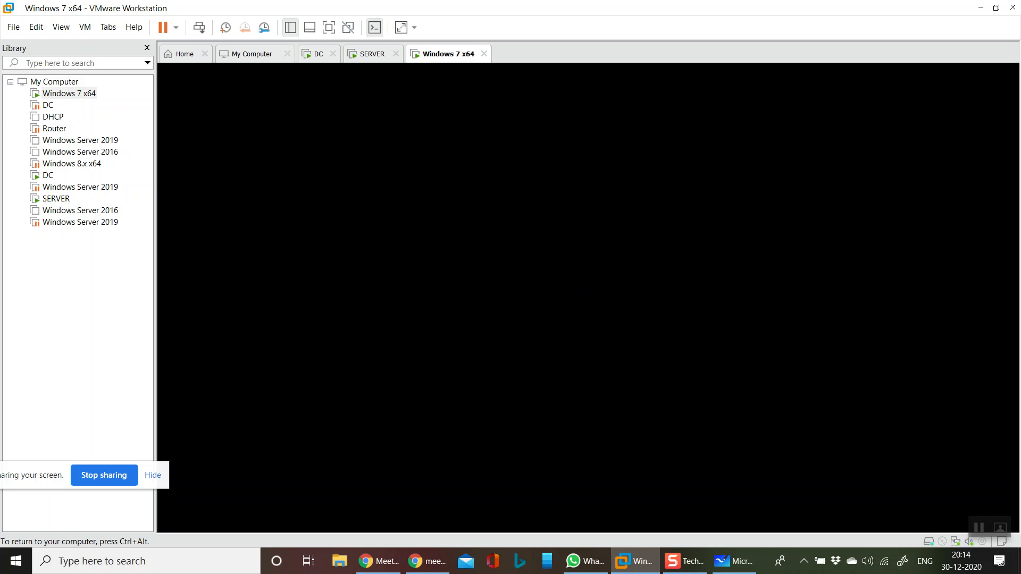
- Reopen the Windows 7 machine's System Properties, change its membership to the domain india.com, and submit the change
key(super+r)
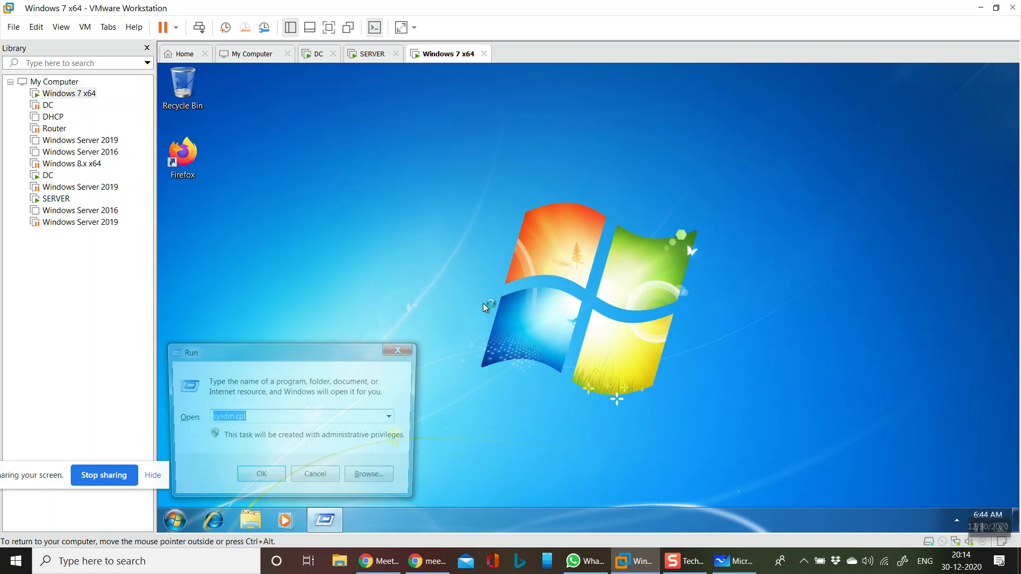
key(Return)
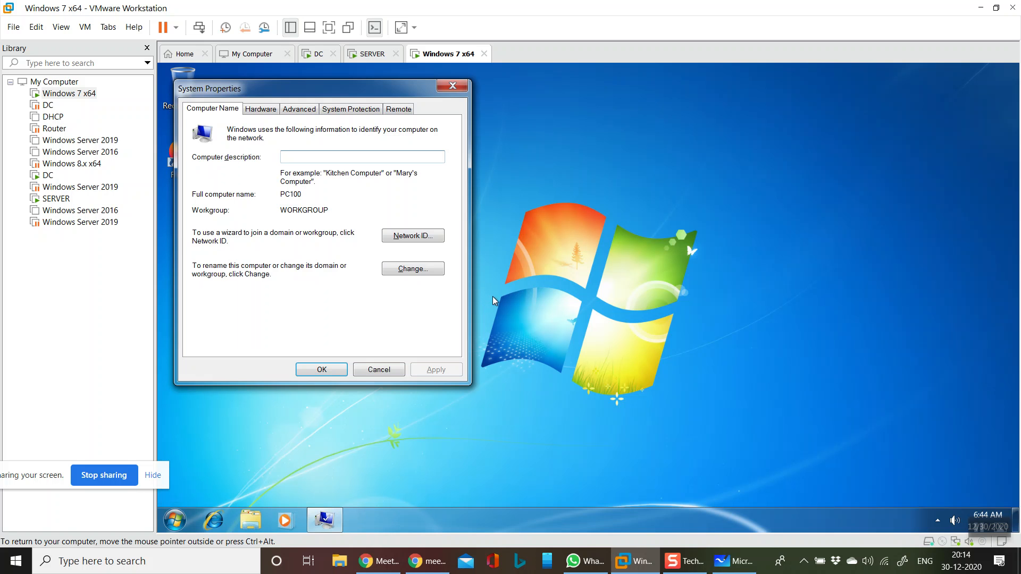
click(439, 269)
click(234, 263)
click(234, 279)
text(india.com)
key(Return)
key(Return)
- Authorize joining india.com with the administrator account and its password
text(administrator)
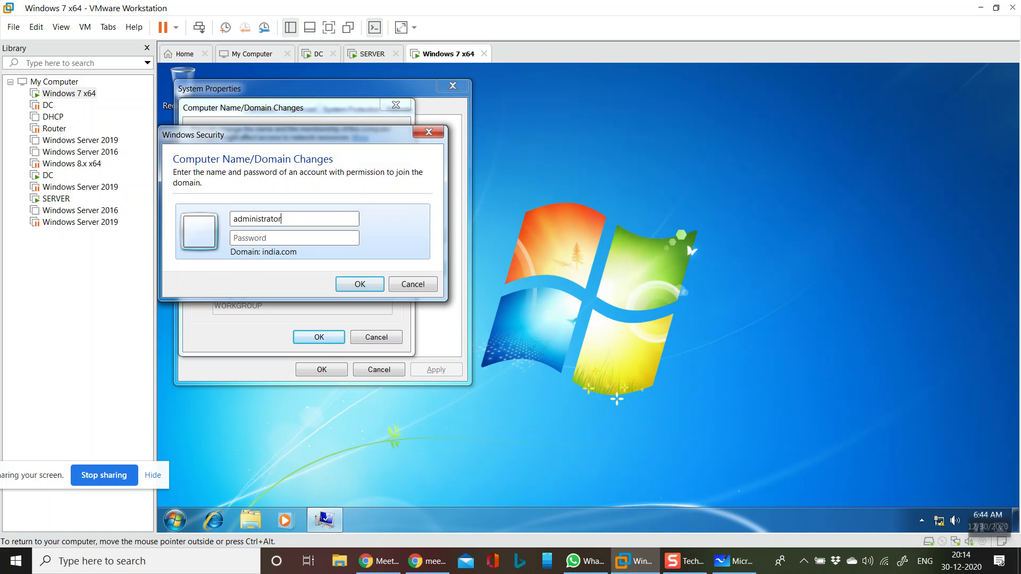
text(P@ssw0rd1)
key(Return)
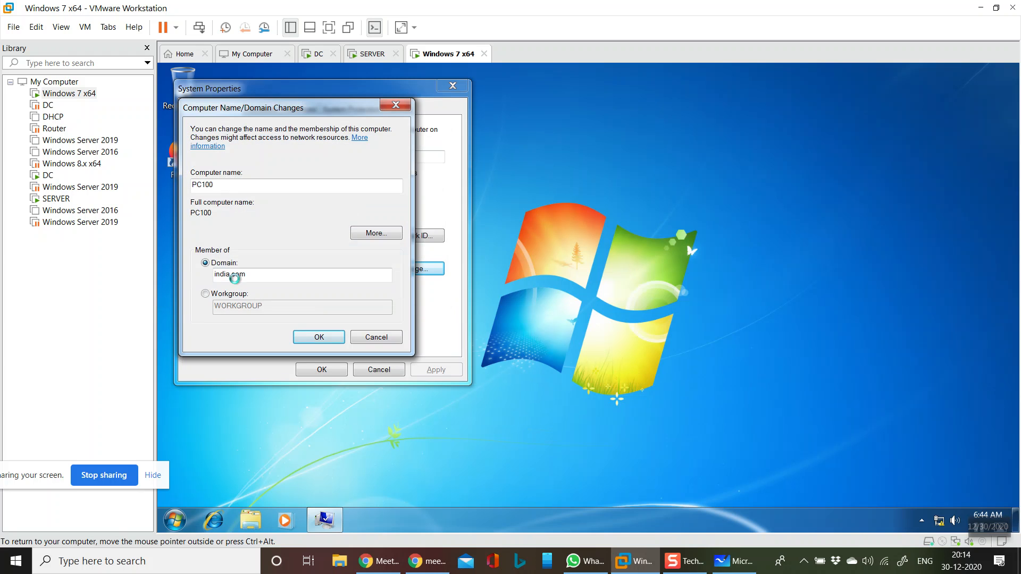
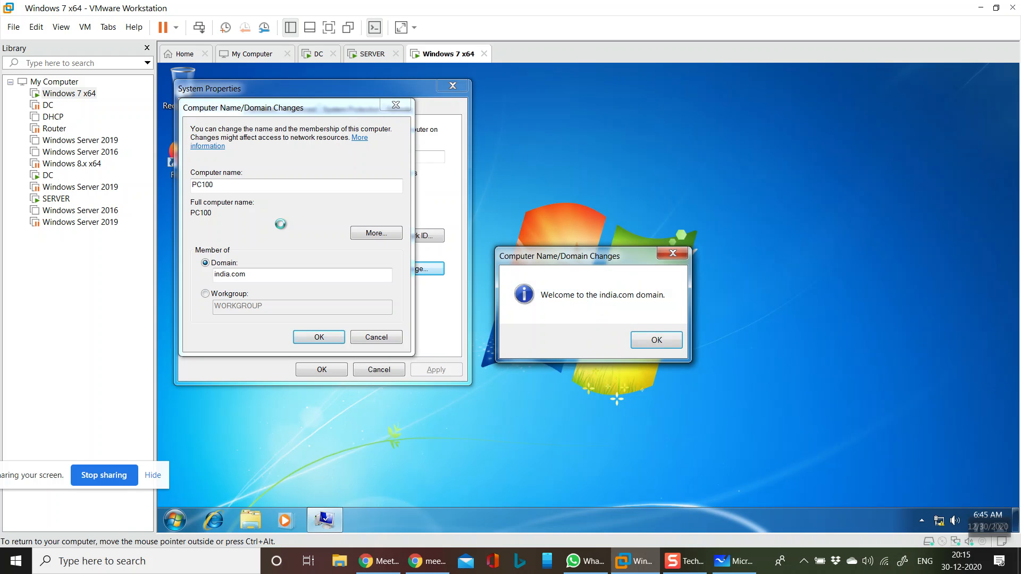
- Acknowledge the india.com domain welcome and restart messages, close System Properties, and restart the Windows 7 machine
click(644, 340)
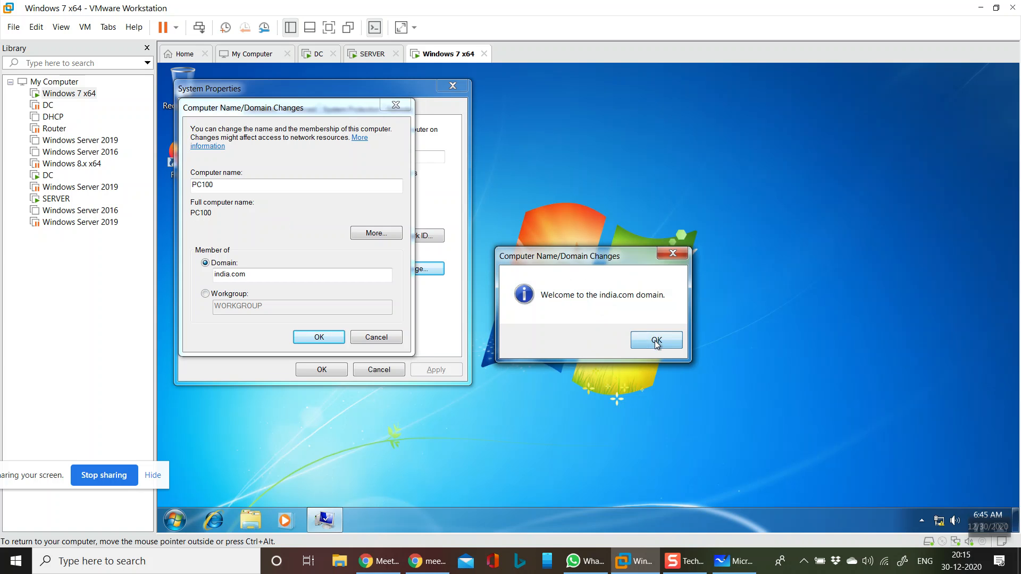
click(672, 310)
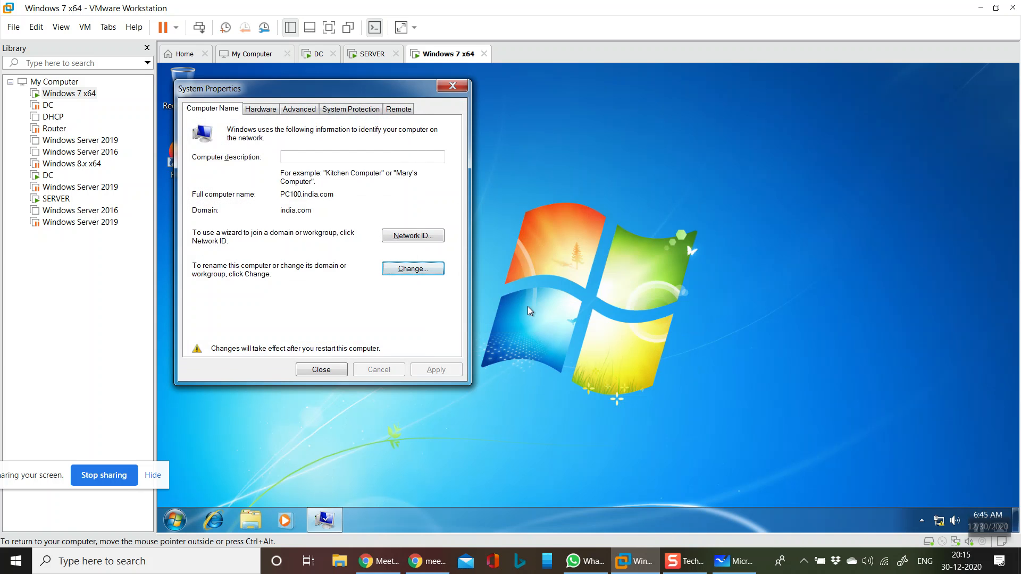
click(340, 368)
click(600, 305)
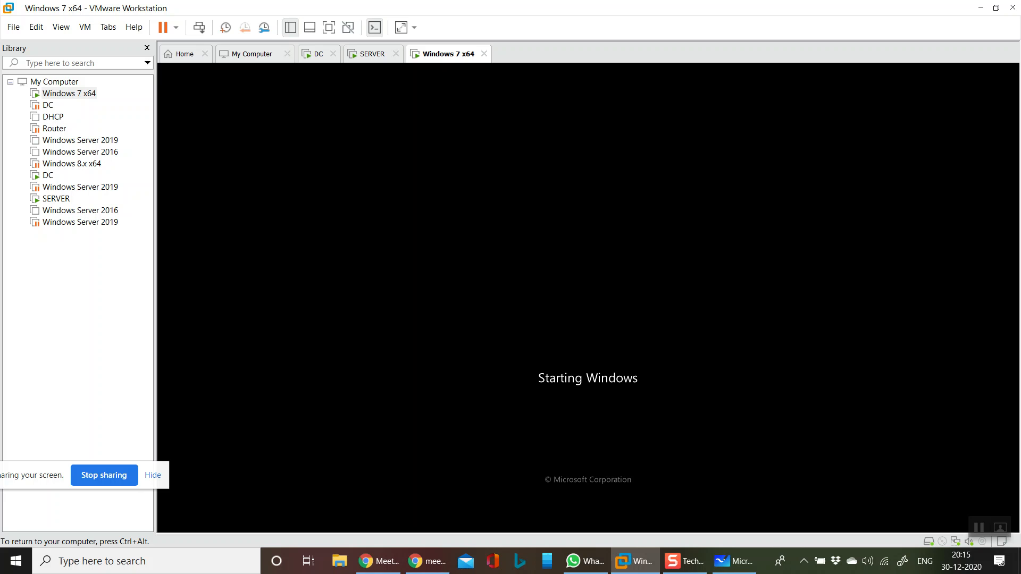
- Switch to the DC virtual machine, refresh the Computers container of india.com, and check the PC100 and WSUS2 entries
key(ctrl+alt)
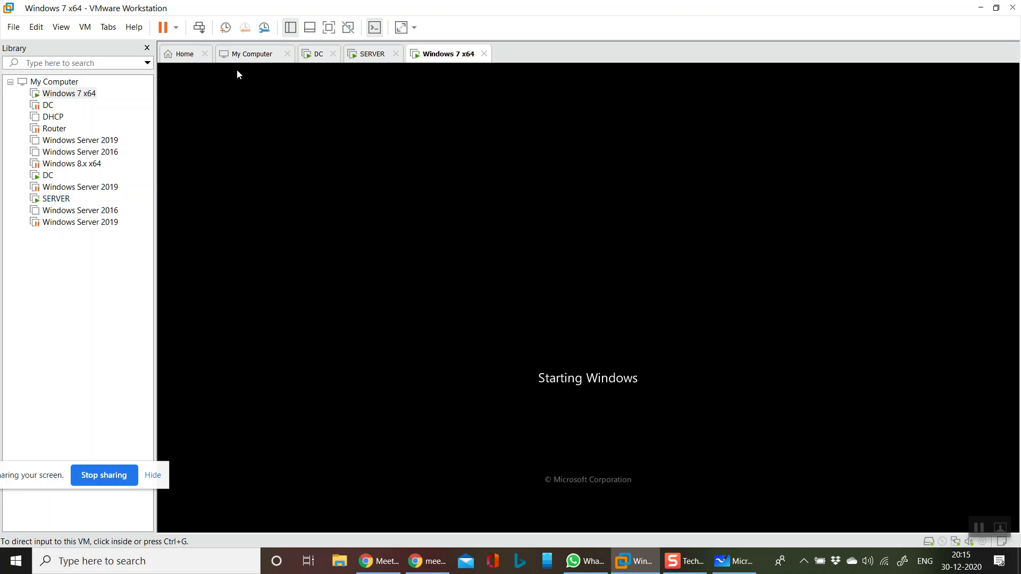
click(255, 57)
click(323, 59)
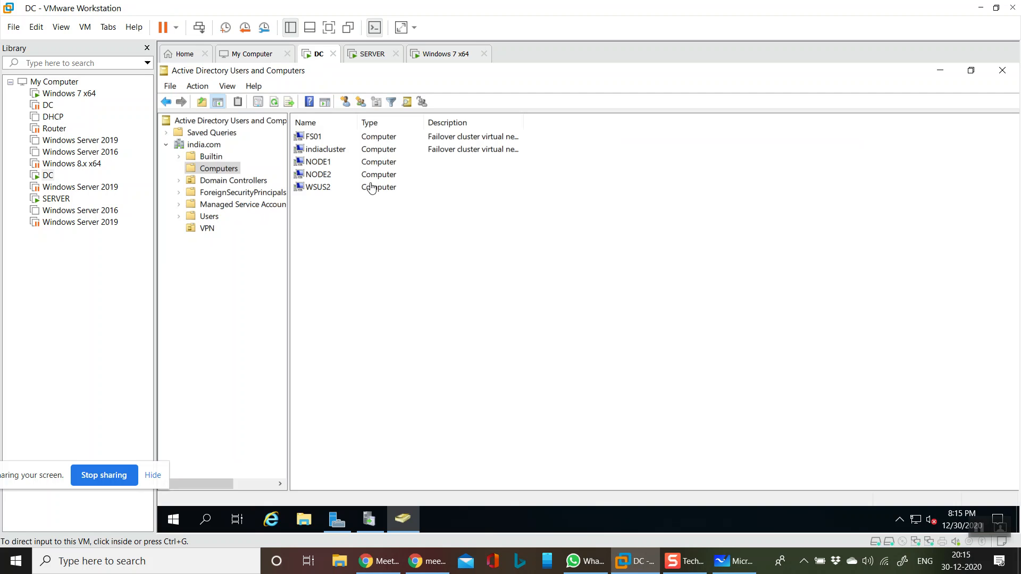
right_click(415, 304)
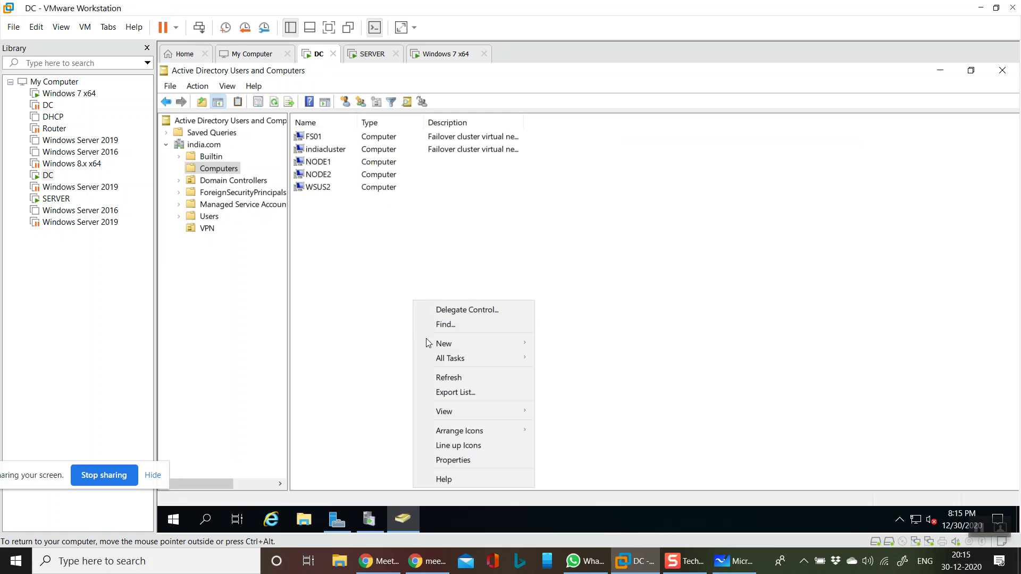
click(456, 378)
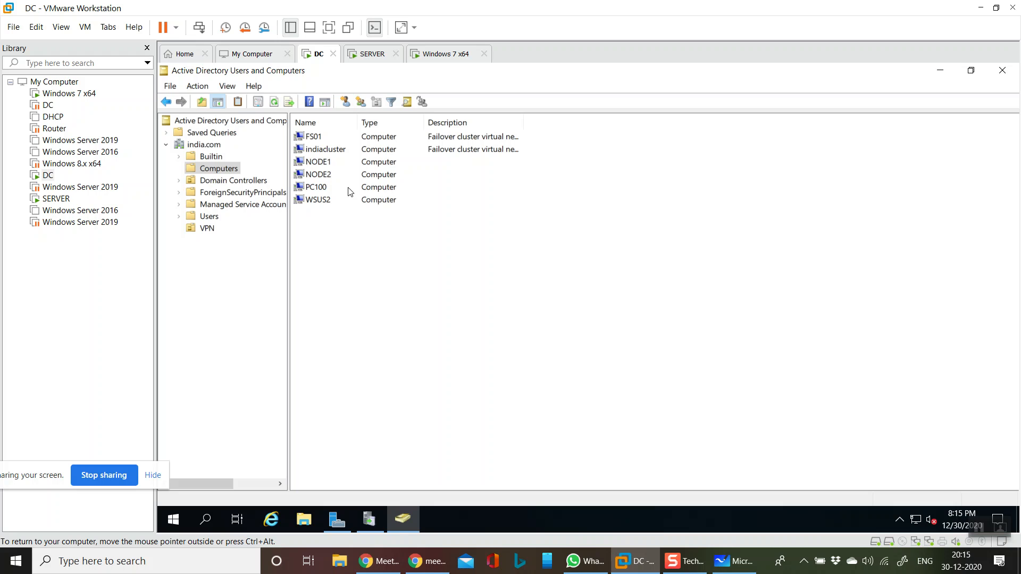
click(326, 188)
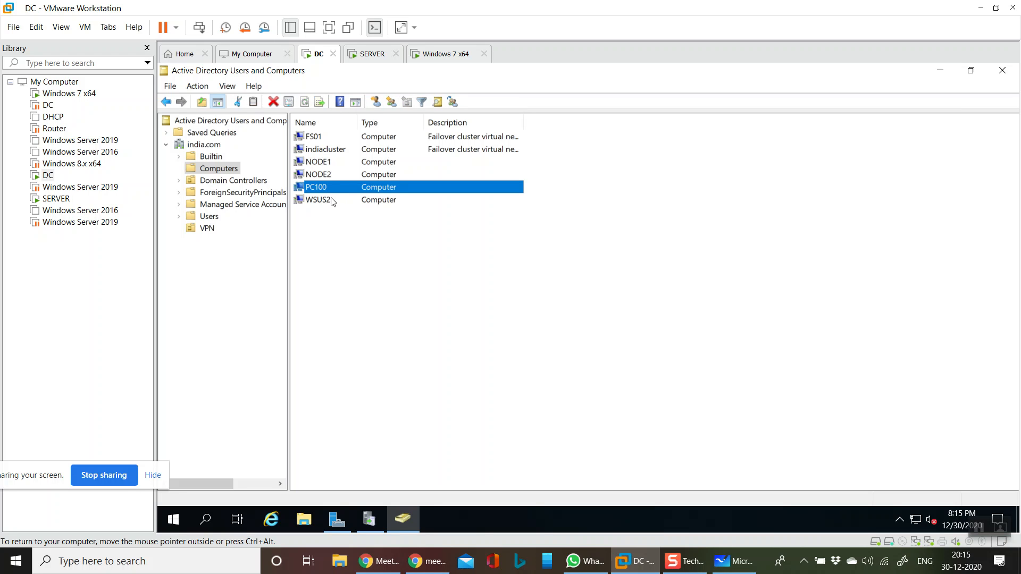
click(331, 201)
click(394, 243)
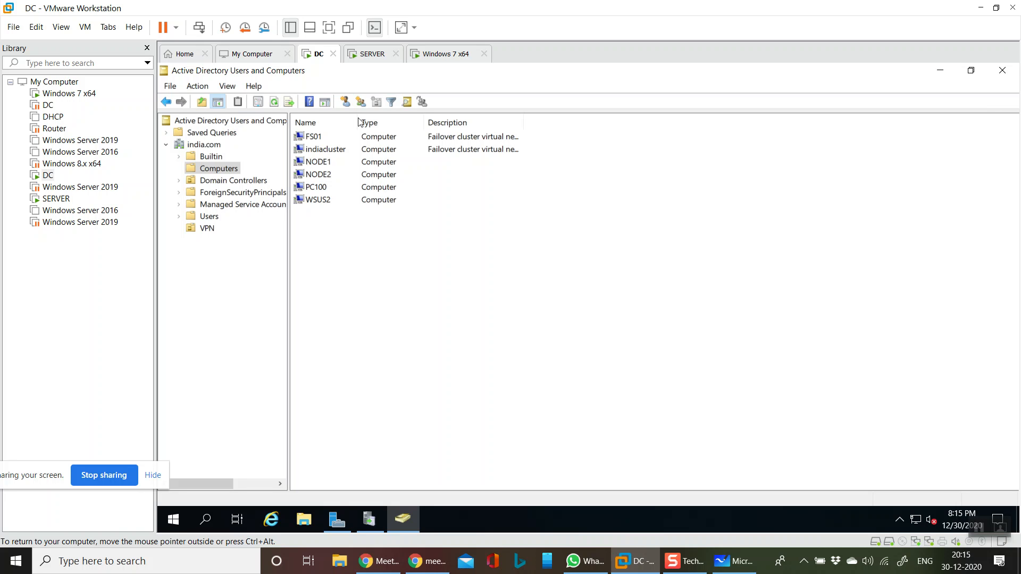
- Dismiss the Automatic Refresh notification in Server Manager and check the synchronization status in Update Services
click(940, 71)
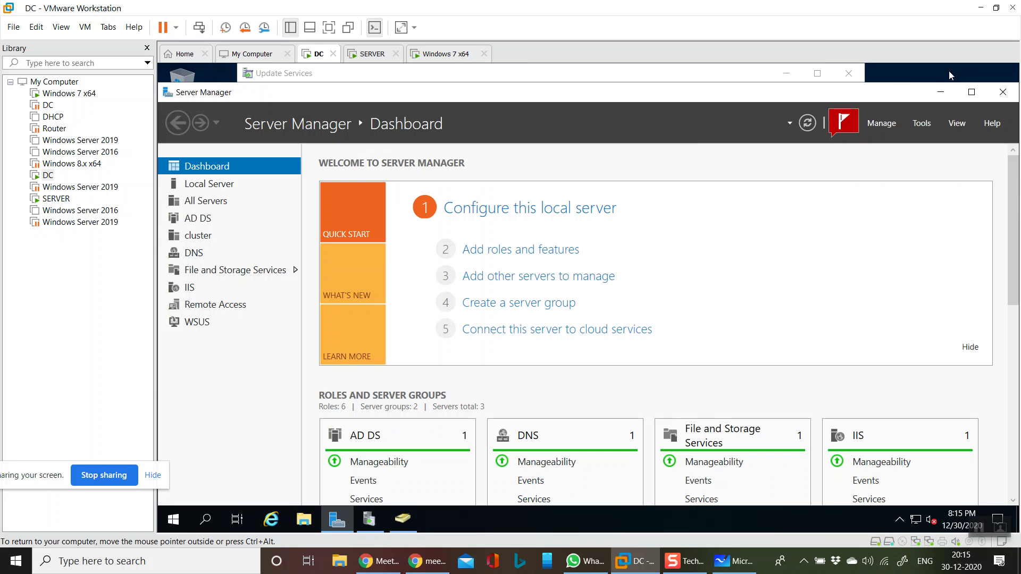
click(849, 129)
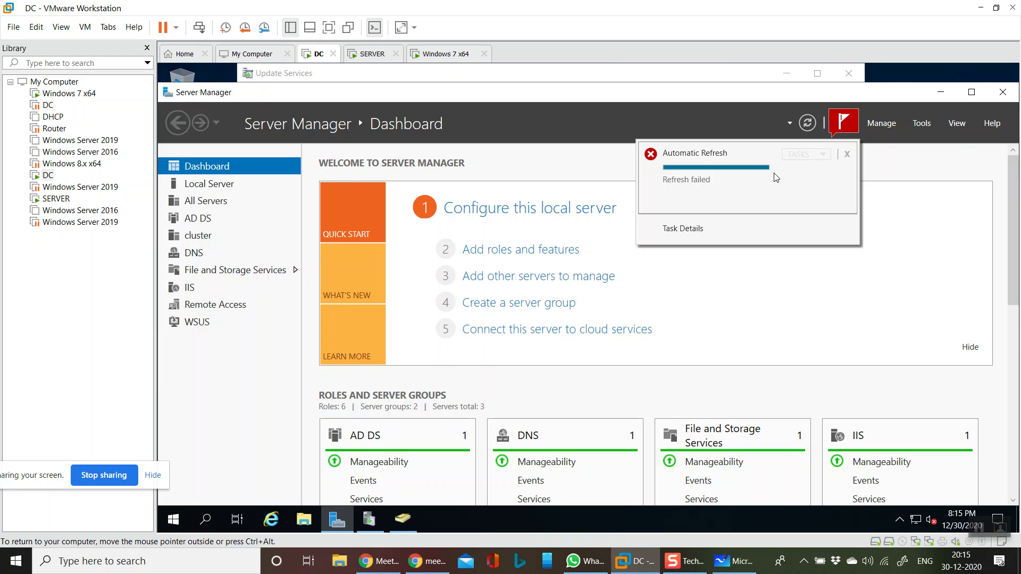
click(848, 154)
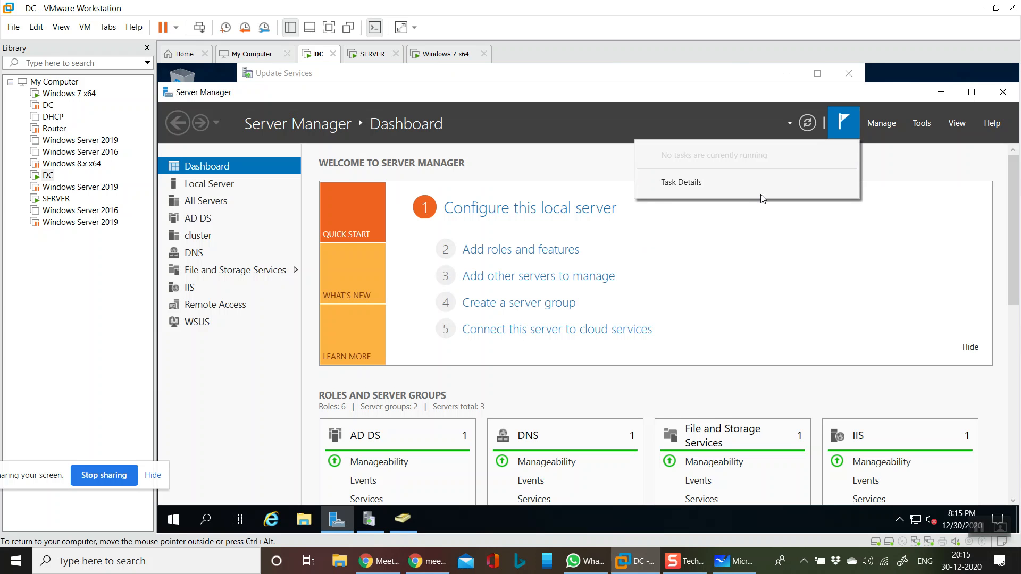
click(372, 524)
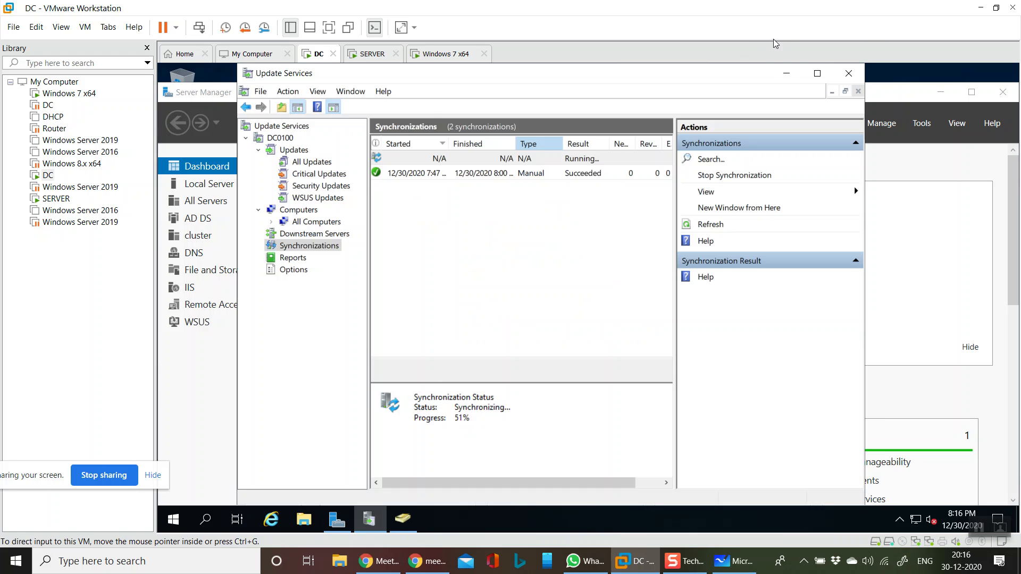
click(786, 72)
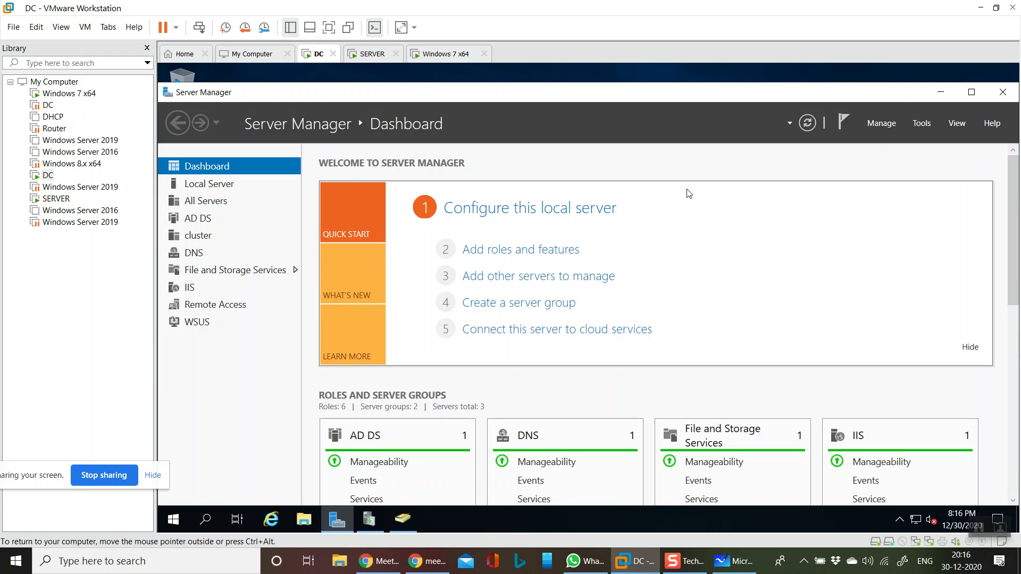
- Open Group Policy Management from the Server Manager administration tools
click(921, 122)
scroll(880, 499, down, 2)
scroll(880, 499, down, 3)
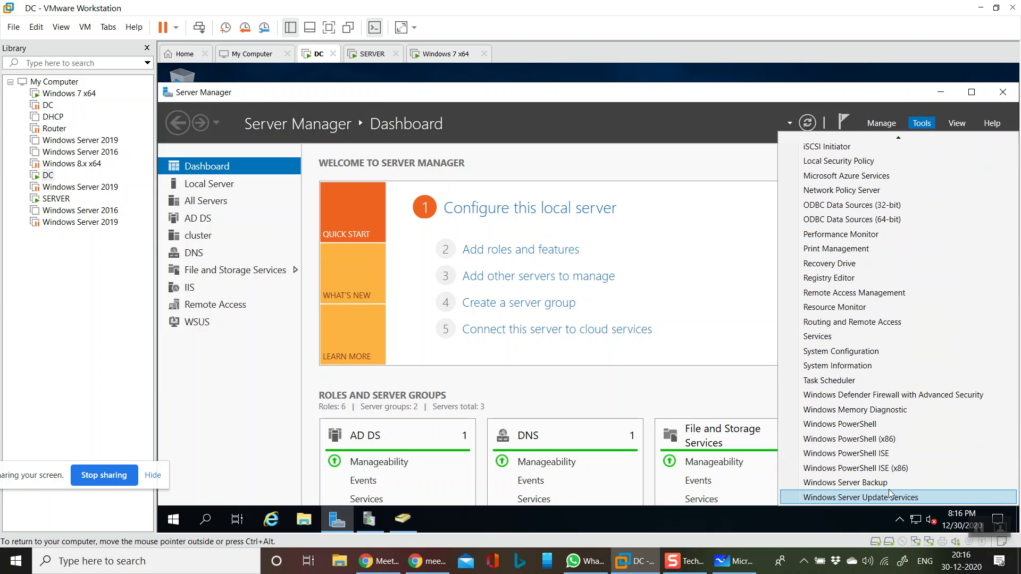
scroll(903, 345, up, 5)
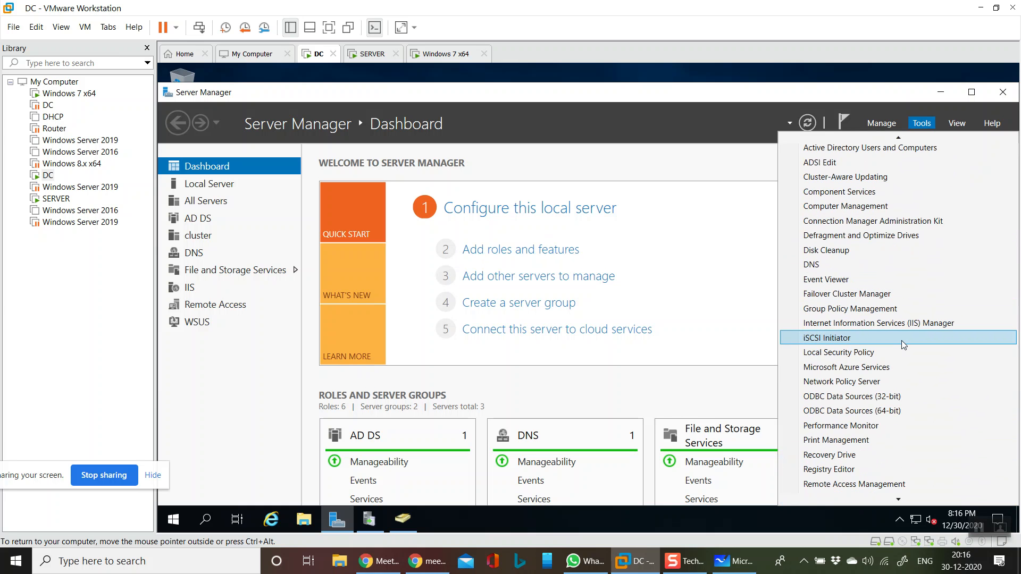
scroll(901, 340, up, 1)
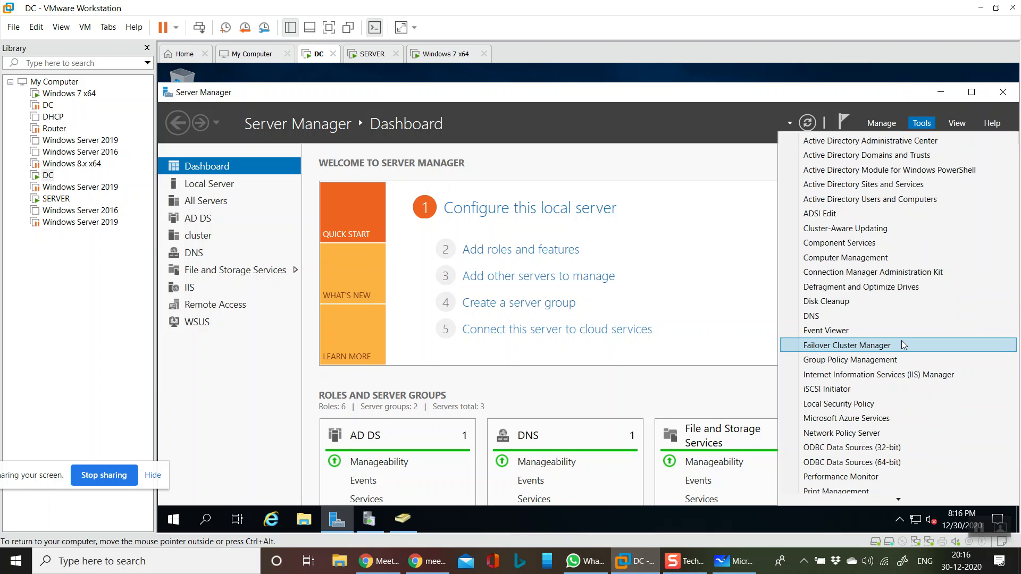
click(897, 360)
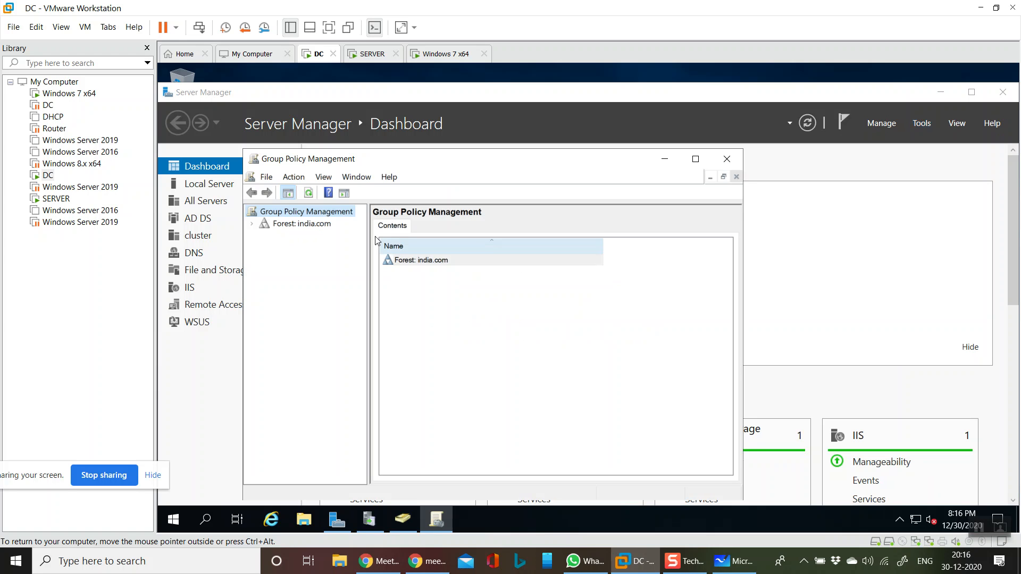
- Widen the console tree and expand the india.com forest down to the contents of the india.com domain
click(253, 224)
click(264, 237)
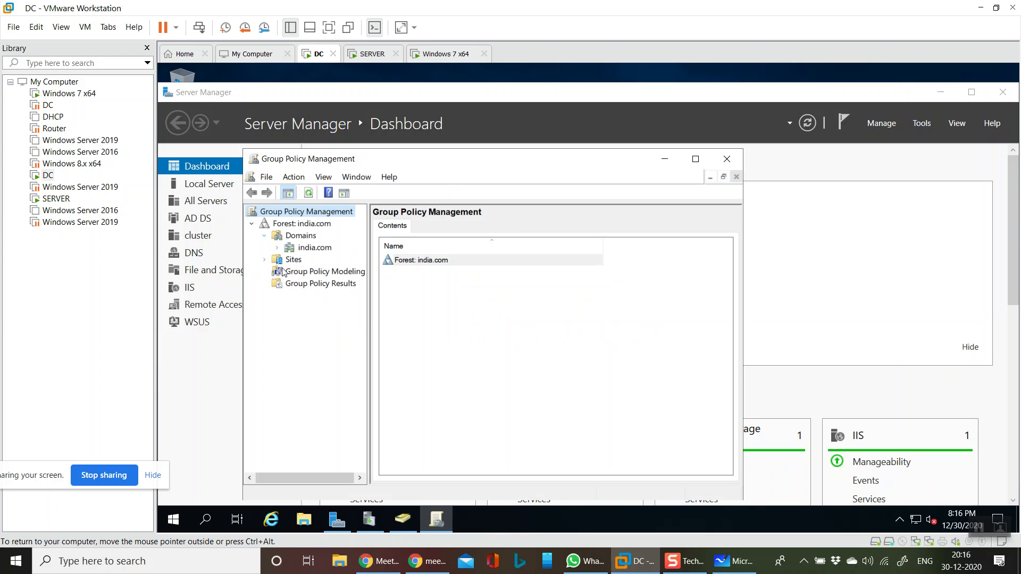
click(370, 330)
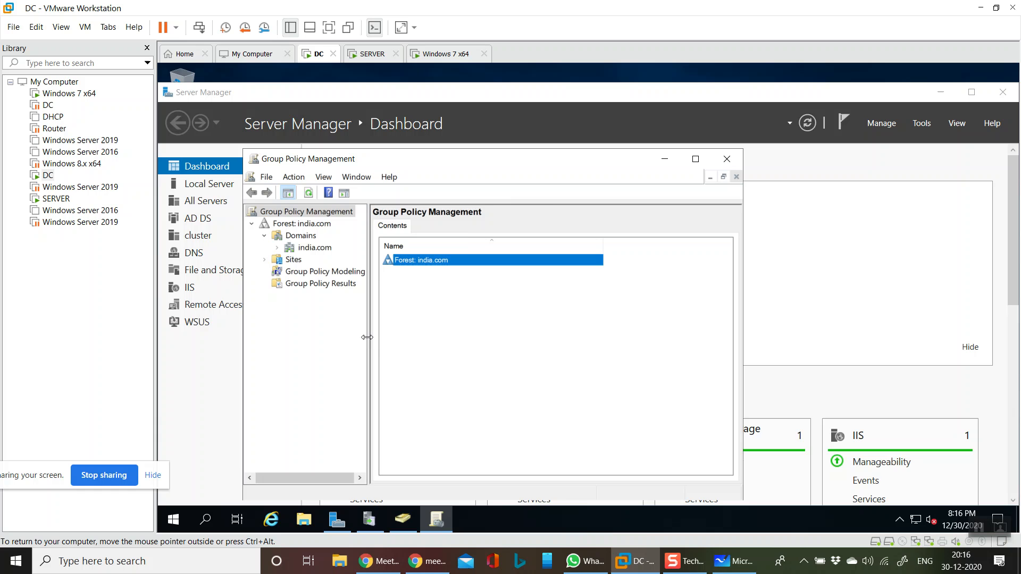
drag(371, 335, 516, 357)
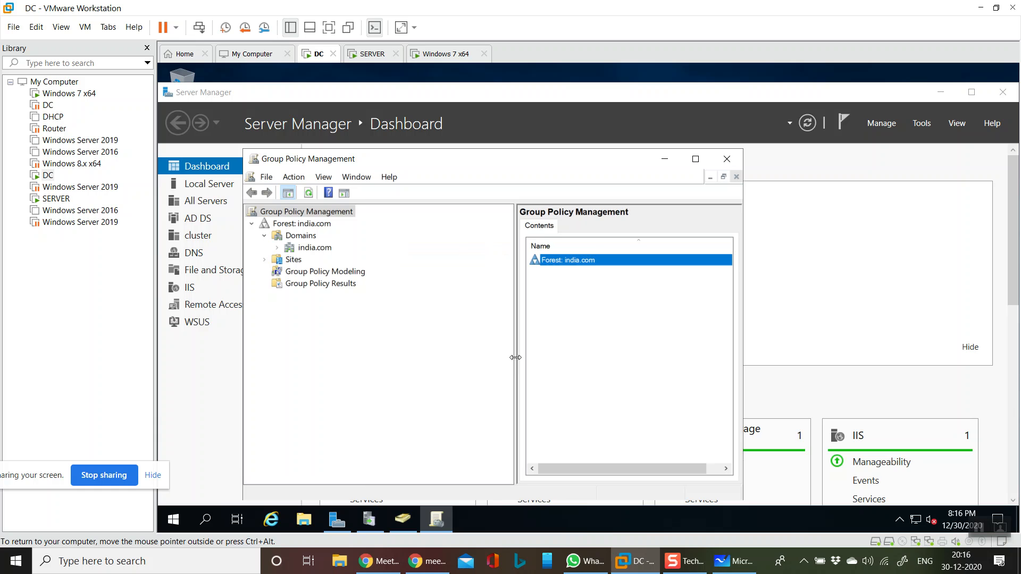
click(277, 248)
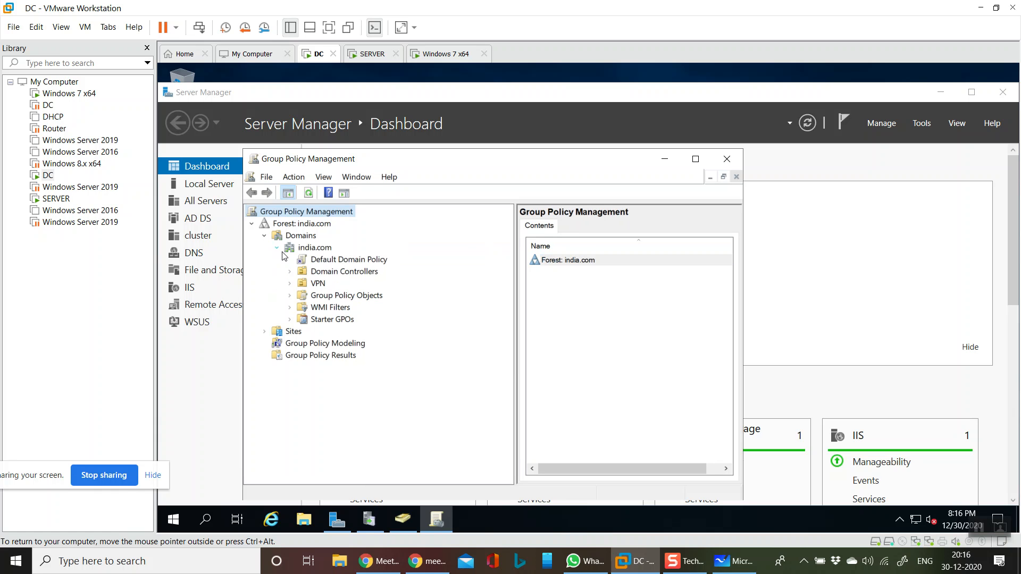
- Create a new GPO named WSUSGPO and link it to the india.com domain
right_click(320, 249)
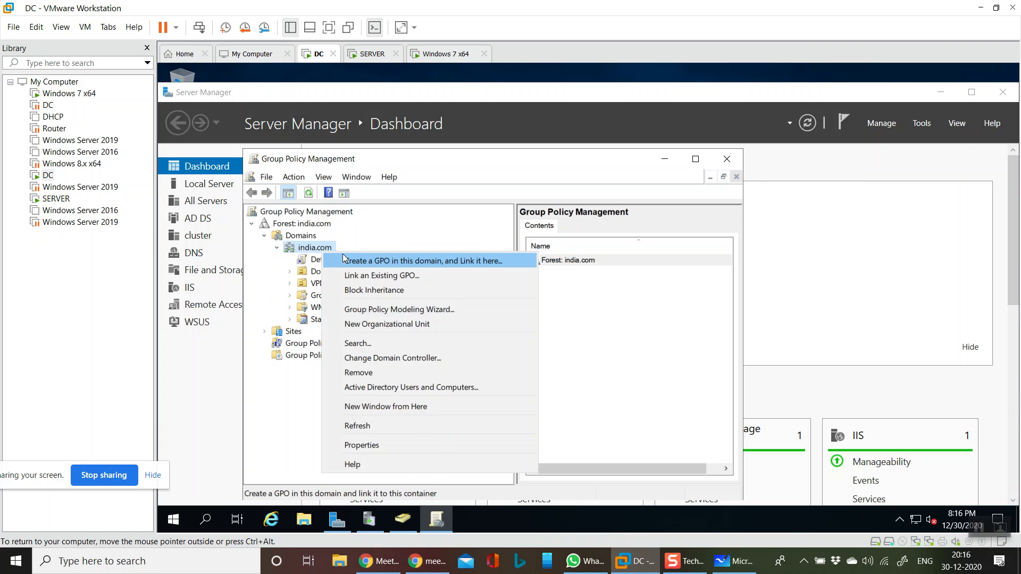
click(410, 261)
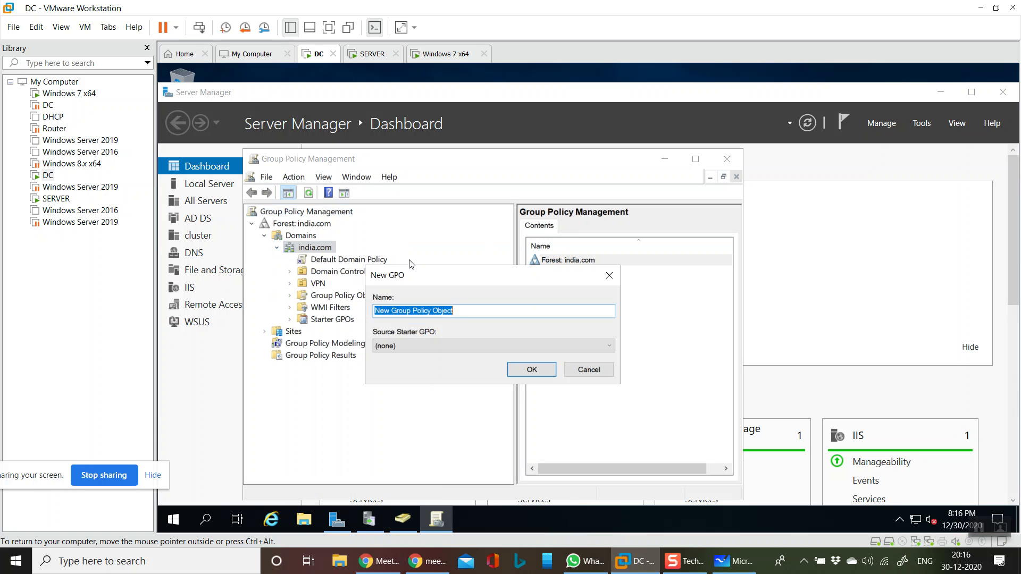
key(BackSpace)
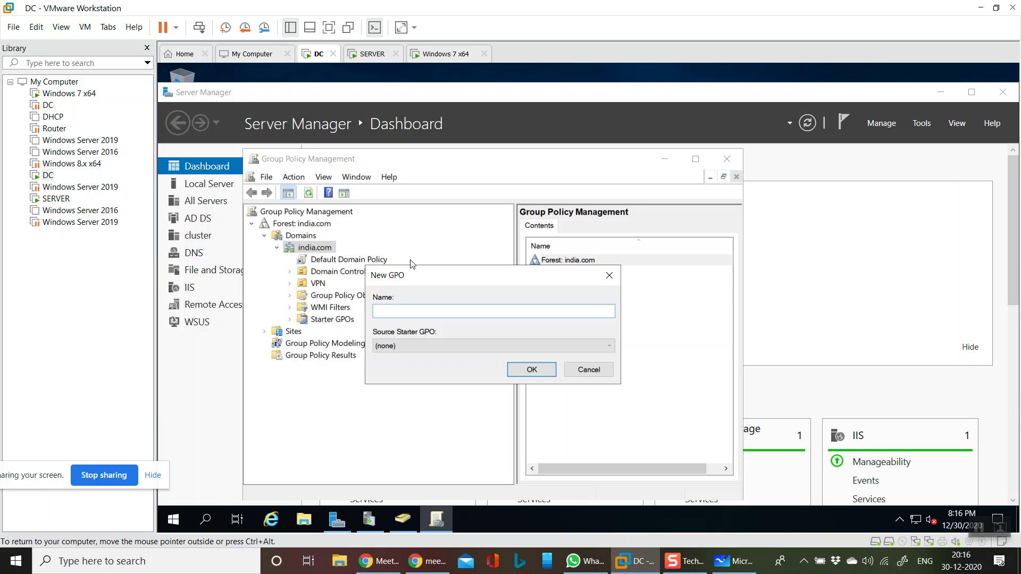
text(WSUSGPO)
key(Return)
- Open WSUSGPO for editing, maximize the Group Policy Management Editor, and widen its tree area
click(336, 271)
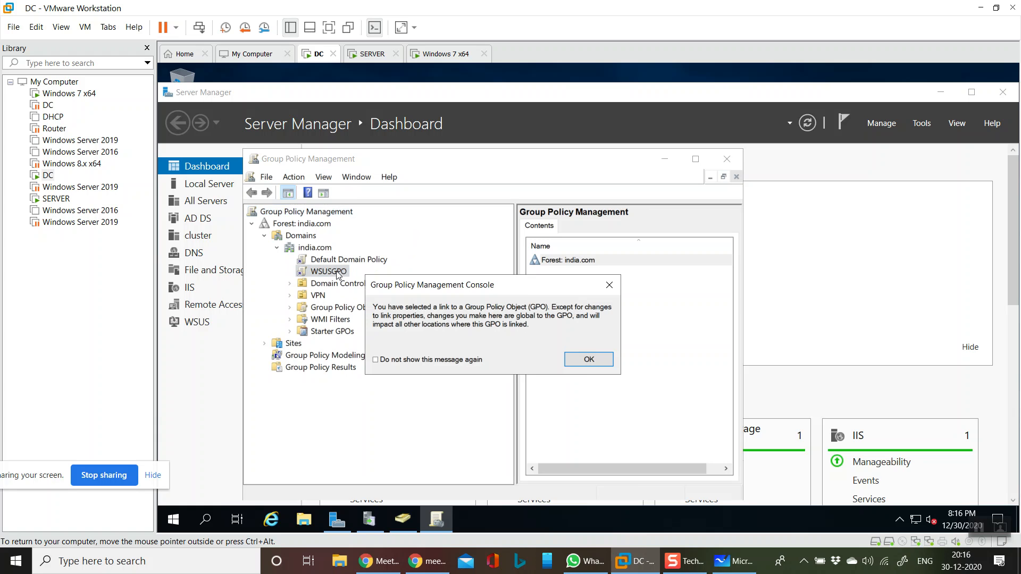
click(587, 361)
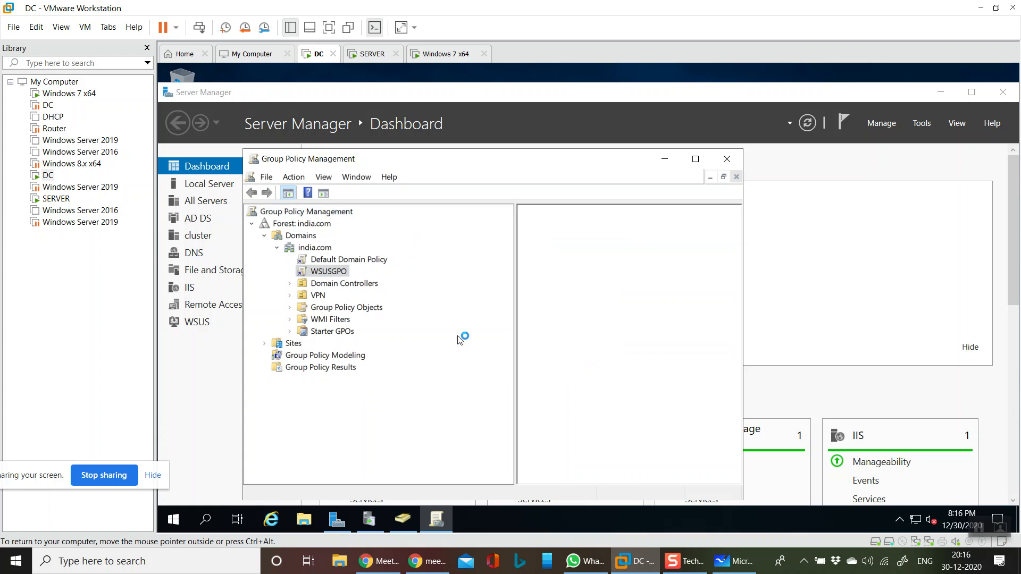
right_click(346, 273)
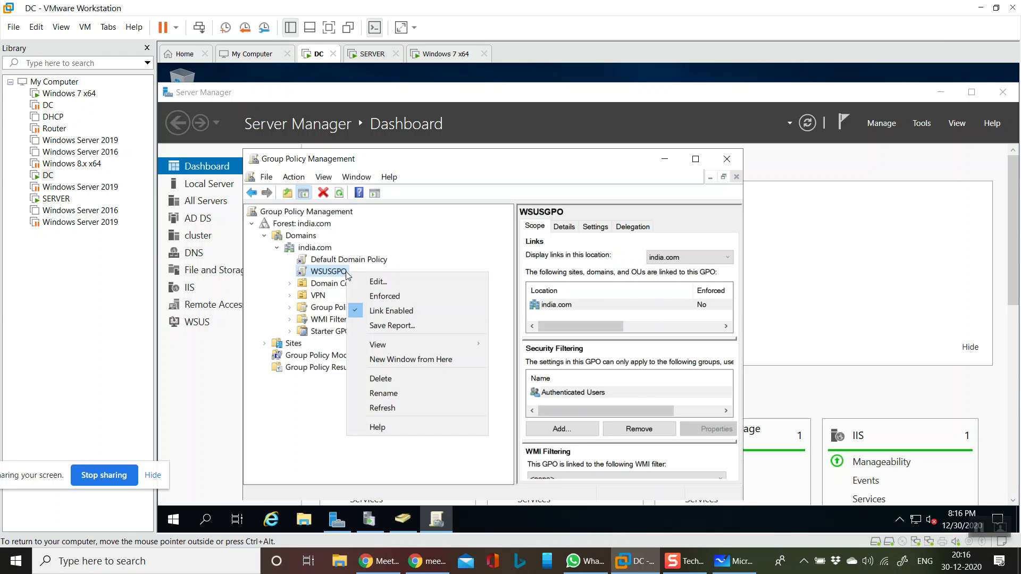
click(361, 282)
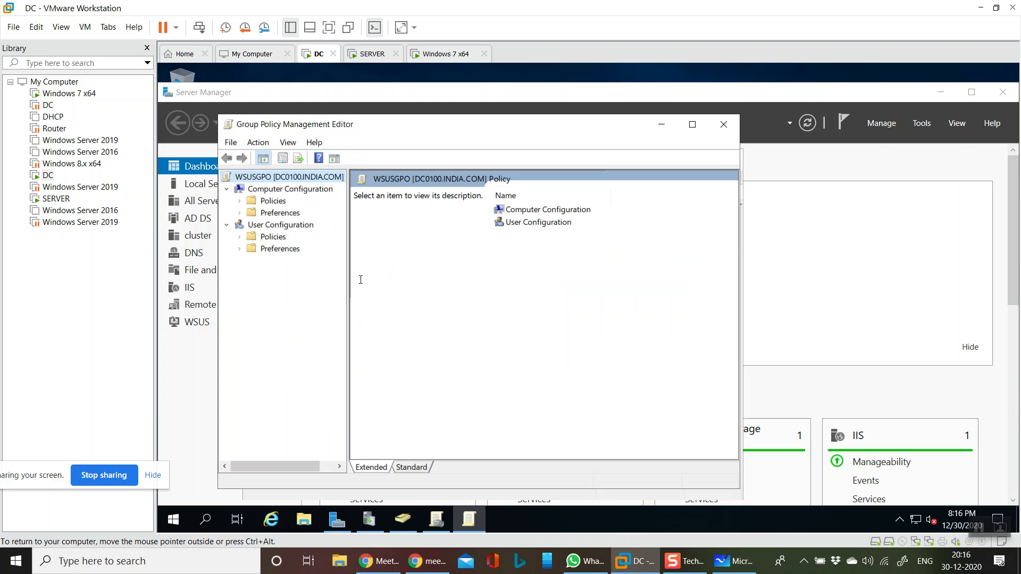
click(692, 124)
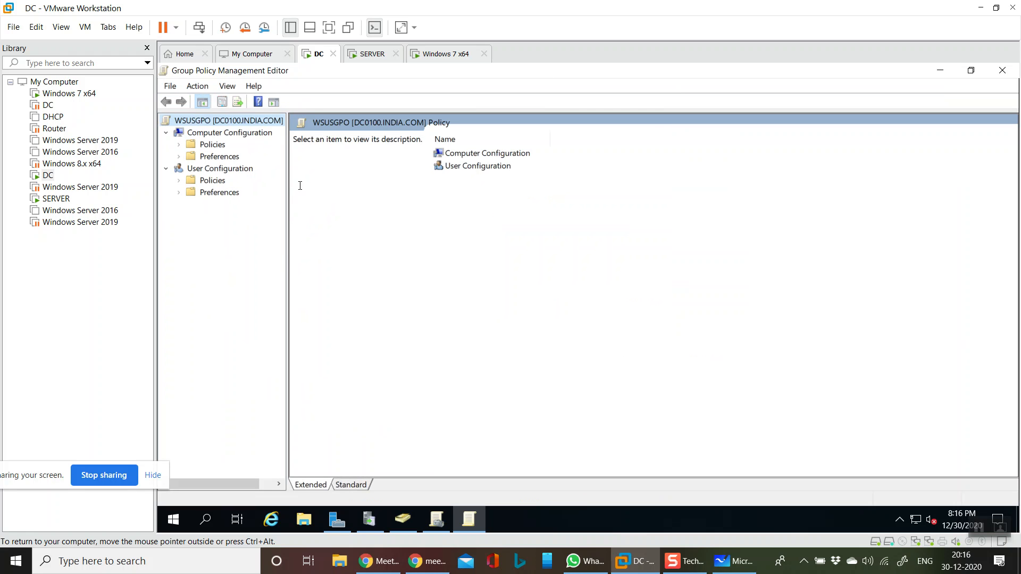
drag(285, 270, 448, 287)
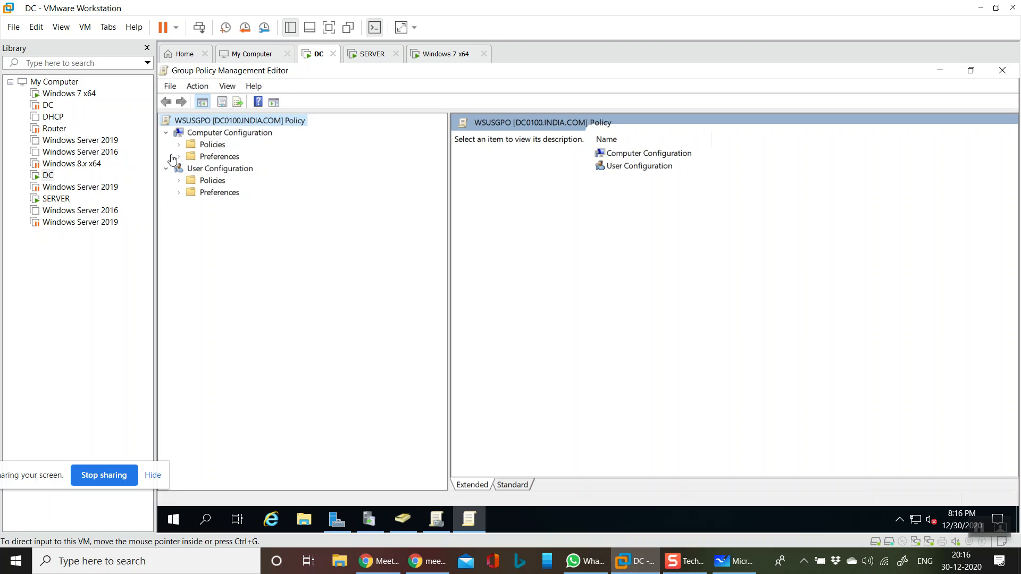
- Display the Windows Update settings under Computer Configuration > Policies > Administrative Templates > Windows Components in the standard view
click(213, 144)
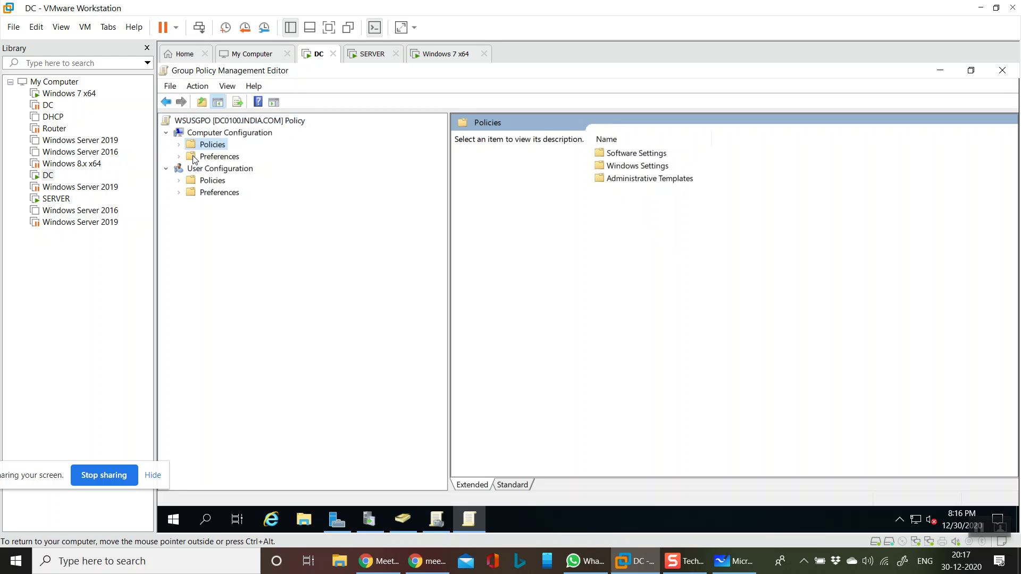
click(178, 145)
click(197, 183)
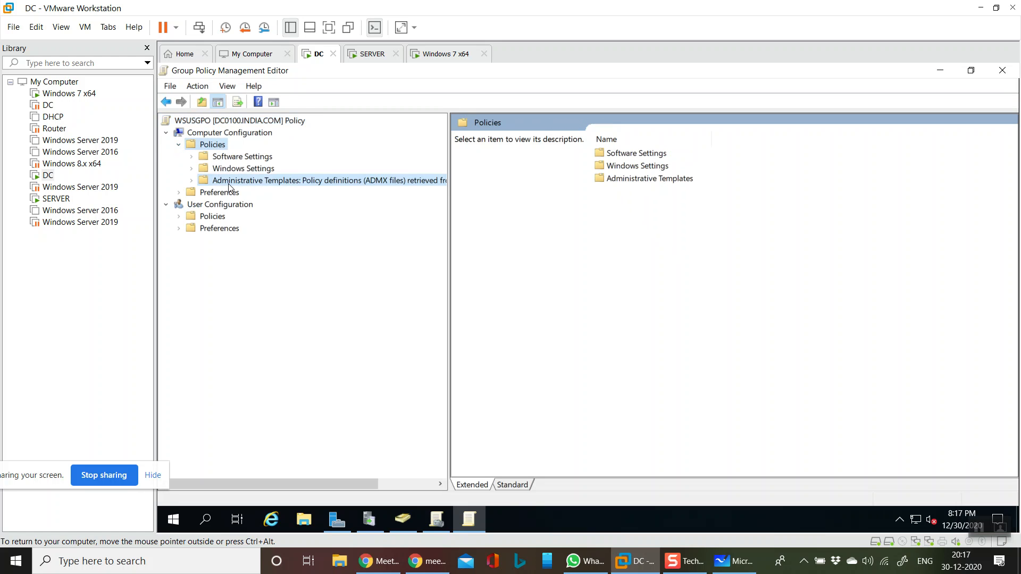
double_click(198, 183)
click(216, 288)
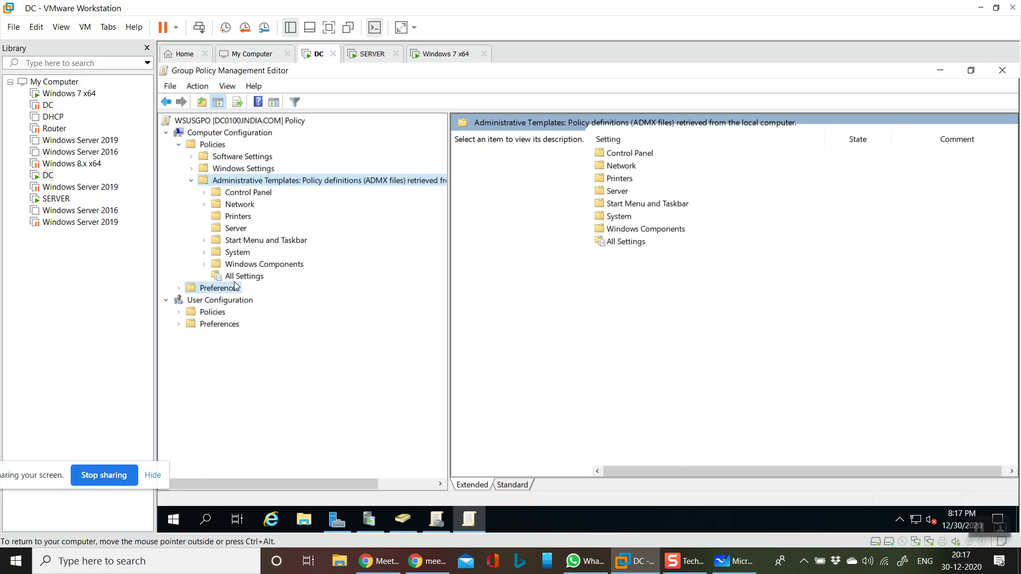
click(242, 267)
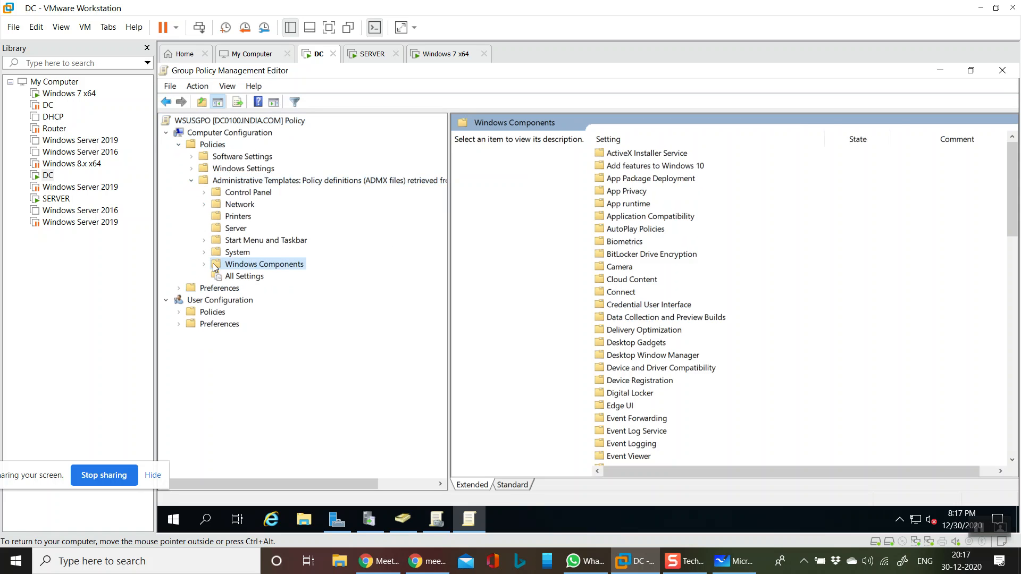
click(205, 264)
drag(438, 197, 446, 404)
click(277, 398)
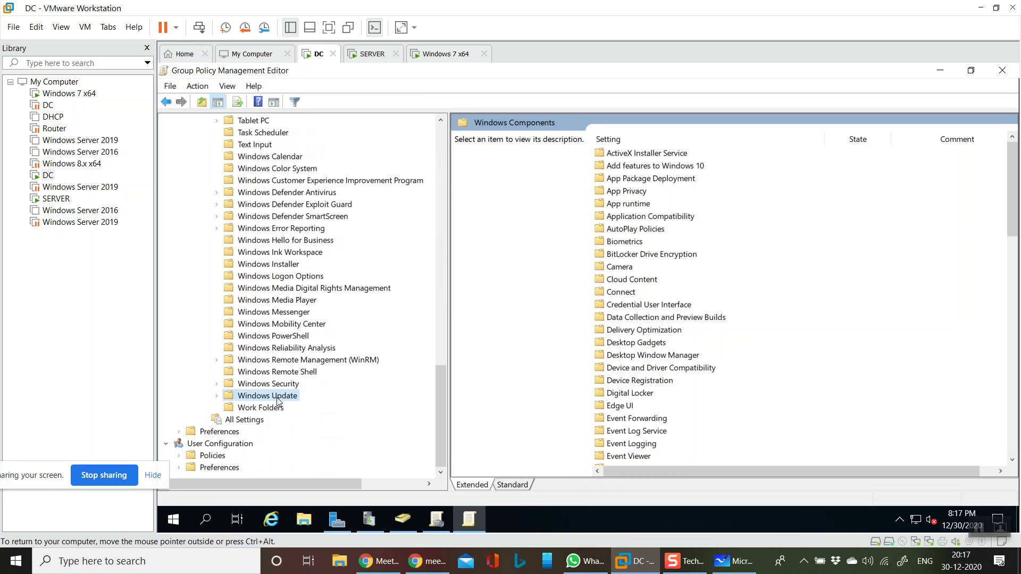
click(511, 485)
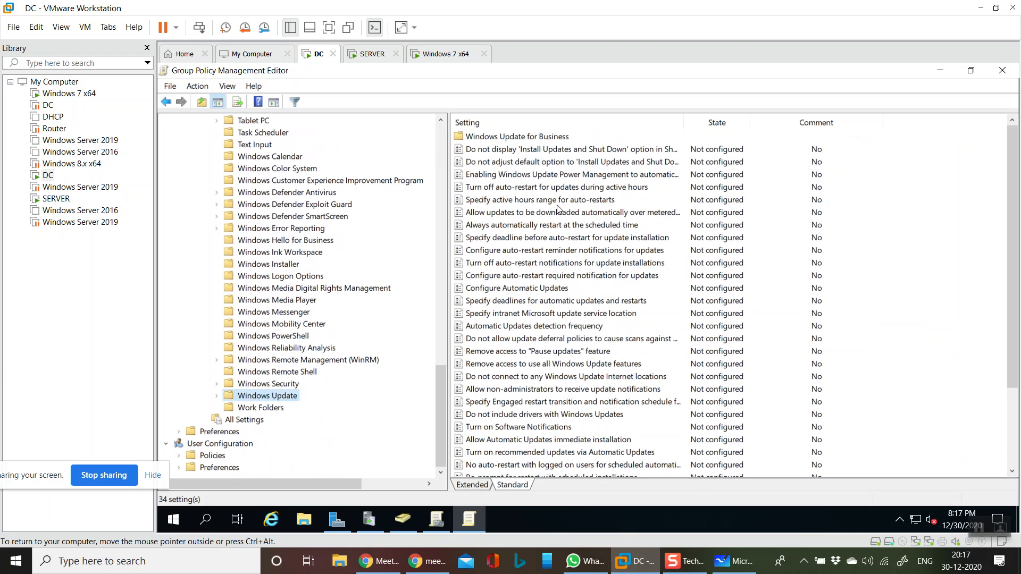
- Enable Configure Automatic Updates with "3 - Auto download and notify for install" and installation during automatic maintenance, and save the policy
click(533, 292)
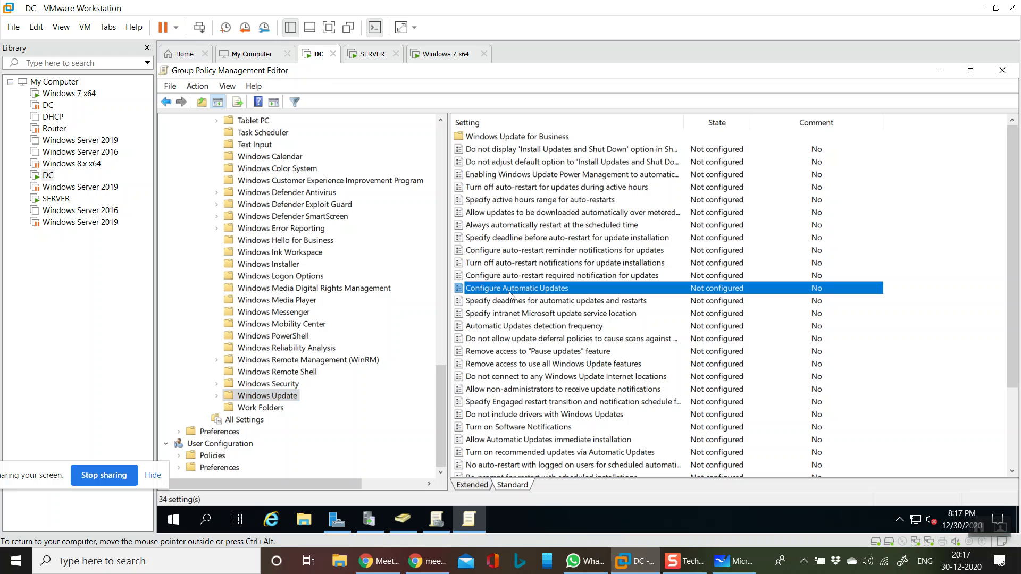
double_click(546, 290)
click(277, 190)
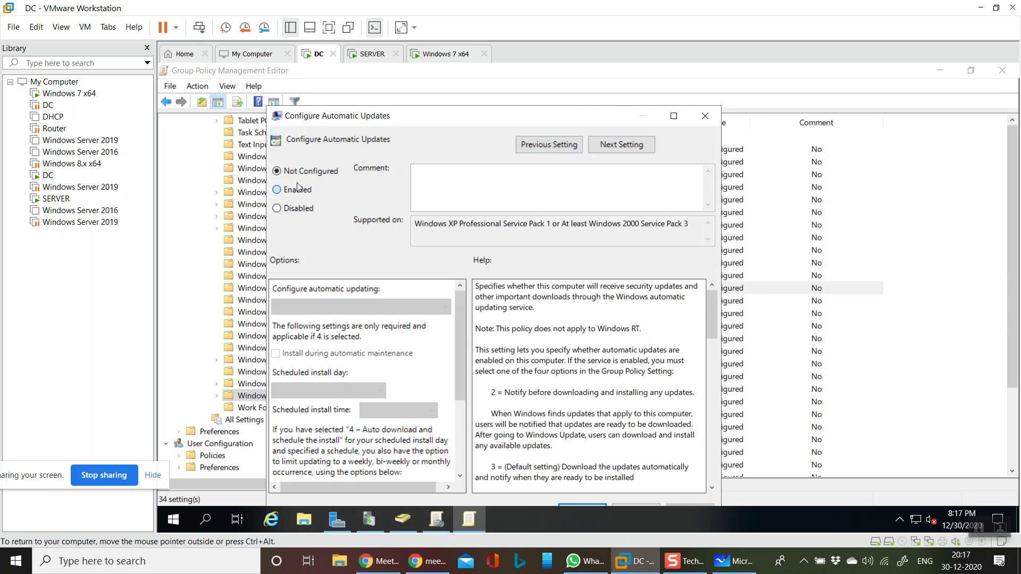
click(360, 309)
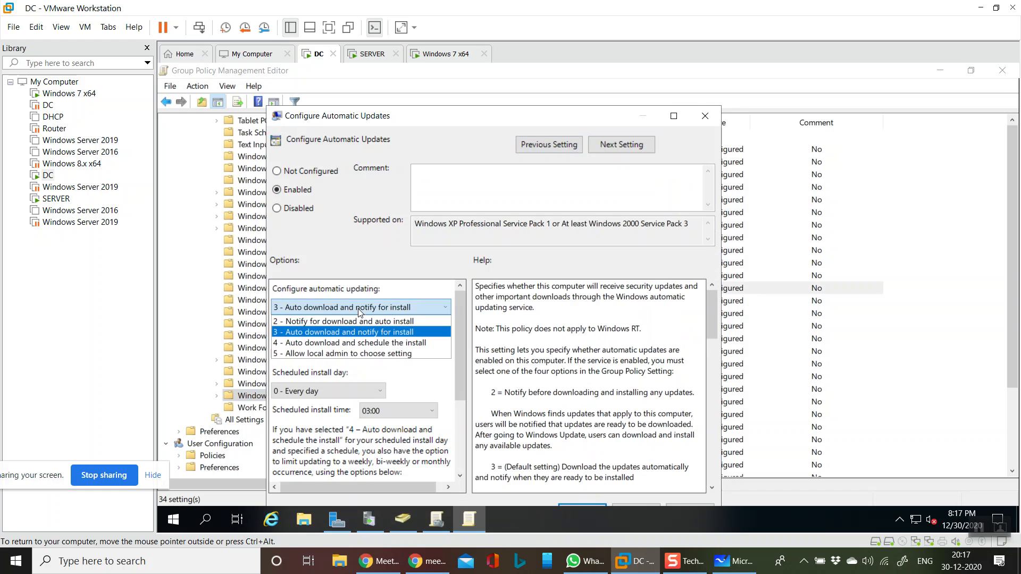
click(360, 311)
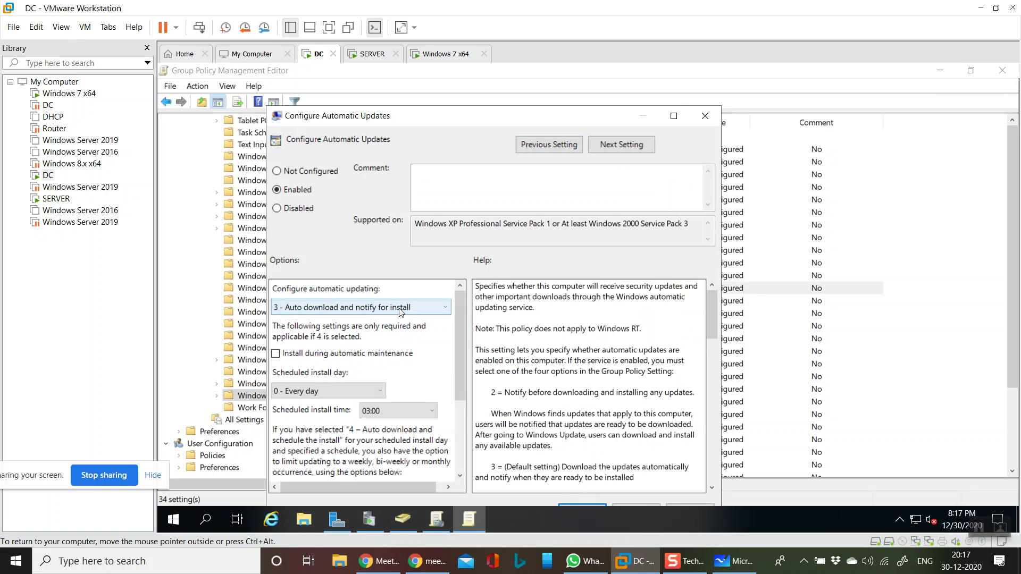
click(297, 356)
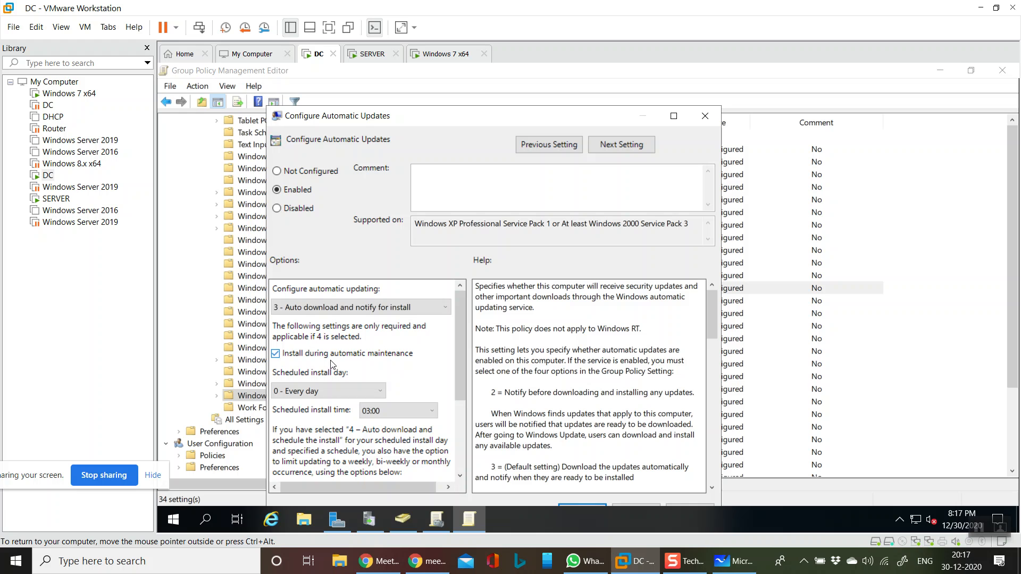
drag(457, 317, 465, 433)
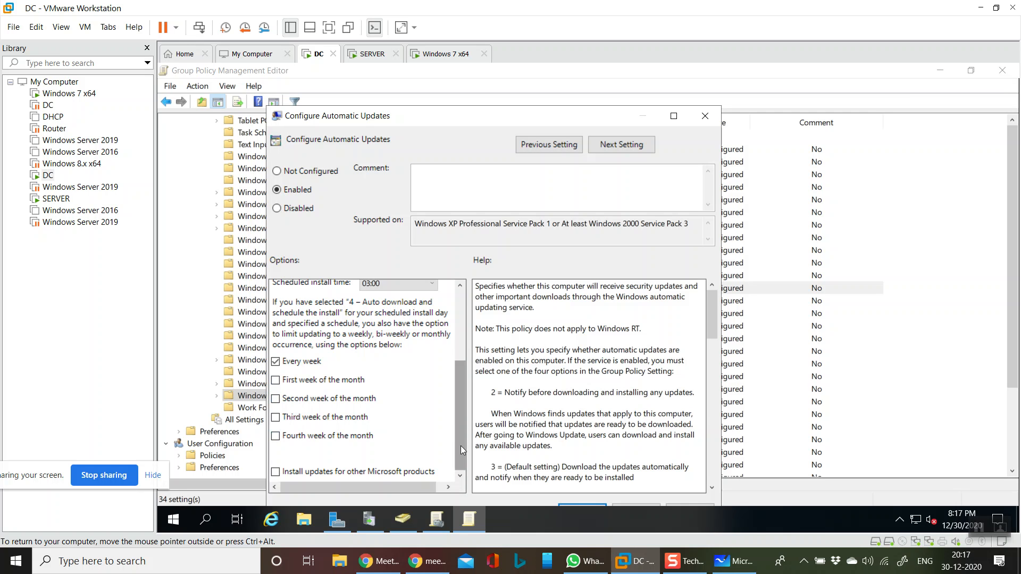
drag(461, 413, 461, 307)
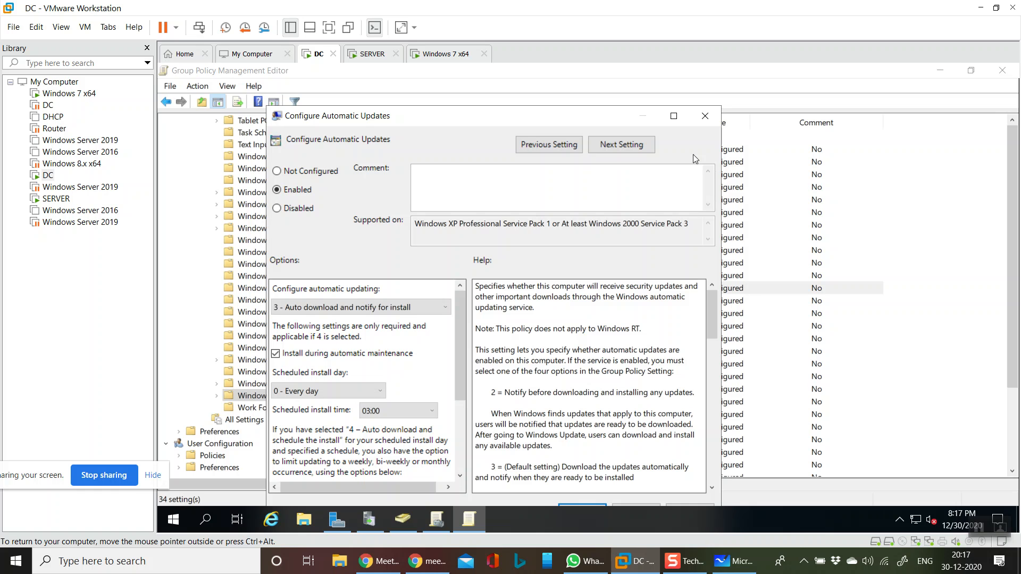
double_click(543, 115)
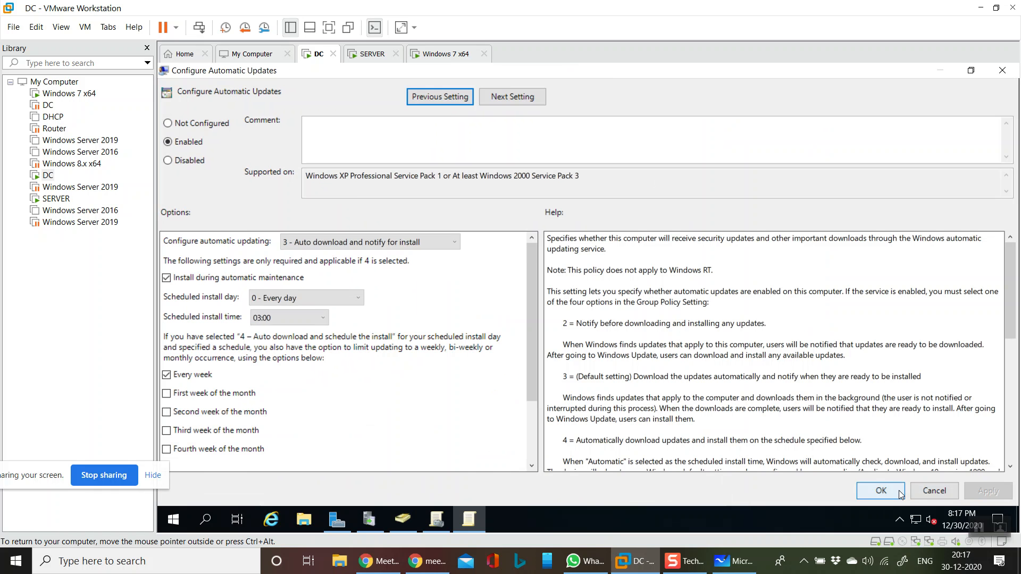
click(875, 491)
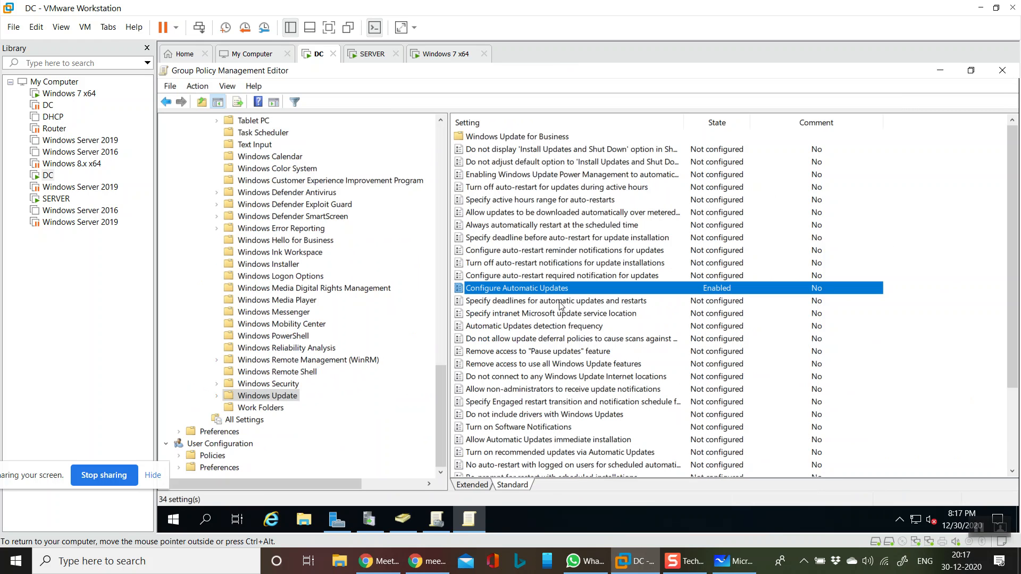
click(503, 315)
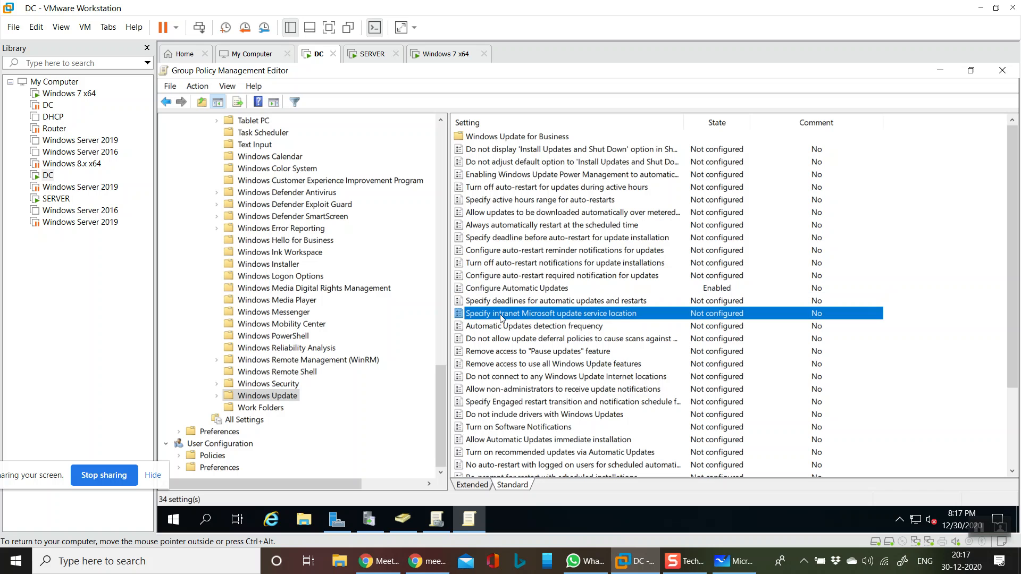
double_click(500, 315)
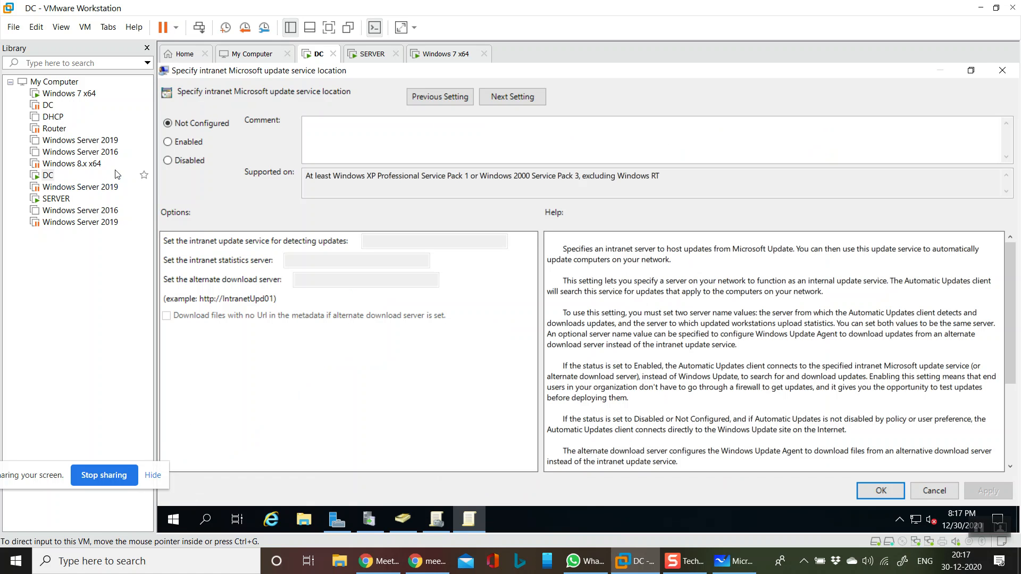
click(167, 142)
click(383, 245)
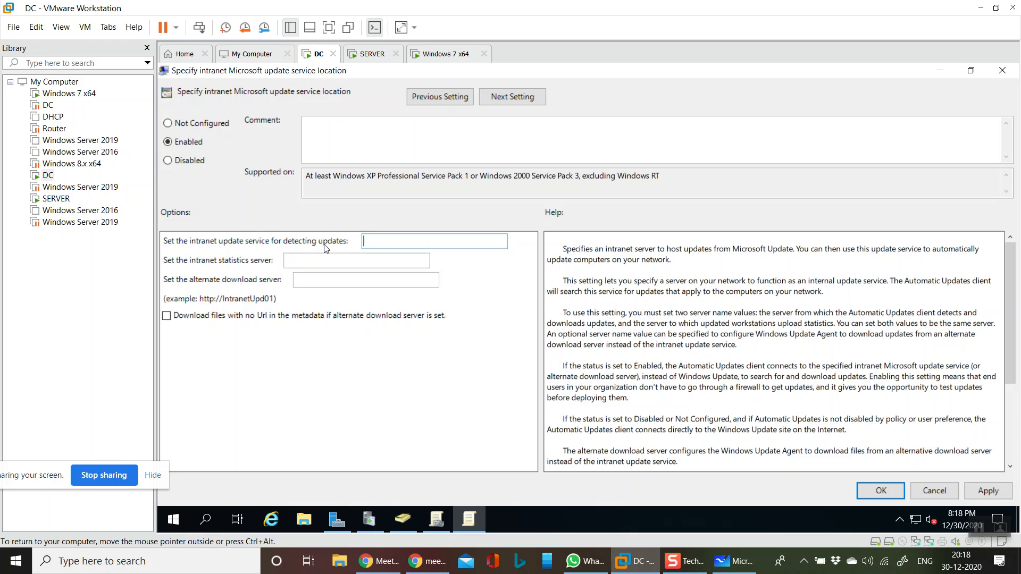
text(1)
key(BackSpace)
drag(1012, 333, 1018, 226)
text(h)
text(TTP://)
- Run hostname in a command prompt, copy the returned server name, and close the command prompt
key(super+r)
text(cmd)
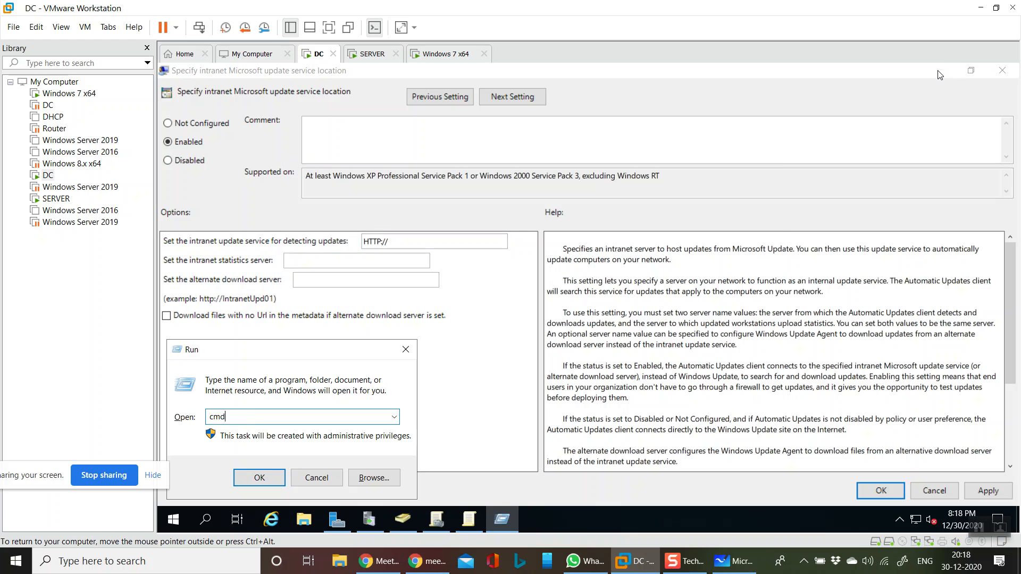
key(Return)
text(hostname)
key(Return)
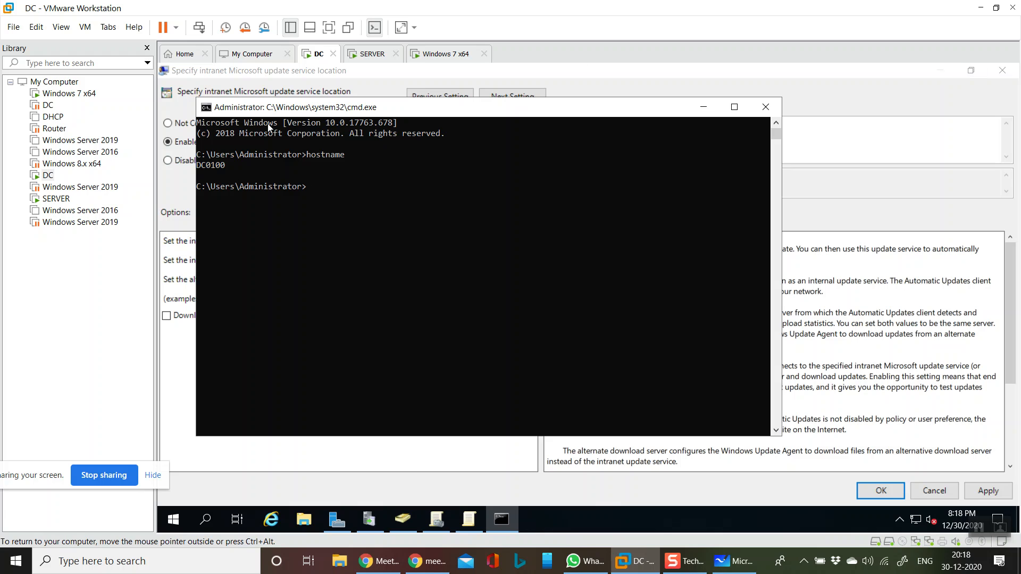
mouse_move(197, 166)
mouse_down()
mouse_move(226, 170)
mouse_move(195, 167)
mouse_up()
key(ctrl+c)
key(ctrl+c)
click(766, 107)
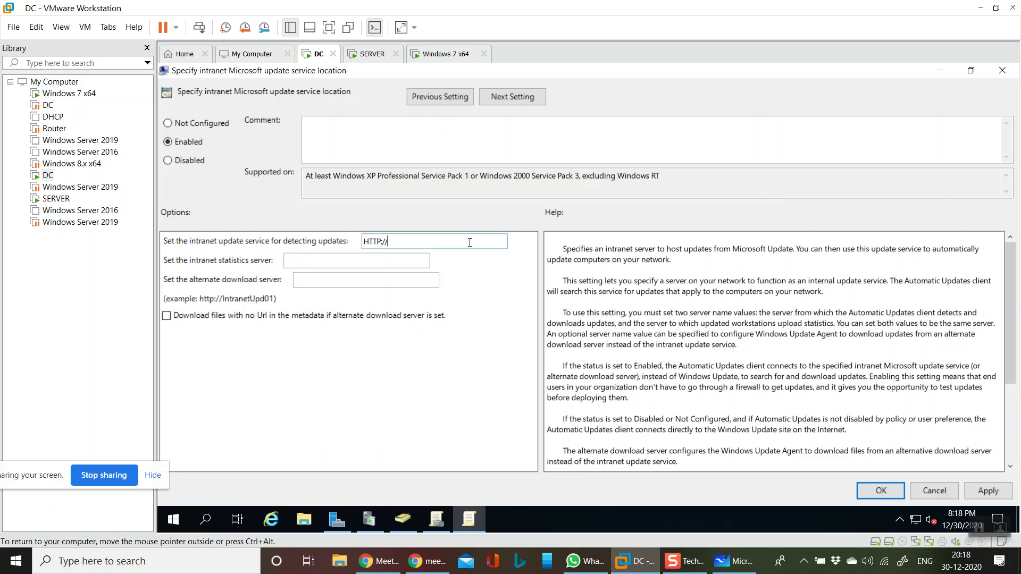
key(ctrl+v)
text(:8530)
text(:)
double_click(420, 241)
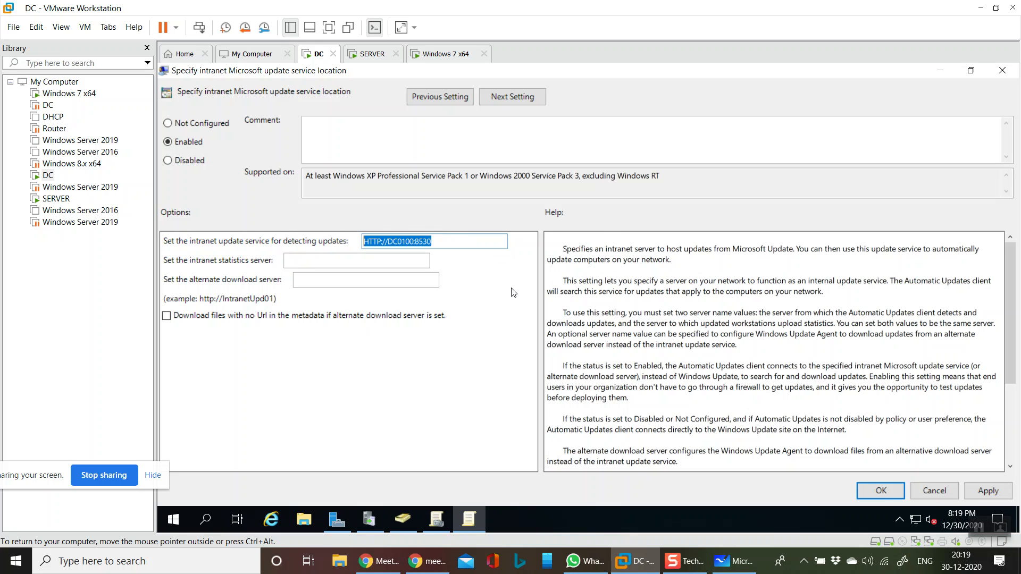
click(384, 261)
key(ctrl+v)
click(363, 281)
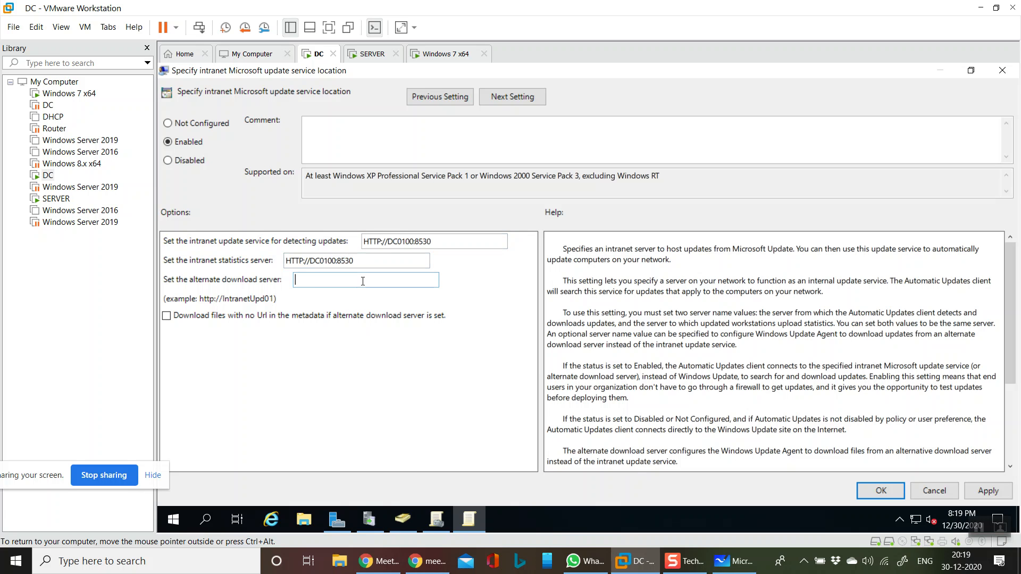
key(ctrl+v)
click(973, 492)
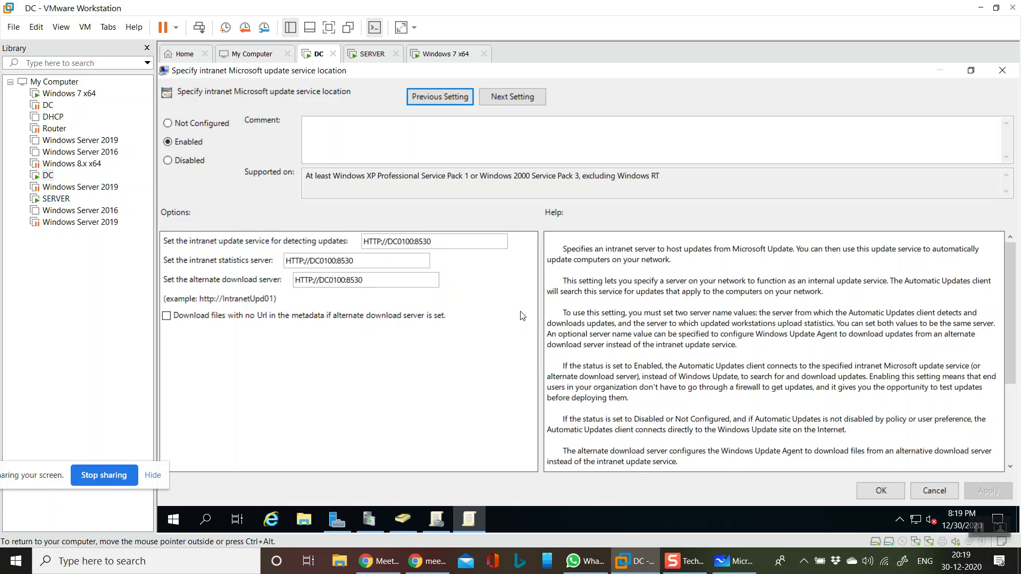
click(878, 490)
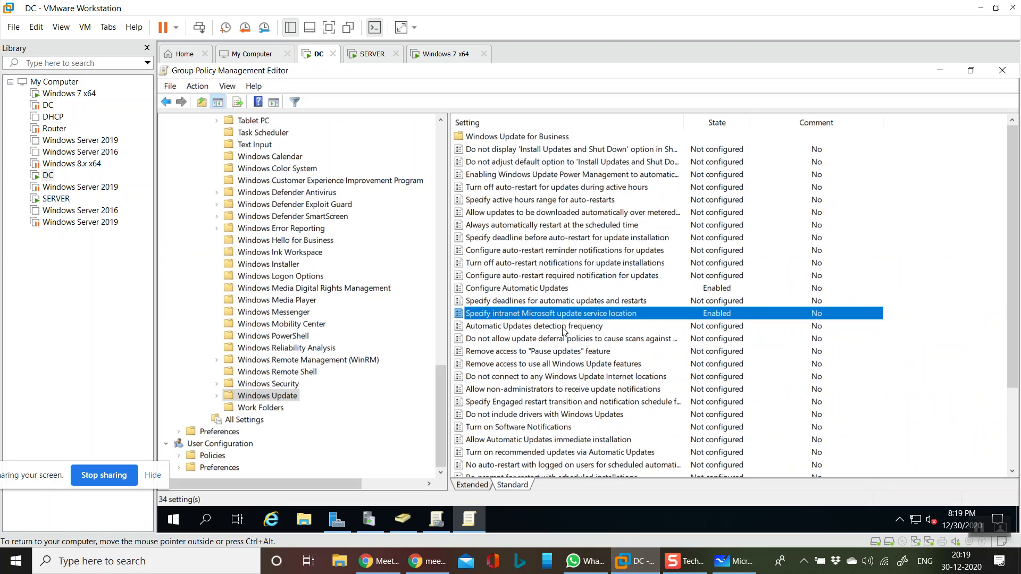
- Enable Automatic Updates detection frequency with a check interval of 1 hour and save the policy
double_click(521, 326)
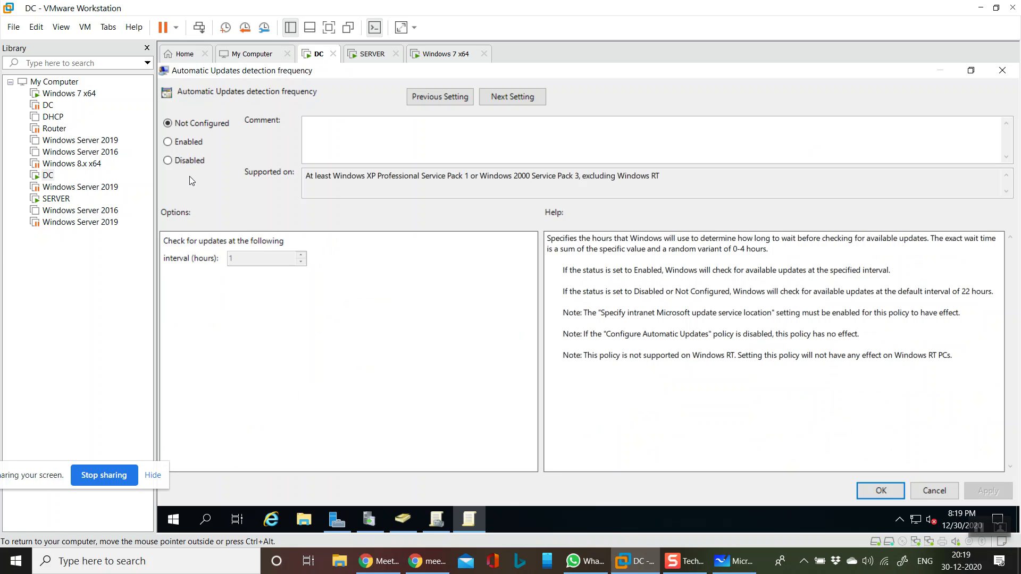
click(185, 143)
double_click(256, 262)
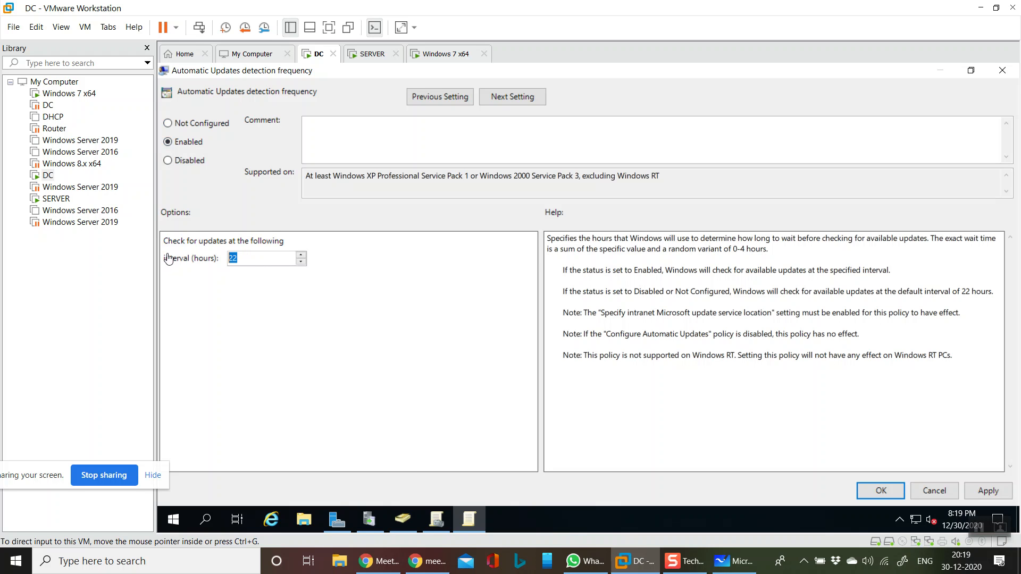
click(262, 258)
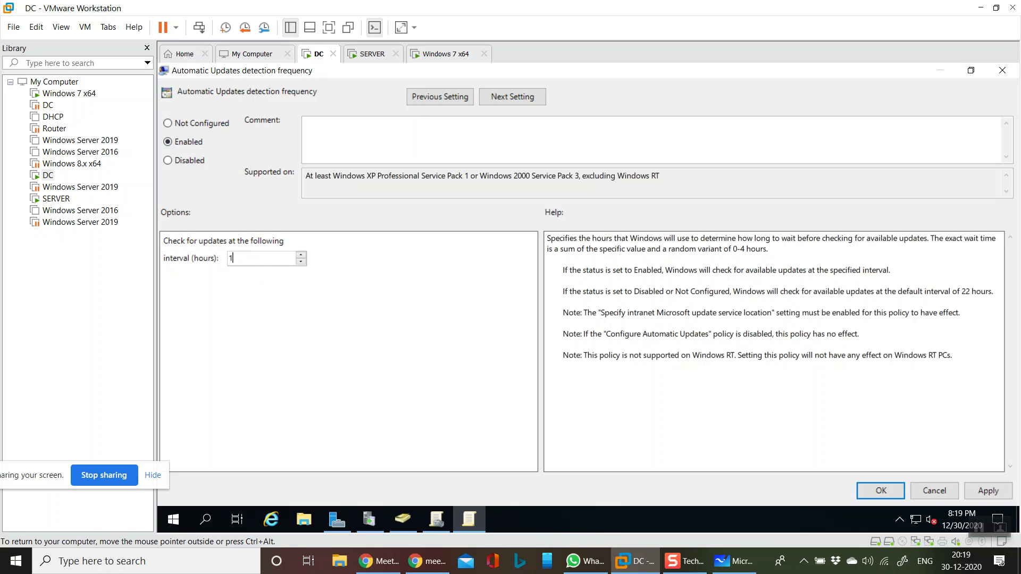
click(998, 494)
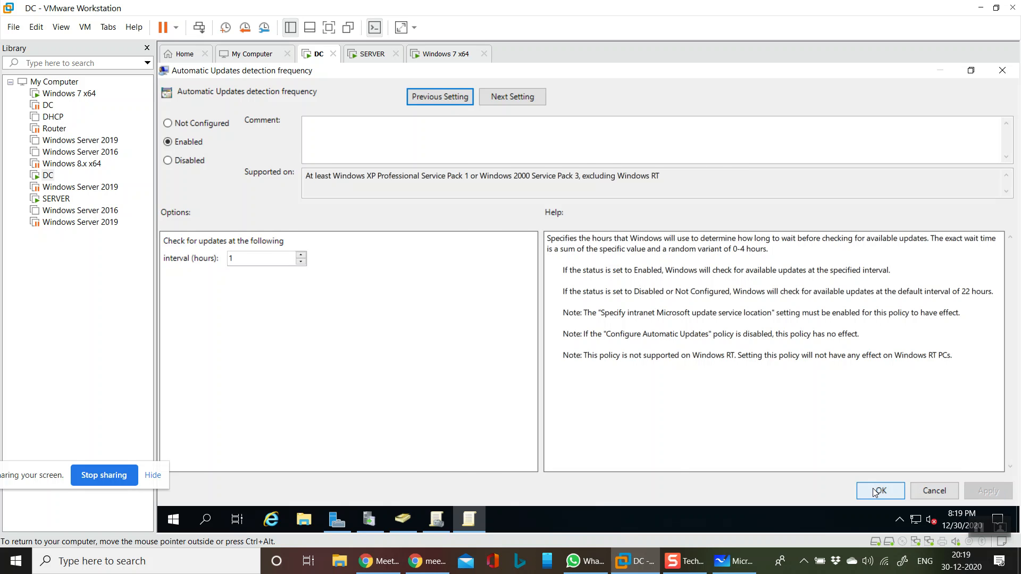
click(875, 492)
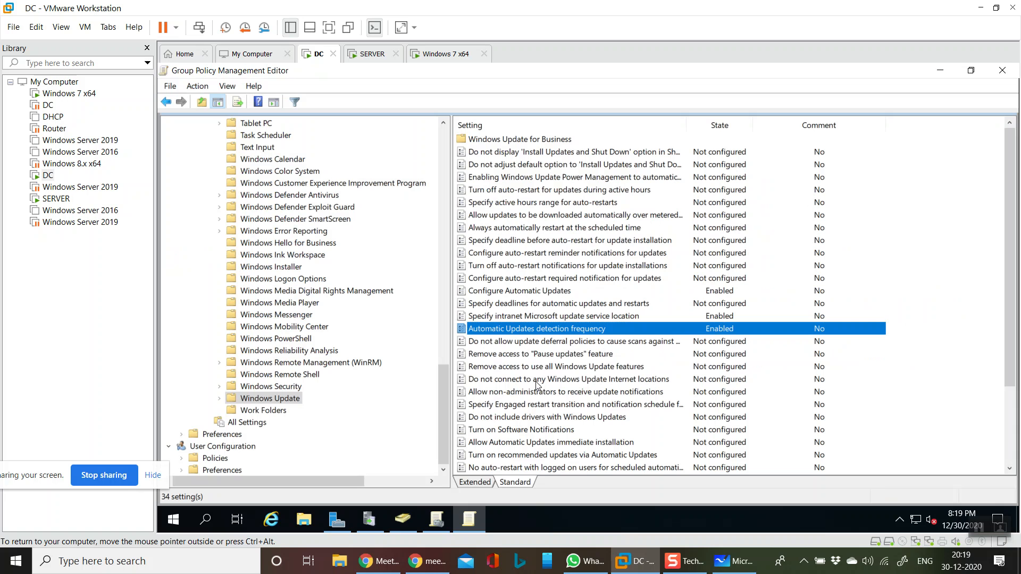
- Enable the "Turn on recommended updates via Automatic Updates" policy and save it
scroll(537, 413, down, 3)
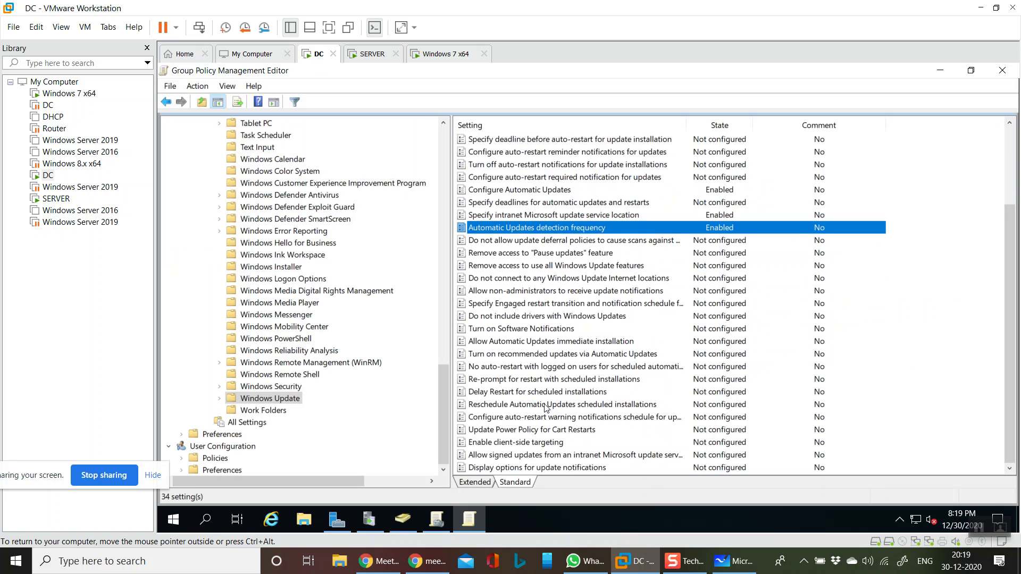
double_click(525, 355)
click(186, 143)
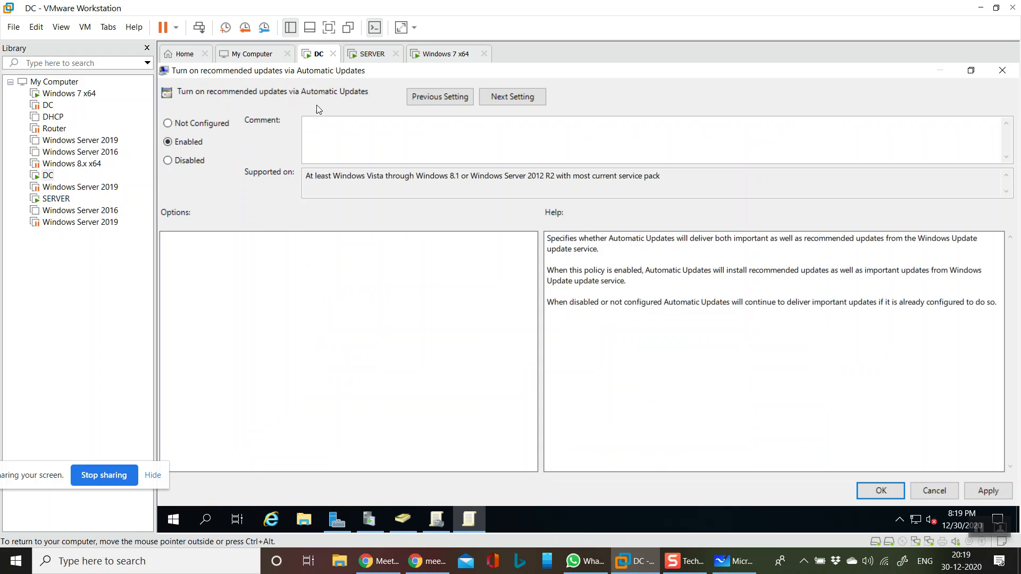
click(989, 490)
click(881, 490)
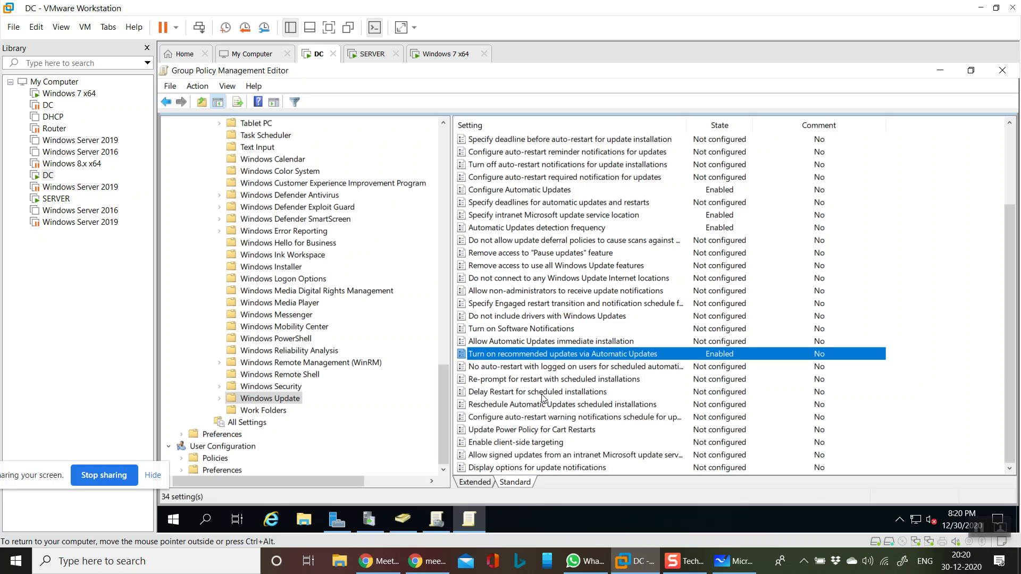
- Enable the "Allow signed updates from an intranet Microsoft update service location" policy and save it
double_click(570, 455)
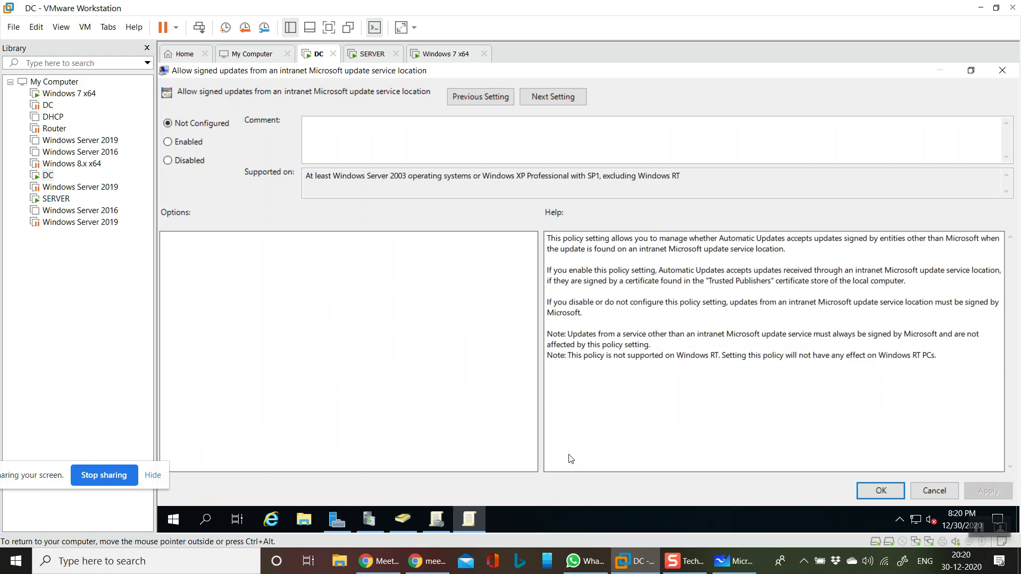
click(197, 144)
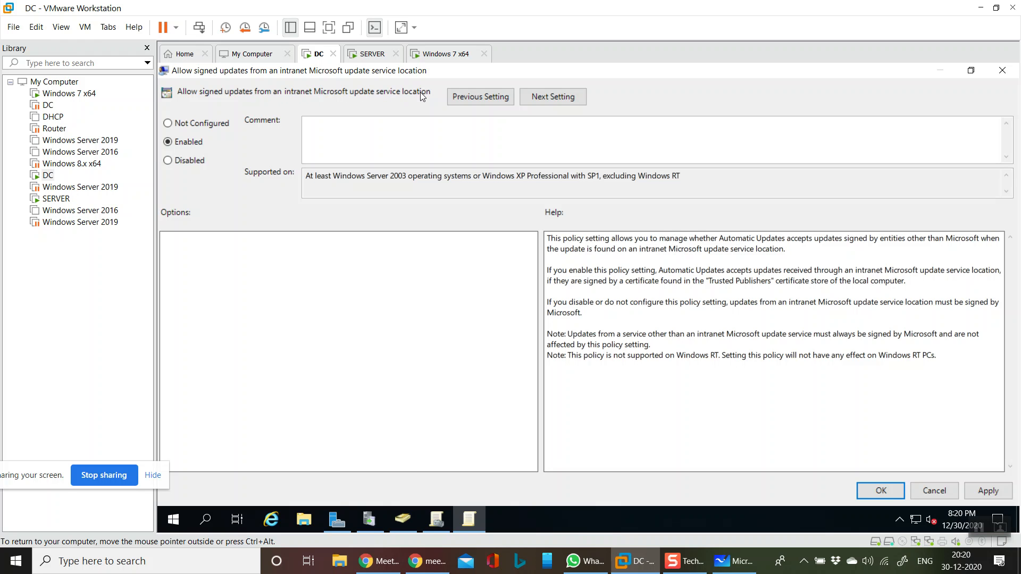
click(972, 491)
click(881, 491)
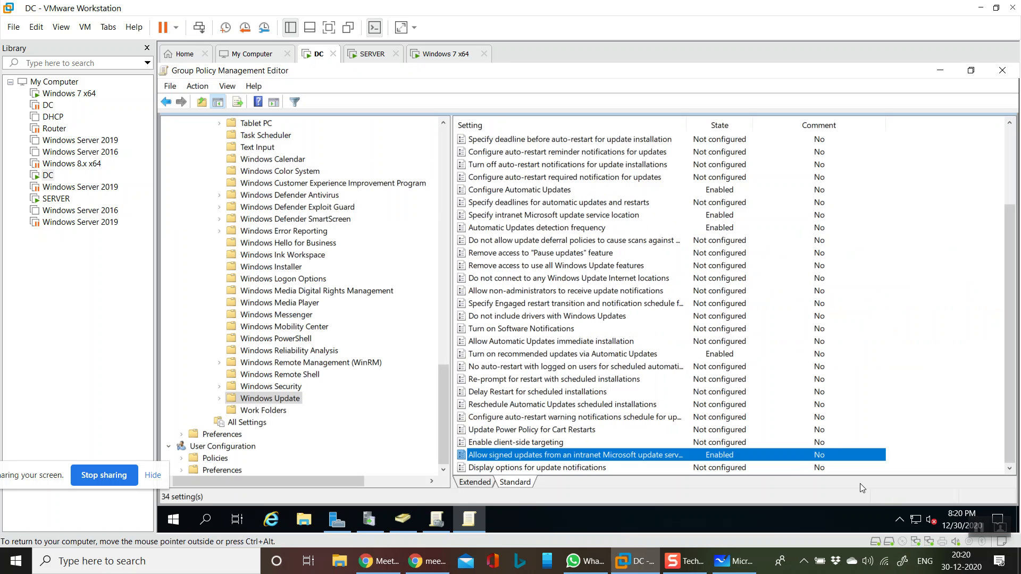
- Enable the "Turn on Software Notifications" policy and save it
double_click(538, 330)
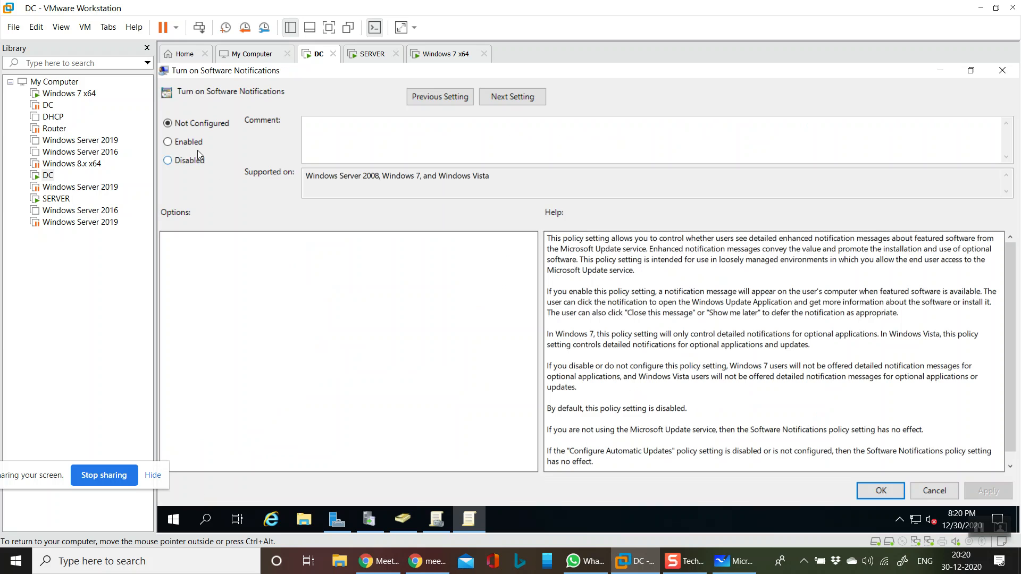
click(194, 142)
click(990, 490)
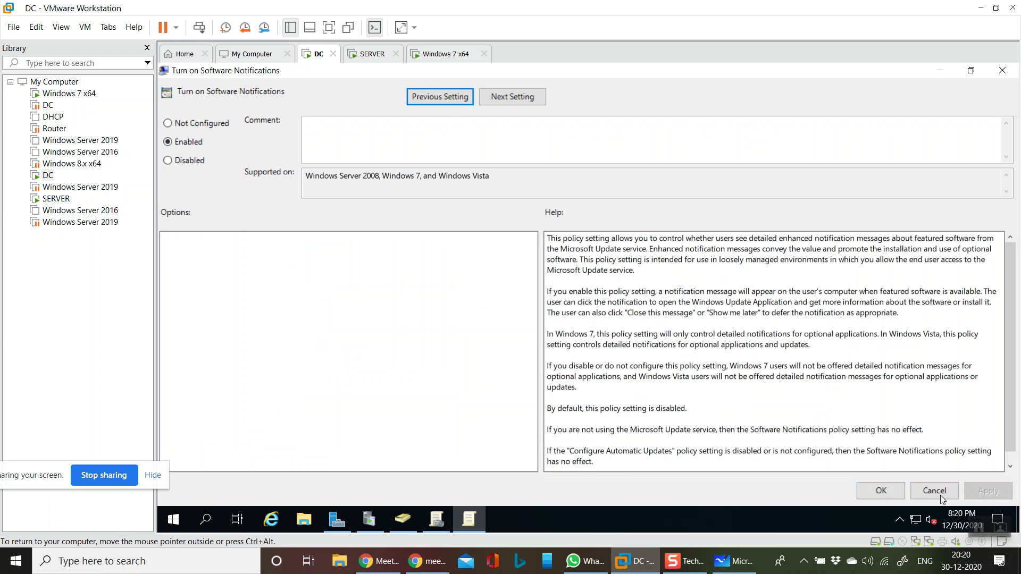
click(895, 490)
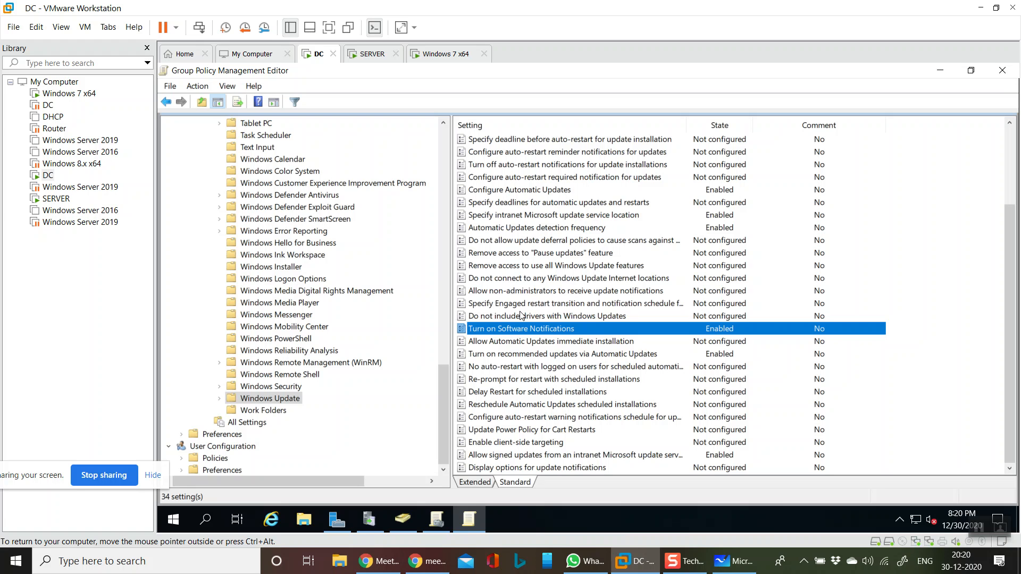
- Enable the "Allow Automatic Updates immediate installation" policy and save it
double_click(550, 342)
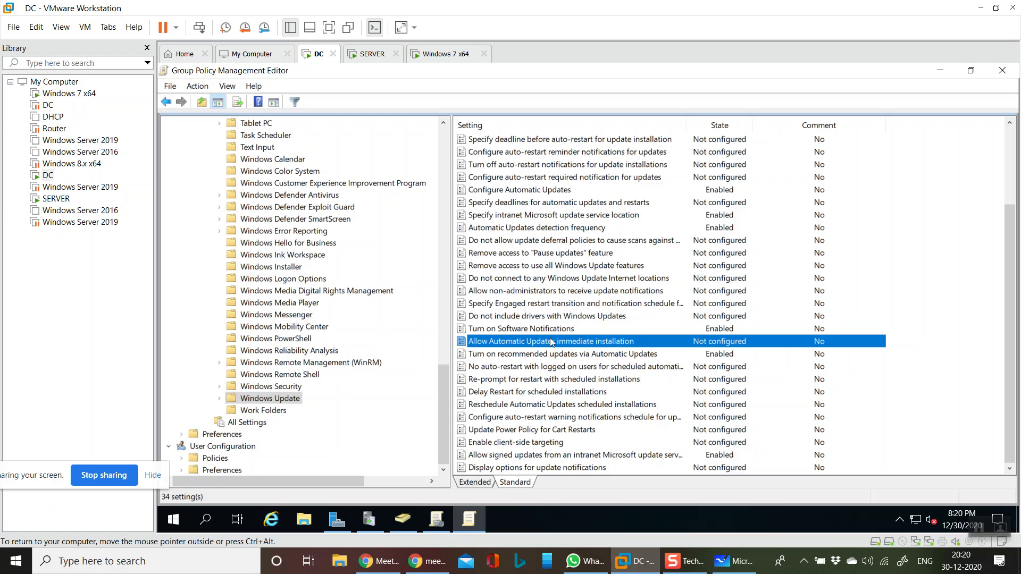
click(183, 142)
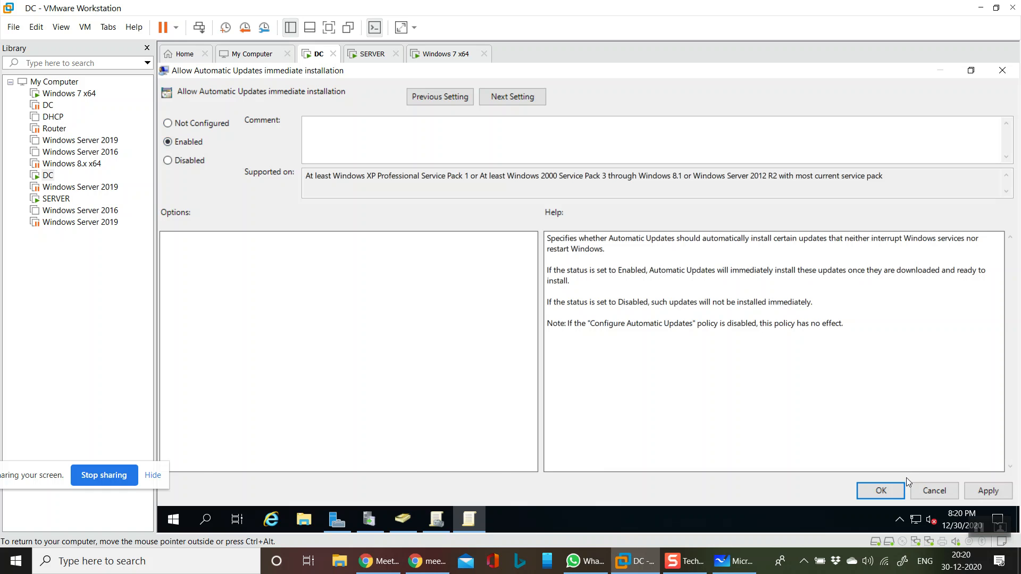
click(881, 491)
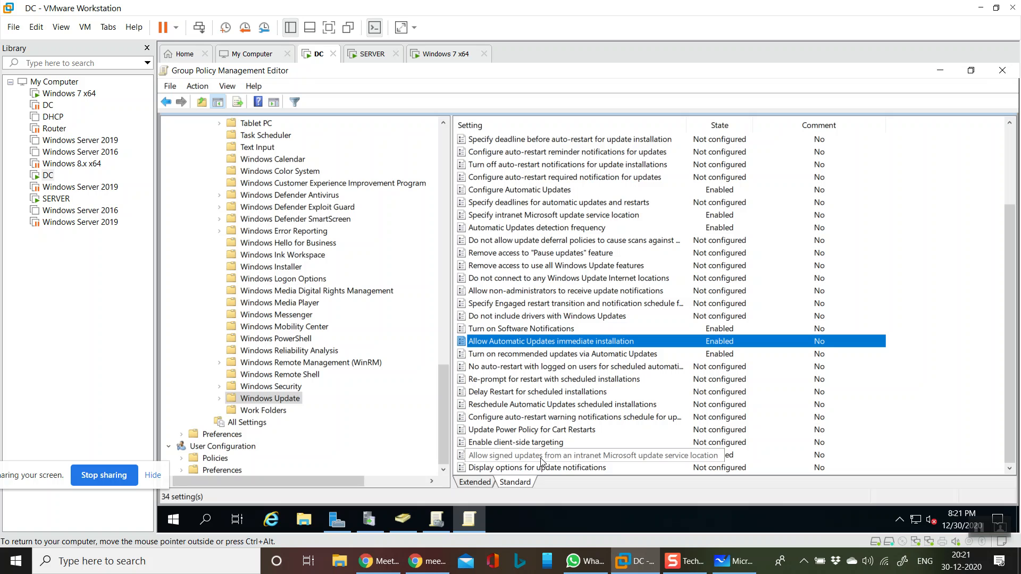
- Clear the Group Policy and Server Manager windows off the DC desktop and run gpupdate /force
click(1002, 74)
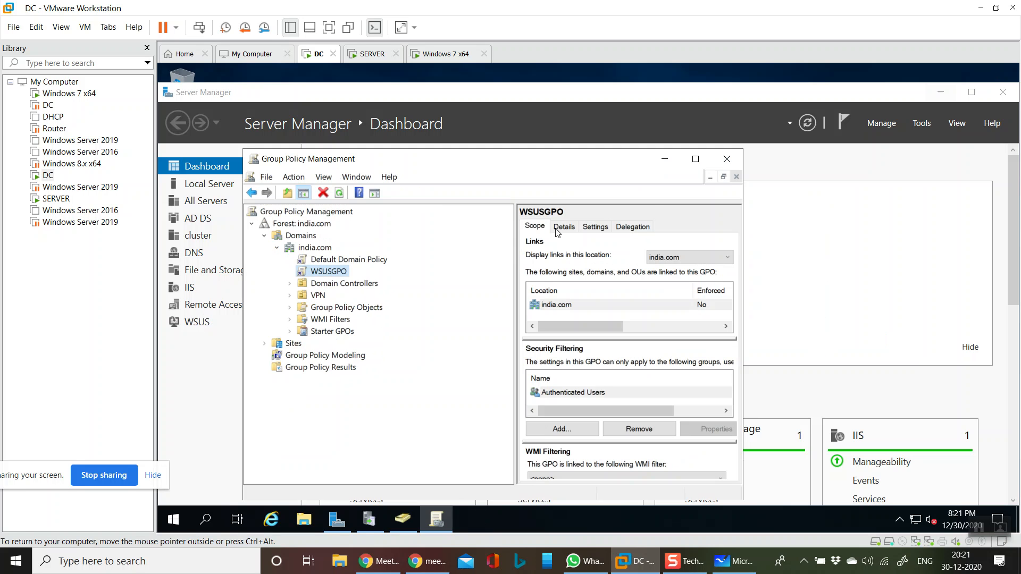
click(737, 160)
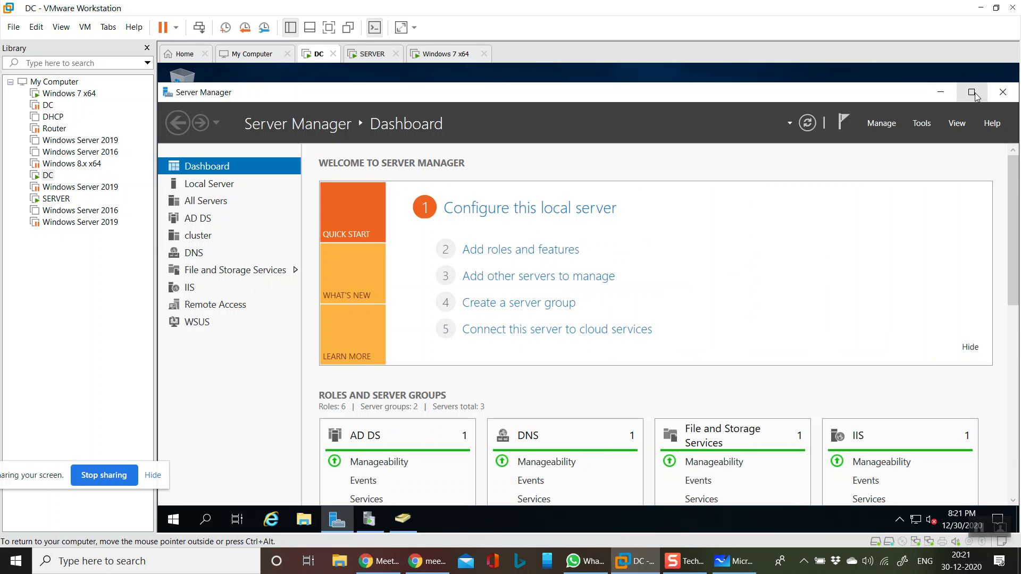
click(937, 94)
key(super+r)
text(gpup)
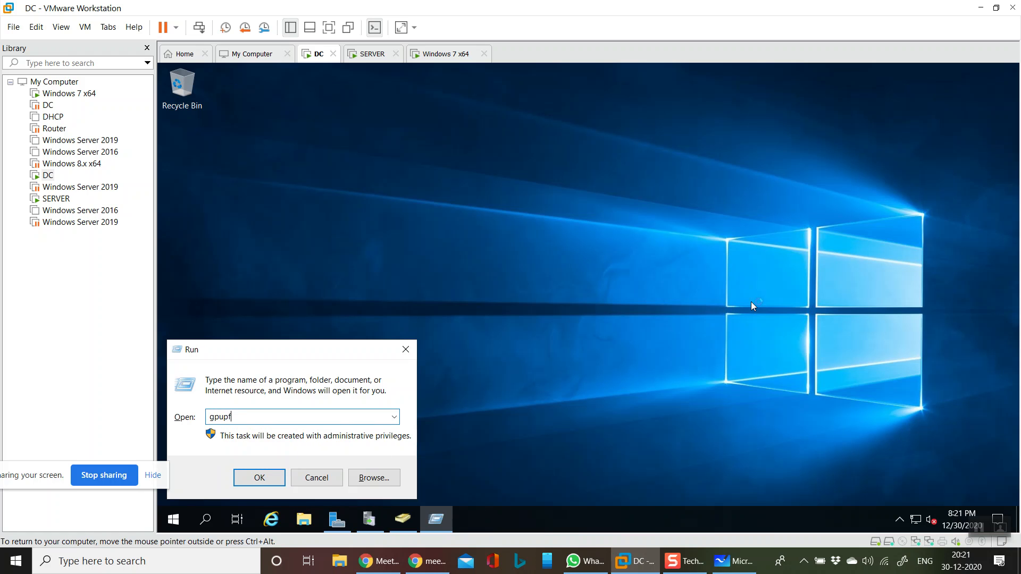
text(date /force)
key(Return)
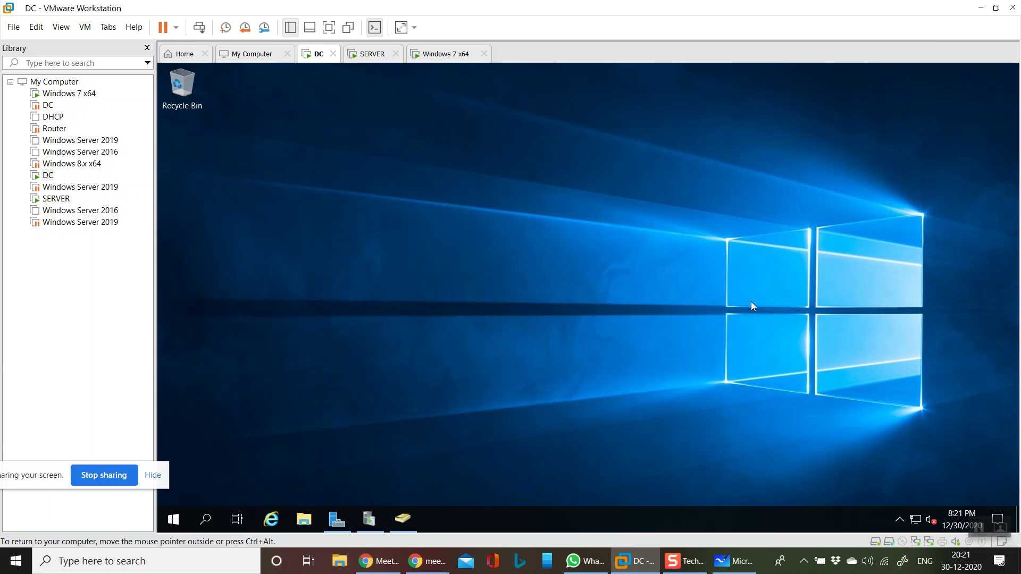
- Bring up Update Services on the DC and check the synchronization status
click(369, 519)
click(491, 258)
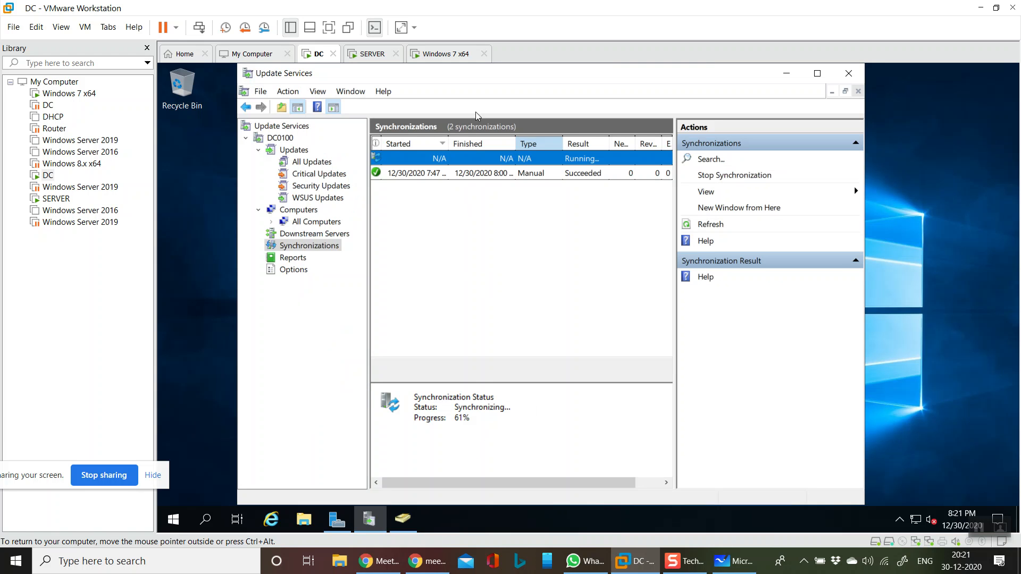
- Switch to the SERVER virtual machine, clear the Server Manager windows out of the way and open a command prompt
click(375, 55)
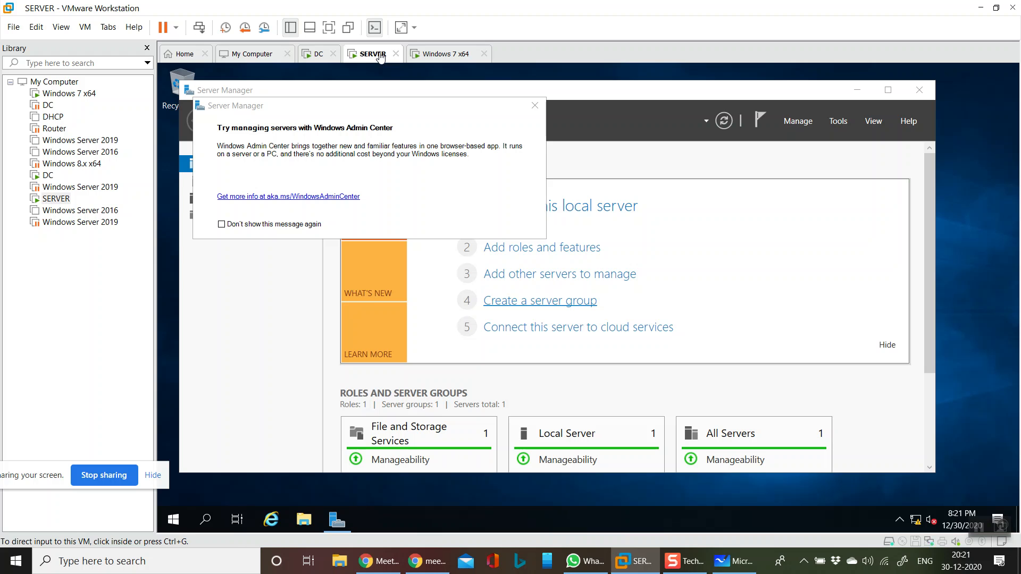
click(251, 224)
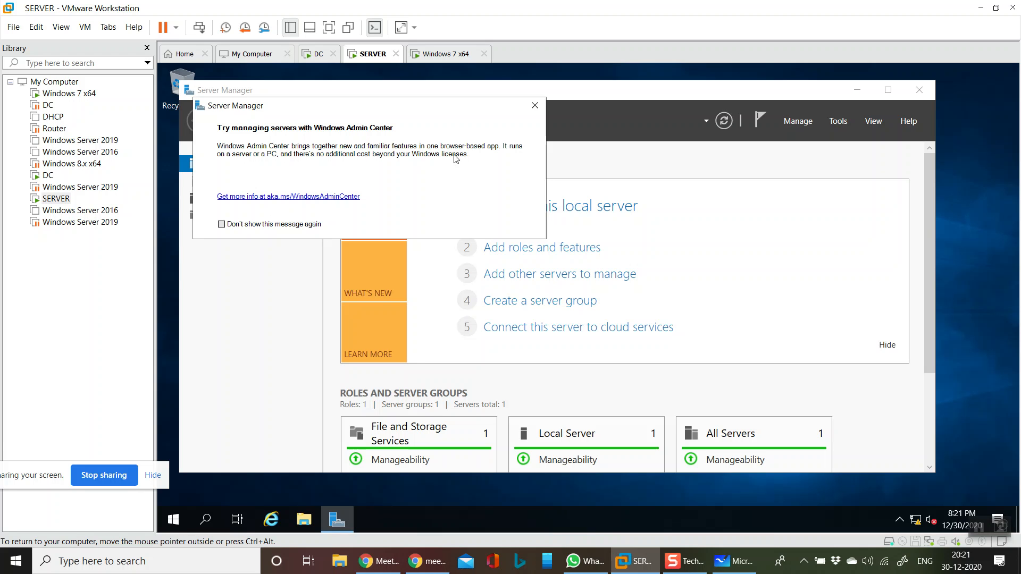
click(535, 106)
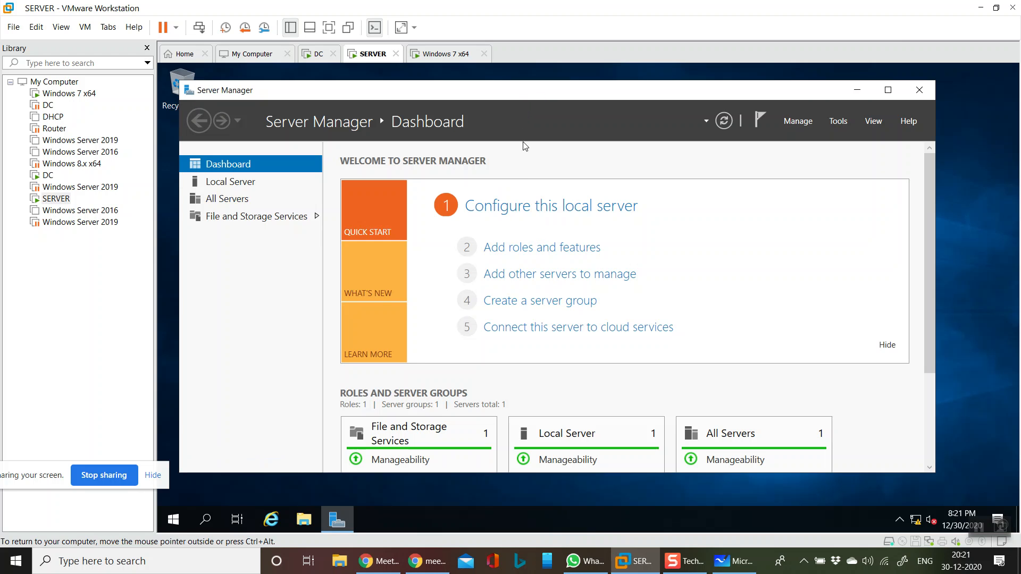
click(856, 90)
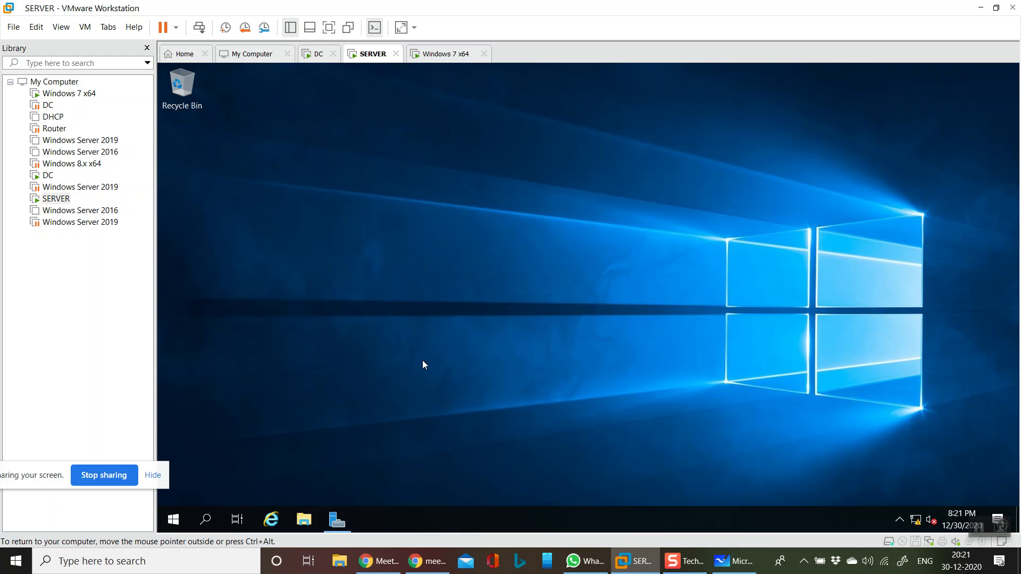
key(super+r)
text(cmd)
key(Return)
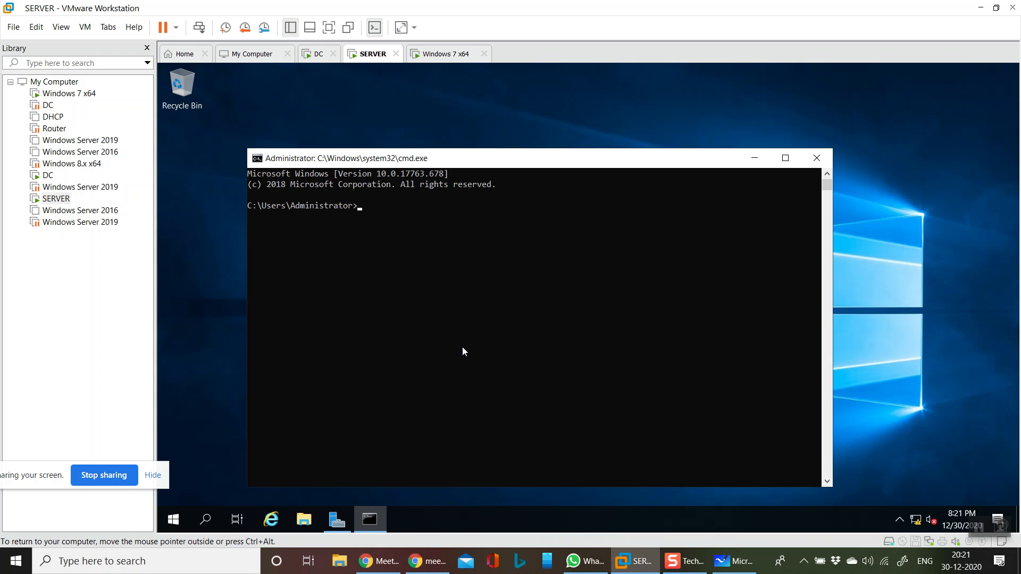
- Run wuauclt /detectnow in the command prompt on SERVER to trigger update detection
text(wuauclt /detectnow)
key(Return)
- Run wuauclt /detectnow /reportnow on SERVER so it also reports to the update server
key(Up)
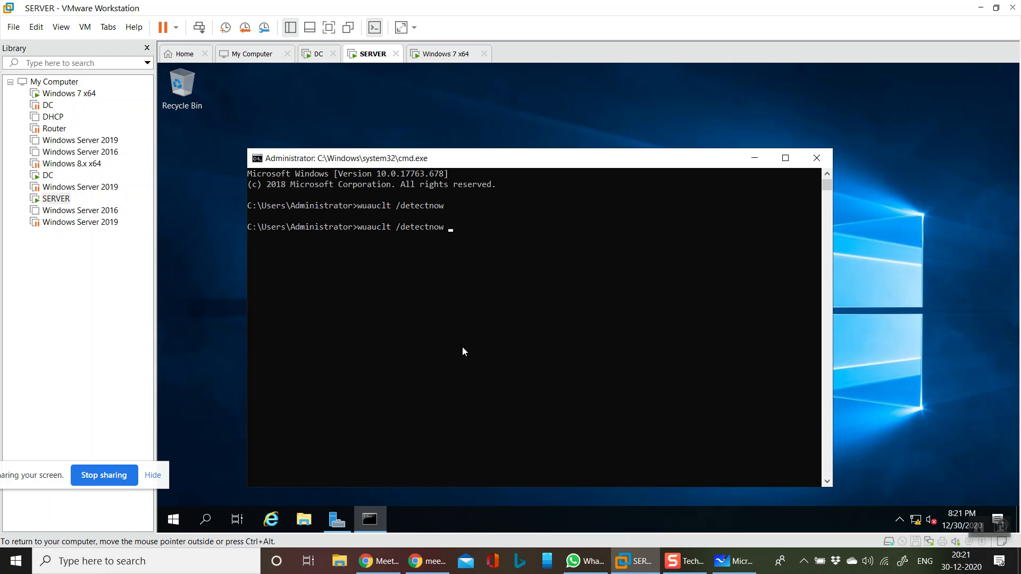
text(/report)
text(now)
key(Return)
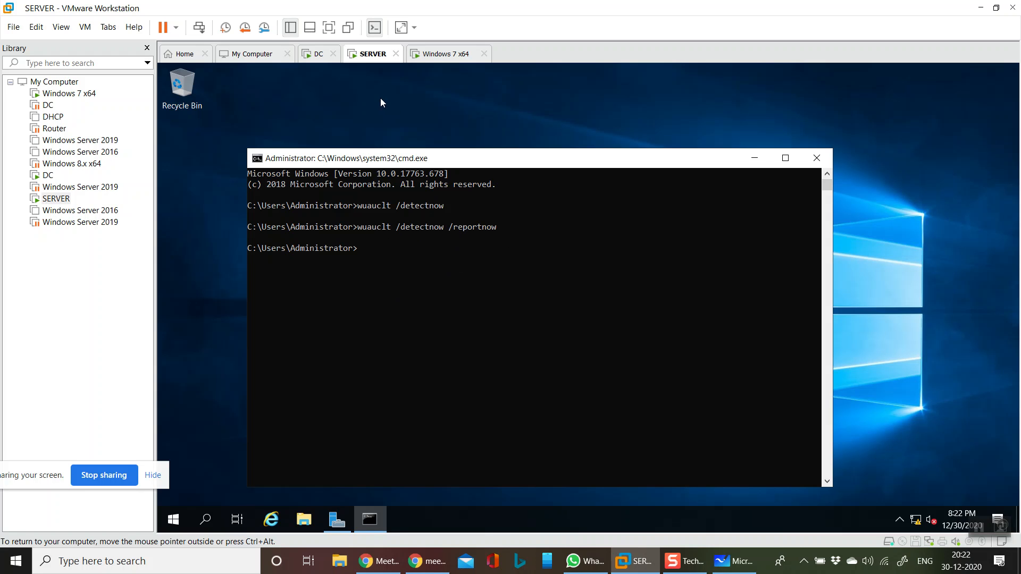
- Switch to the Windows 7 x64 virtual machine and bring up the sign-in form for another user
click(439, 54)
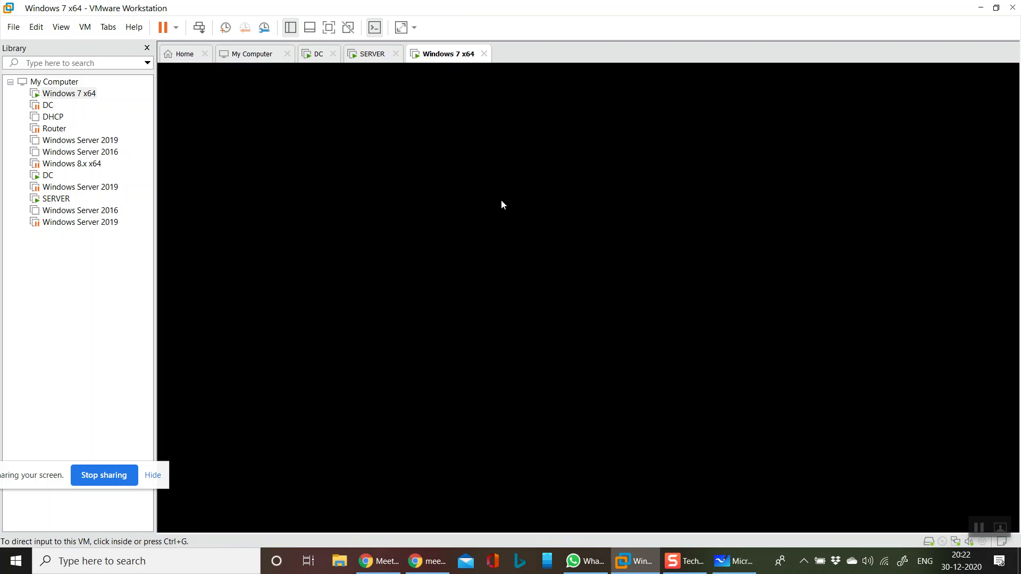
click(199, 27)
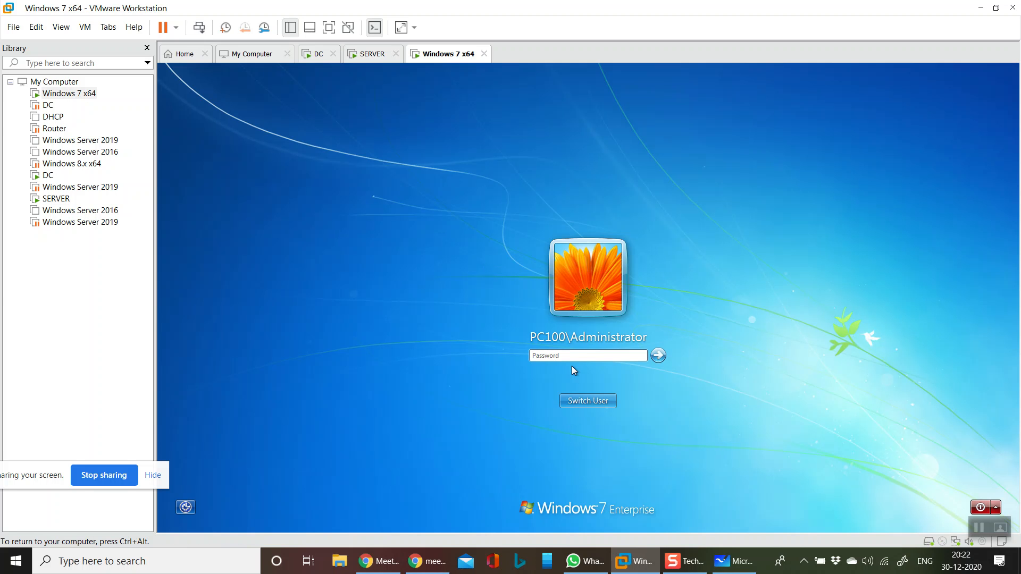
click(594, 404)
click(637, 331)
click(576, 321)
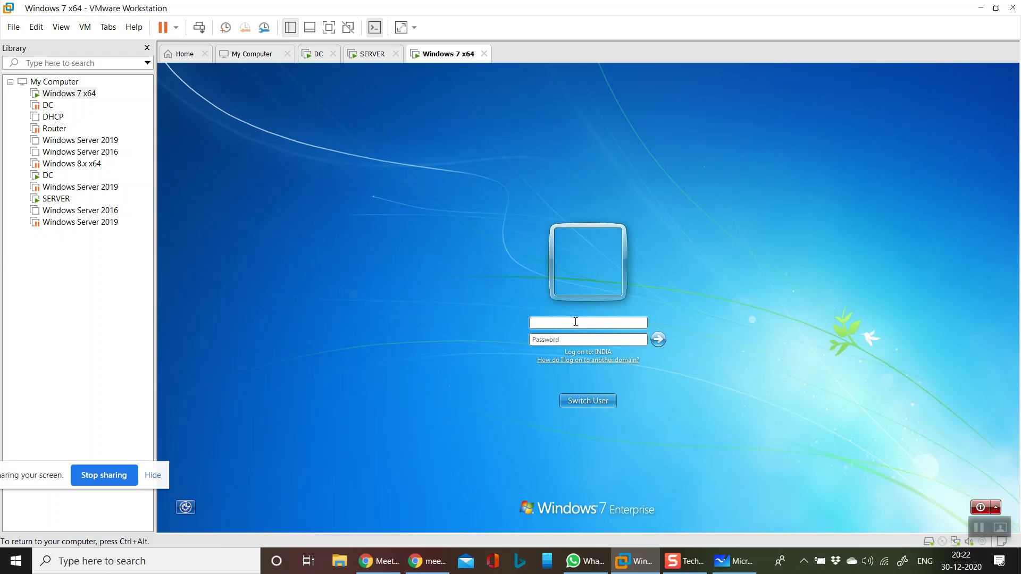
- Sign in to Windows 7 with the india.com domain administrator's user name and account password
text(administrator@india.com)
key(Tab)
text(P•••••)
key(Return)
key(Return)
text(P•••••)
key(Return)
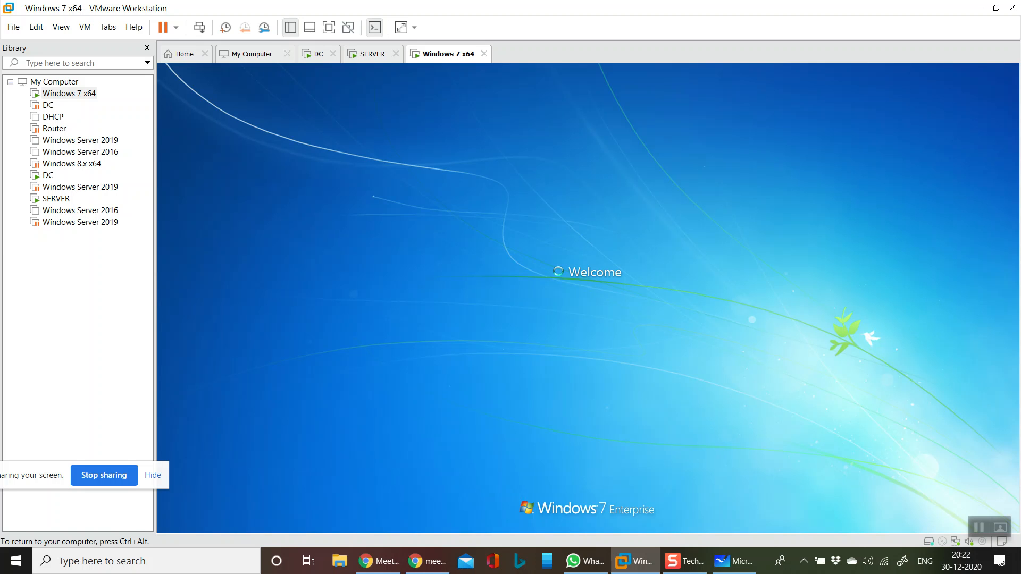
- On the DC virtual machine, filter the All Computers list in Update Services by status Any and refresh it to look for clients
click(319, 56)
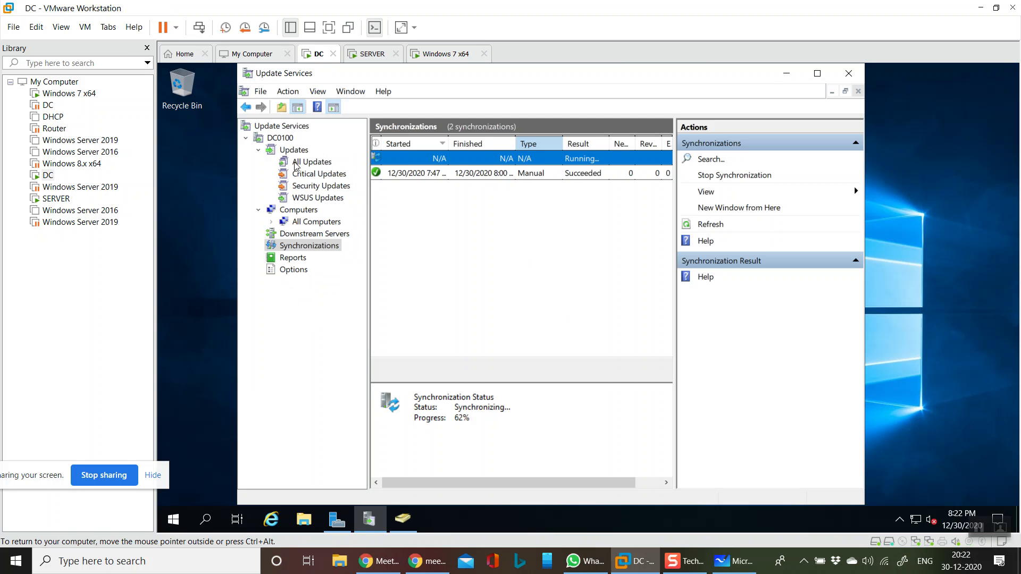
click(301, 209)
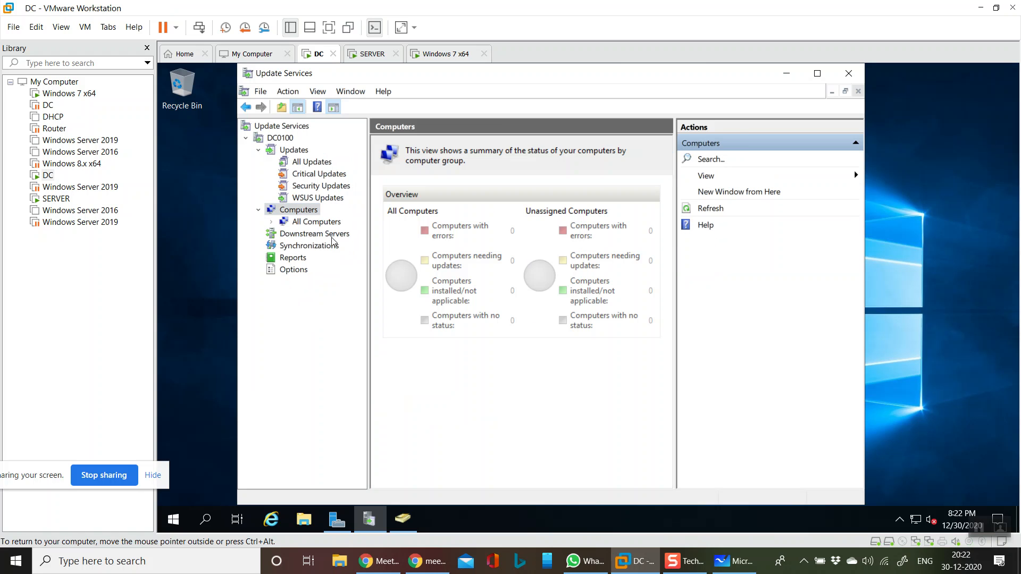
click(325, 220)
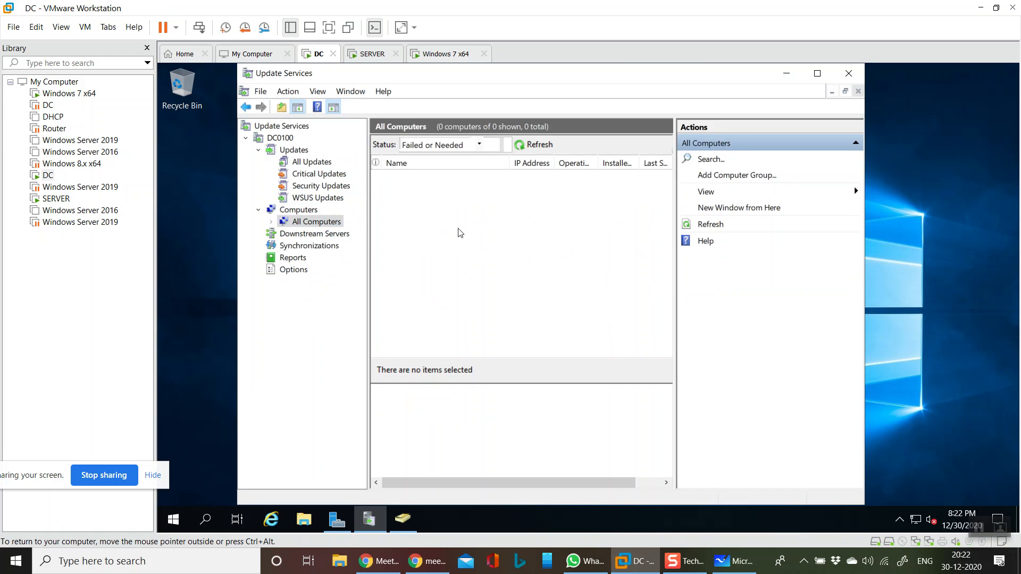
click(494, 145)
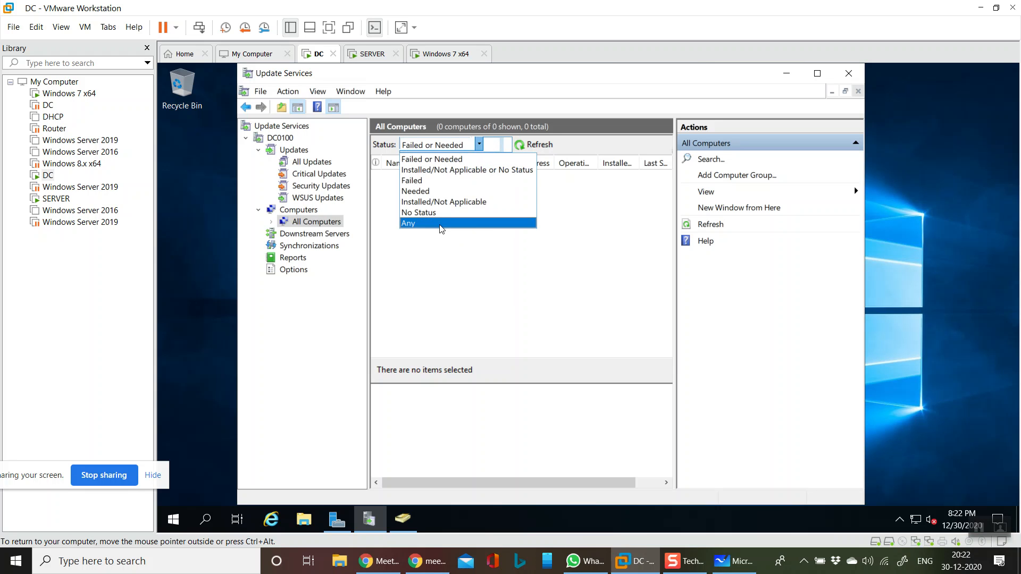
click(420, 223)
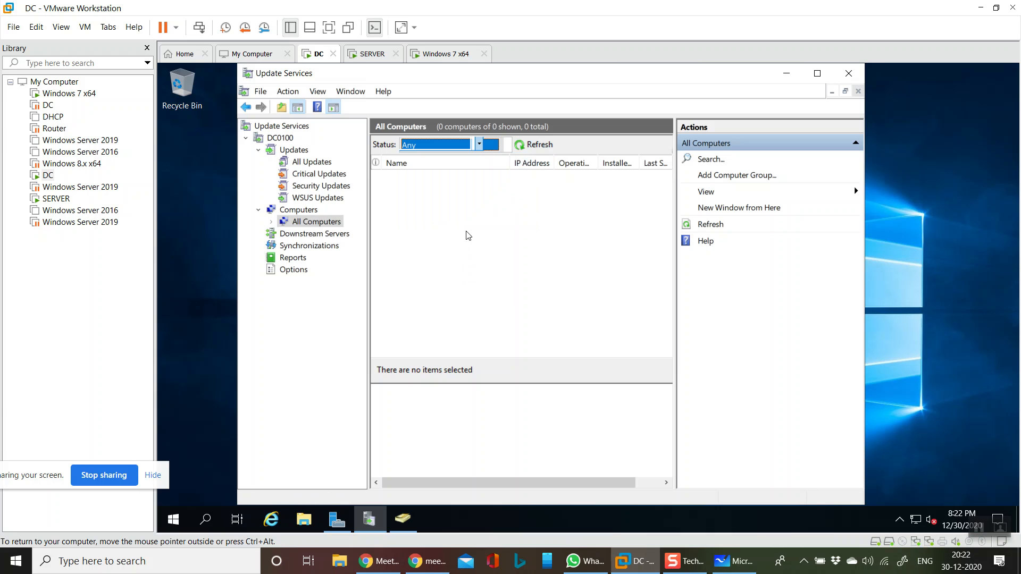
click(507, 149)
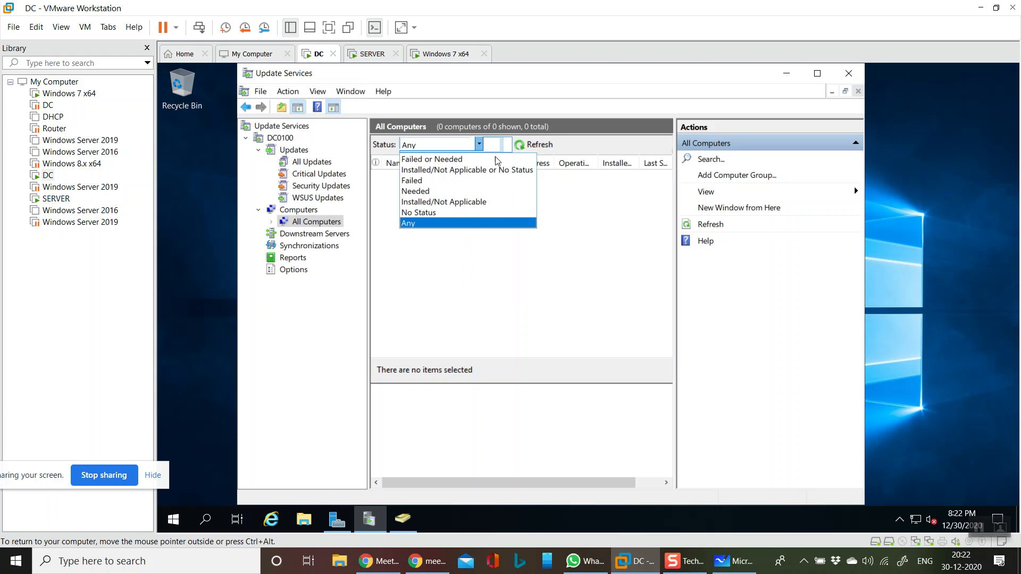
click(437, 223)
click(540, 143)
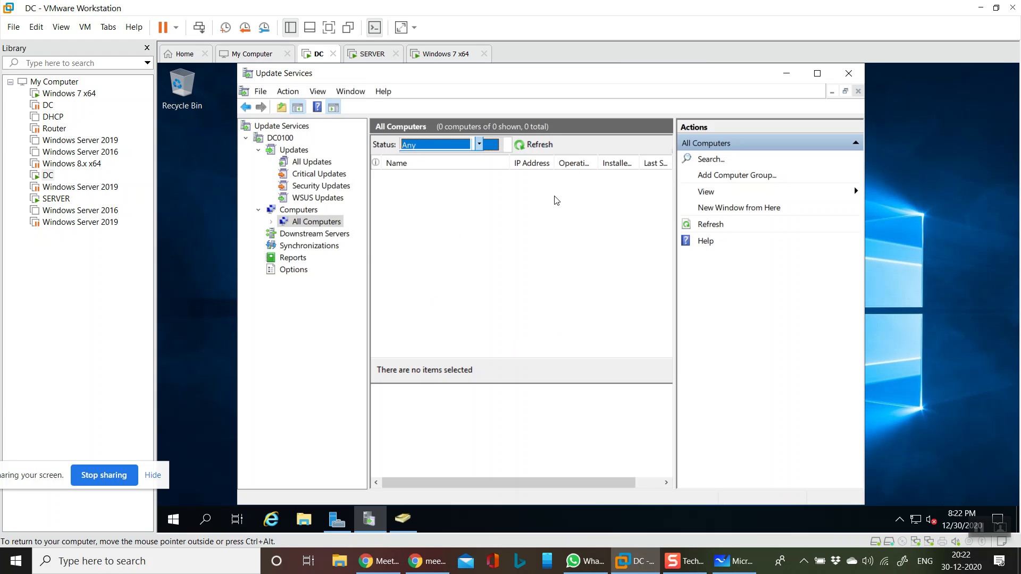
click(548, 144)
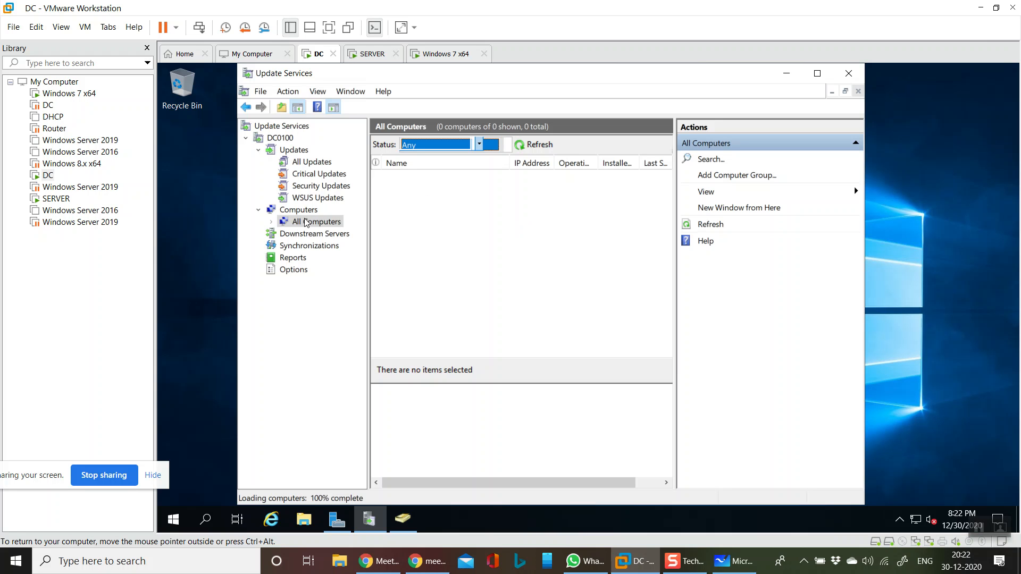
- Switch to the SERVER virtual machine and run gpupdate /force in its command prompt
click(372, 53)
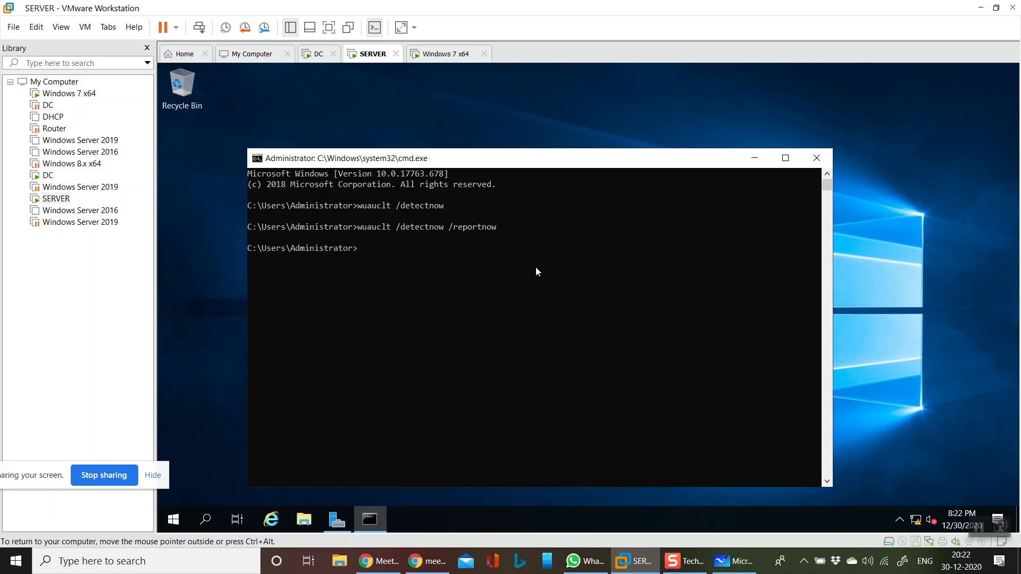
text(gpupdate /force)
key(Return)
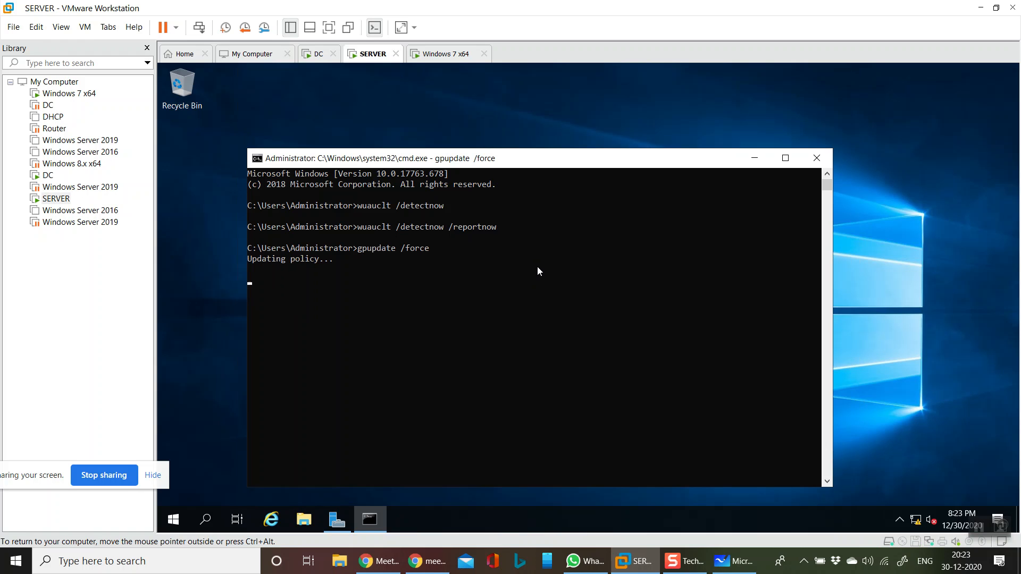
- Run gpupdate /force in a command prompt on the Windows 7 x64 virtual machine and check the policy update on SERVER and Windows 7
click(432, 57)
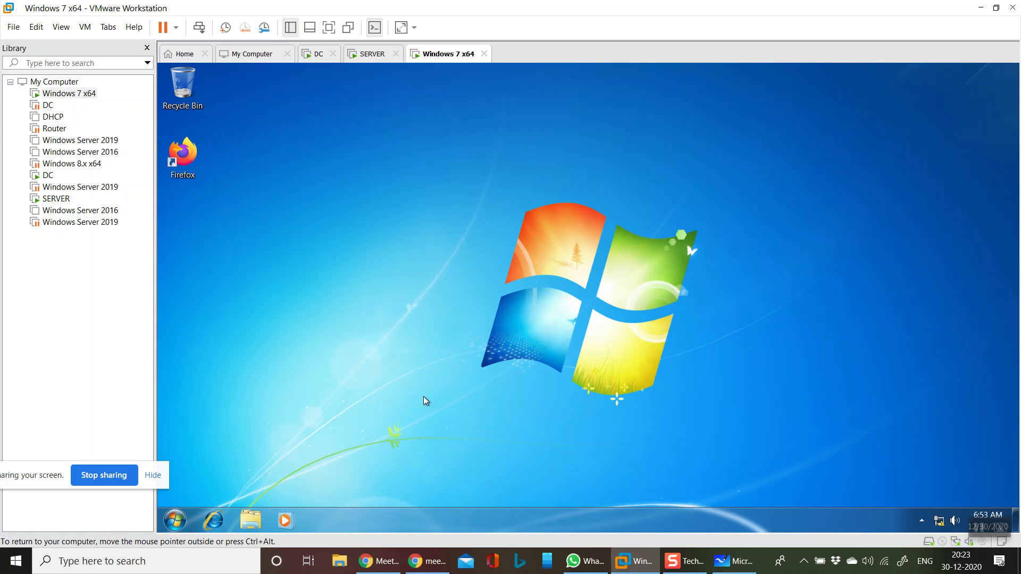
key(super+r)
text(cmd)
key(Return)
text(gpupdate /f)
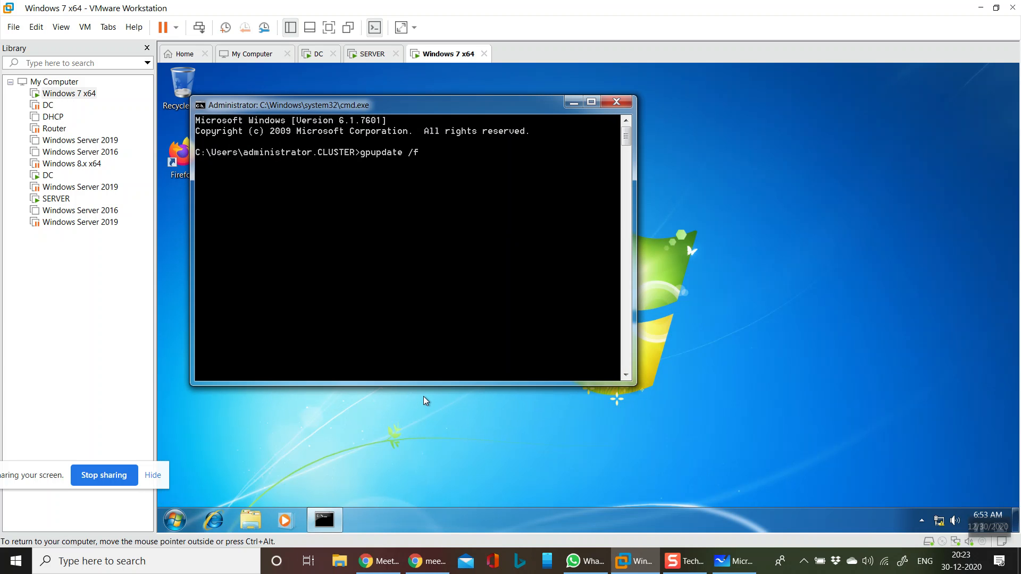
text(orce)
key(Return)
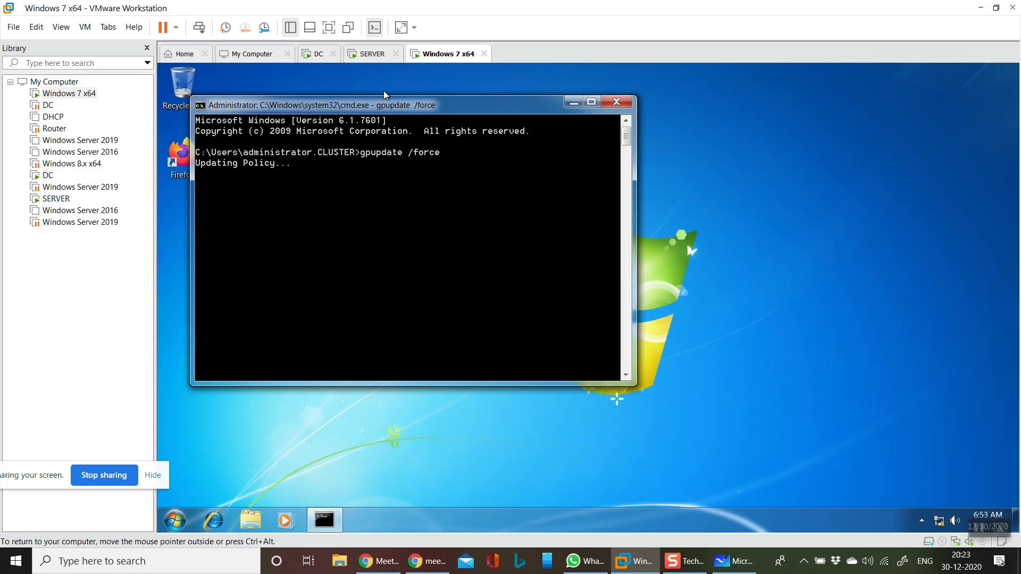
click(372, 55)
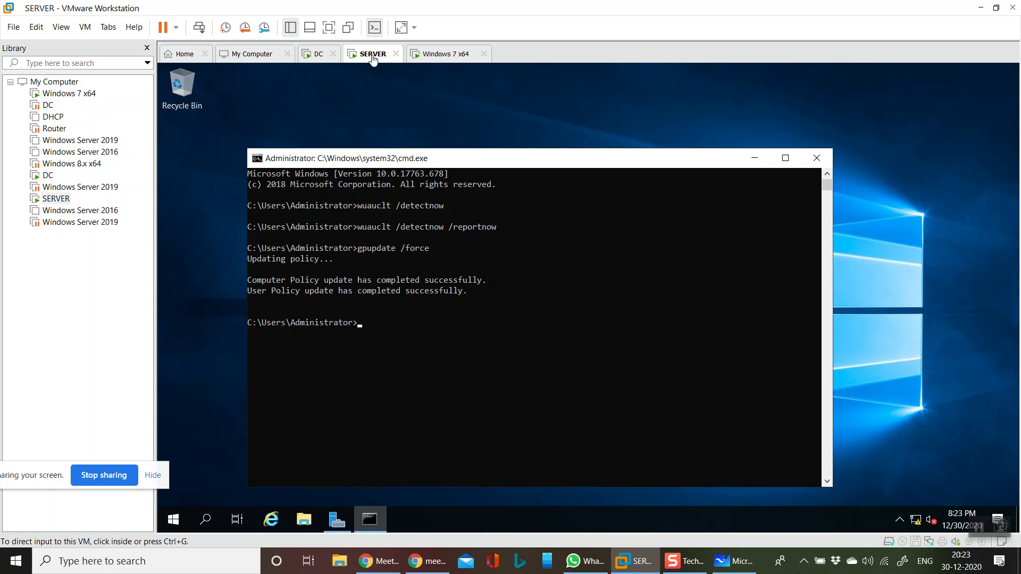
click(446, 54)
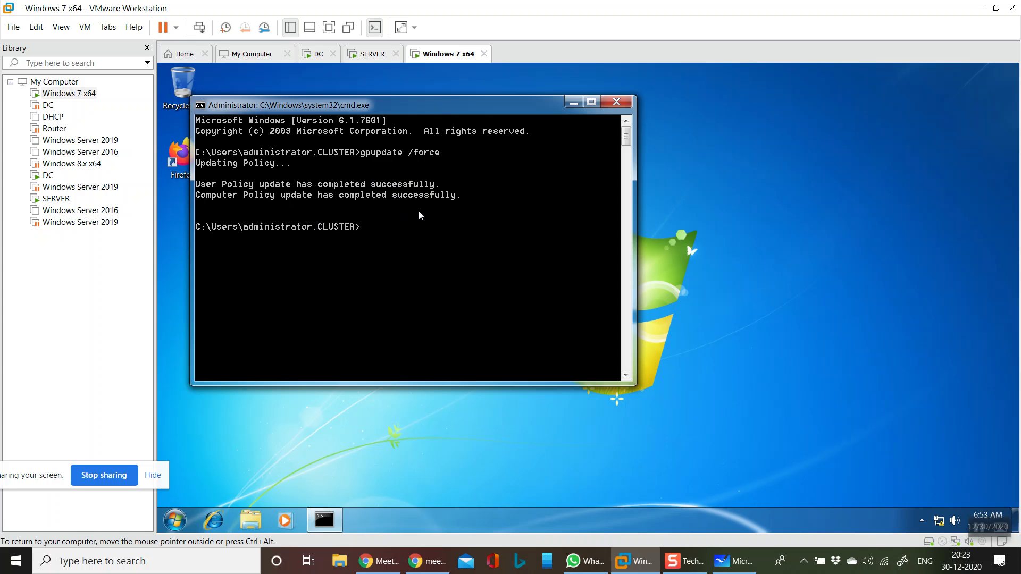
- On the DC virtual machine, check All Computers for clients under statuses No Status and Any, and view the DC0100 overview and All Updates
click(326, 57)
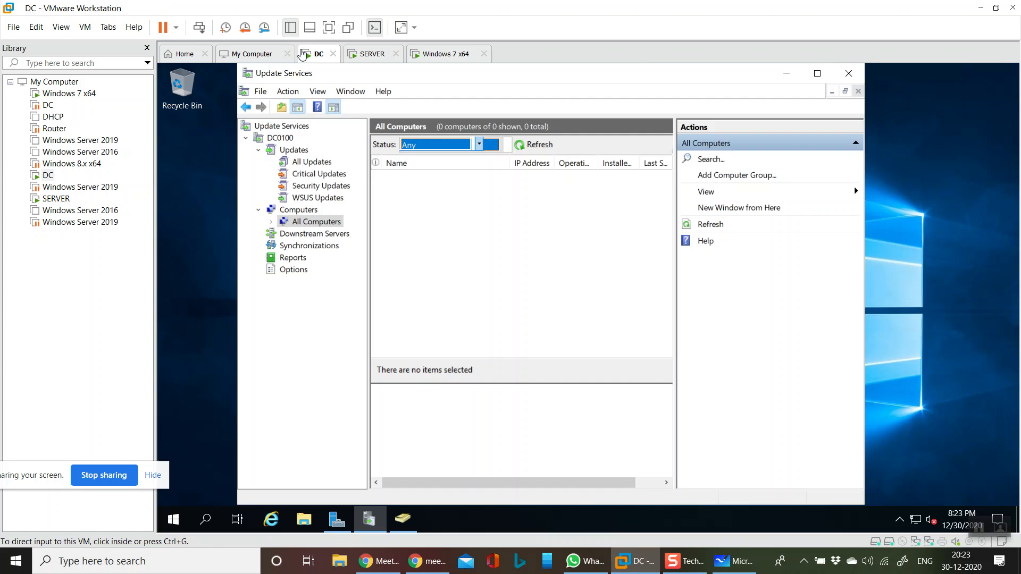
click(521, 147)
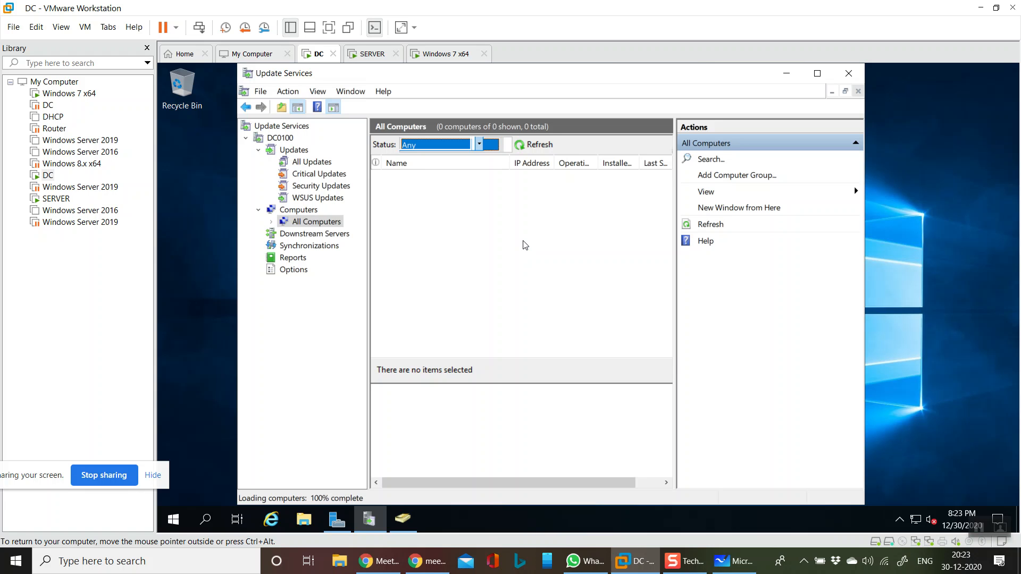
click(428, 144)
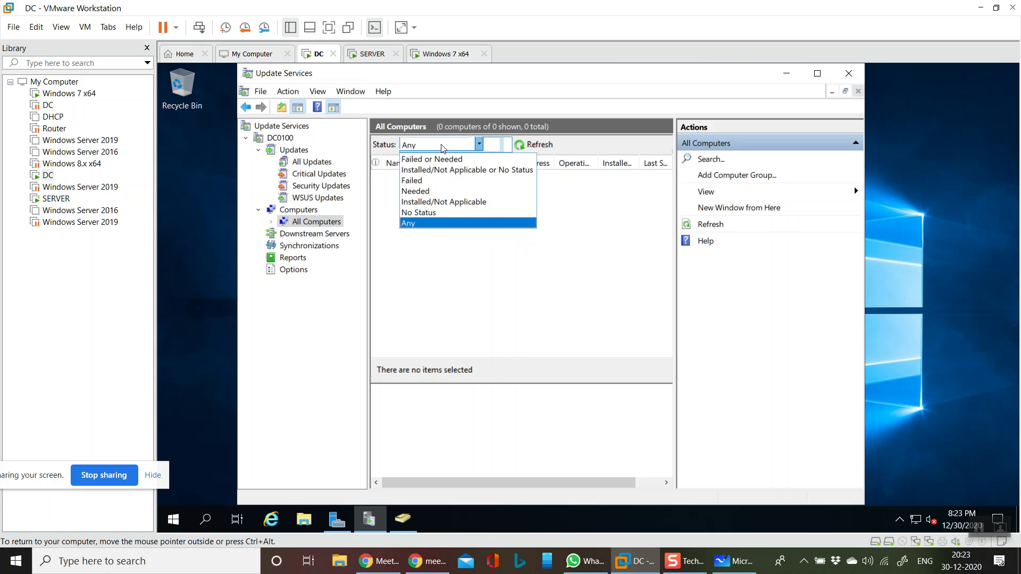
click(424, 213)
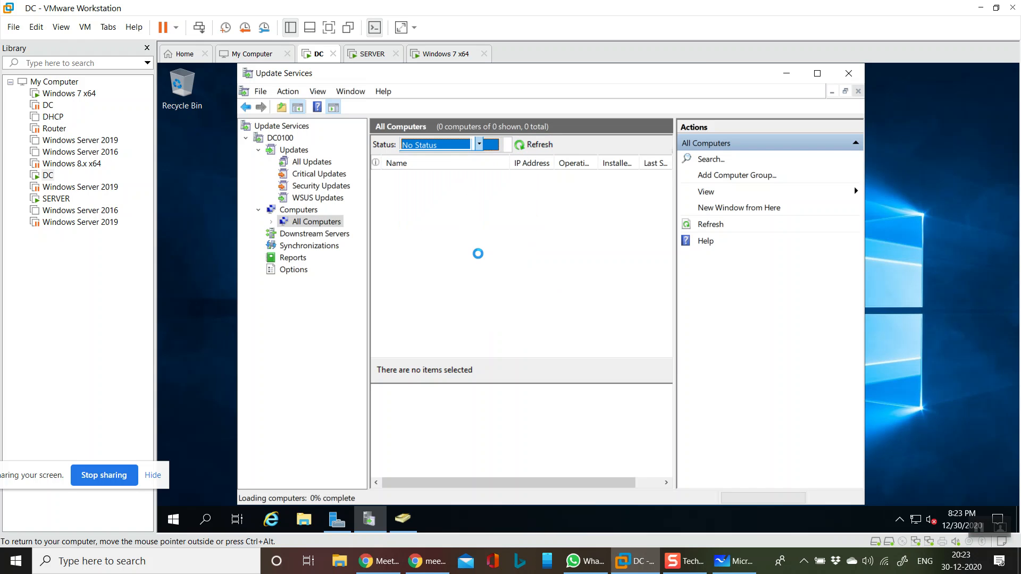
click(464, 151)
click(417, 224)
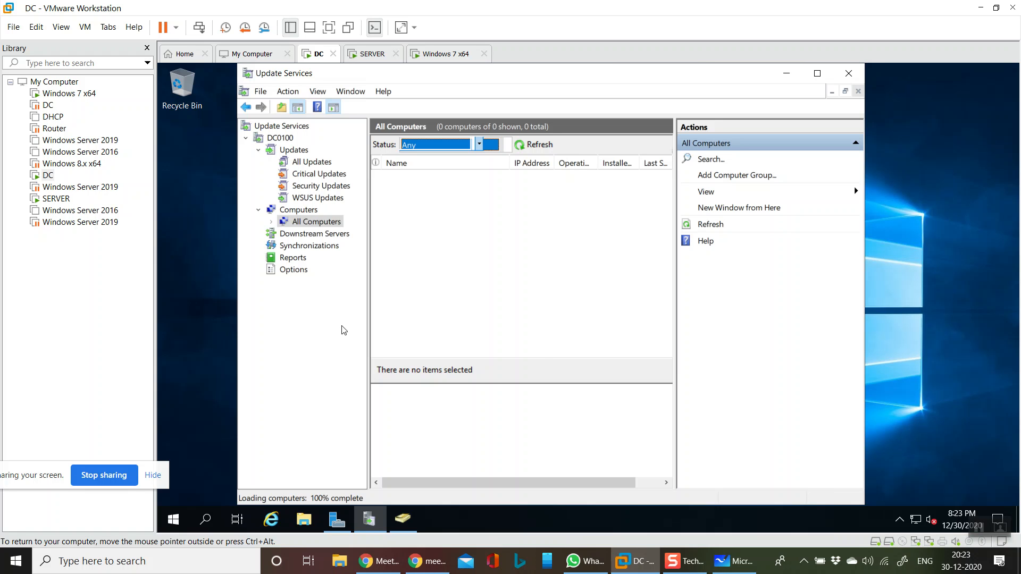
click(521, 300)
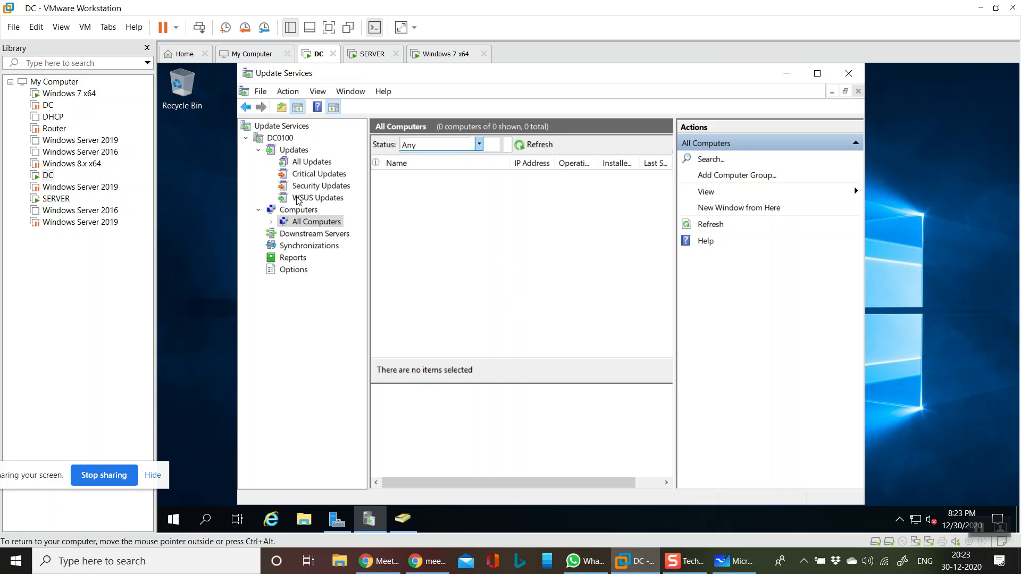
click(289, 140)
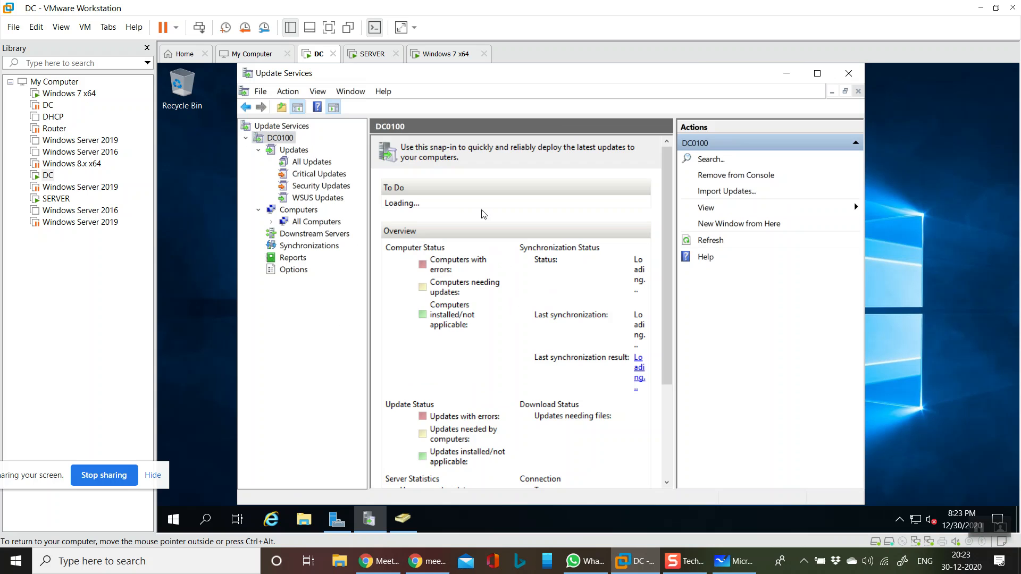
click(317, 163)
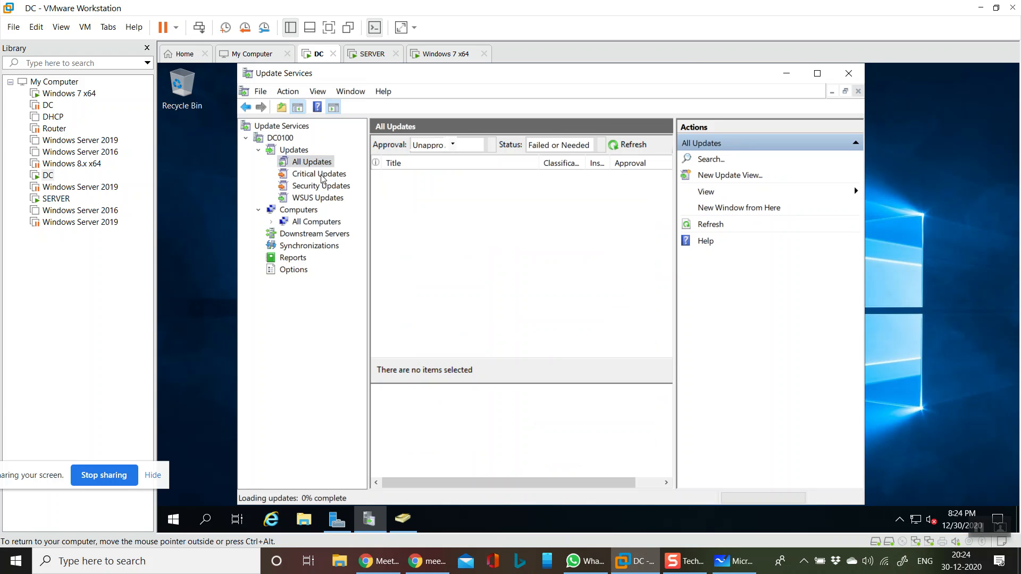
- Open a command prompt on the DC virtual machine and run wuauclt /detectnow
key(super+r)
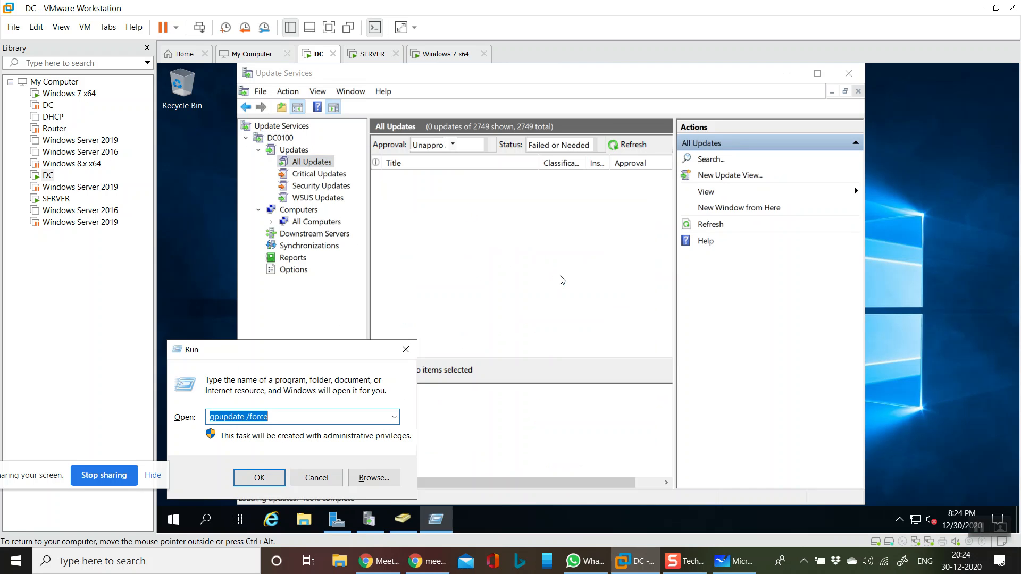
text(cmd)
key(Return)
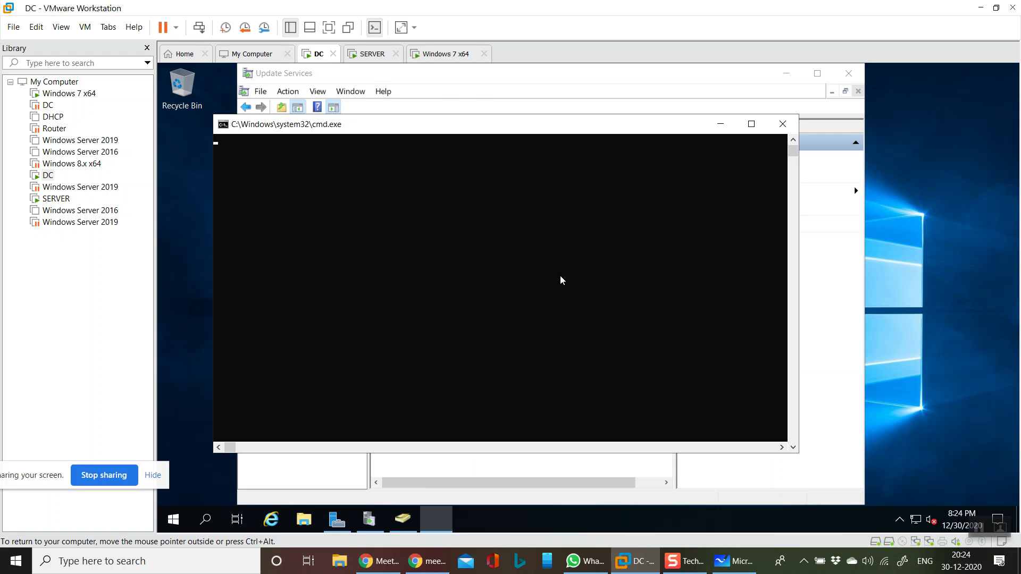
text(wua)
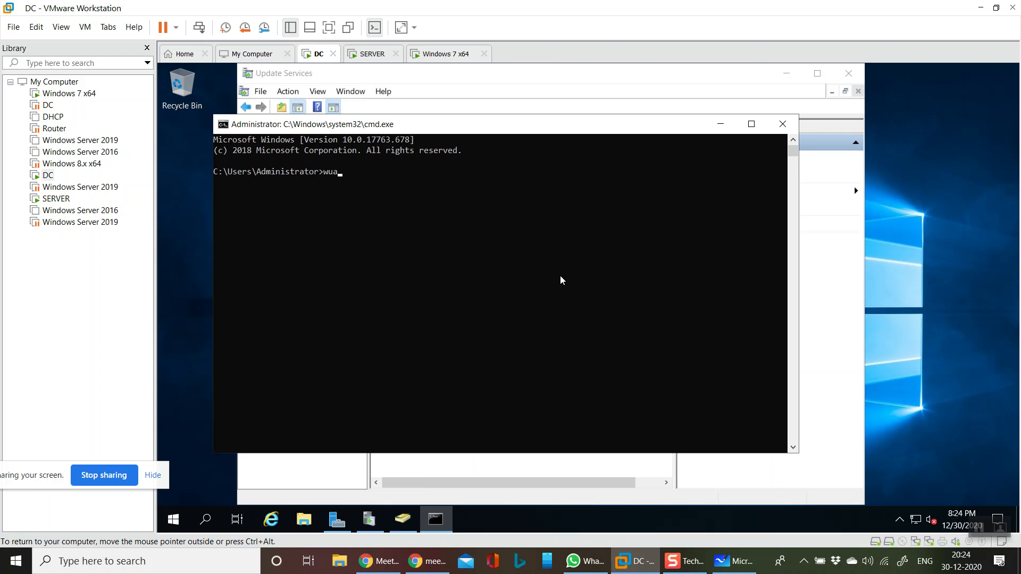
text(uclt /detecetnow)
key(Return)
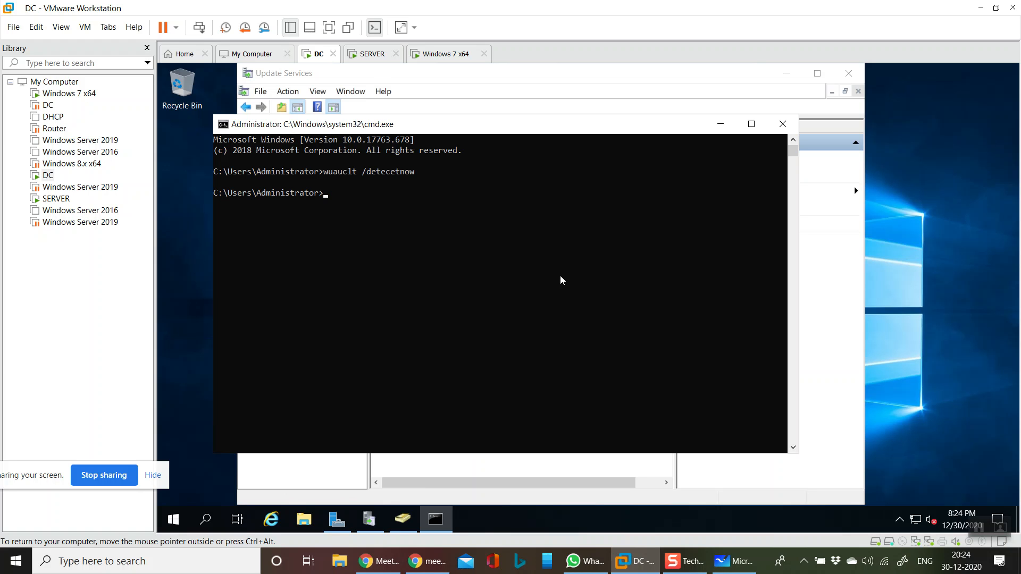
text(wuauclt /detectnow)
key(Return)
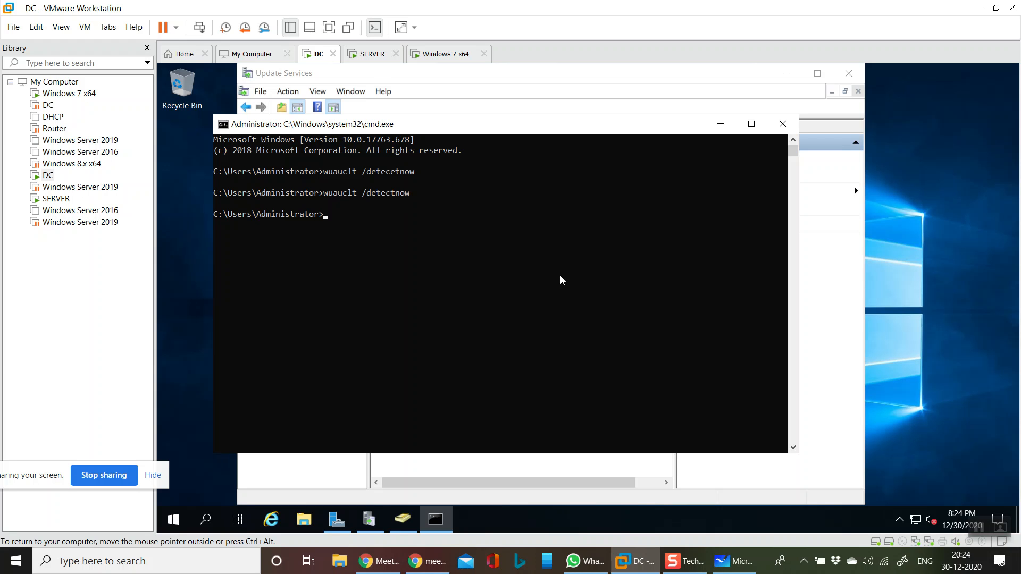
- Repeat the wuauclt /detectnow command three more times on the DC
key(Up)
key(Return)
key(Up)
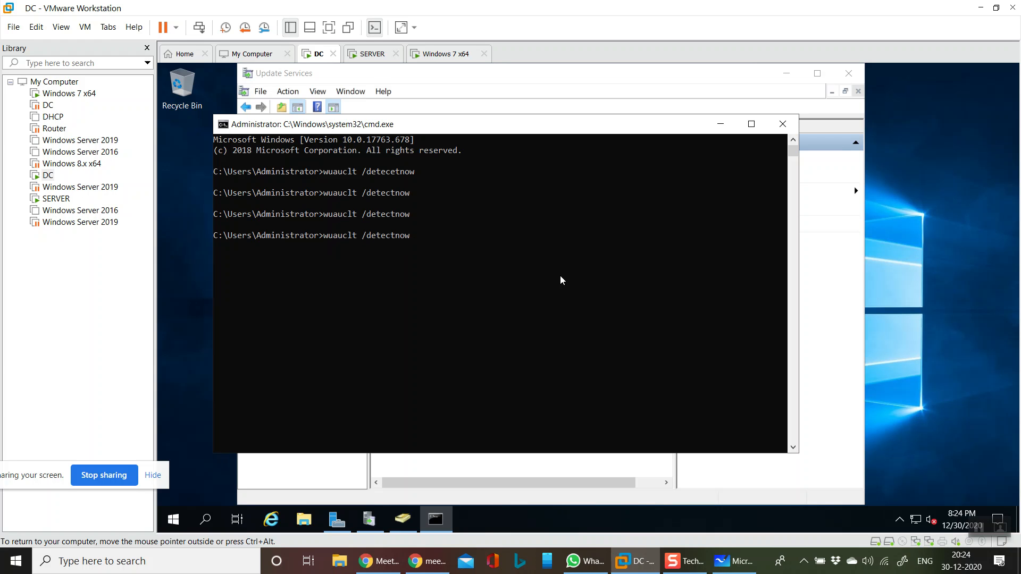
key(Return)
key(Up)
key(Return)
- Run wuauclt /detectnow /reportnow six times in the DC's command prompt
key(Up)
text(/)
text(reportnow)
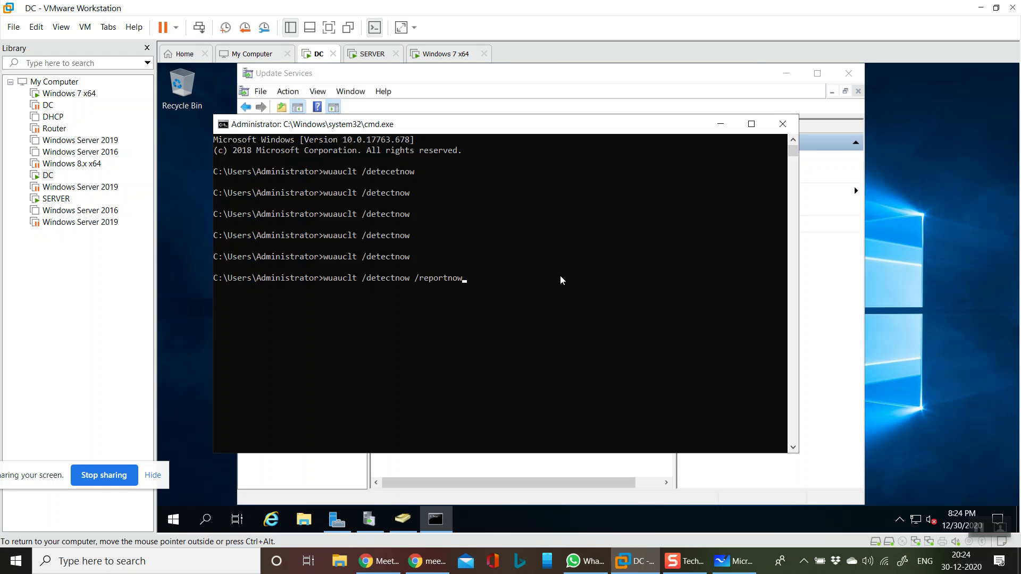
key(Return)
key(Up)
key(Return)
key(Up)
key(Return)
key(Up)
key(Return)
key(Up)
key(Return)
key(Up)
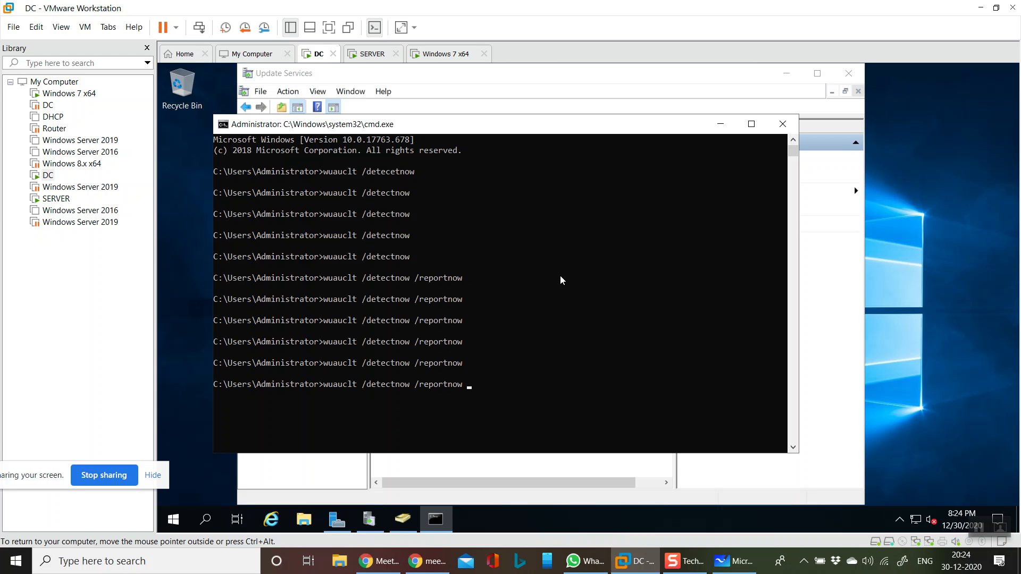
key(Return)
- Return to Update Services and refresh All Updates and the All Computers list to check for reporting clients
click(697, 93)
click(629, 145)
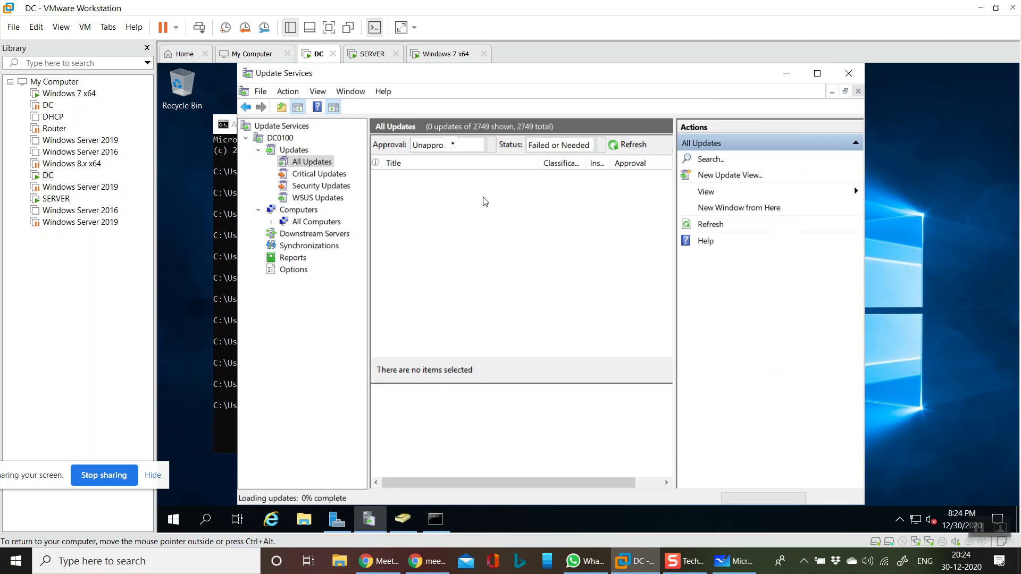
click(308, 222)
click(535, 145)
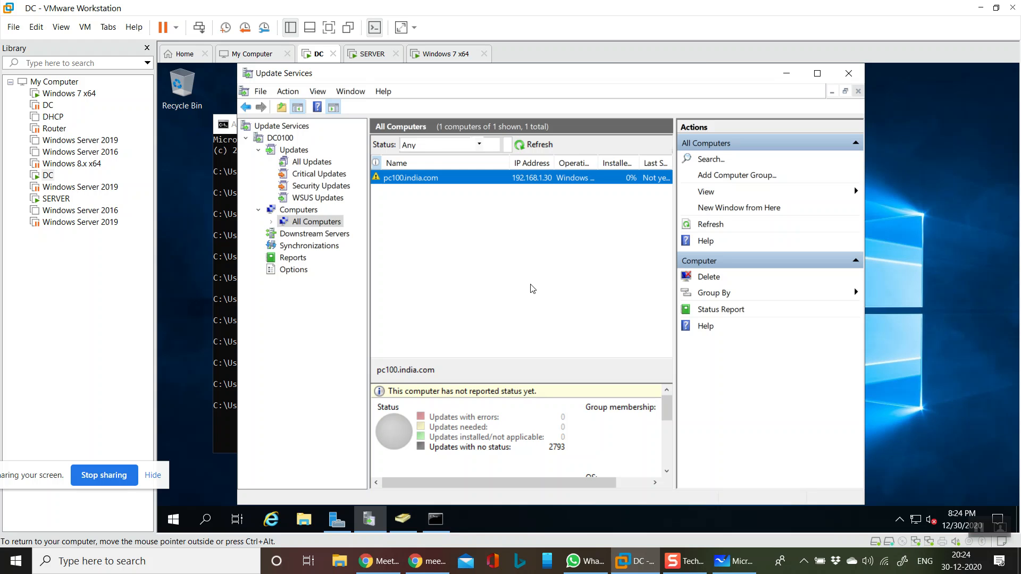
click(534, 145)
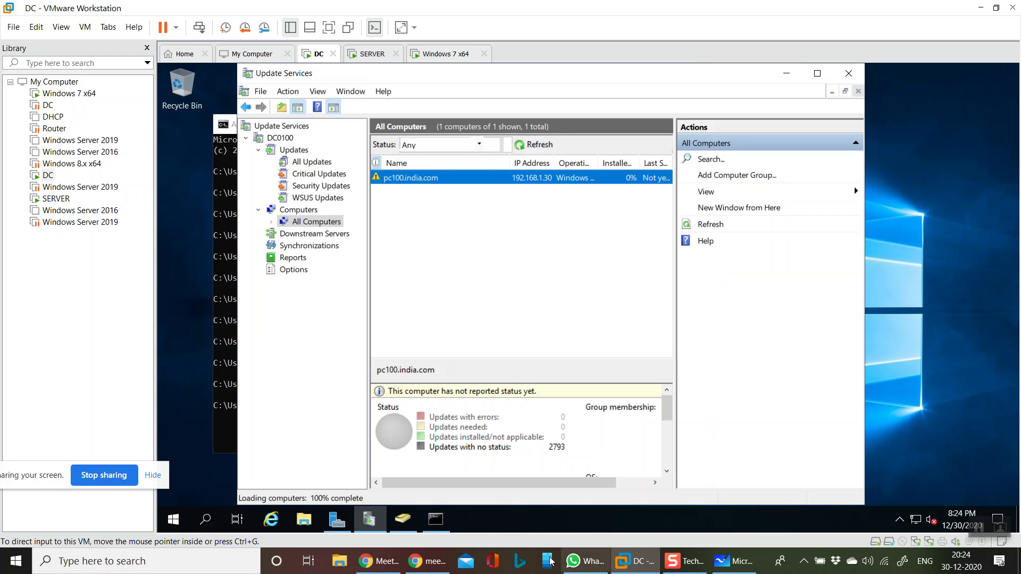
- Switch to the SERVER virtual machine and run gpupdate /force again in its command prompt
click(450, 58)
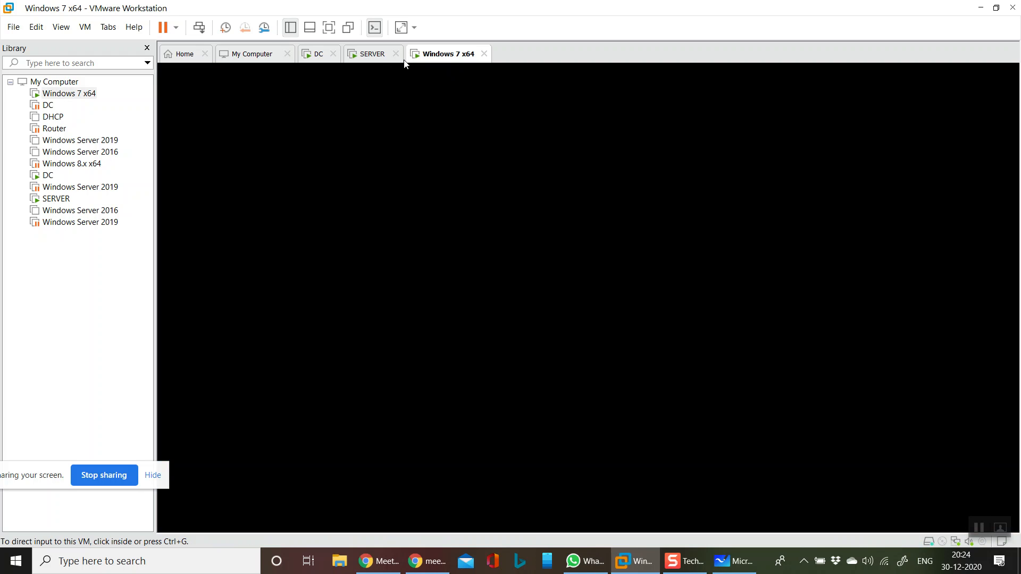
click(375, 57)
key(Up)
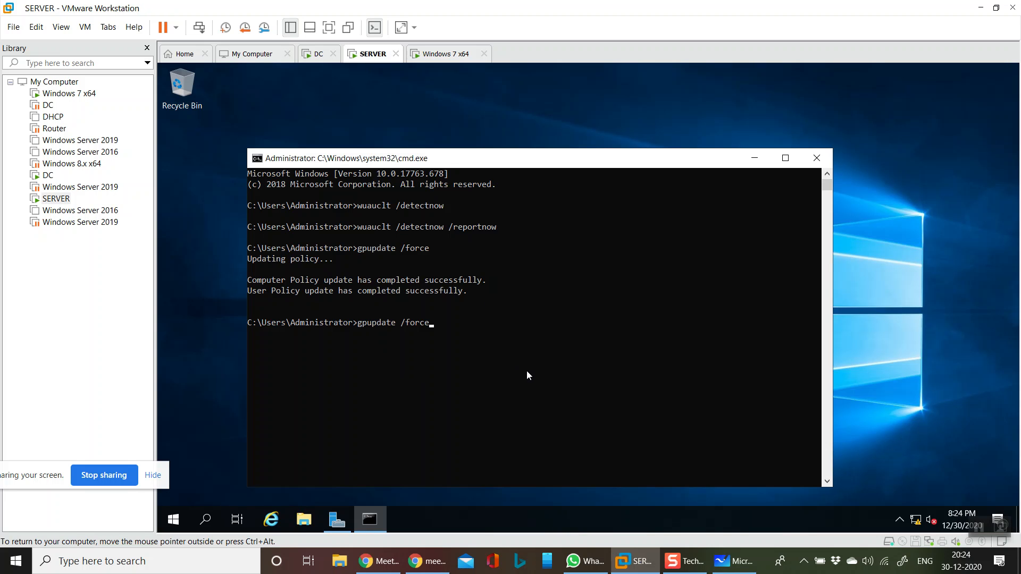
key(Return)
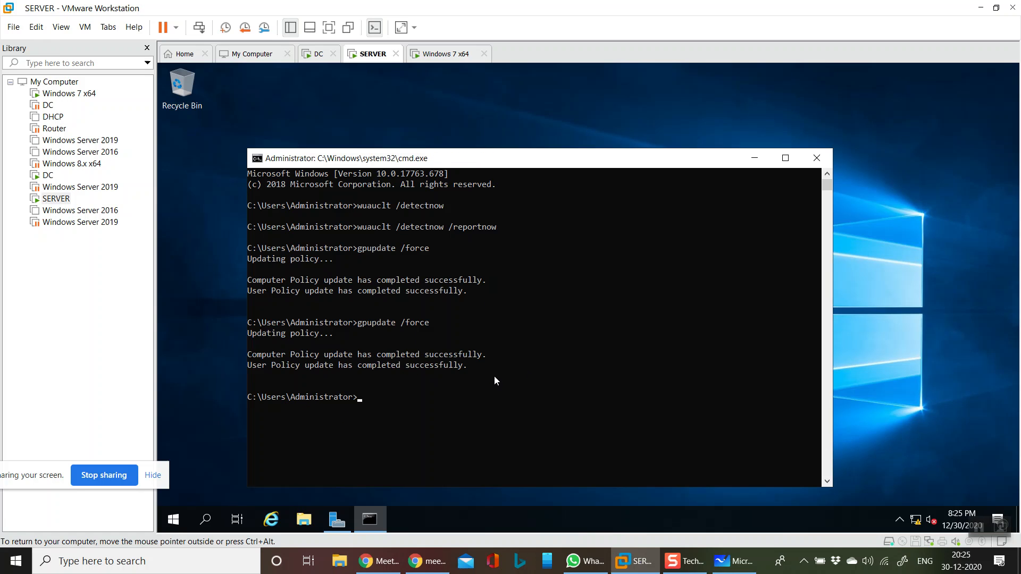
- Run wuauclt /detectnow /reportnow seven times in SERVER's command prompt
key(Up)
key(Up)
key(Return)
key(Up)
key(Return)
key(Up)
key(Return)
key(Up)
key(Return)
key(Up)
key(Return)
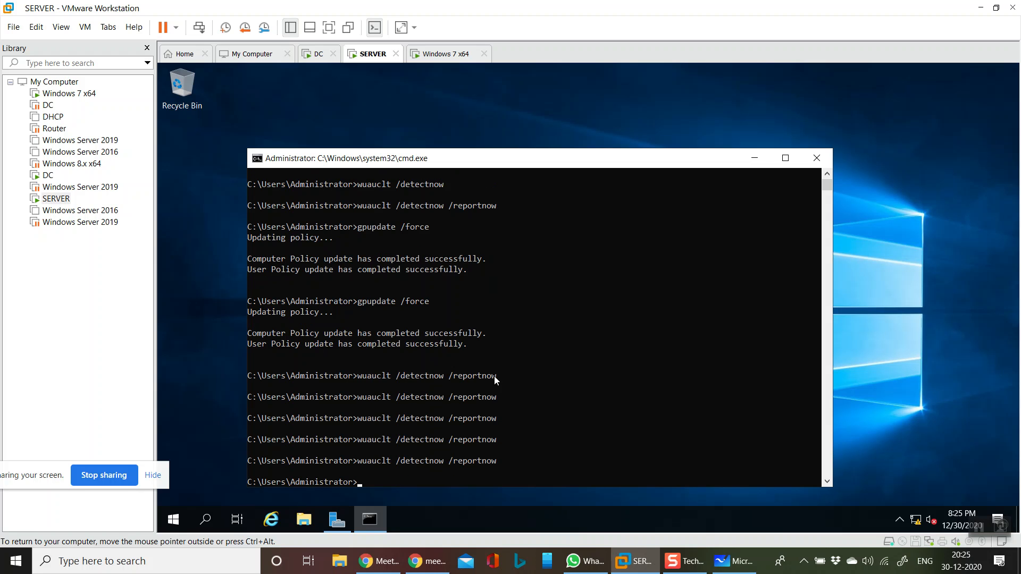
key(Return)
key(Return)
key(Return)
key(Up)
key(Return)
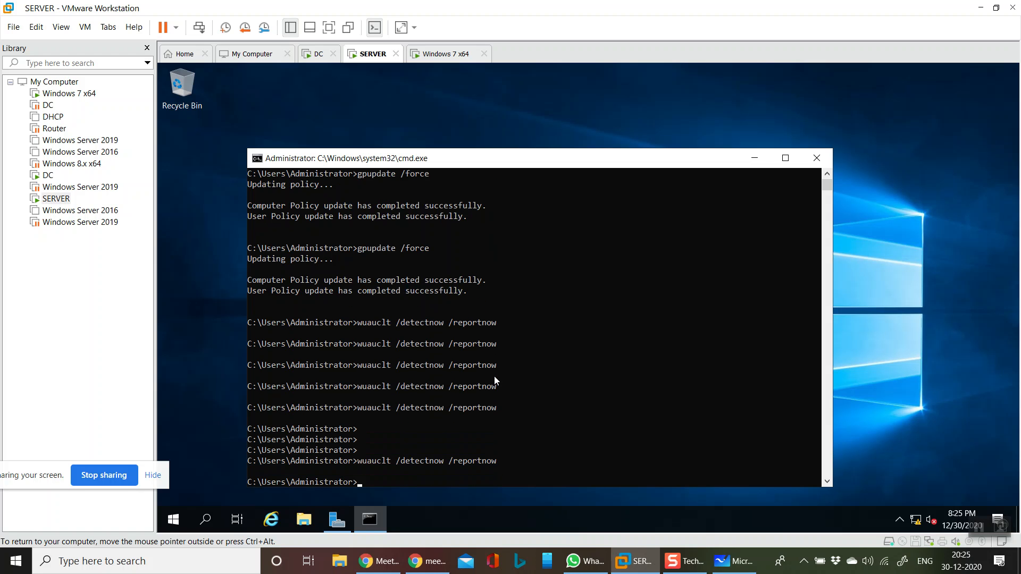
key(Up)
key(Return)
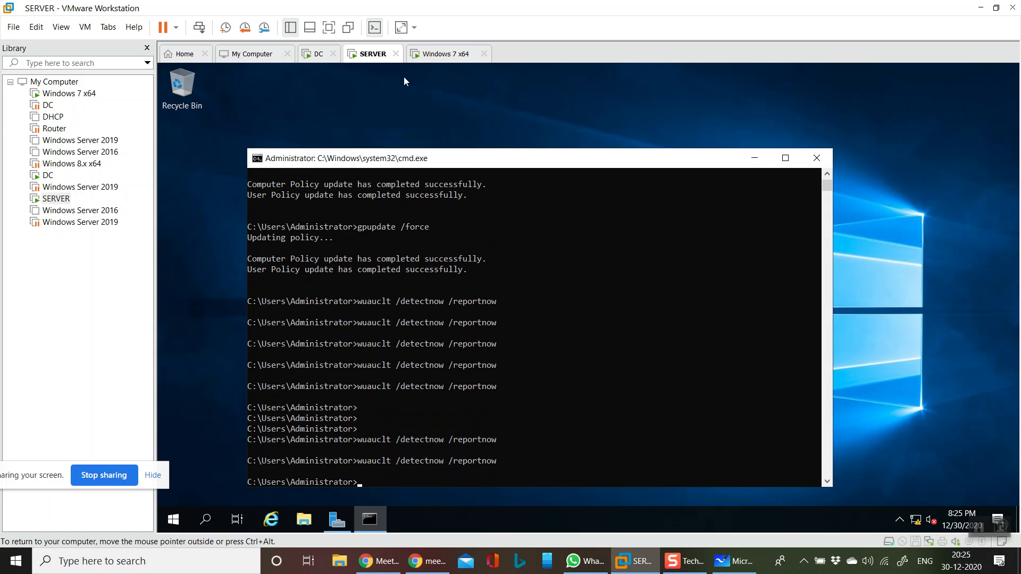
- Switch to the DC virtual machine and refresh the All Computers list in Update Services twice
click(318, 53)
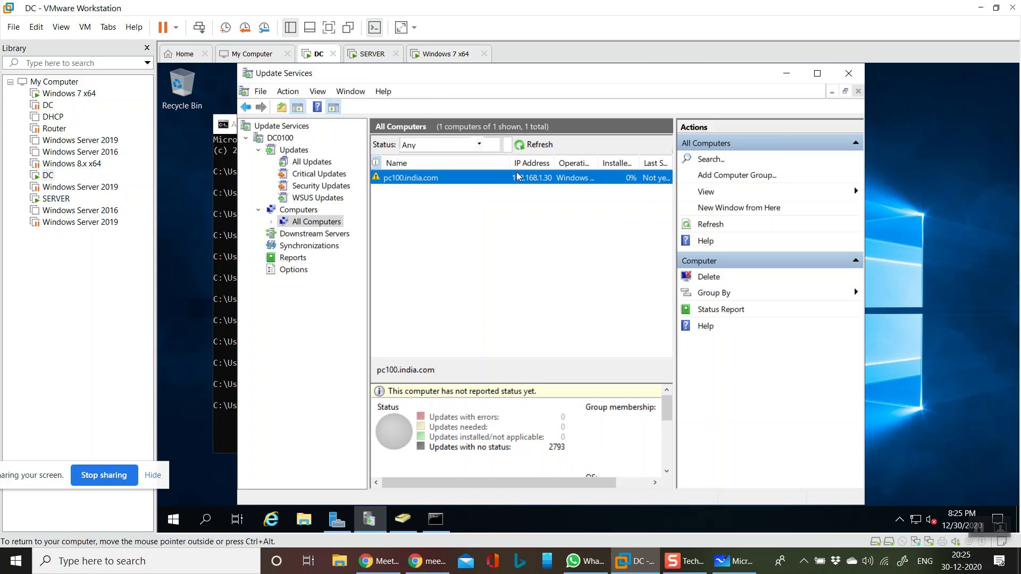
click(534, 144)
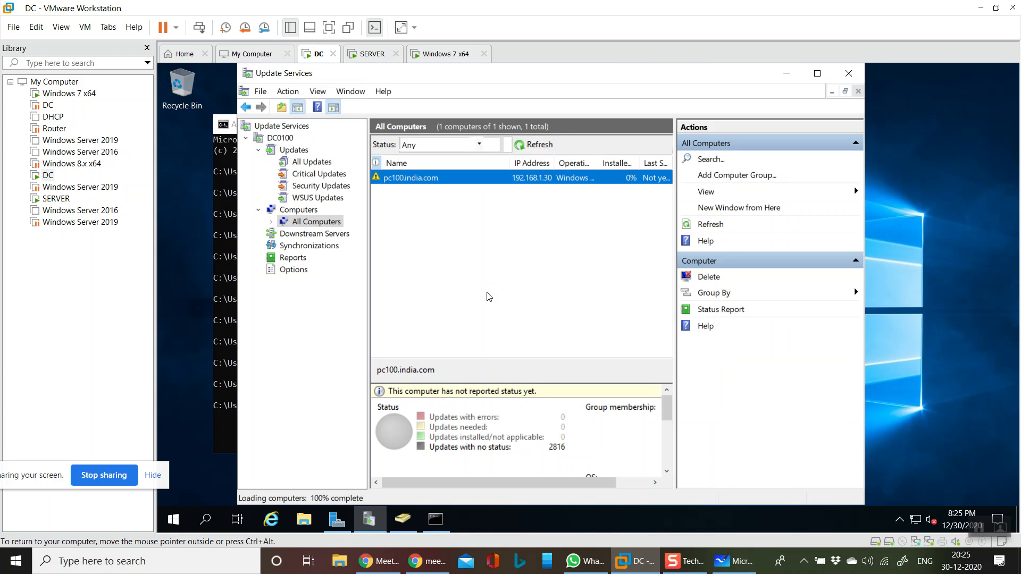
click(533, 144)
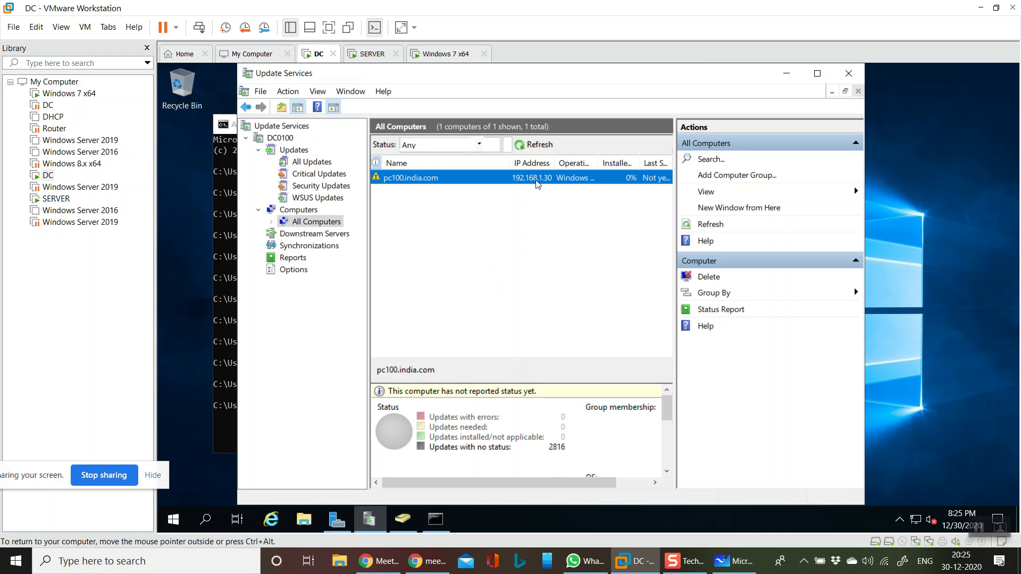
- Filter All Computers by No Status and refresh, then restore the Any status filter and refresh again
click(479, 145)
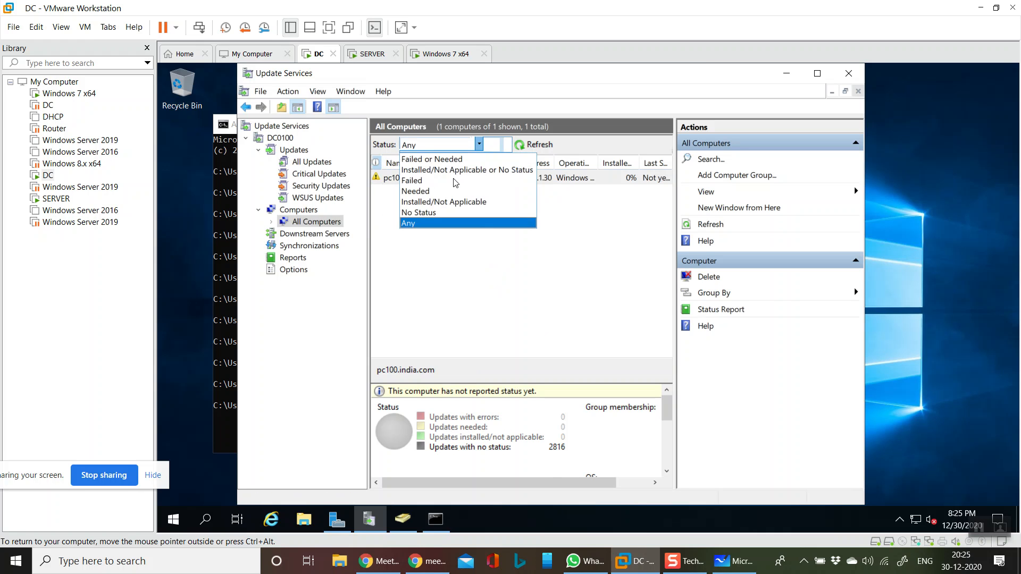
click(426, 215)
click(536, 145)
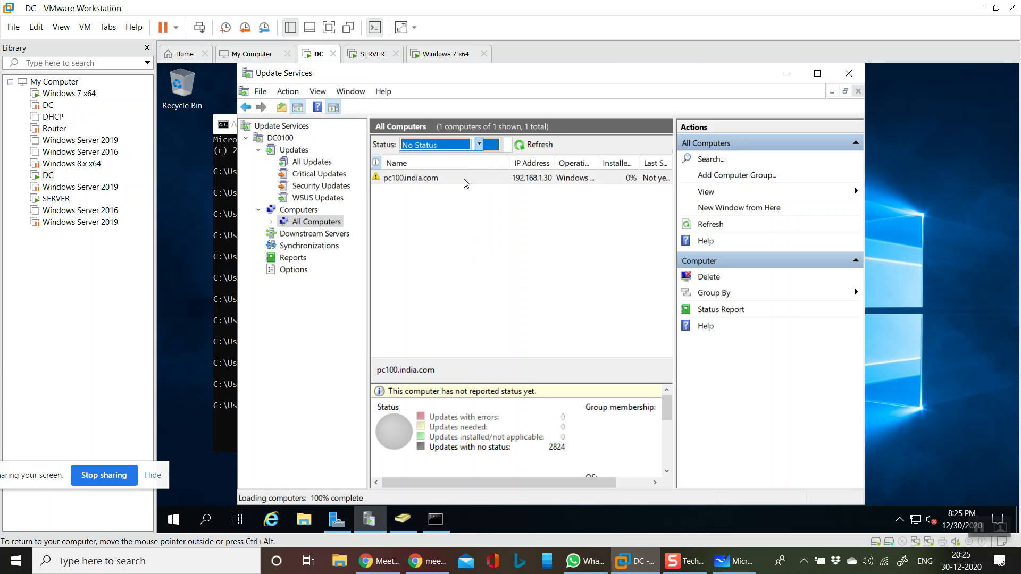
click(480, 148)
click(418, 225)
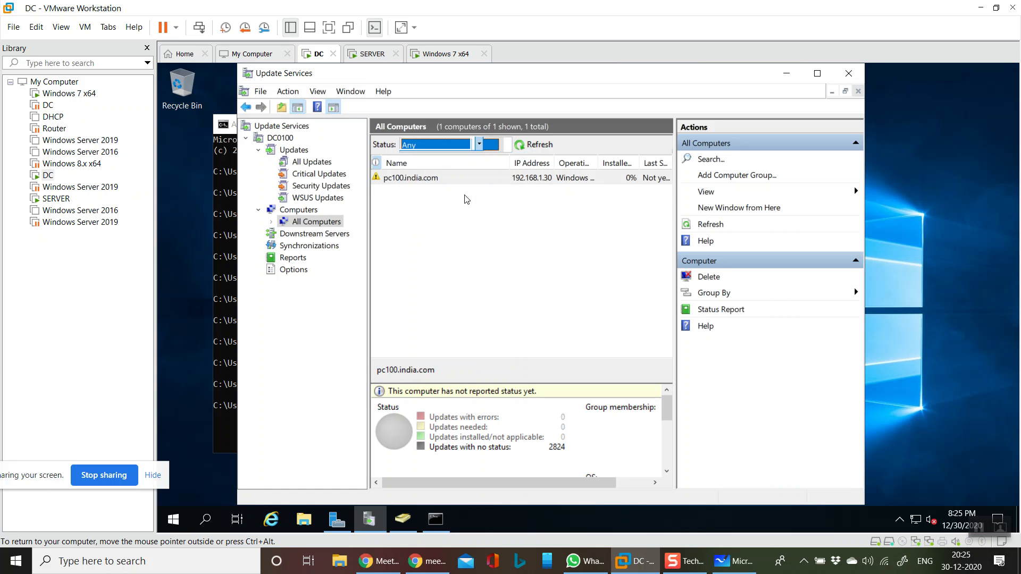
click(540, 146)
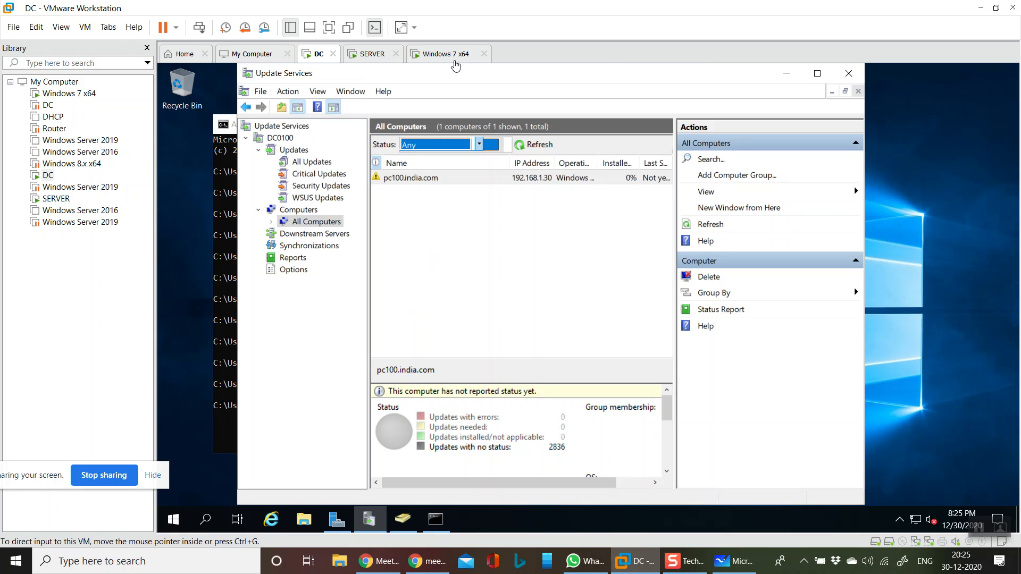
- Switch to the Windows 7 x64 virtual machine and run wuauclt /detectnow /reportnow in its command prompt
click(448, 60)
click(471, 226)
key(Up)
key(BackSpace)
key(BackSpace)
key(BackSpace)
key(BackSpace)
key(BackSpace)
key(BackSpace)
key(BackSpace)
key(BackSpace)
key(BackSpace)
key(BackSpace)
key(BackSpace)
key(BackSpace)
key(BackSpace)
key(BackSpace)
key(BackSpace)
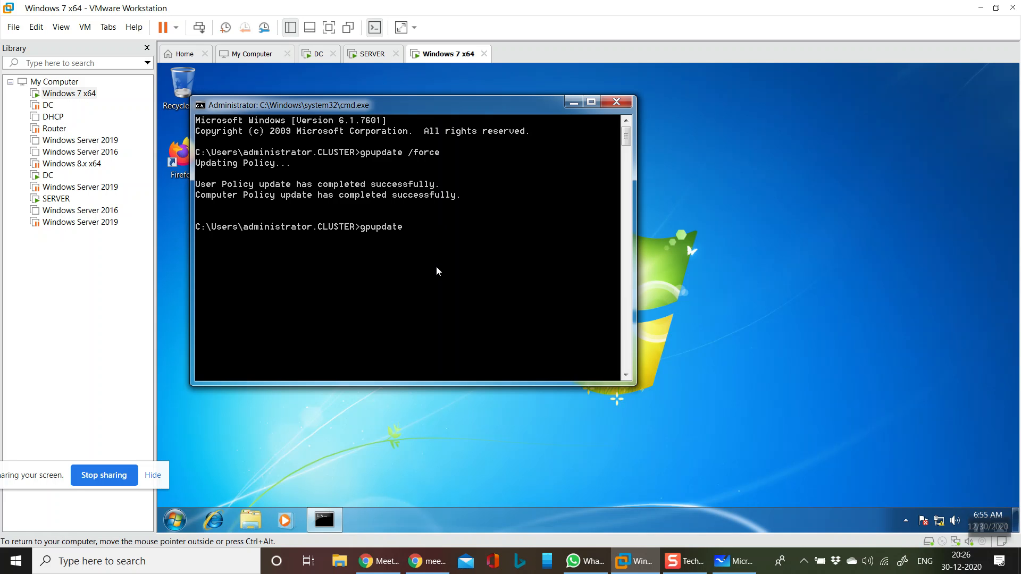
text(wuauclt /detectnow /reportnow)
key(Return)
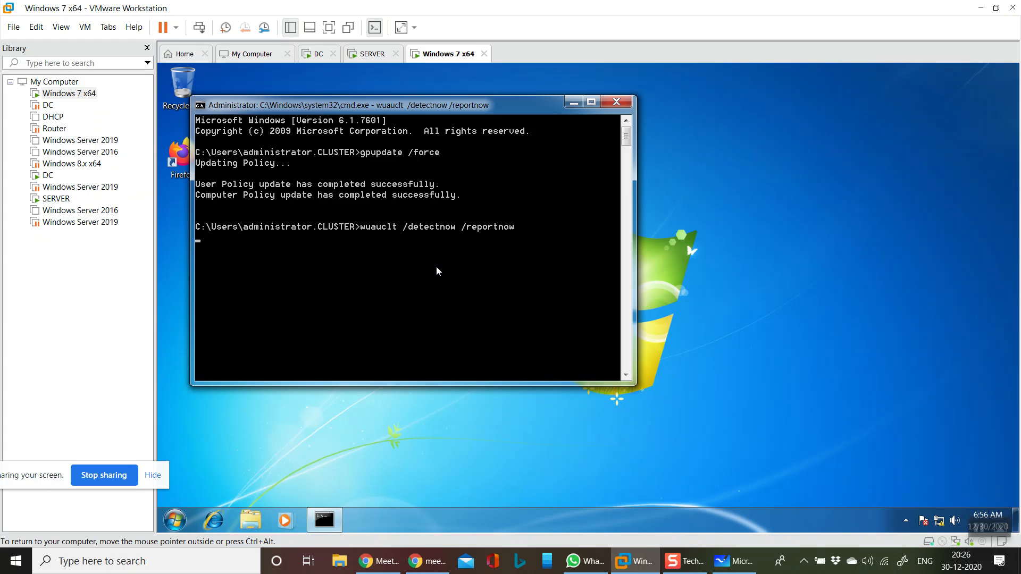
- Repeat wuauclt /detectnow /reportnow four more times in the Windows 7 command prompt
key(Up)
key(Return)
key(Up)
key(Return)
key(Up)
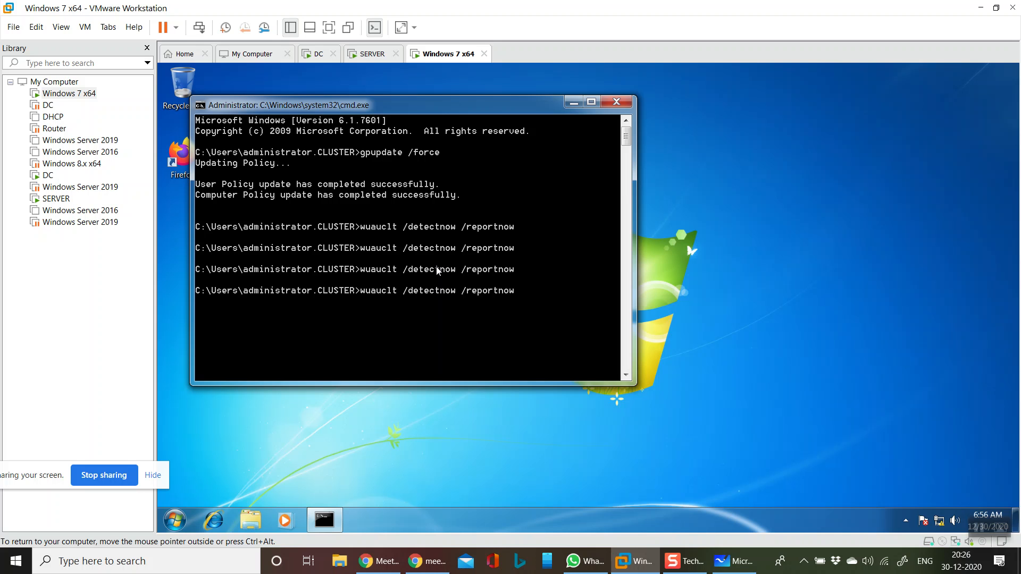
key(Return)
key(Up)
key(Return)
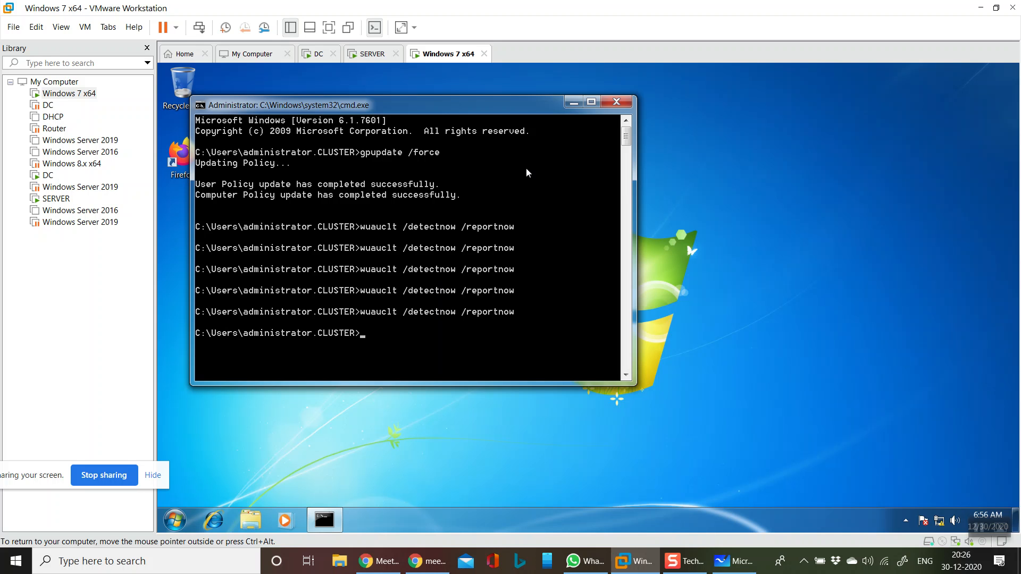
- Switch to the SERVER virtual machine and run wuauclt /detectnow /reportnow five more times in its command prompt
click(371, 53)
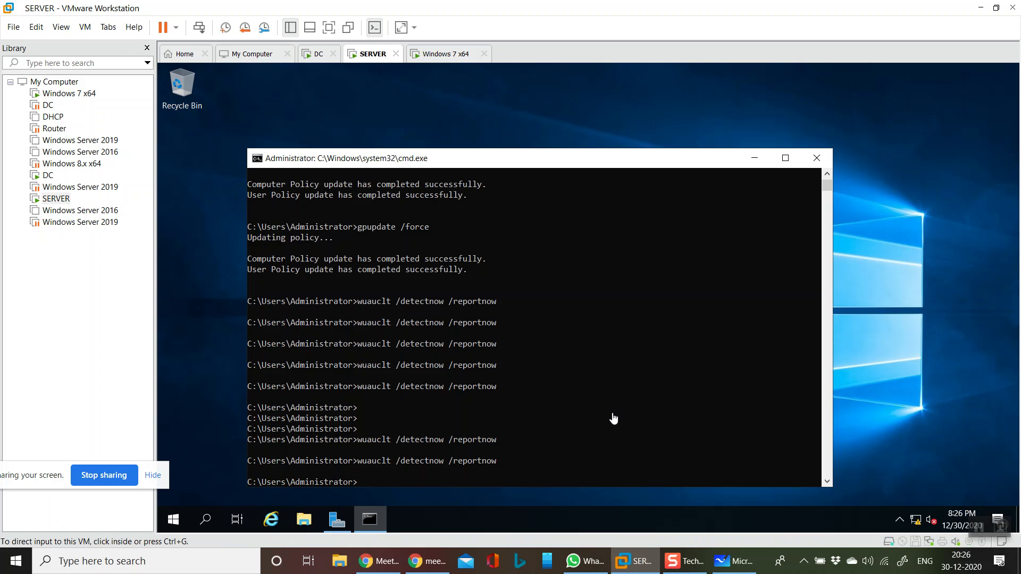
click(512, 469)
key(Up)
key(Return)
key(Up)
key(Return)
key(Up)
key(Return)
key(Up)
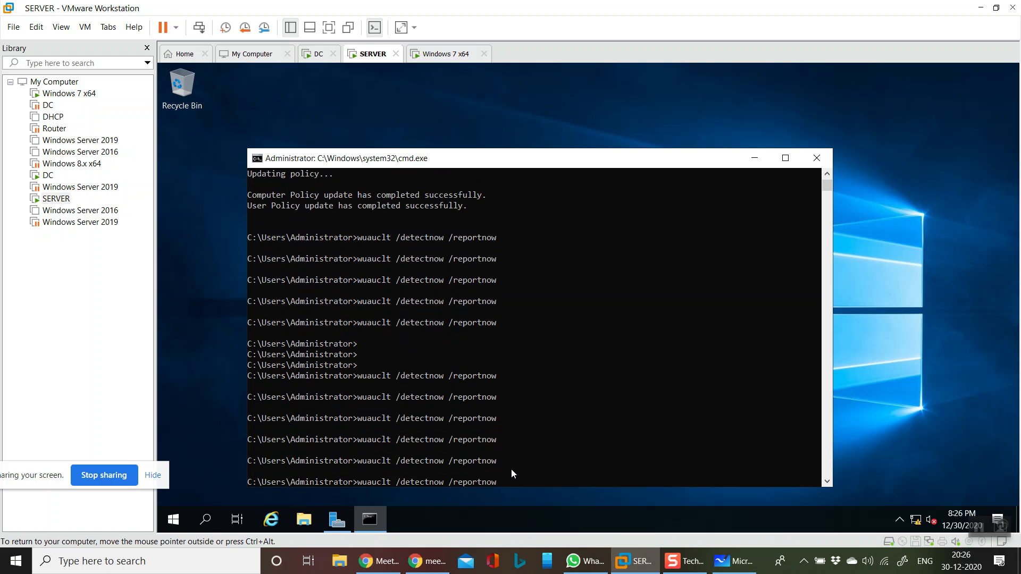
key(Return)
key(Up)
key(Return)
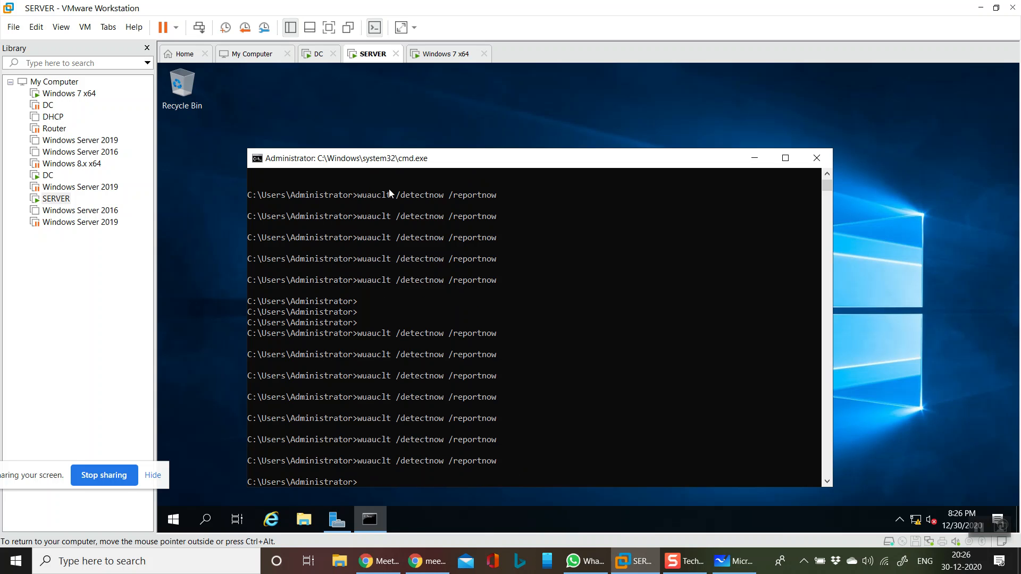
- Switch to the DC virtual machine and run wuauclt /detectnow /reportnow four more times in its command prompt
click(315, 53)
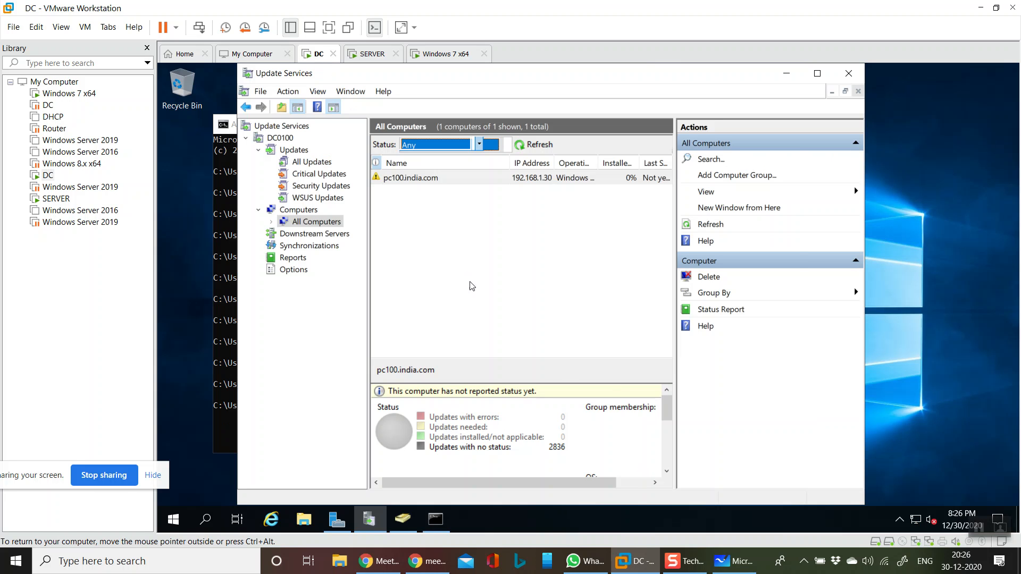
click(428, 522)
key(Up)
key(Return)
key(Up)
key(Return)
key(Up)
key(Return)
key(Up)
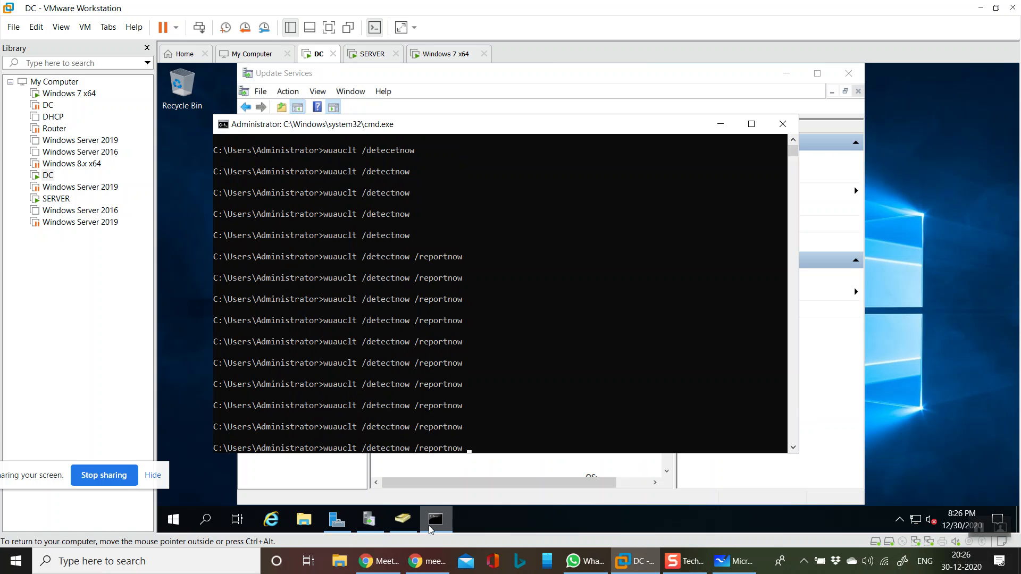
key(Return)
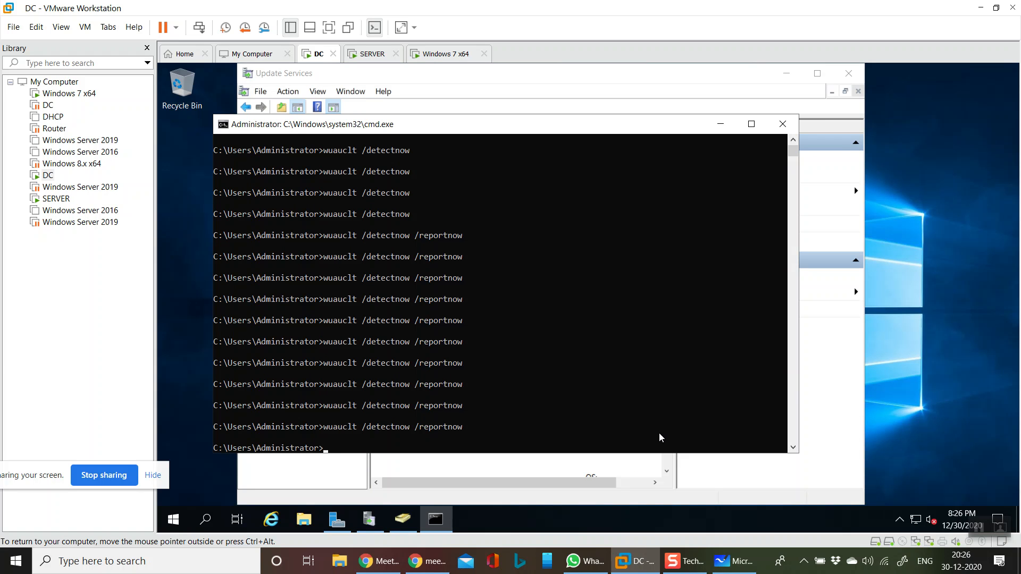
- Run wuauclt /resetauthorization in the DC's command prompt
key(Up)
key(BackSpace)
key(BackSpace)
key(BackSpace)
key(BackSpace)
key(BackSpace)
key(BackSpace)
key(BackSpace)
key(BackSpace)
key(BackSpace)
key(BackSpace)
key(BackSpace)
key(BackSpace)
key(BackSpace)
key(BackSpace)
key(BackSpace)
key(BackSpace)
key(BackSpace)
key(BackSpace)
key(BackSpace)
key(BackSpace)
text(resetauthorization)
key(Return)
- Repeat wuauclt /resetauthorization three more times in the DC's command prompt
key(Up)
key(Return)
key(Up)
key(Return)
key(Up)
key(Return)
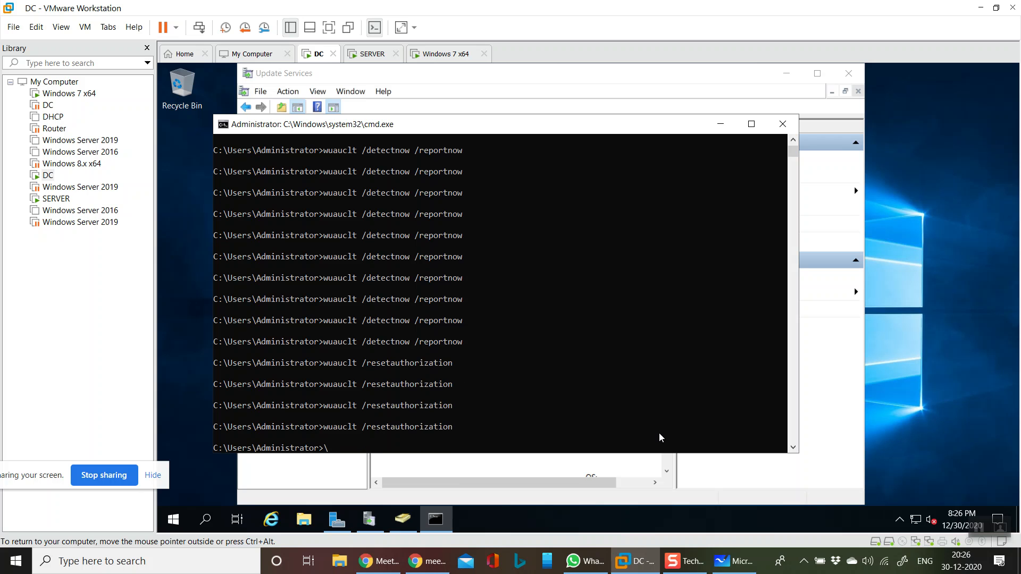
- Return to Update Services and refresh the All Computers list three times to check for newly reporting clients
click(476, 91)
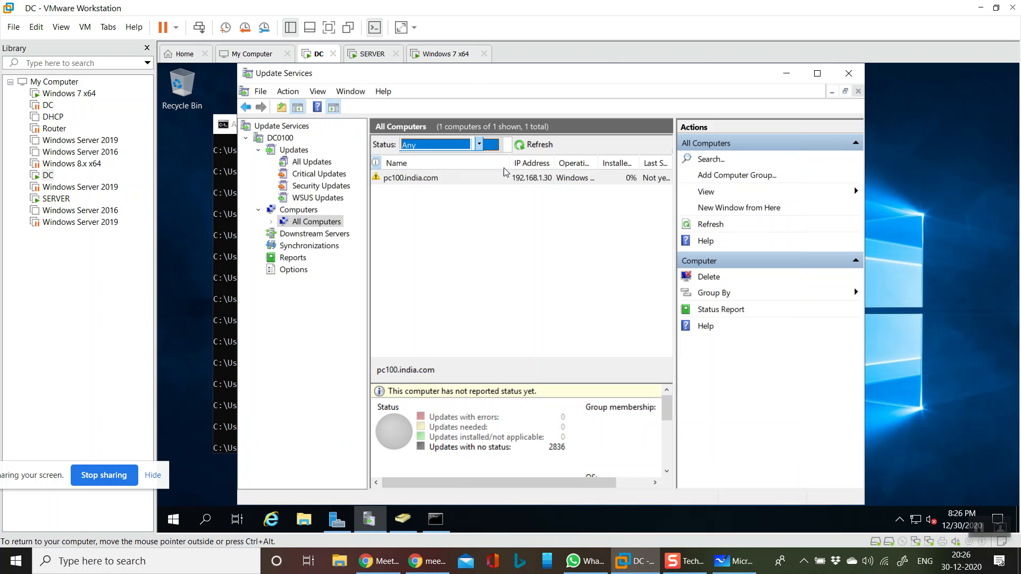
click(535, 145)
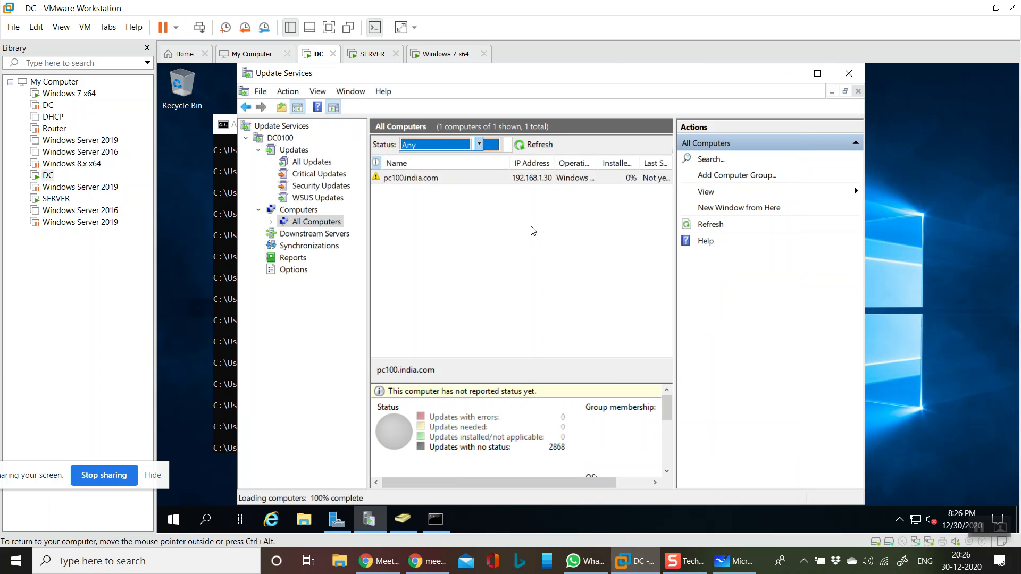
click(537, 145)
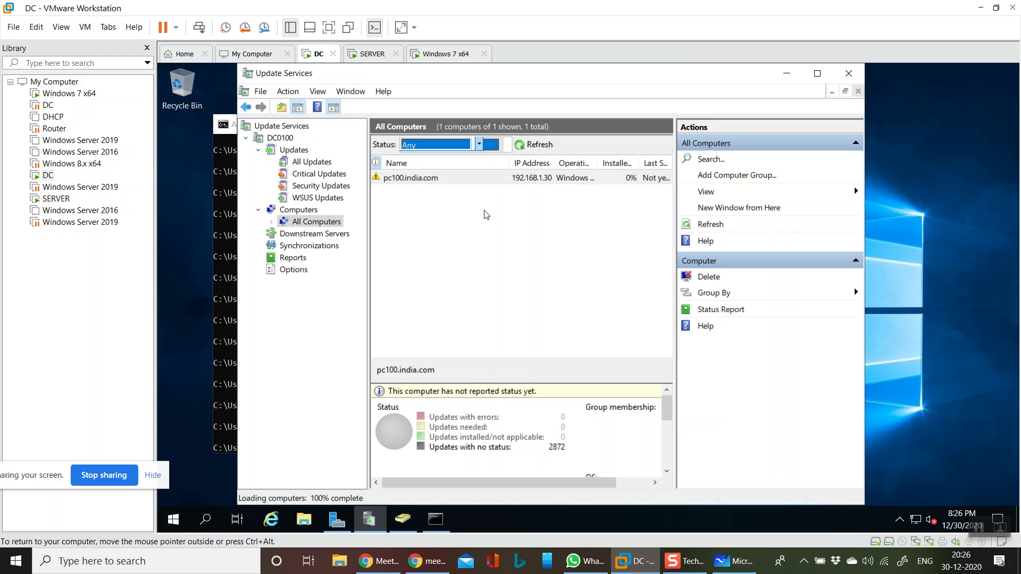
click(533, 147)
- Switch to the SERVER virtual machine and run wuauclt /detectnow /reportnow /resetauthorization five times in its command prompt
click(371, 53)
key(Up)
text(/rese)
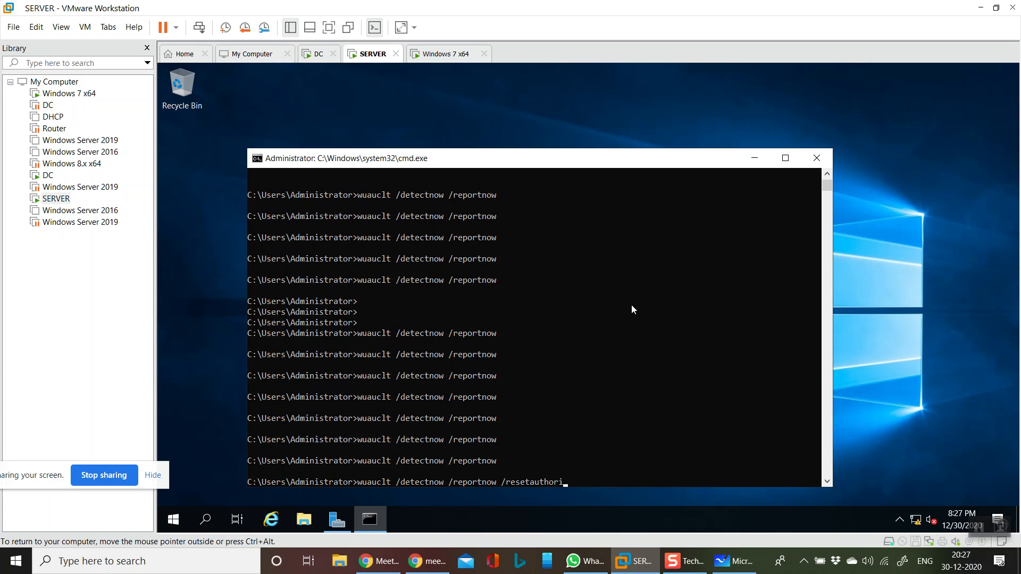
text(n)
key(Return)
key(Up)
key(Return)
key(Up)
key(Return)
key(Up)
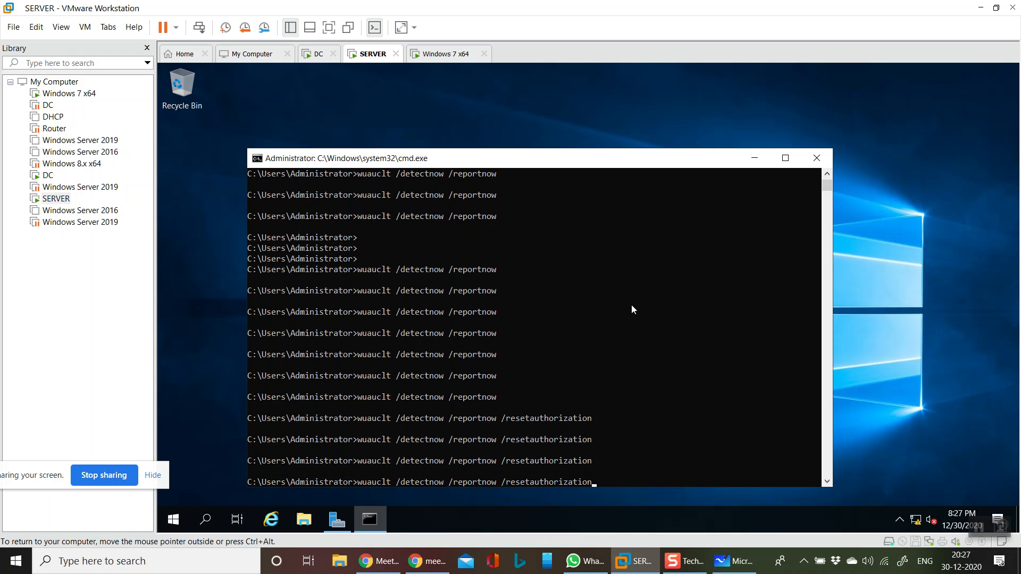
key(Return)
key(Up)
key(Return)
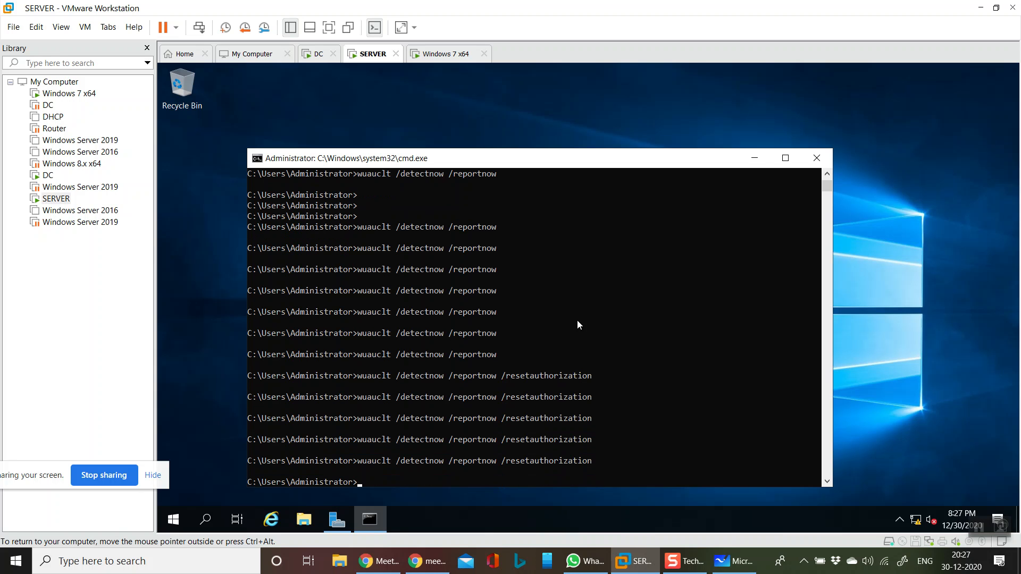
- Switch back to the DC virtual machine, select pc100.india.com under All Computers and refresh the list
click(318, 53)
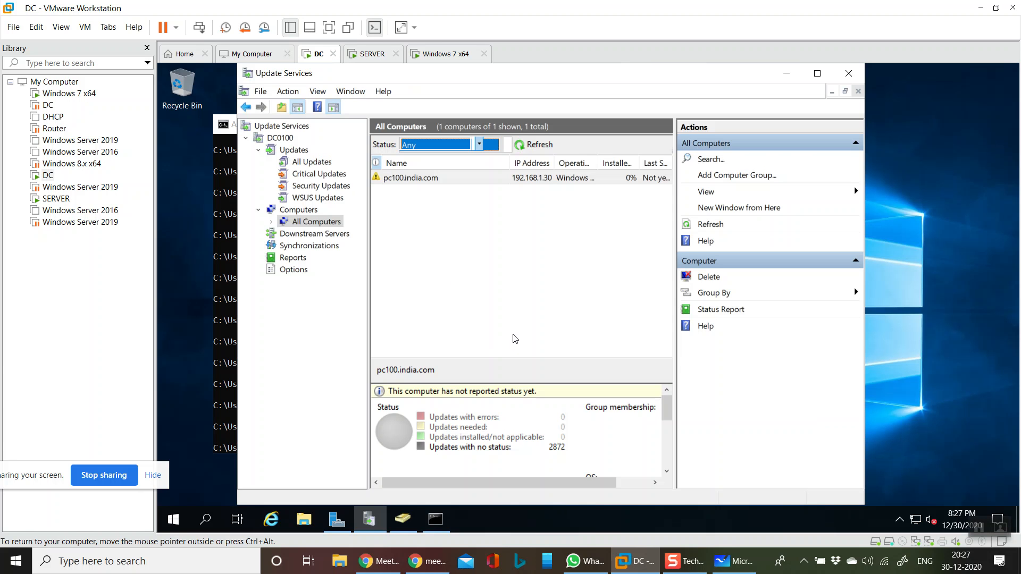
click(524, 151)
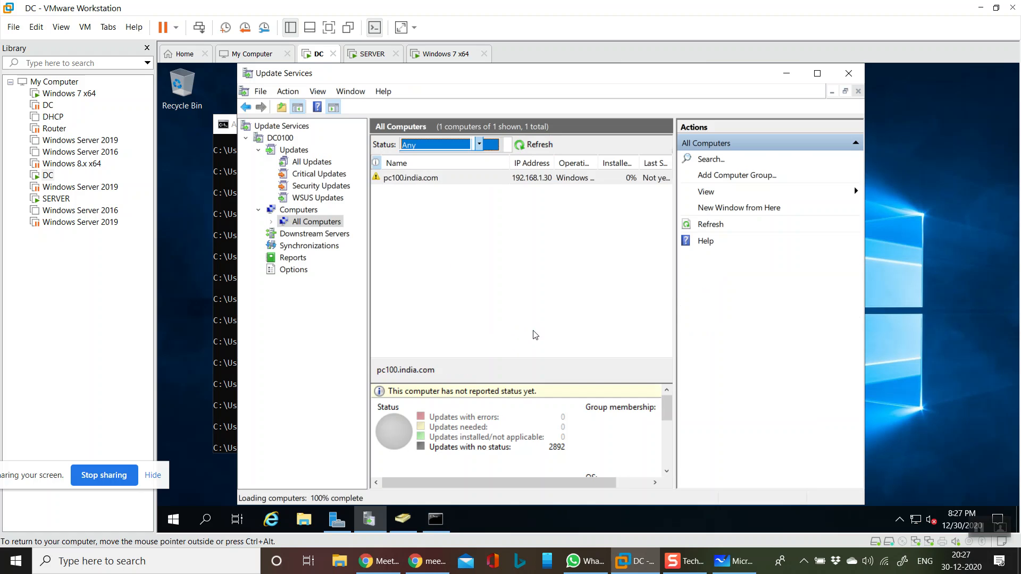
click(520, 179)
click(534, 144)
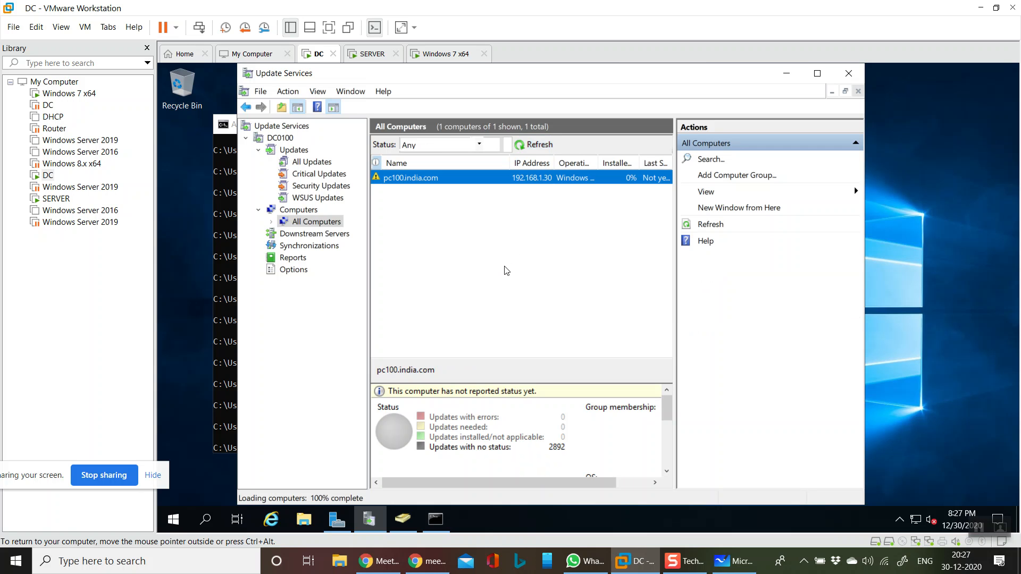
- Close Update Services and the command prompt on the DC, then reopen the Update Services console from Server Manager
click(842, 80)
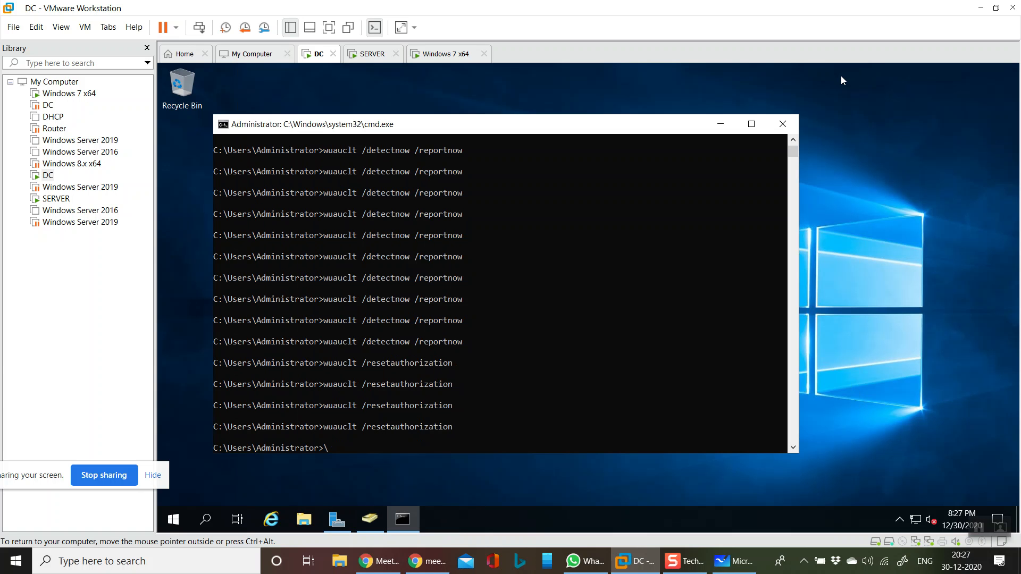
click(782, 124)
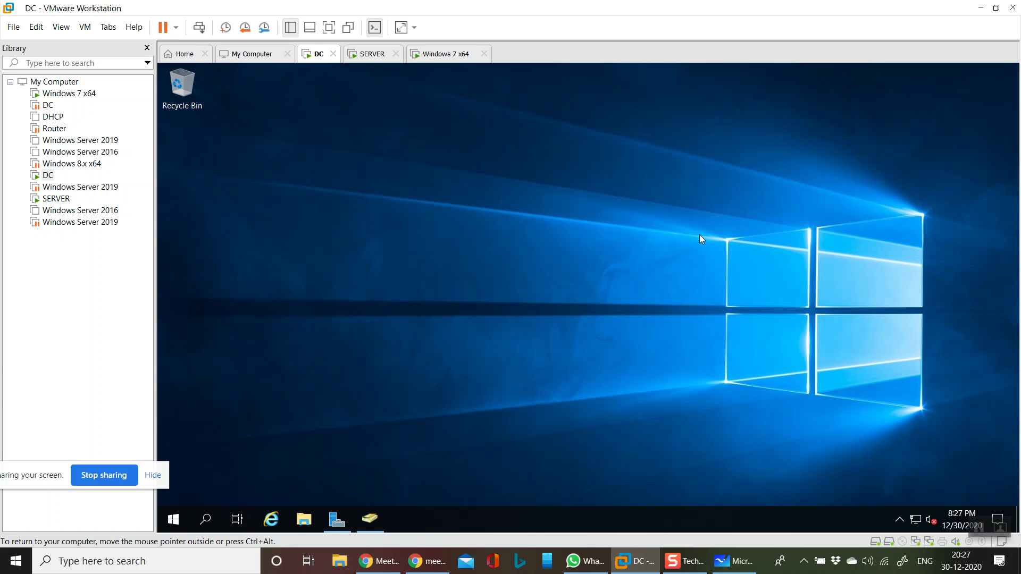
click(337, 518)
click(931, 125)
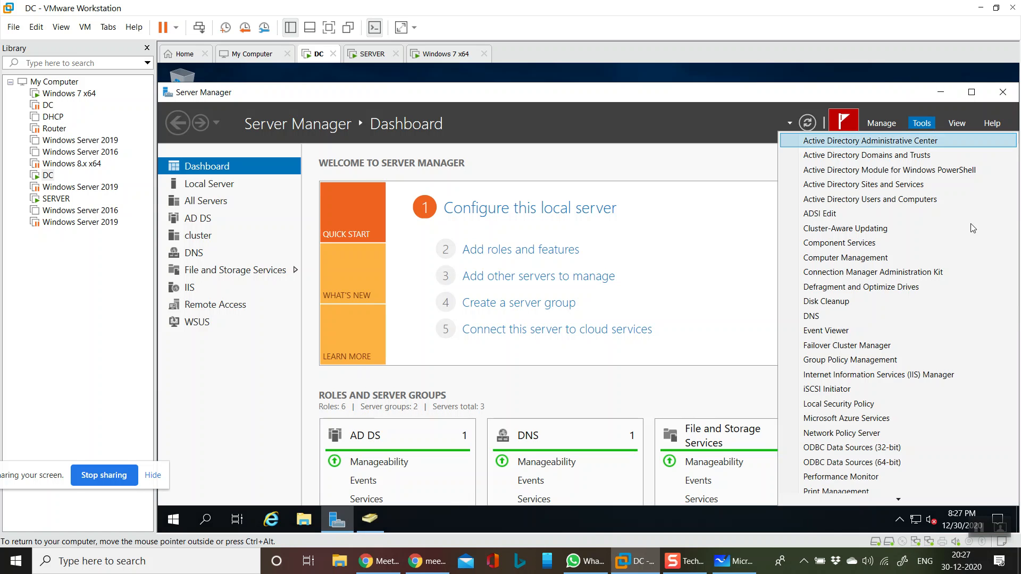
mouse_move(901, 500)
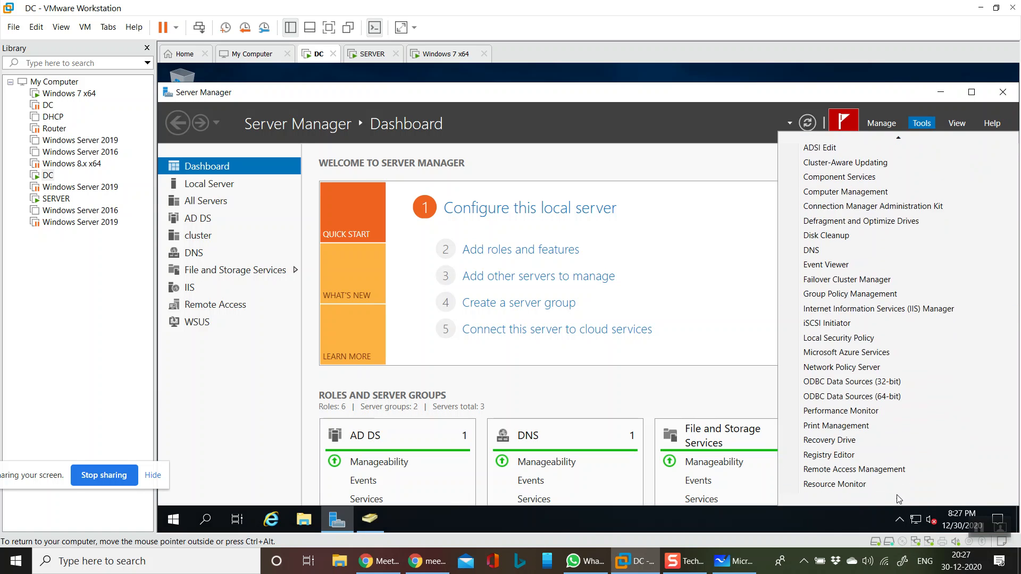
click(898, 498)
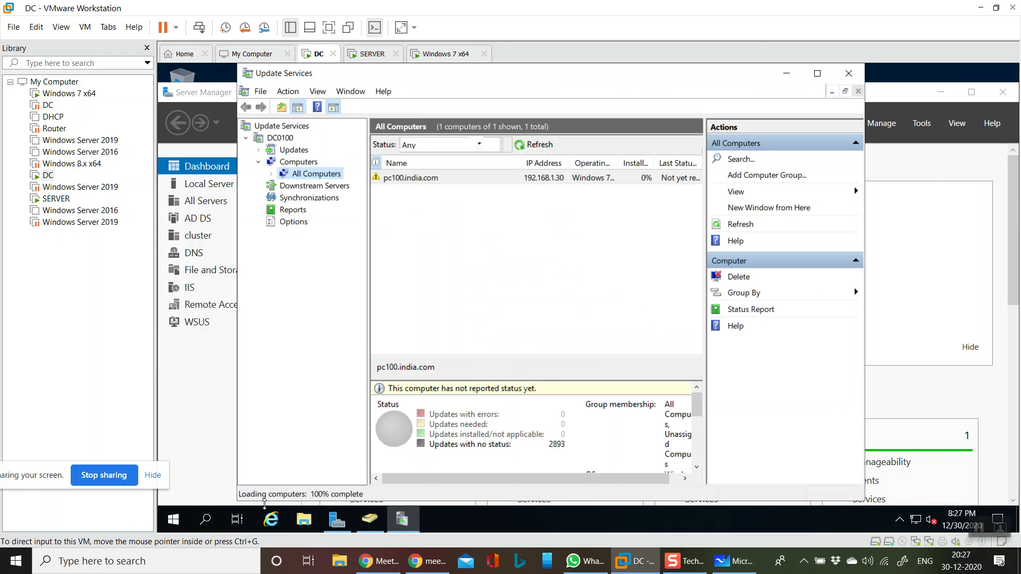
- Refresh All Computers in the reopened console, reapply the Any status filter and refresh once more
click(530, 146)
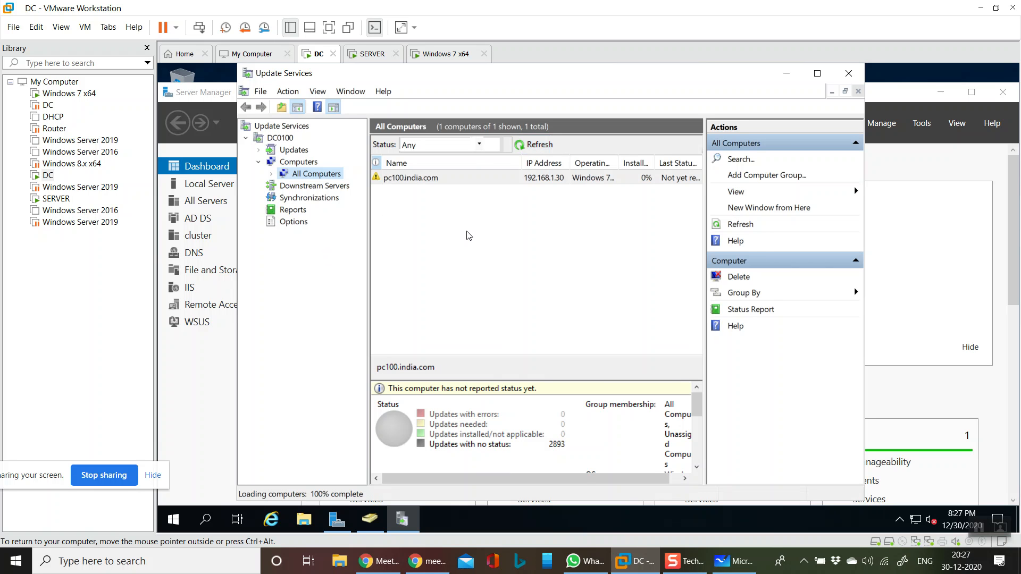
click(479, 144)
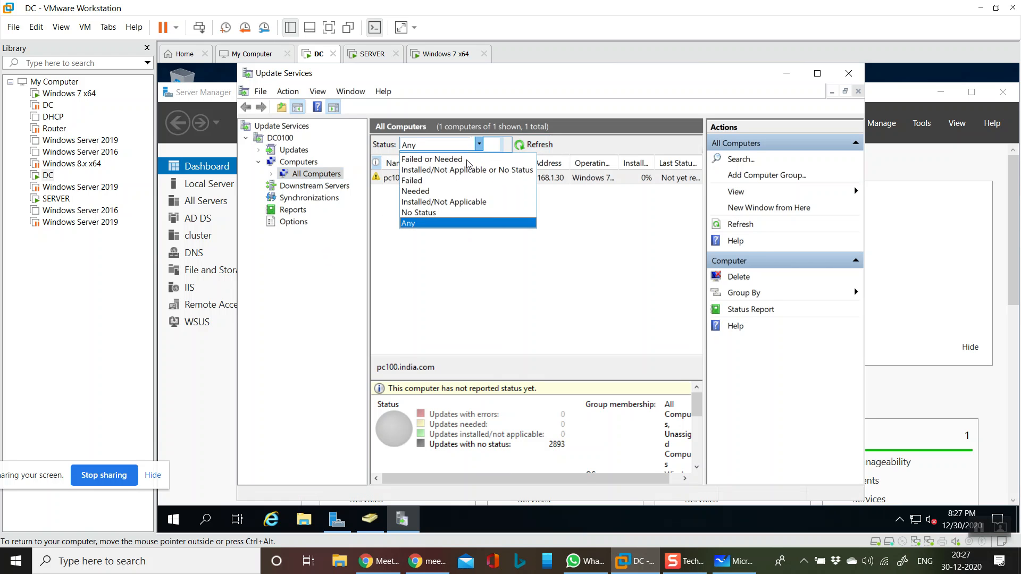
click(429, 223)
click(534, 145)
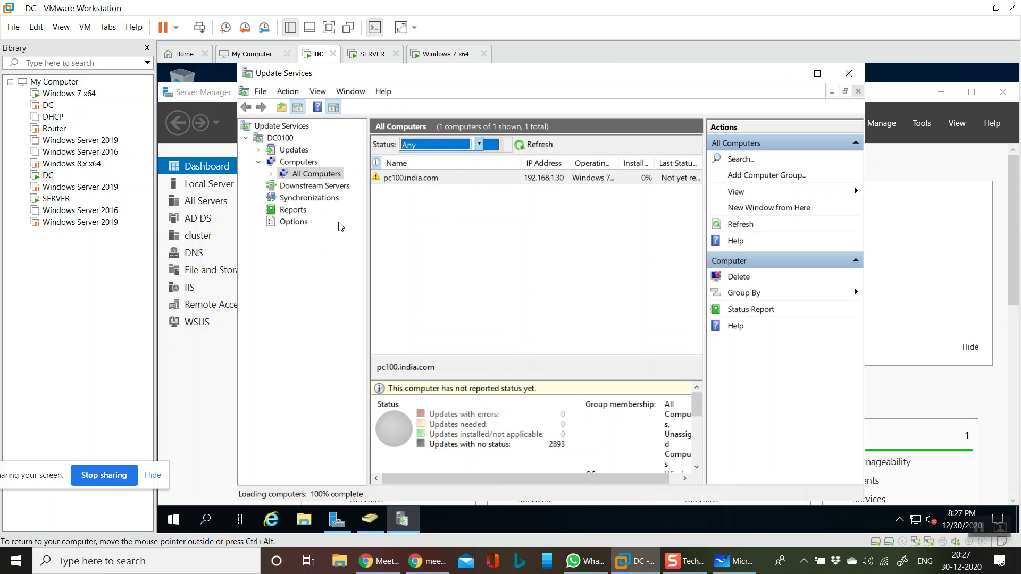
- Check the synchronization status, and review the Updates overview with its All, Critical, Security and WSUS update views
click(304, 197)
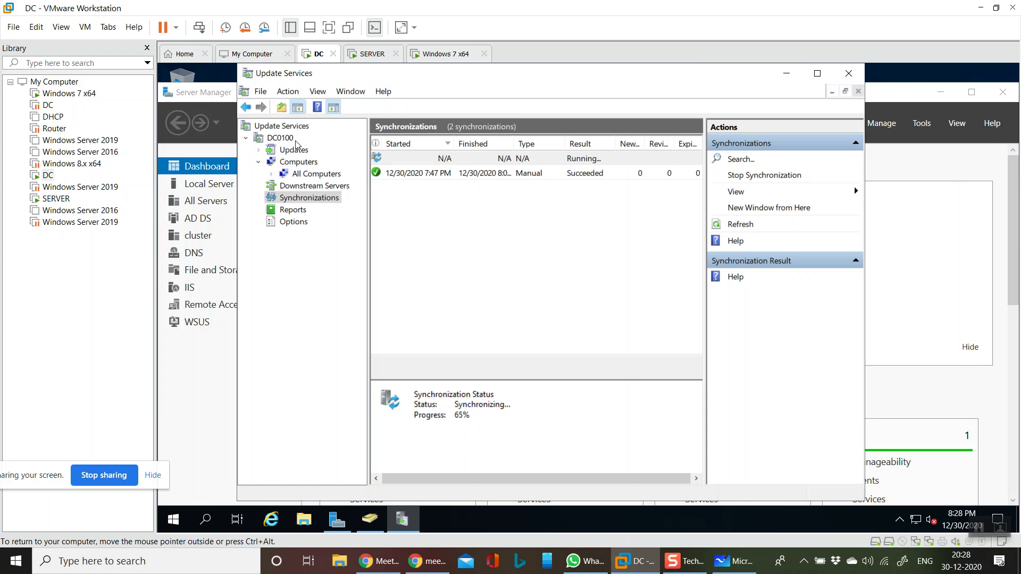
click(294, 151)
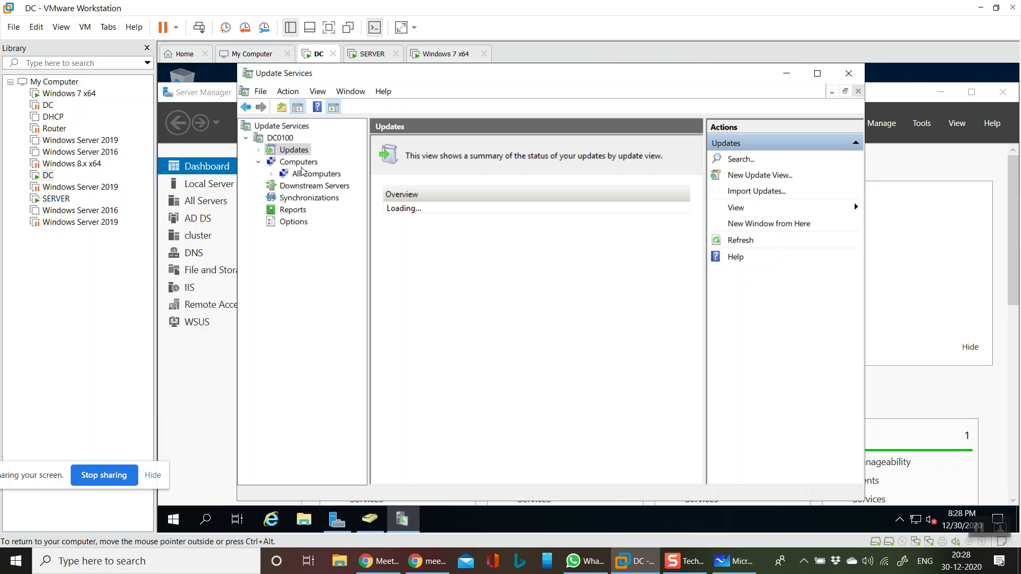
click(258, 150)
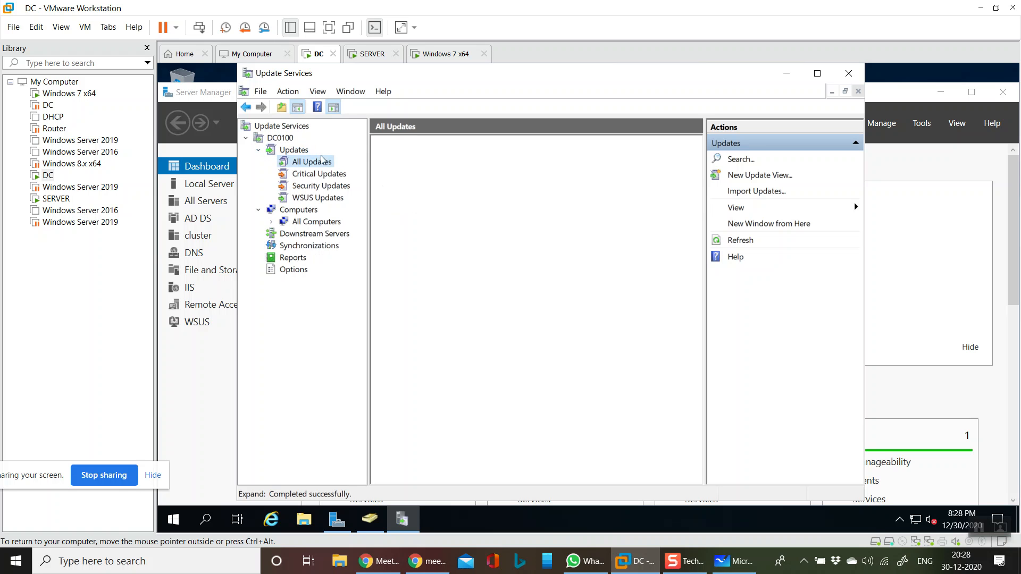
click(300, 162)
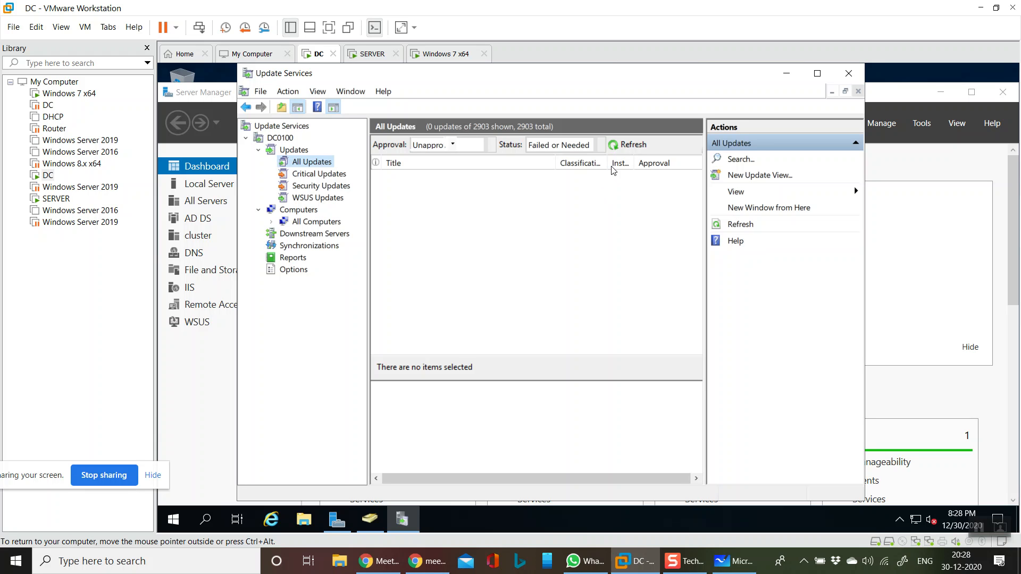
click(336, 176)
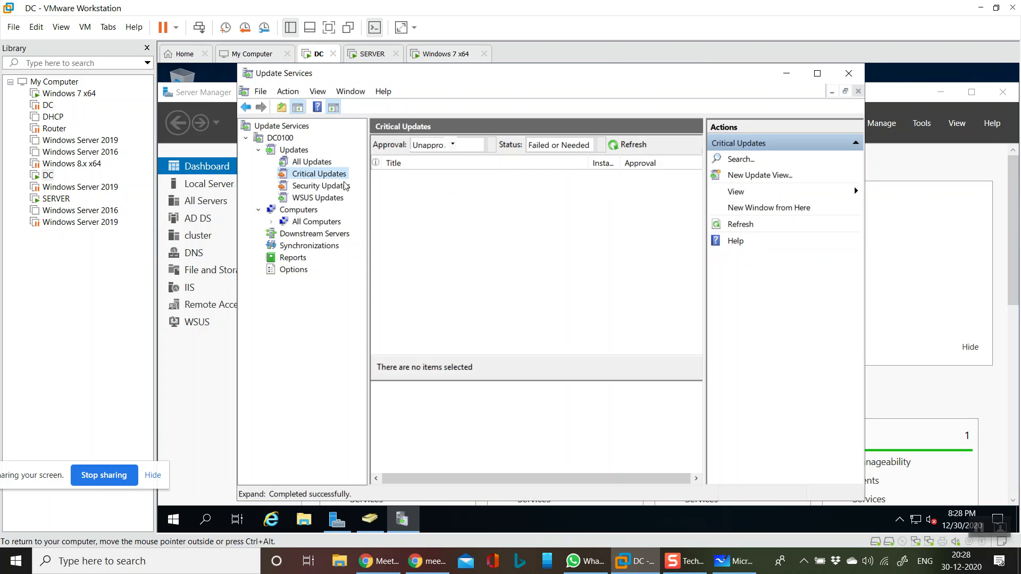
click(338, 188)
click(330, 198)
click(298, 150)
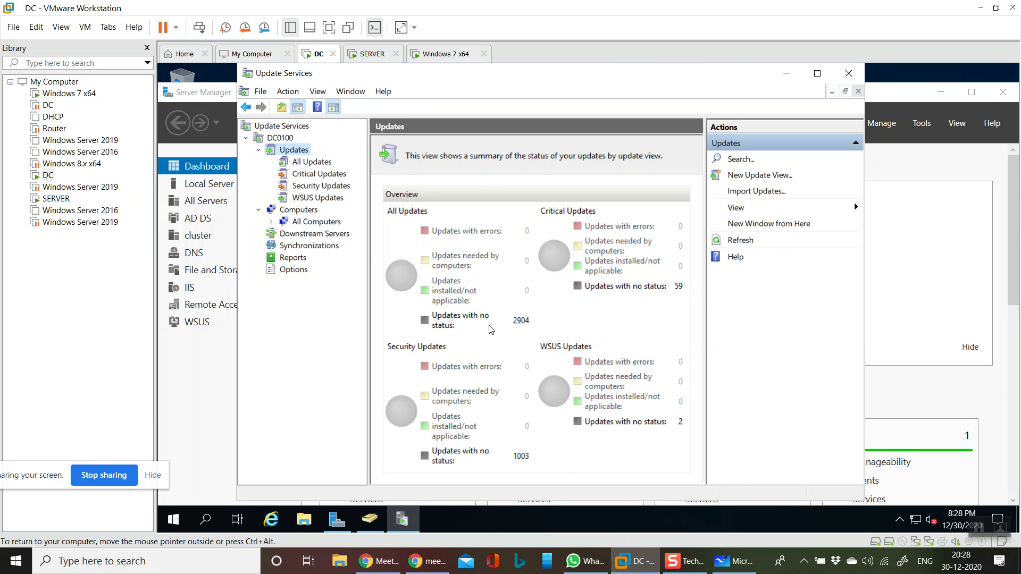
- Review the DC0100 server node, the All Updates list and the Updates overview again, and recheck the synchronization progress
click(282, 139)
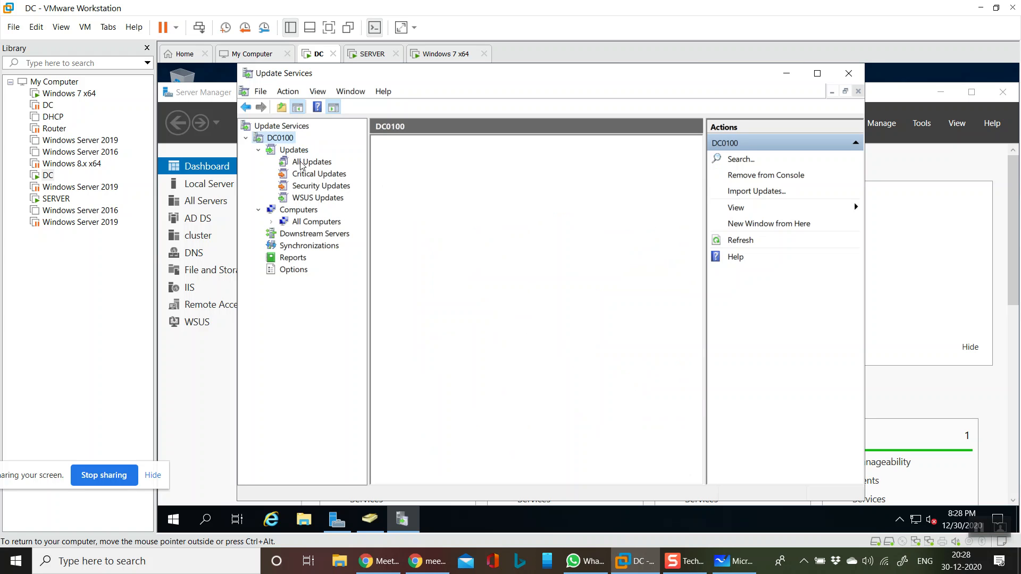
click(313, 162)
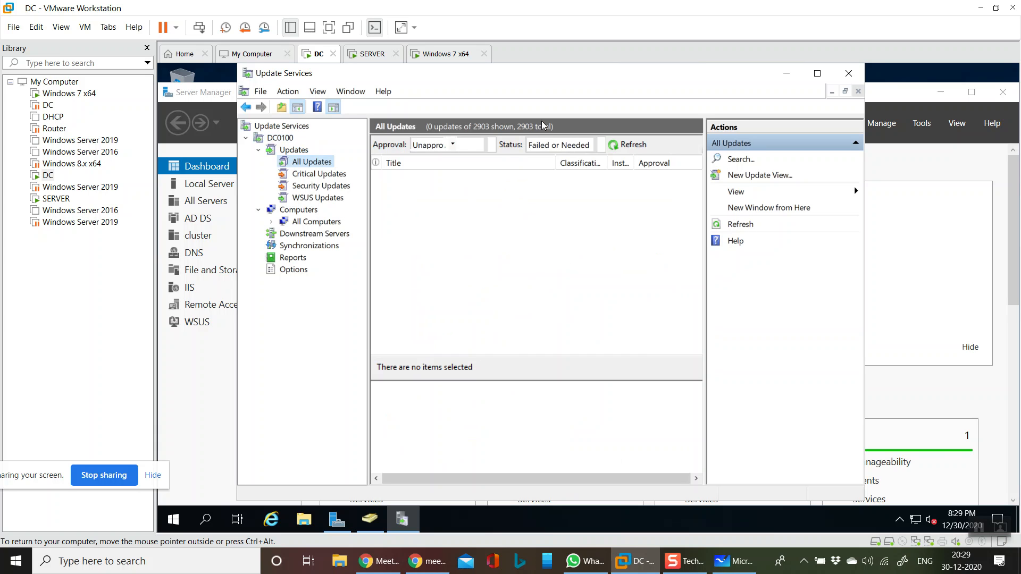
click(296, 150)
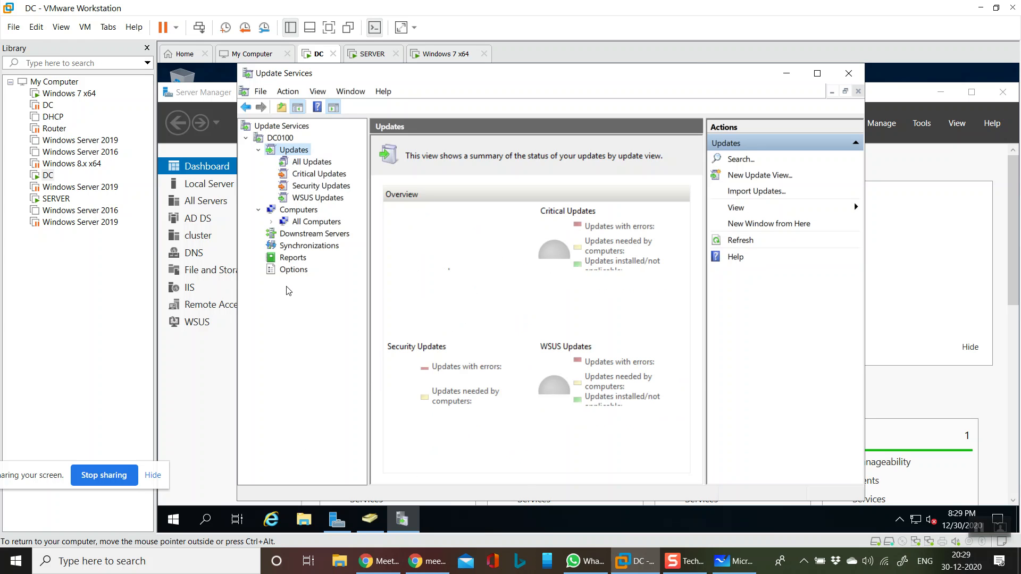
click(296, 247)
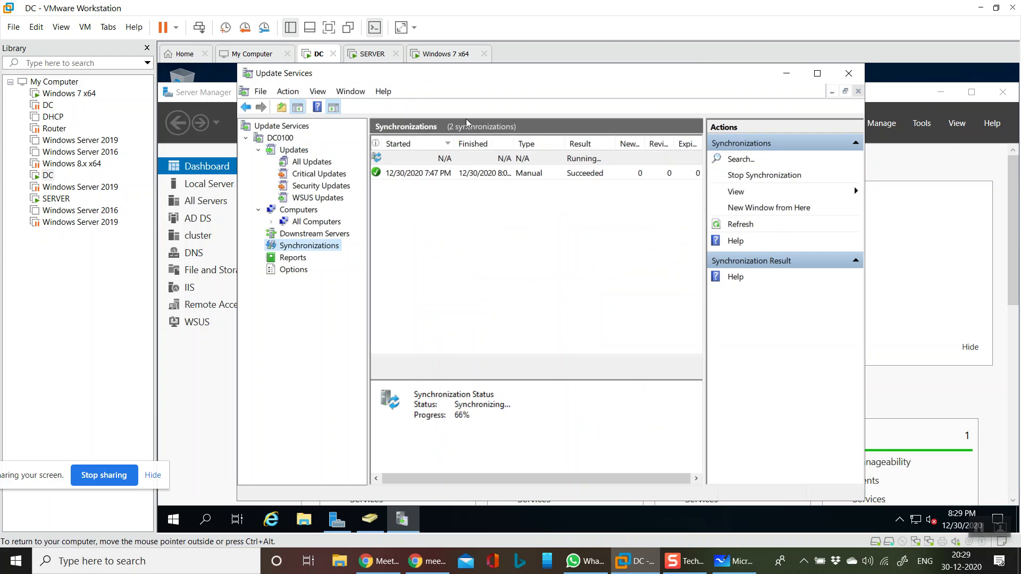
- Return to All Computers, refresh the list repeatedly and select pc100.india.com to check its reporting status
click(319, 223)
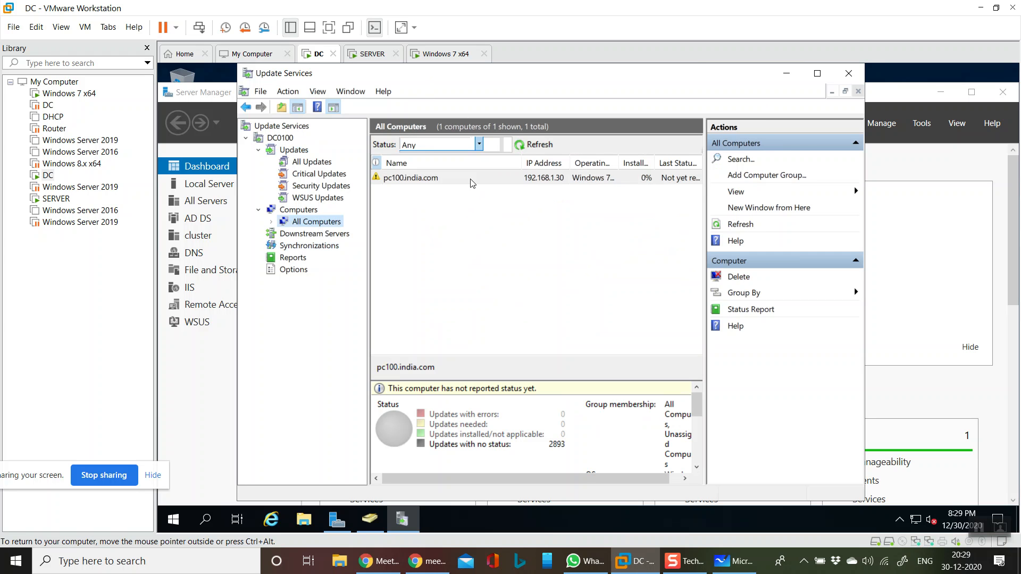
click(535, 145)
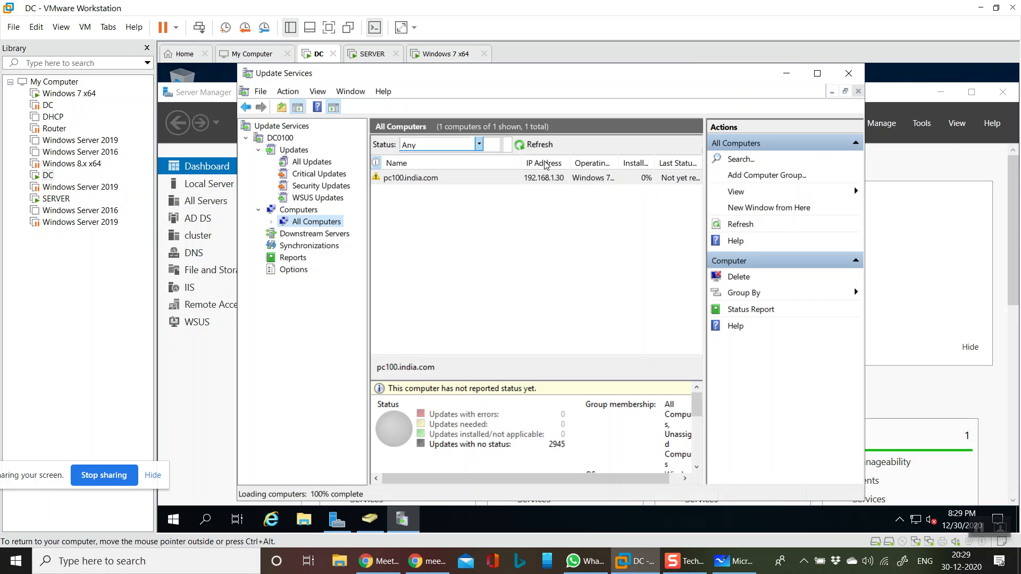
click(537, 147)
click(539, 144)
click(537, 178)
click(540, 146)
click(545, 177)
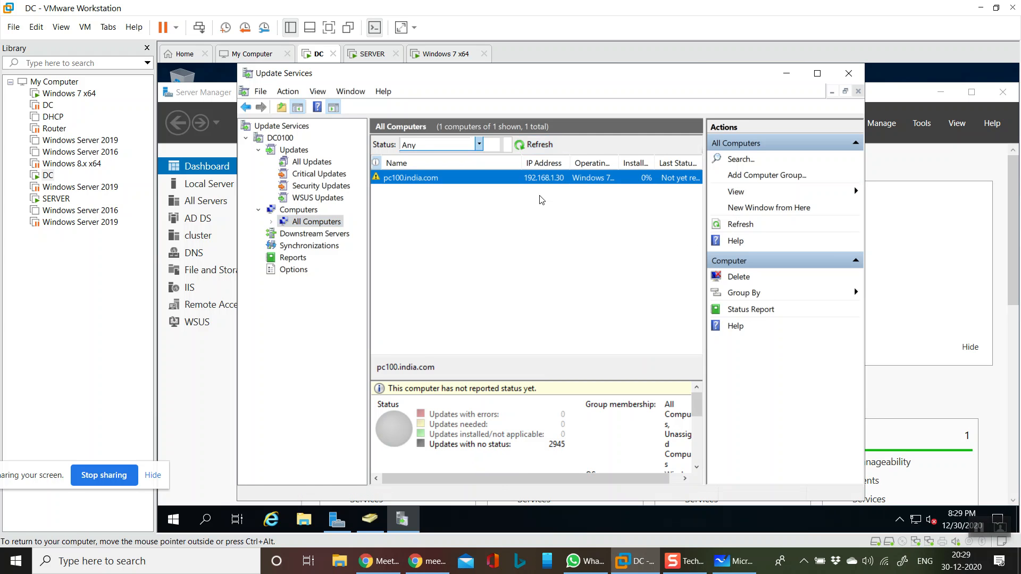
click(538, 147)
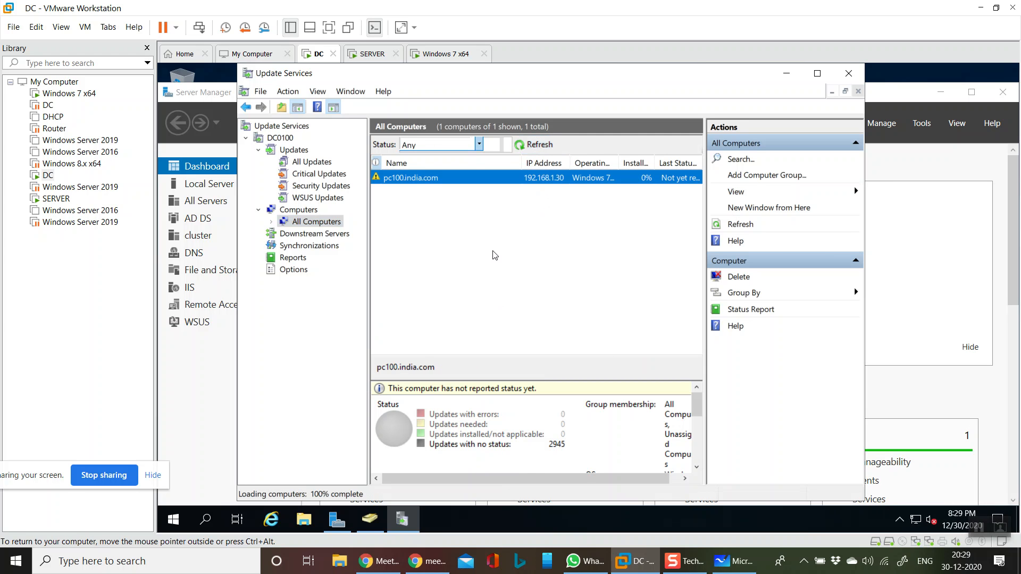
- Try to open the status report of pc100.india.com and dismiss the resulting dialog
double_click(533, 179)
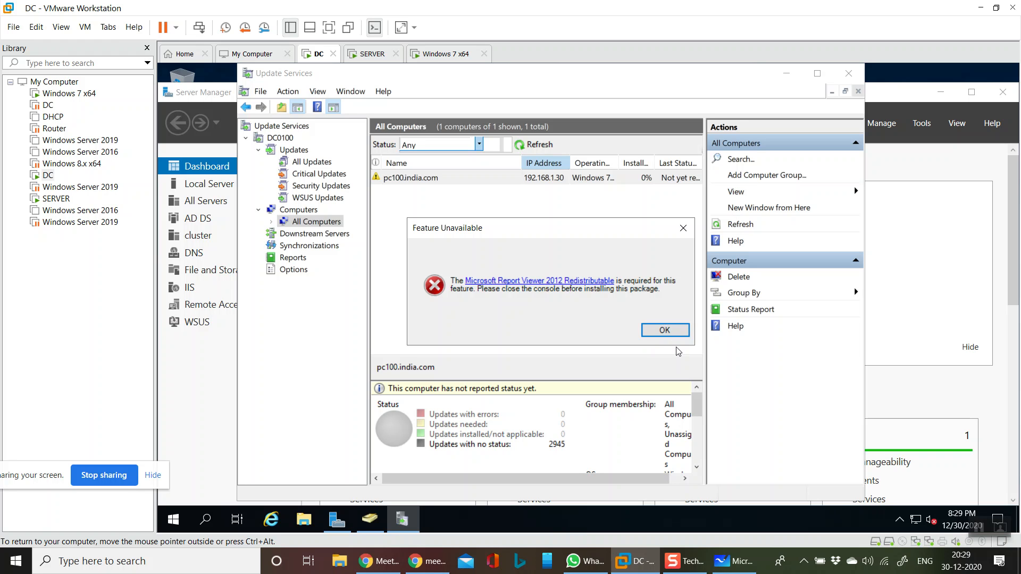
click(665, 331)
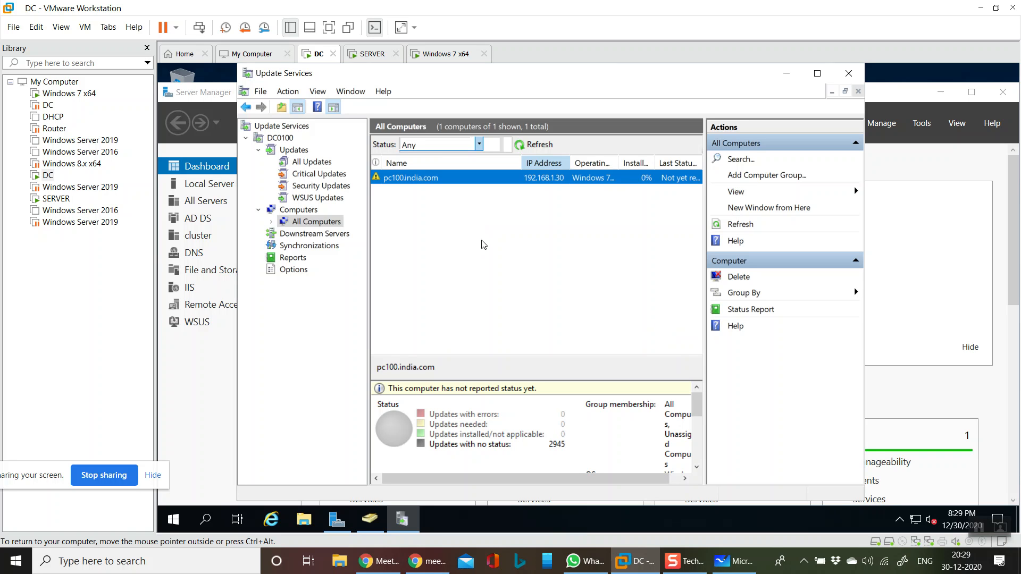